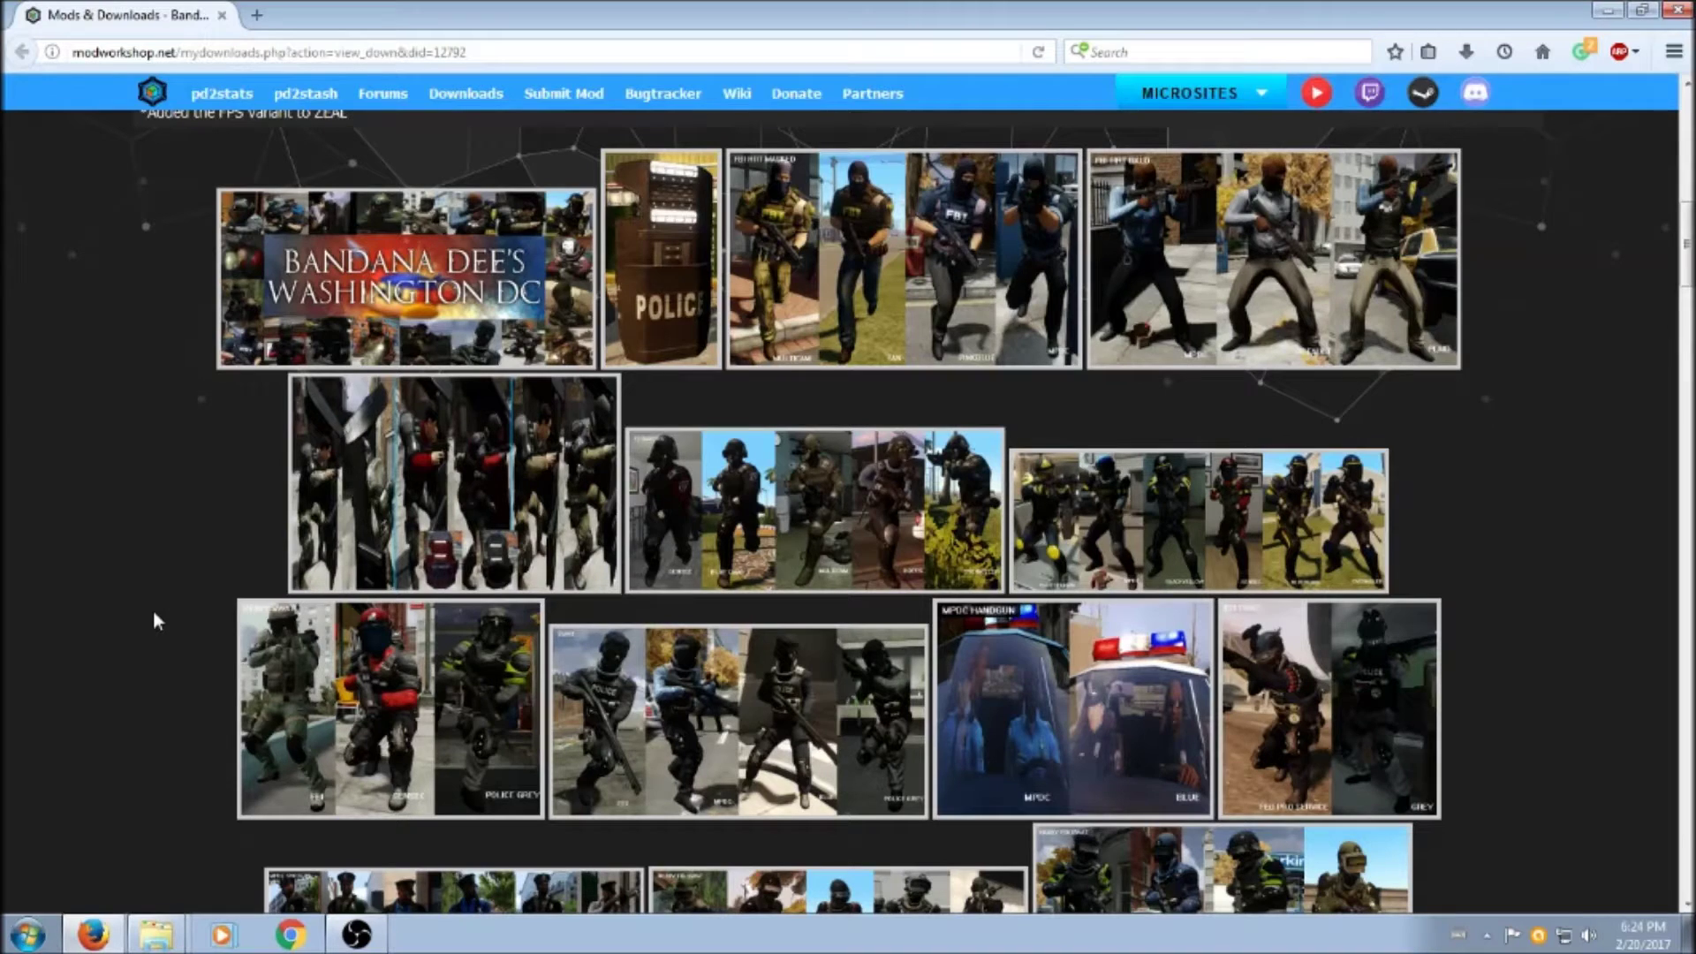
# Look over the enemy skin previews on the Washington DC mod page and view the Cloakers preview at full size.
pyautogui.scroll(-2, 166, 599)
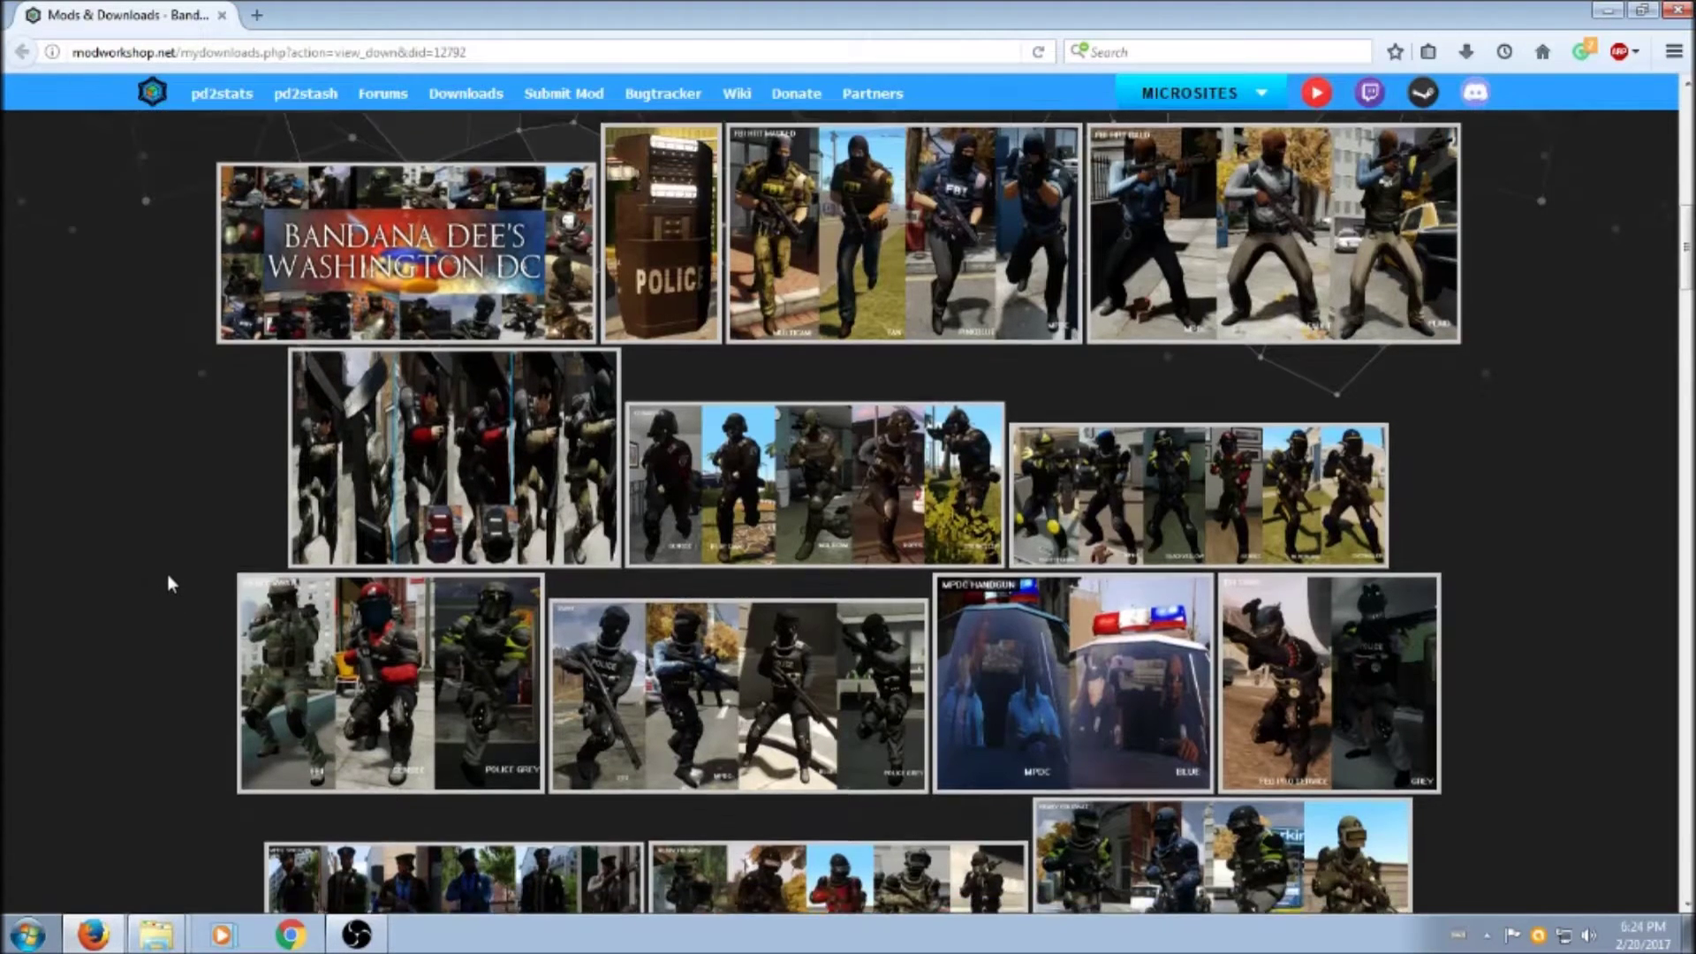
pyautogui.scroll(4, 177, 574)
pyautogui.scroll(-3, 171, 580)
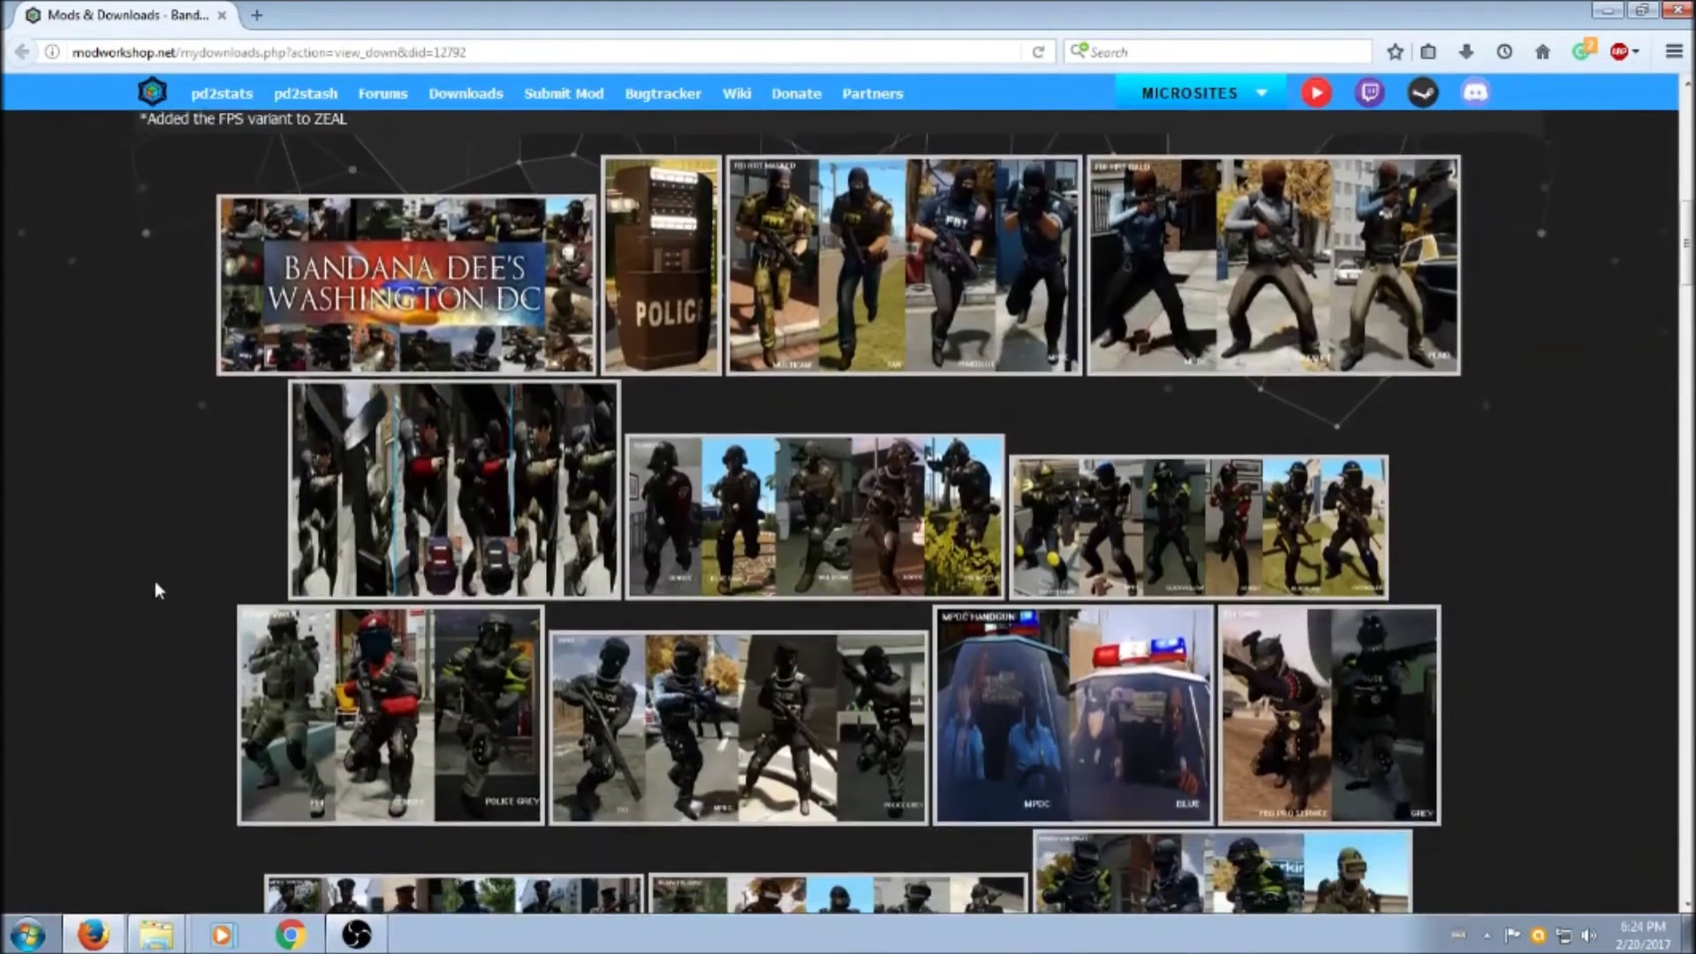
pyautogui.scroll(-2, 173, 546)
pyautogui.scroll(3, 1210, 287)
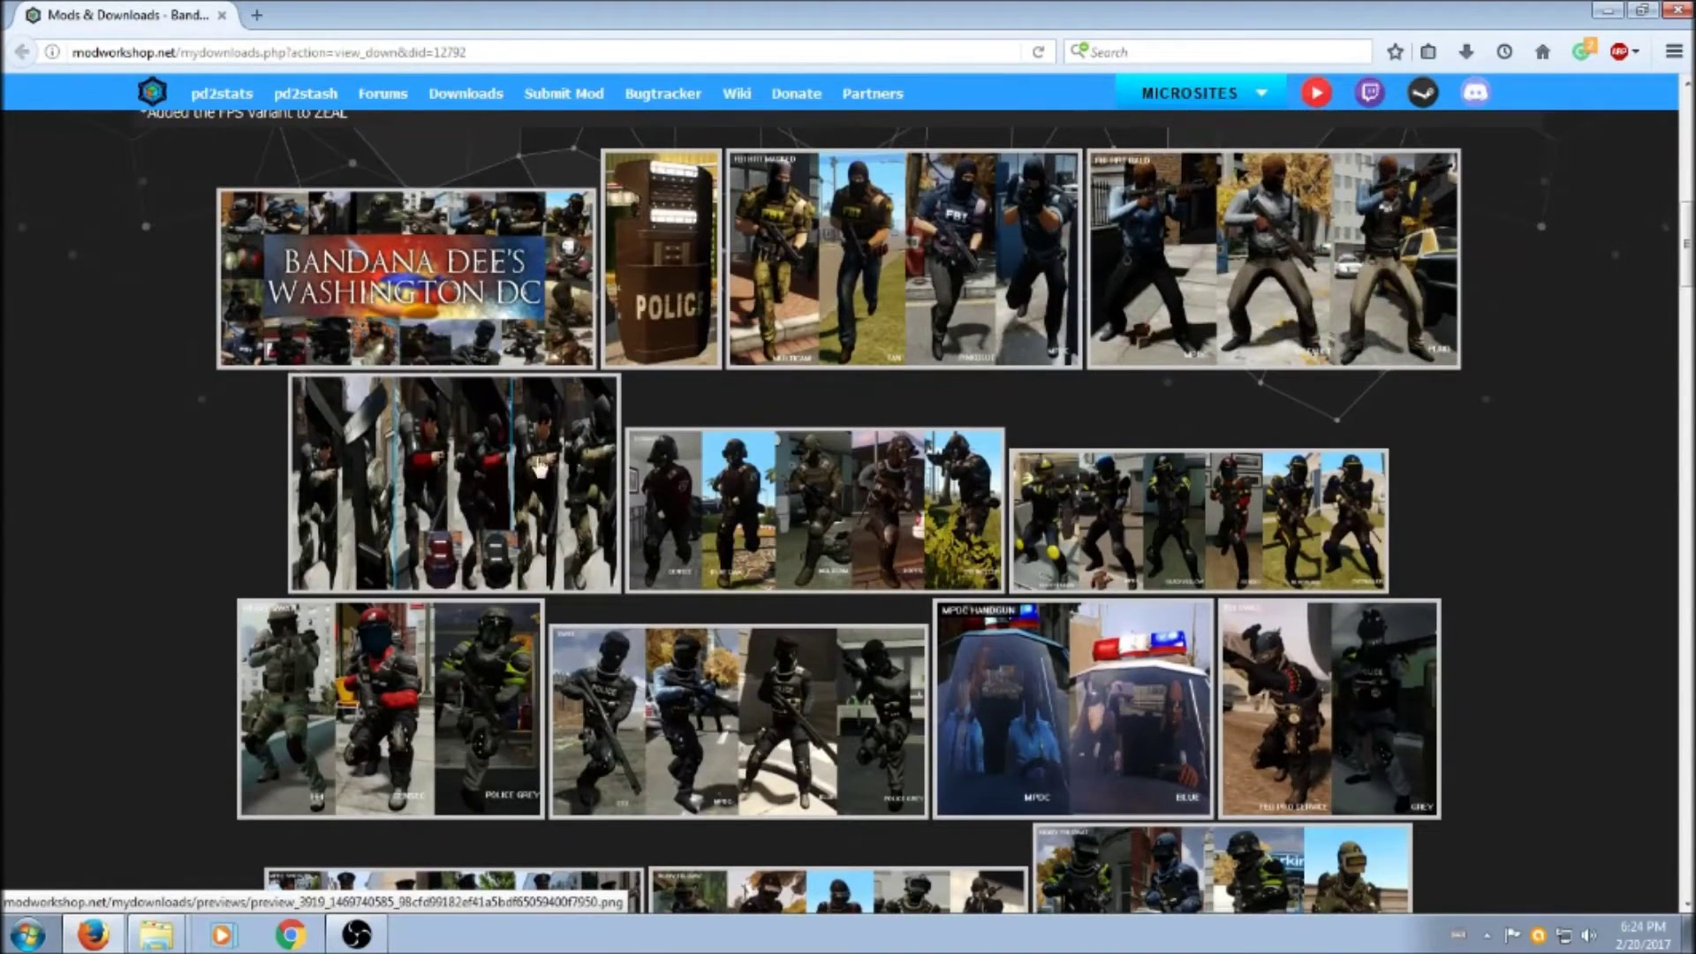
pyautogui.scroll(-2, 477, 407)
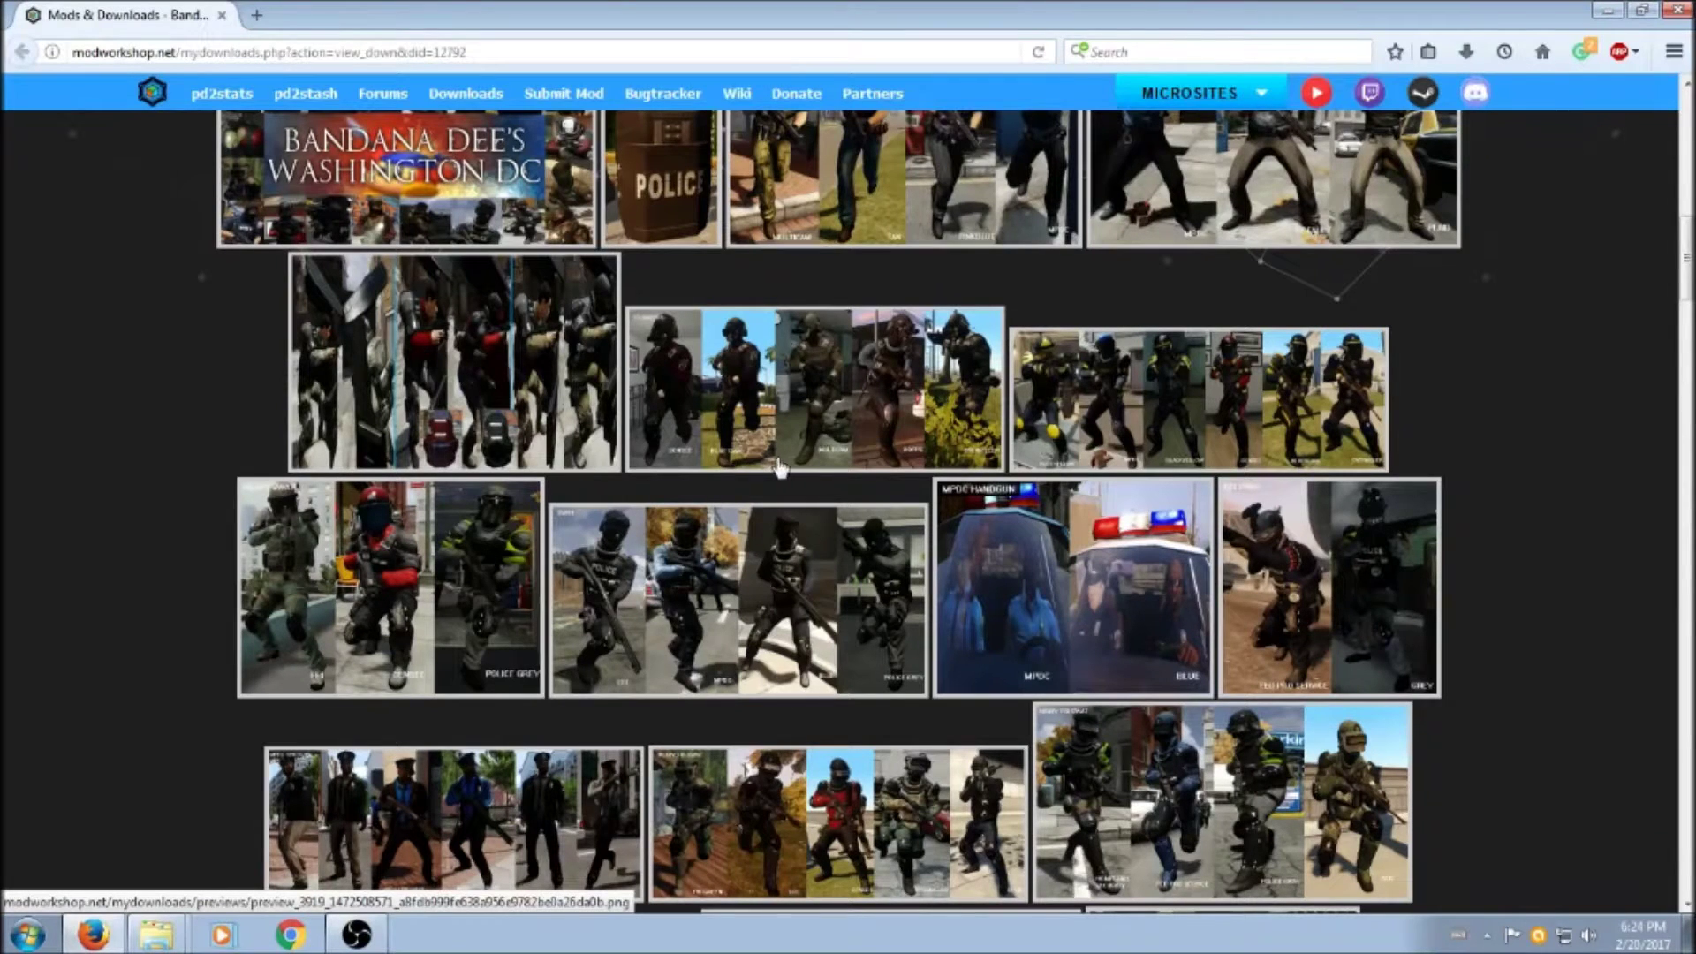
pyautogui.click(844, 446)
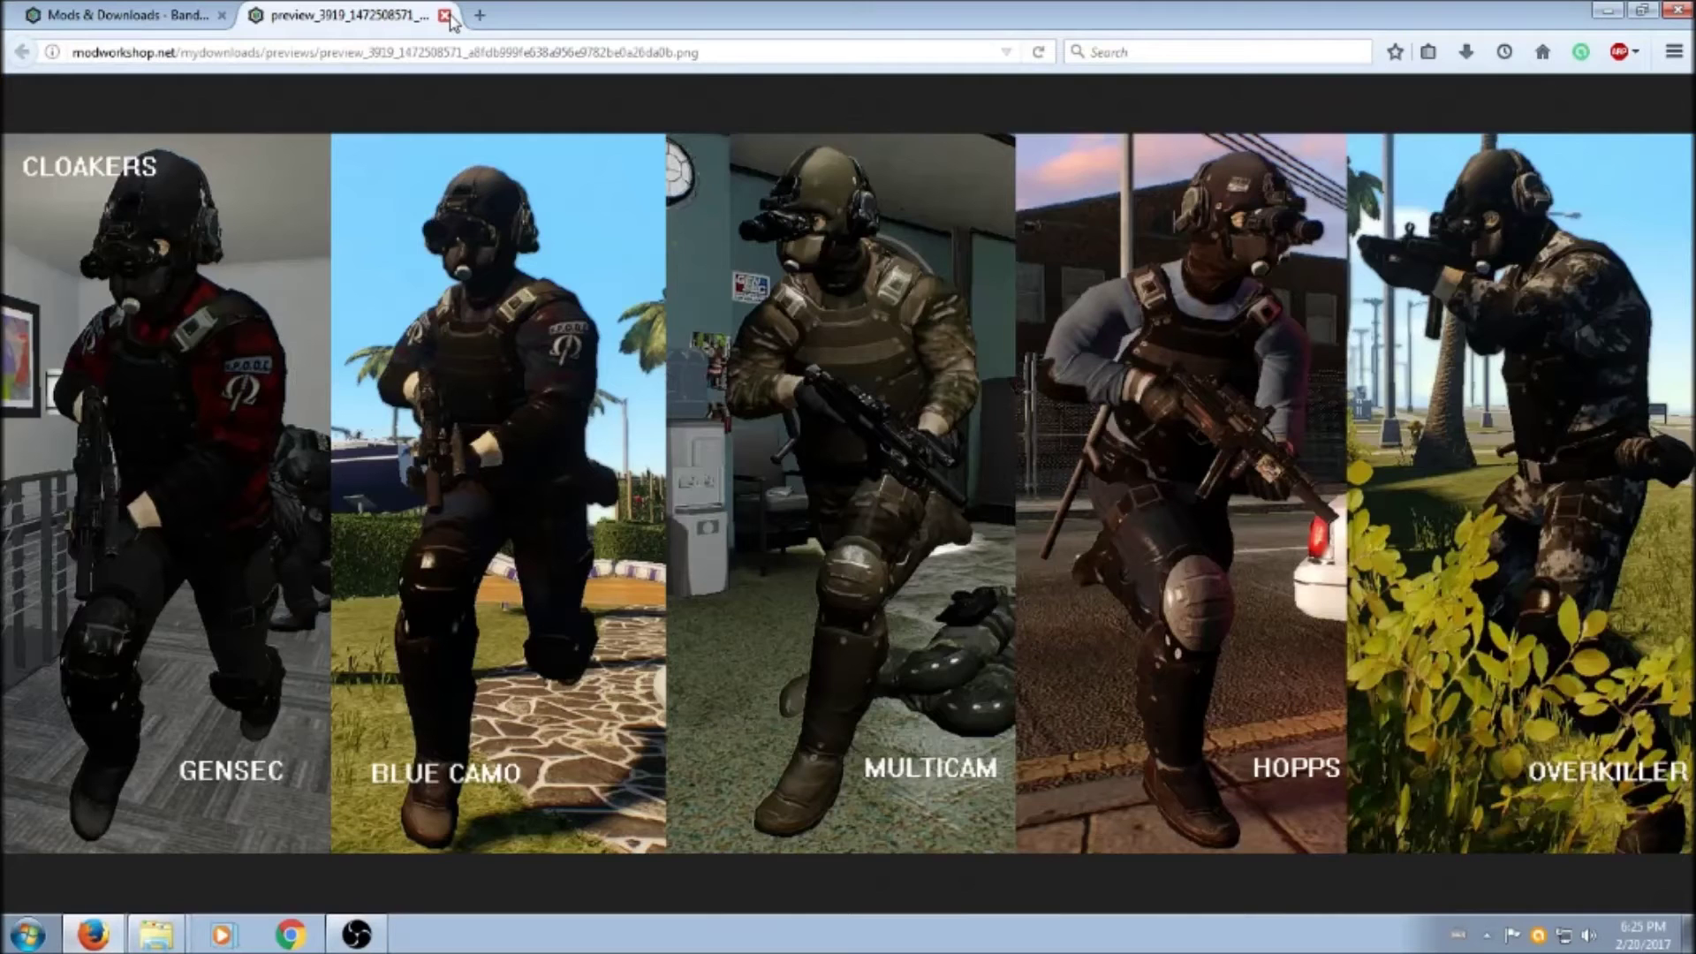
pyautogui.click(446, 15)
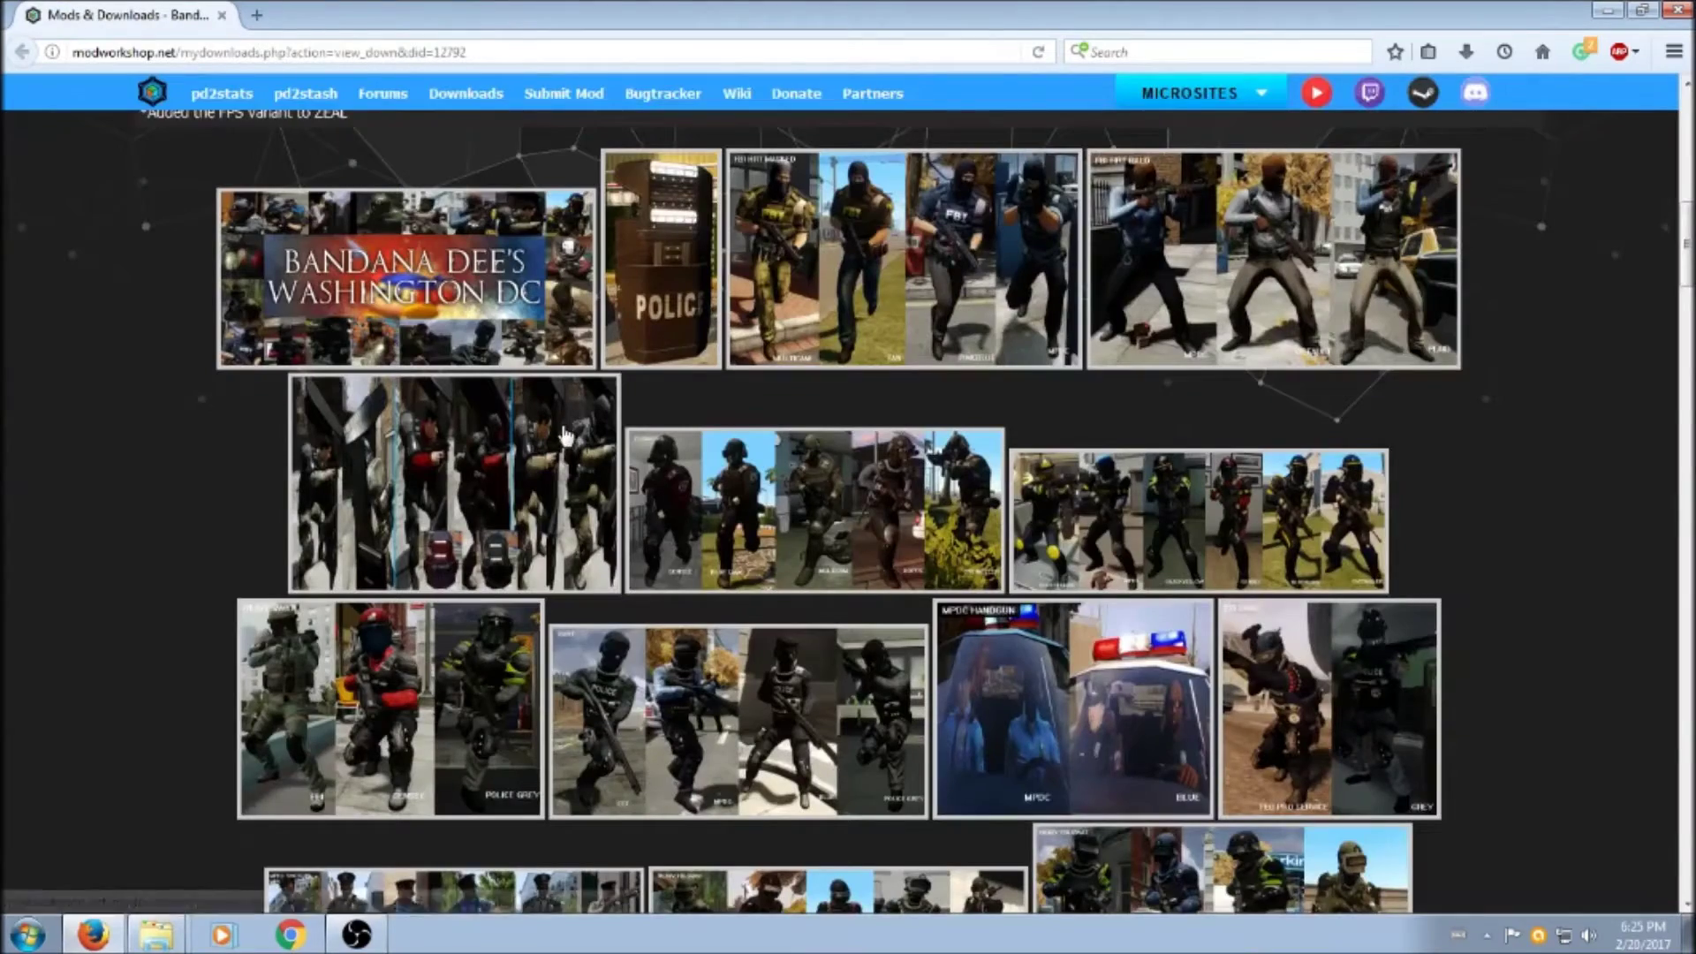
# Browse the remaining skin variant previews on the mod page, down to the comment section.
pyautogui.scroll(-3, 267, 380)
pyautogui.scroll(6, 221, 407)
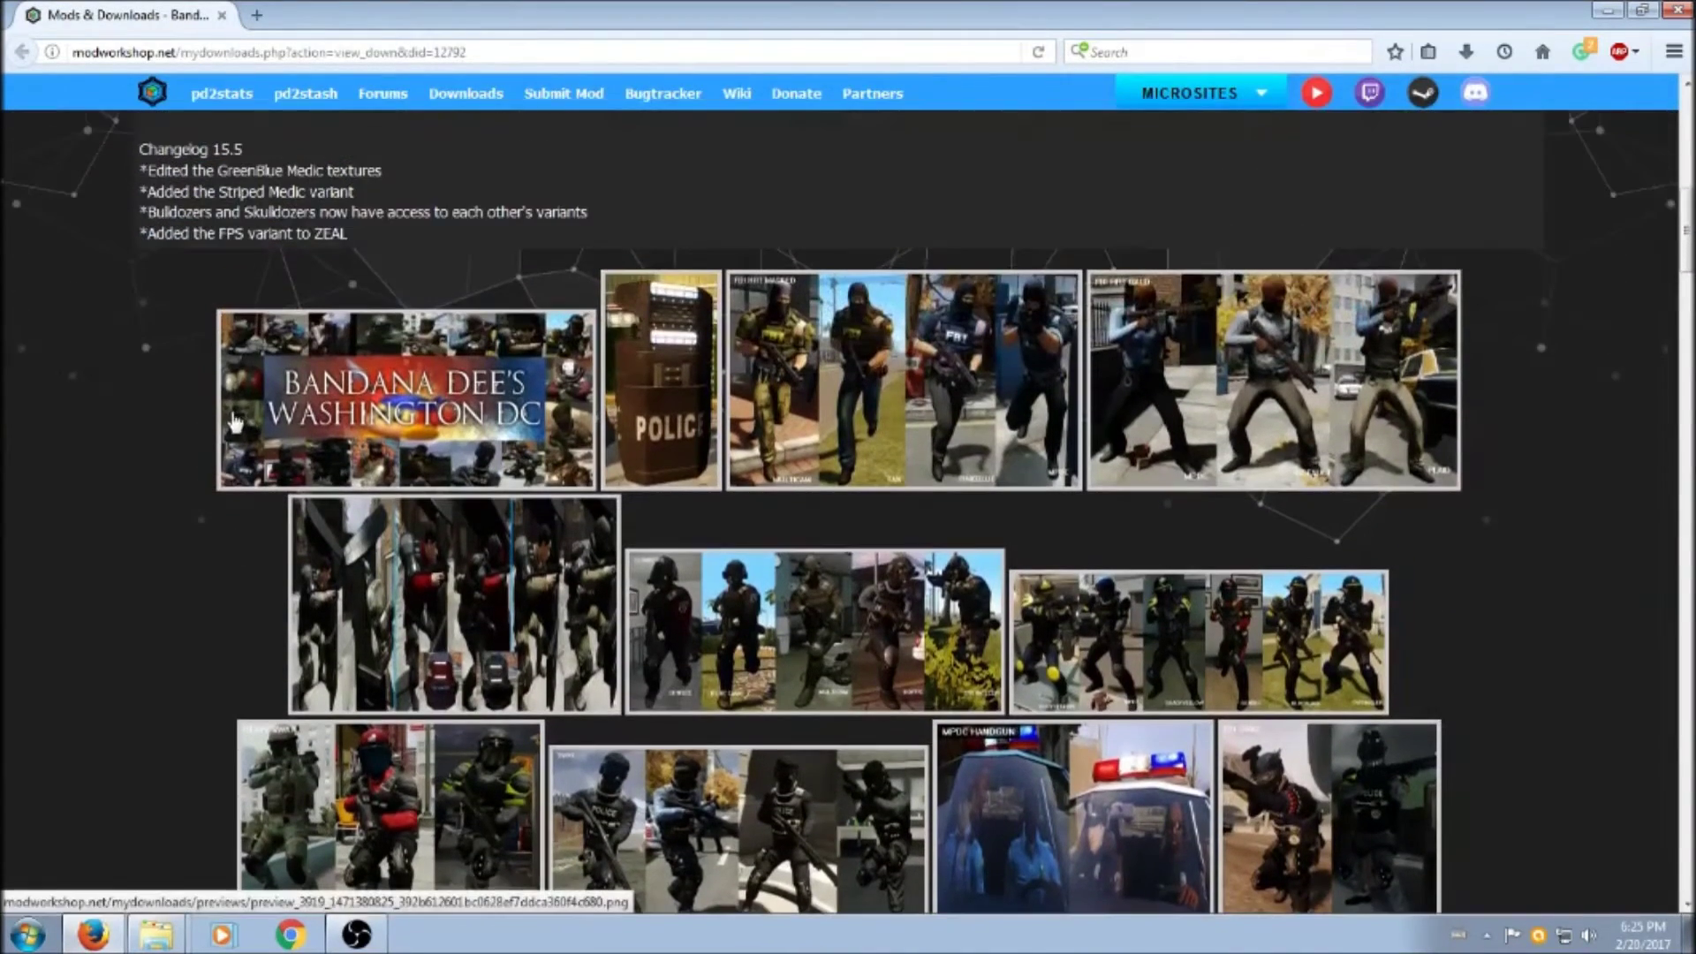
pyautogui.scroll(-15, 184, 468)
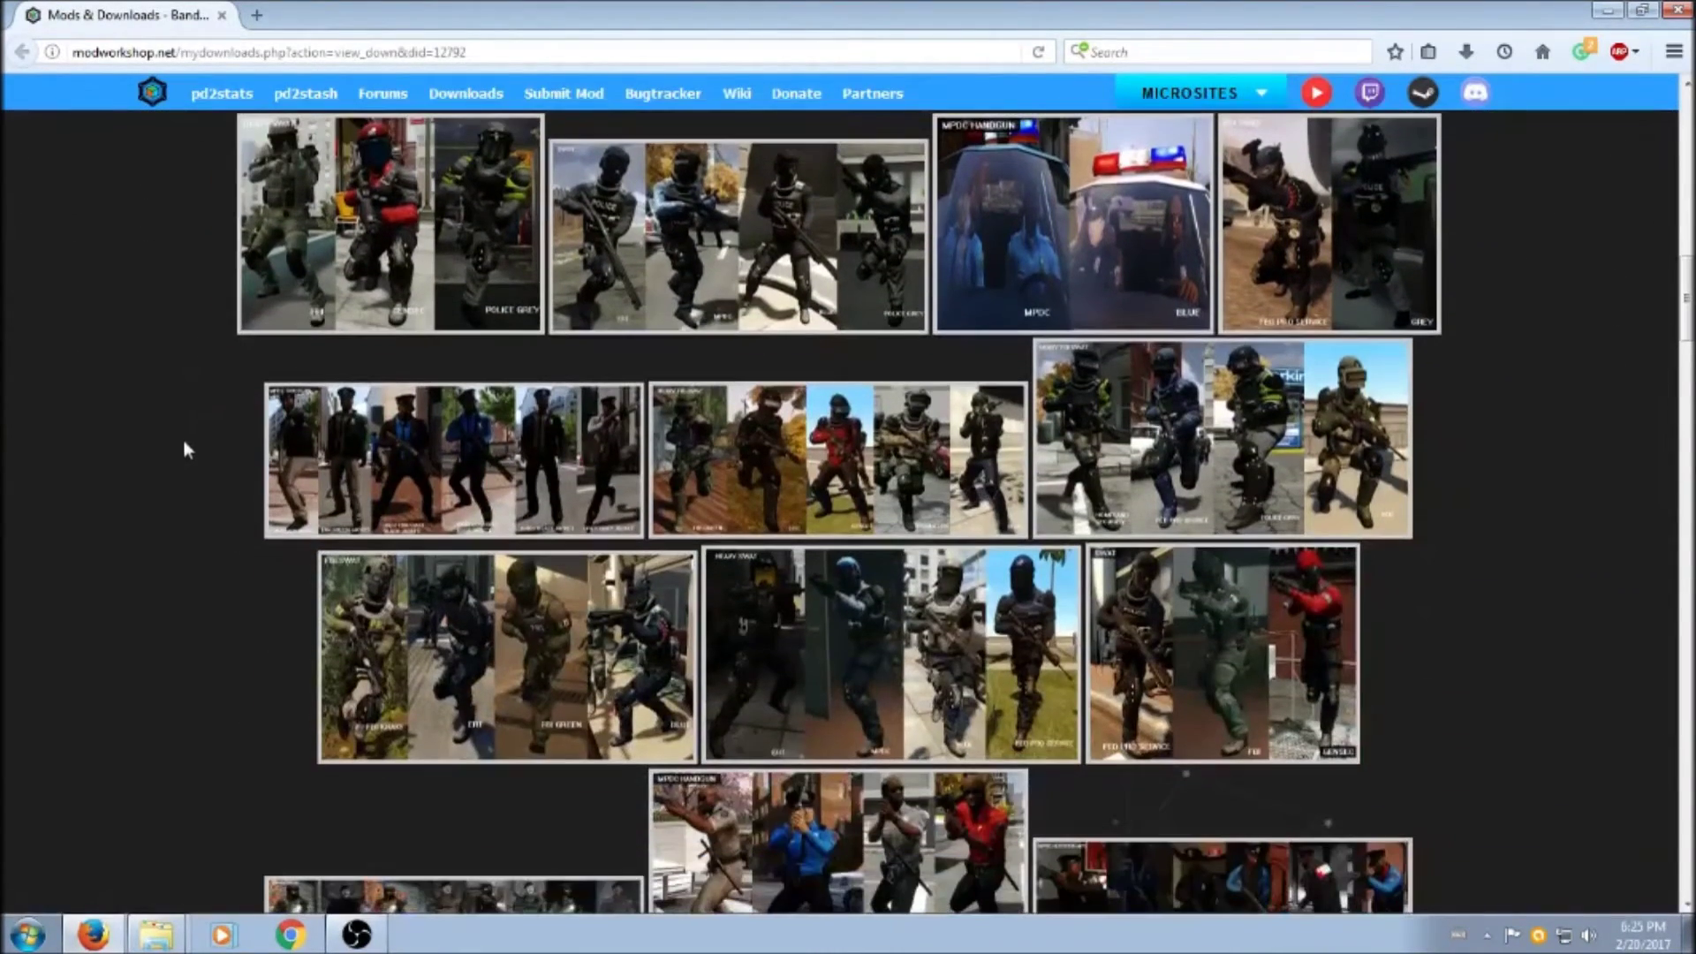
pyautogui.scroll(-3, 165, 468)
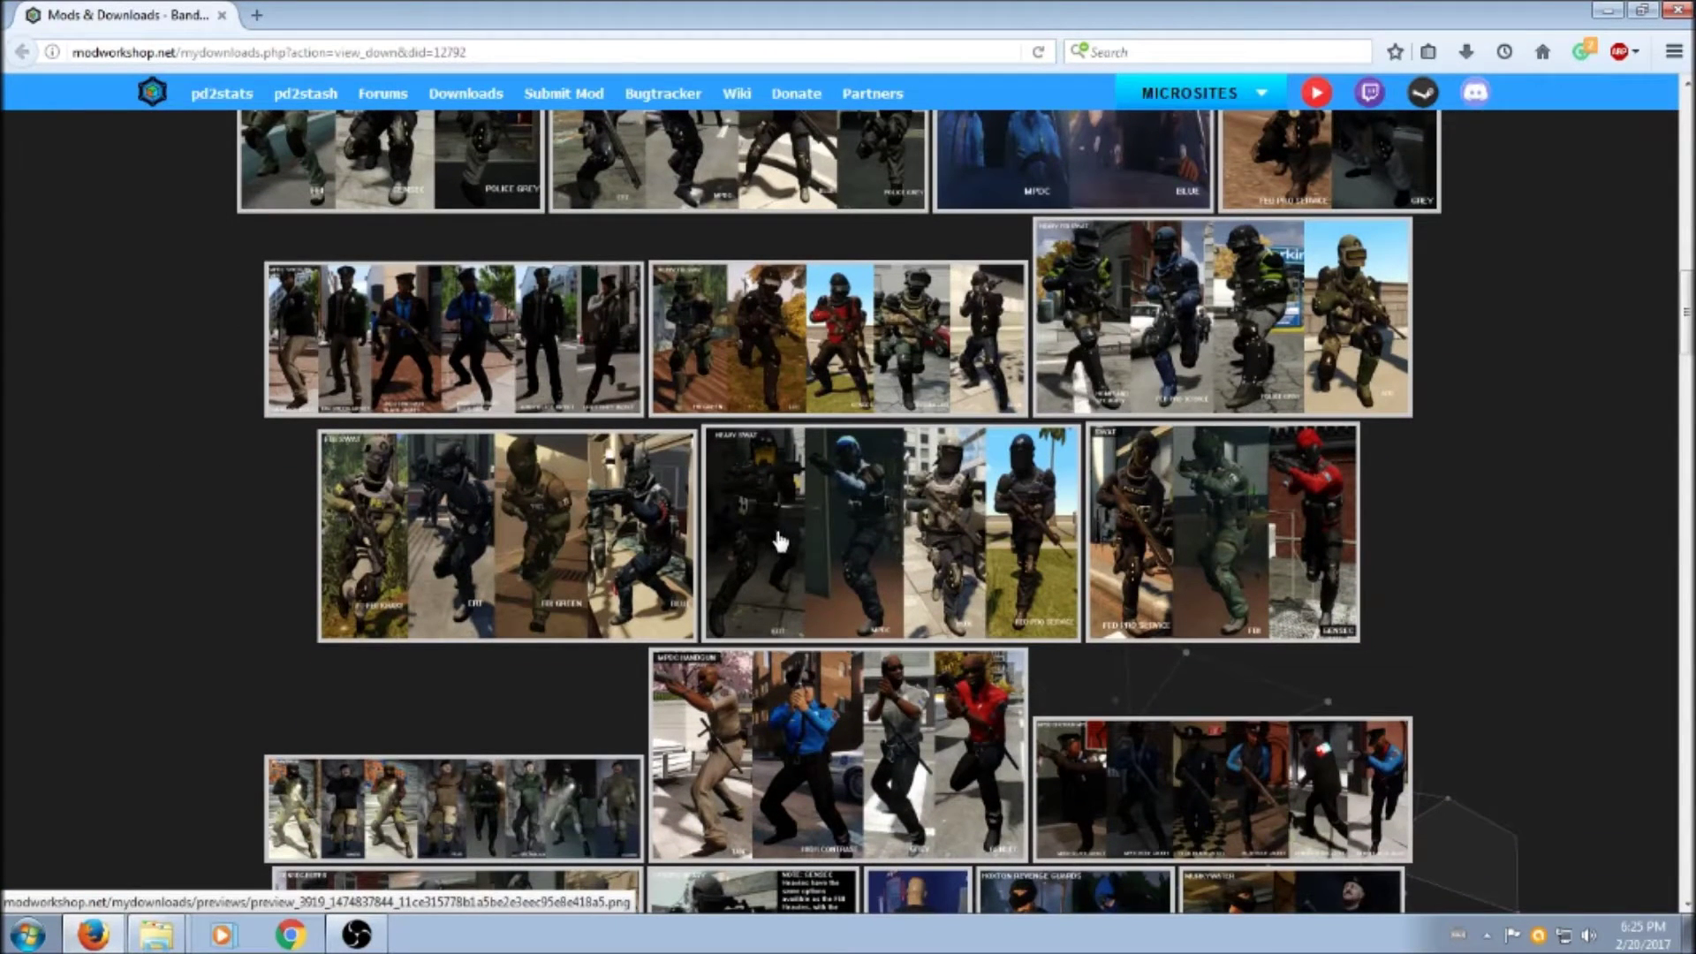
pyautogui.scroll(-1, 782, 539)
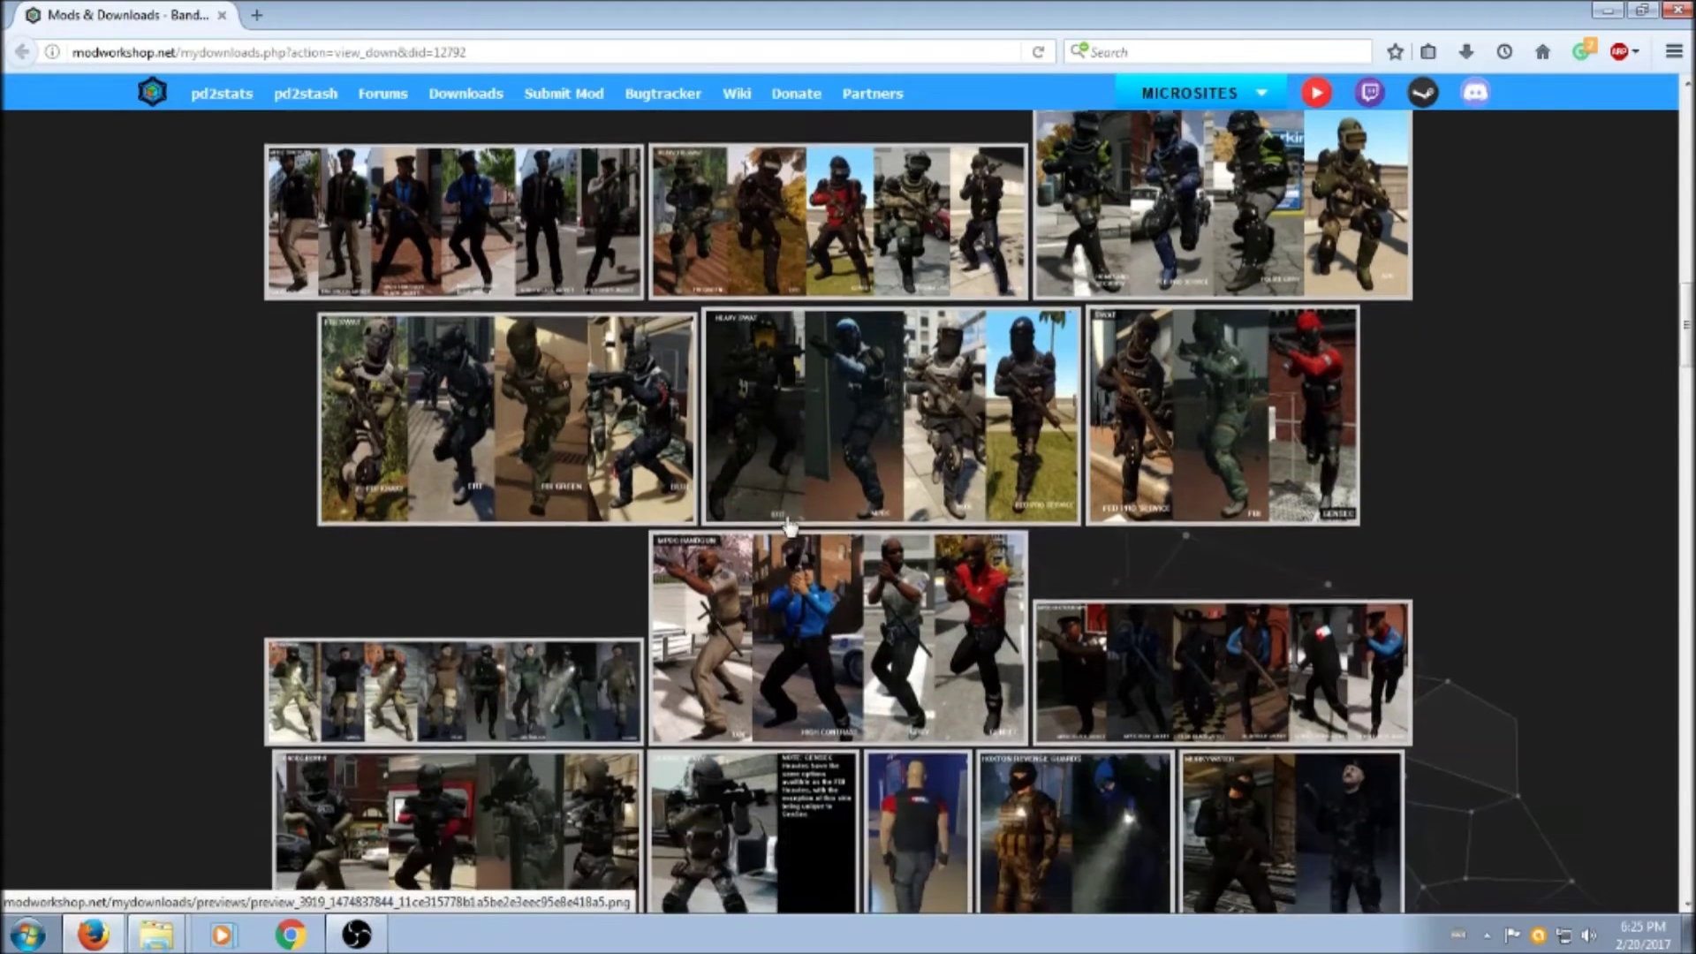
pyautogui.scroll(7, 785, 530)
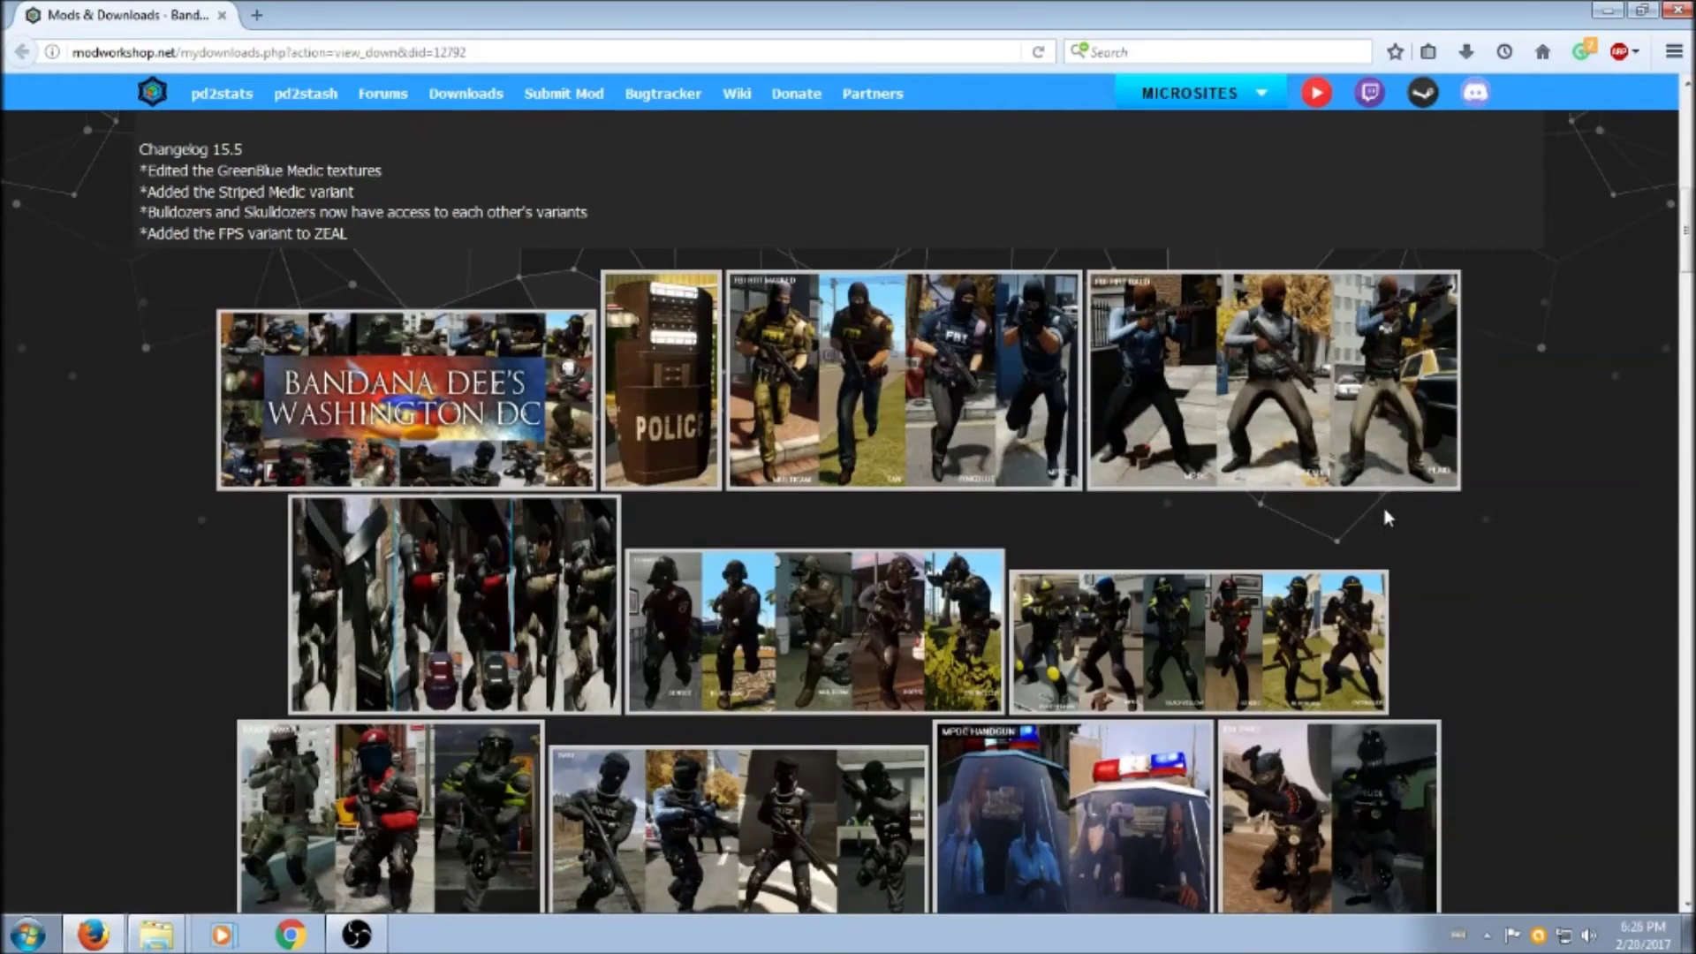
pyautogui.scroll(-6, 1198, 539)
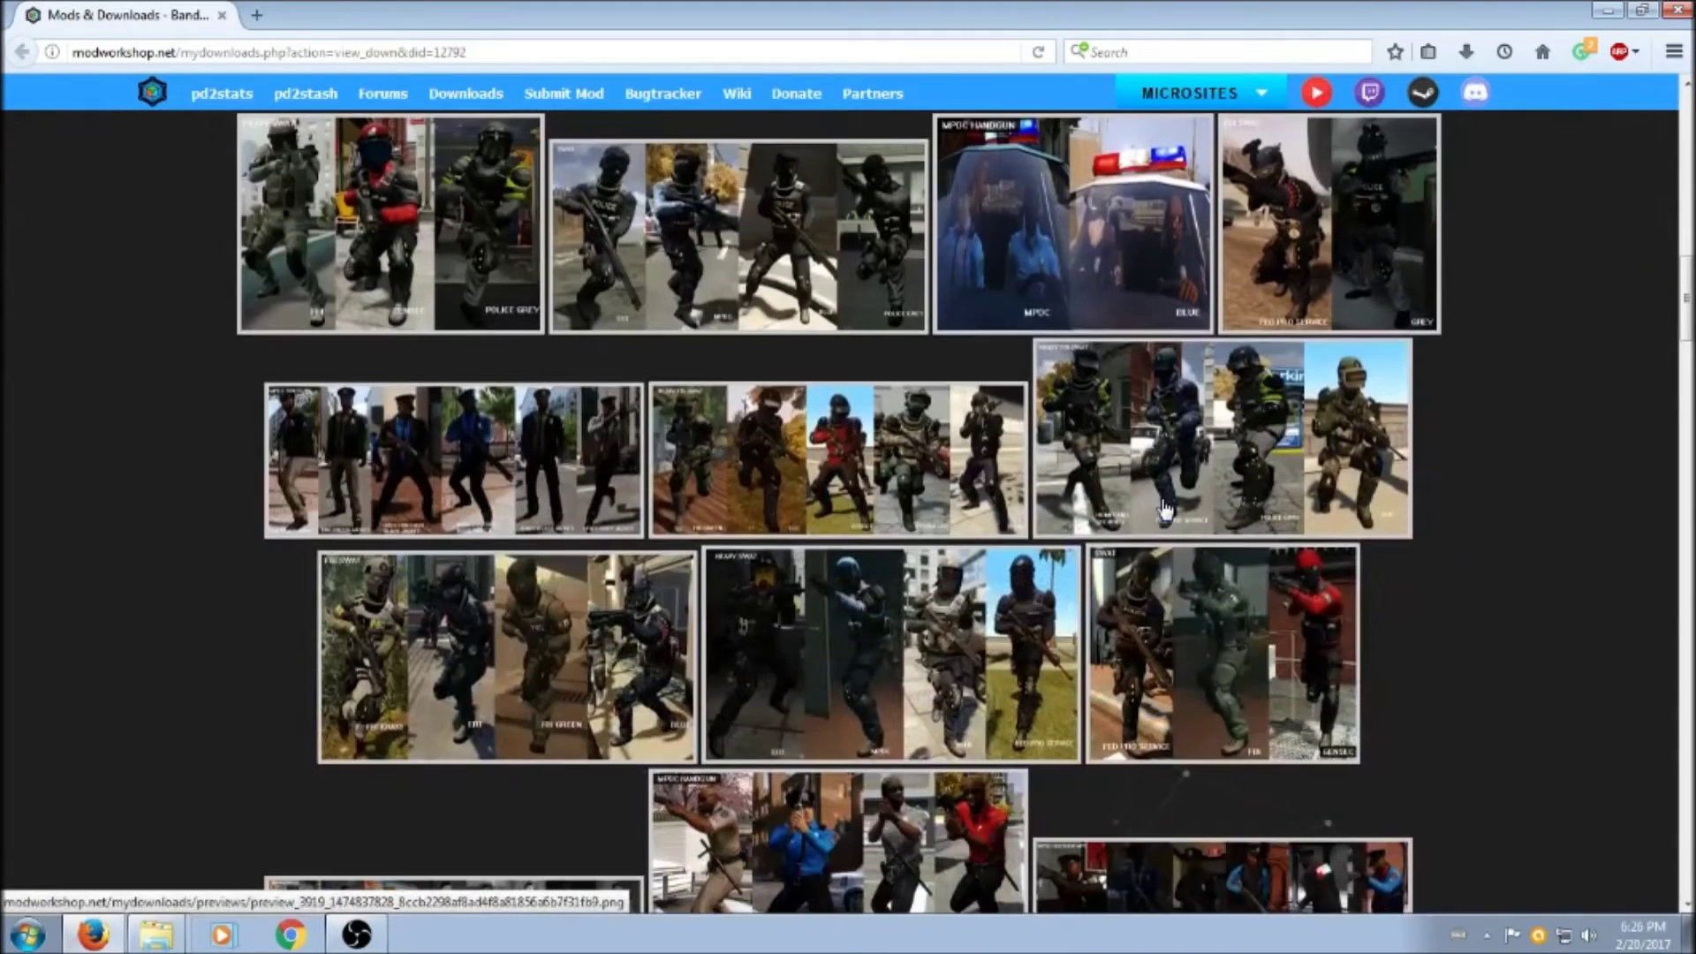
pyautogui.scroll(-5, 1164, 510)
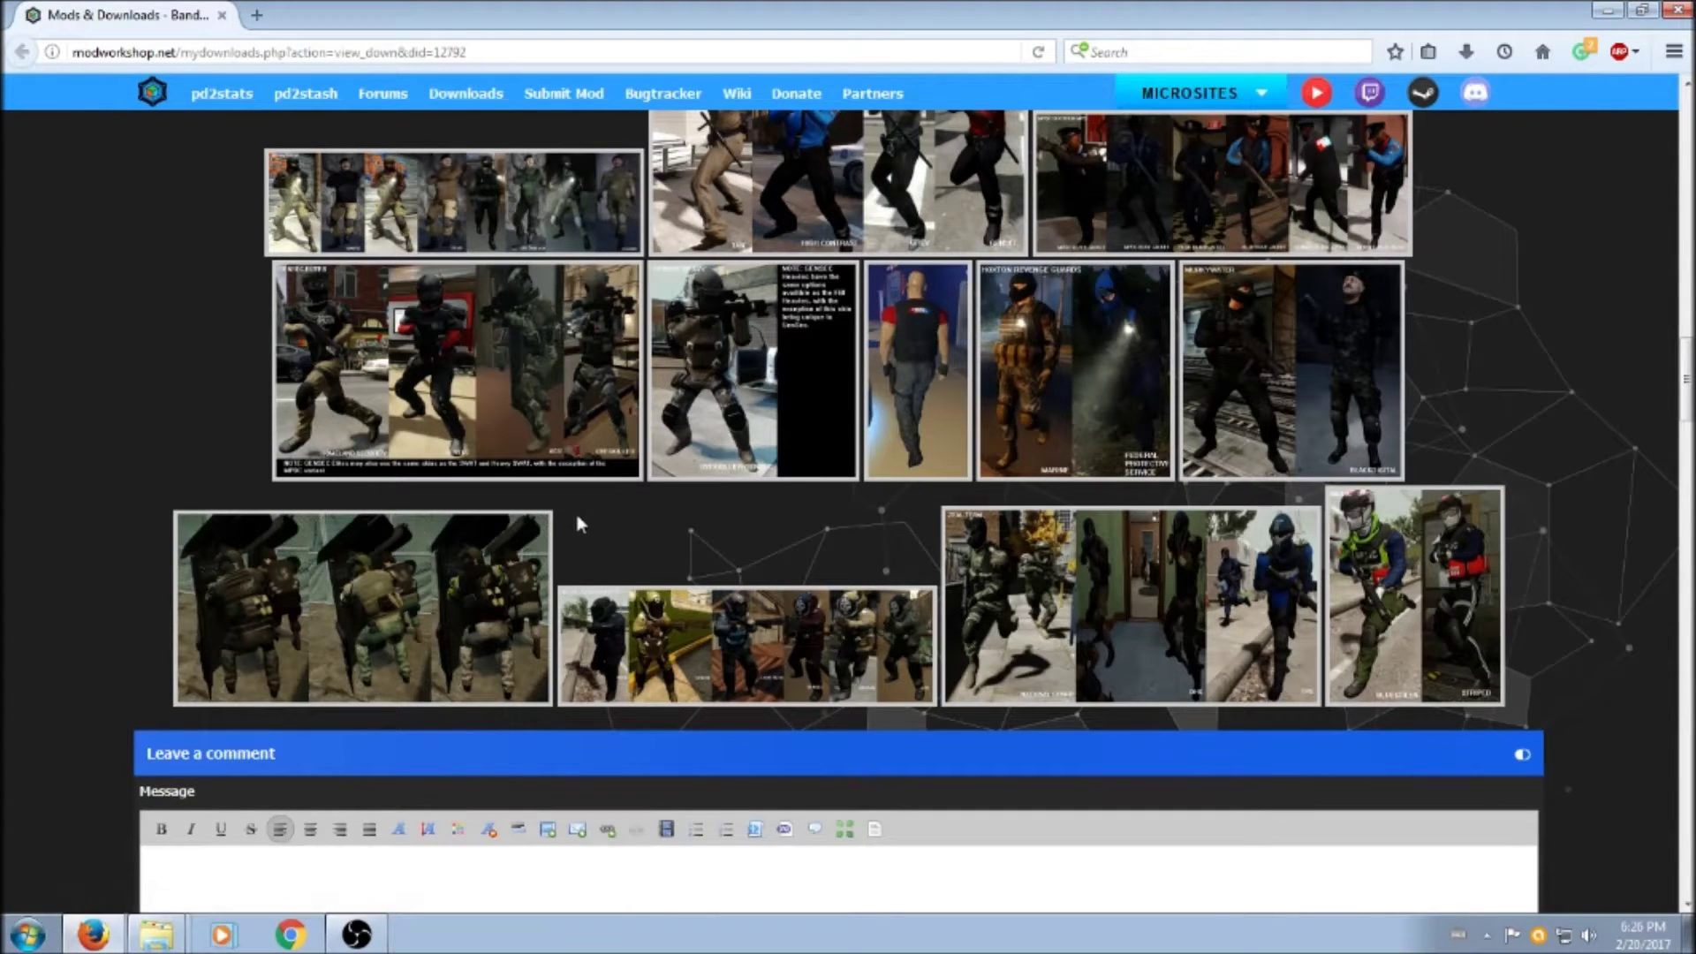
pyautogui.scroll(4, 1001, 605)
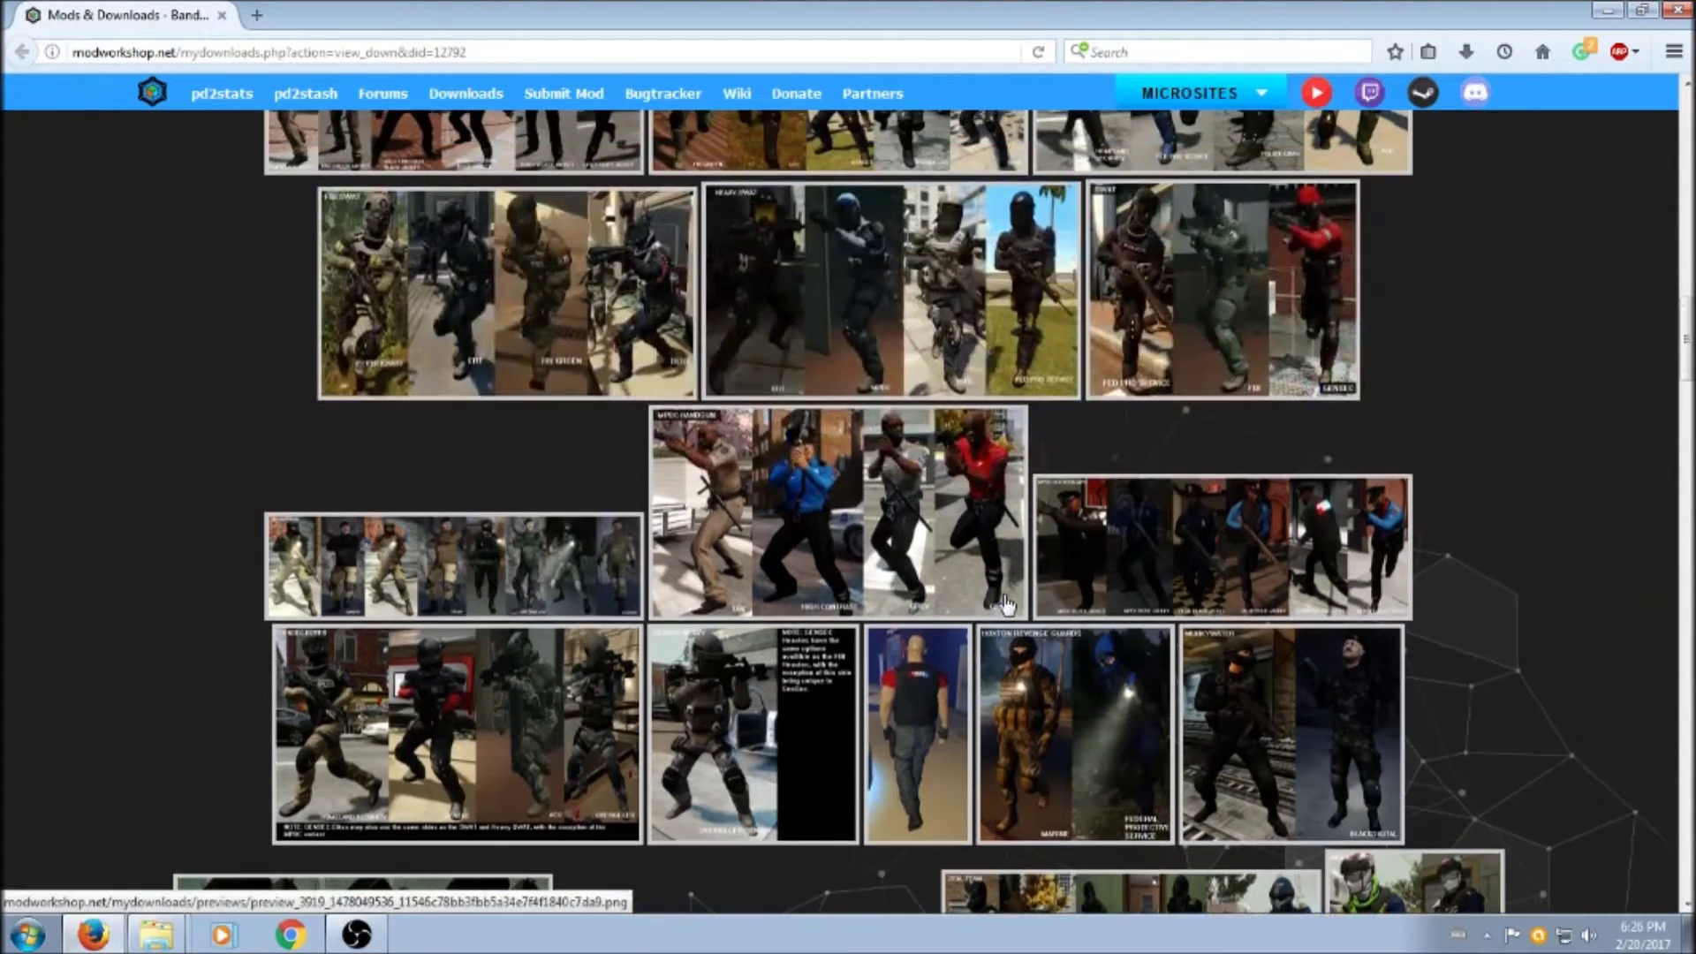
pyautogui.scroll(5, 1001, 605)
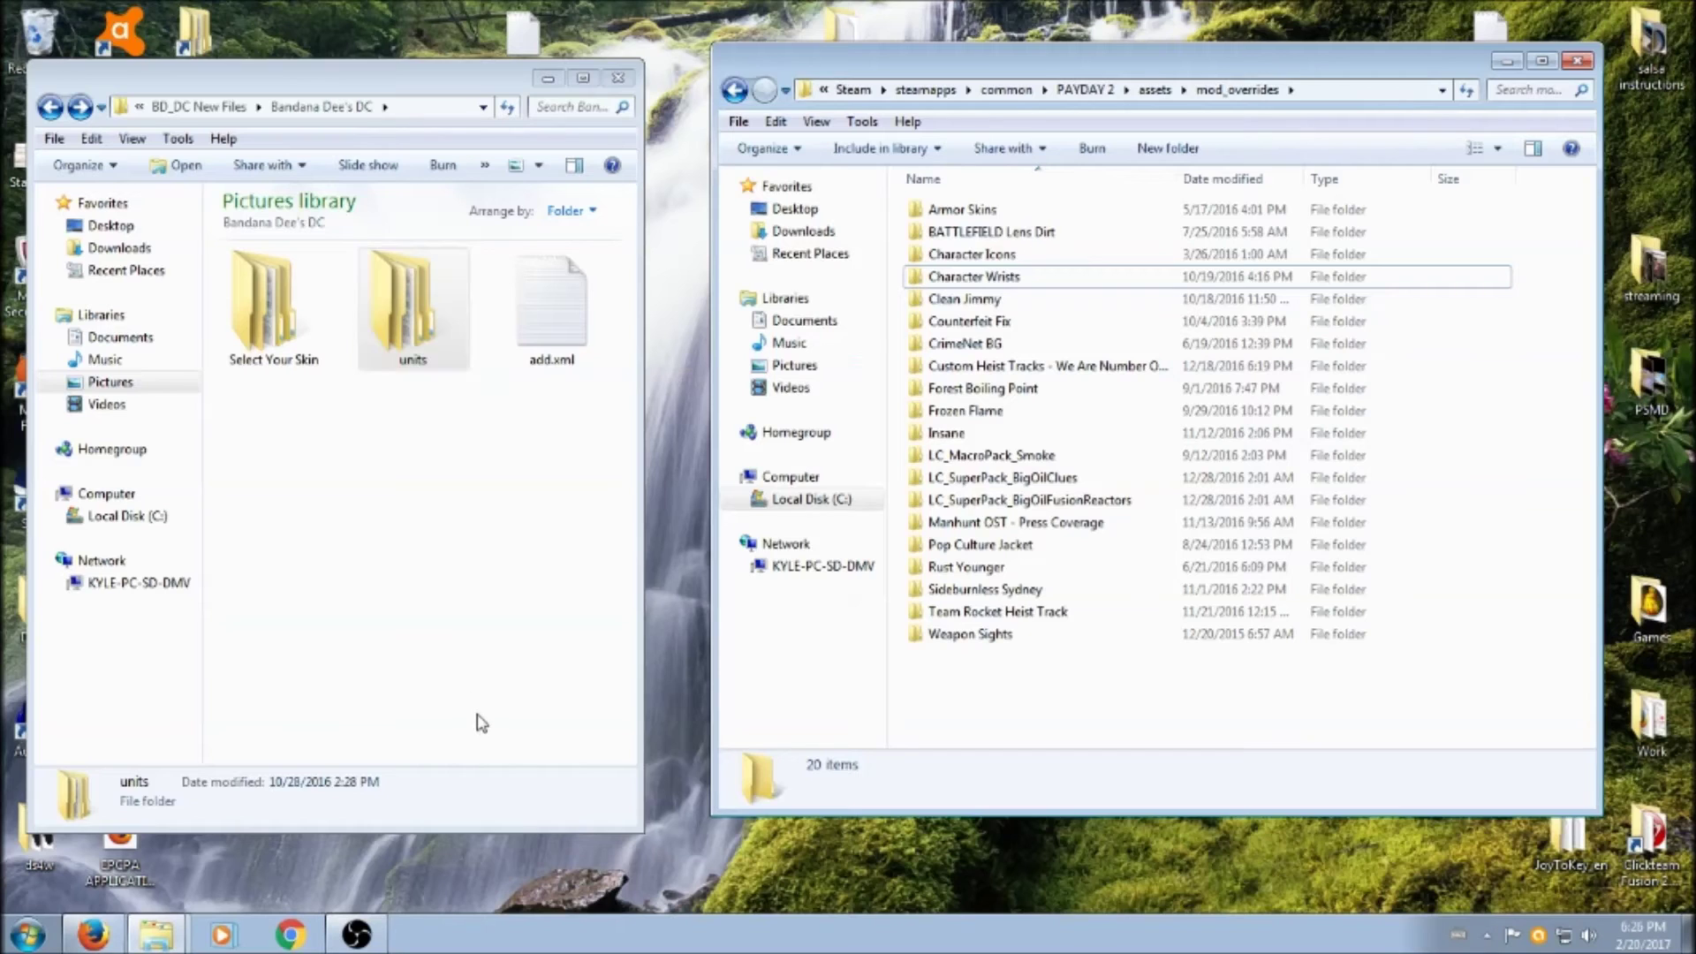
# Create a folder named "New Cops" inside PAYDAY 2's mod_overrides folder.
pyautogui.click(435, 536)
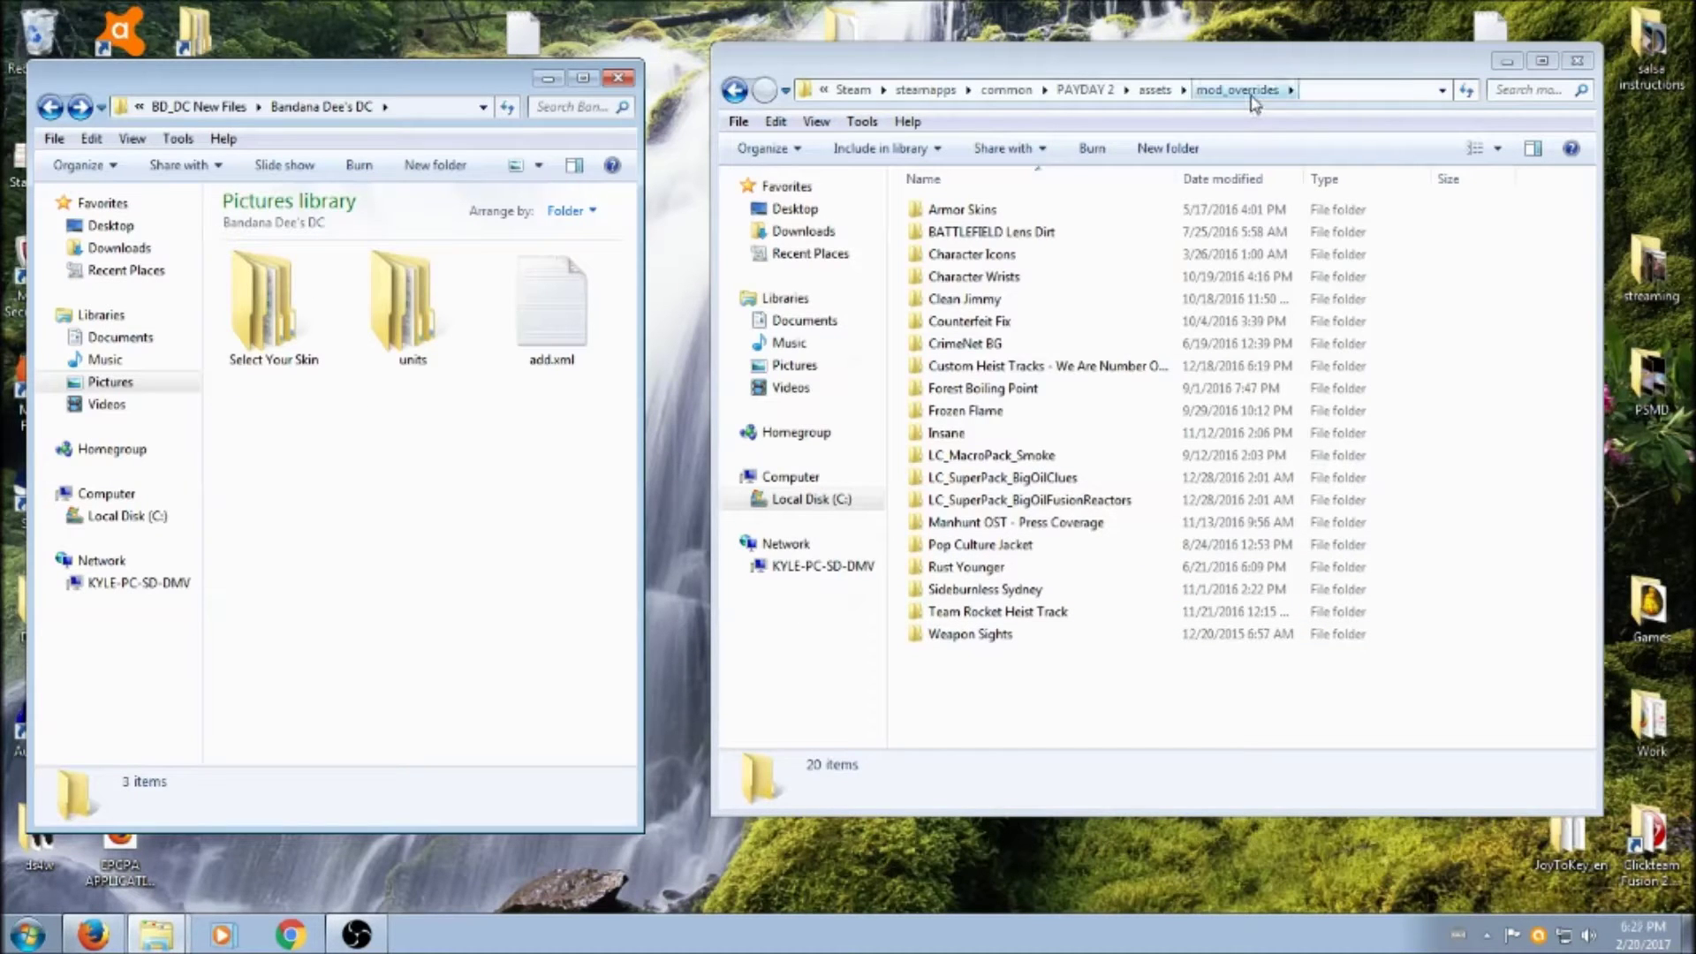
pyautogui.rightClick(985, 707)
pyautogui.moveTo(1060, 661)
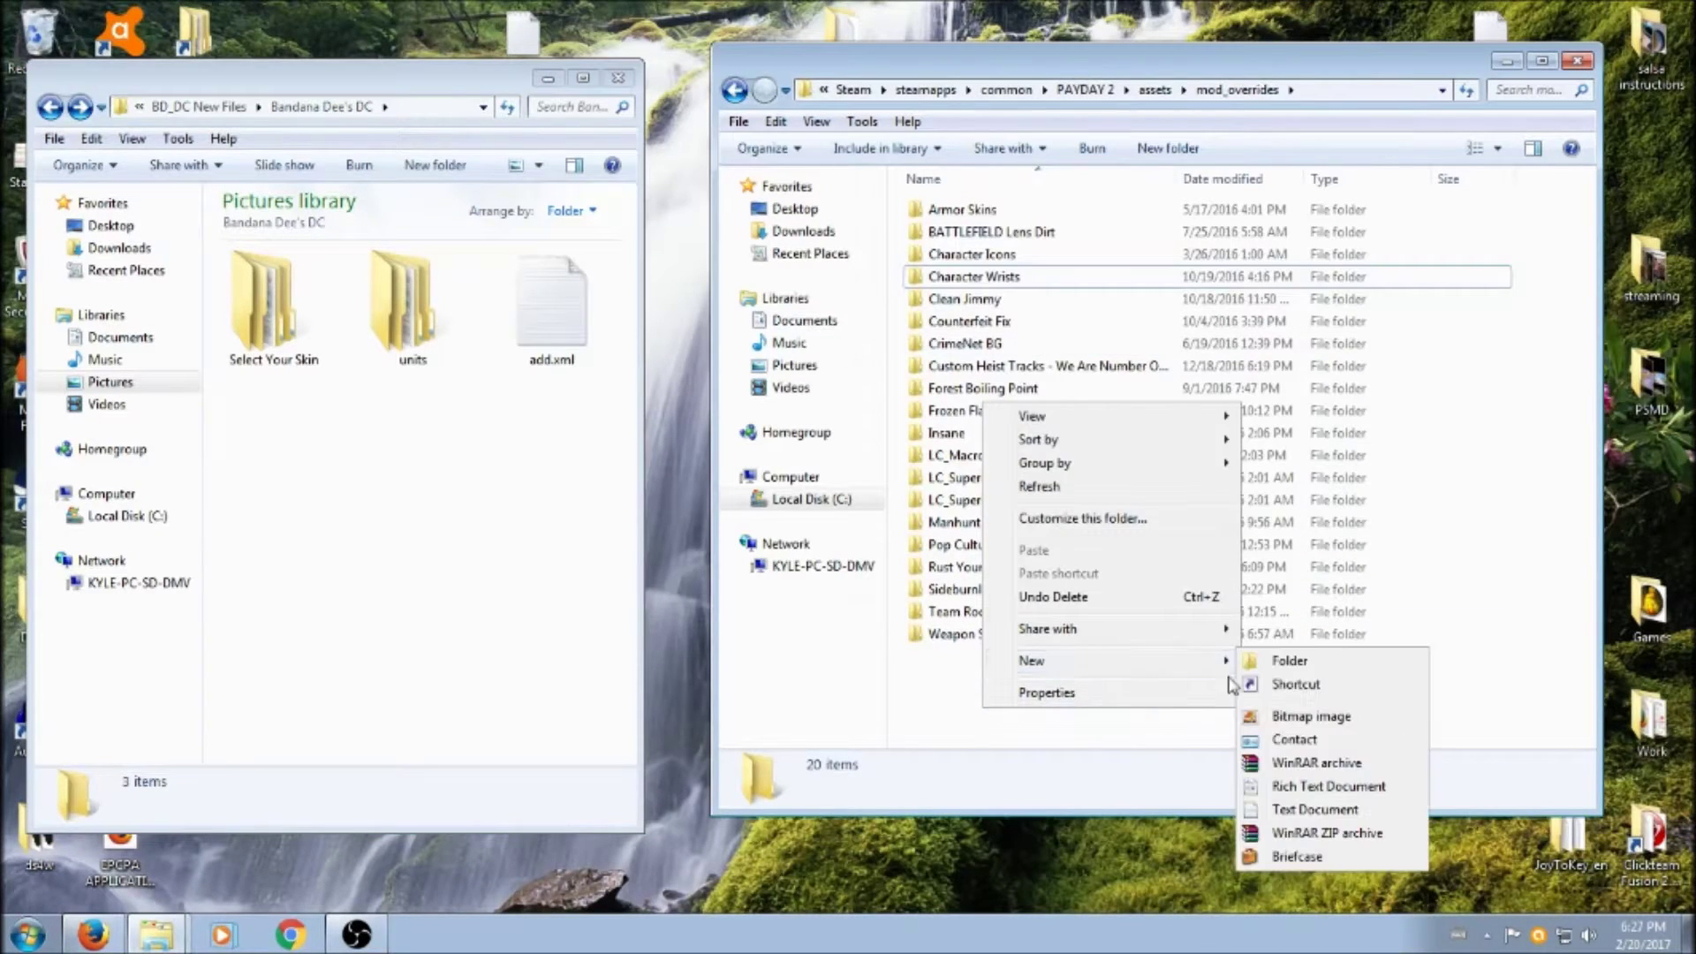
pyautogui.click(1281, 665)
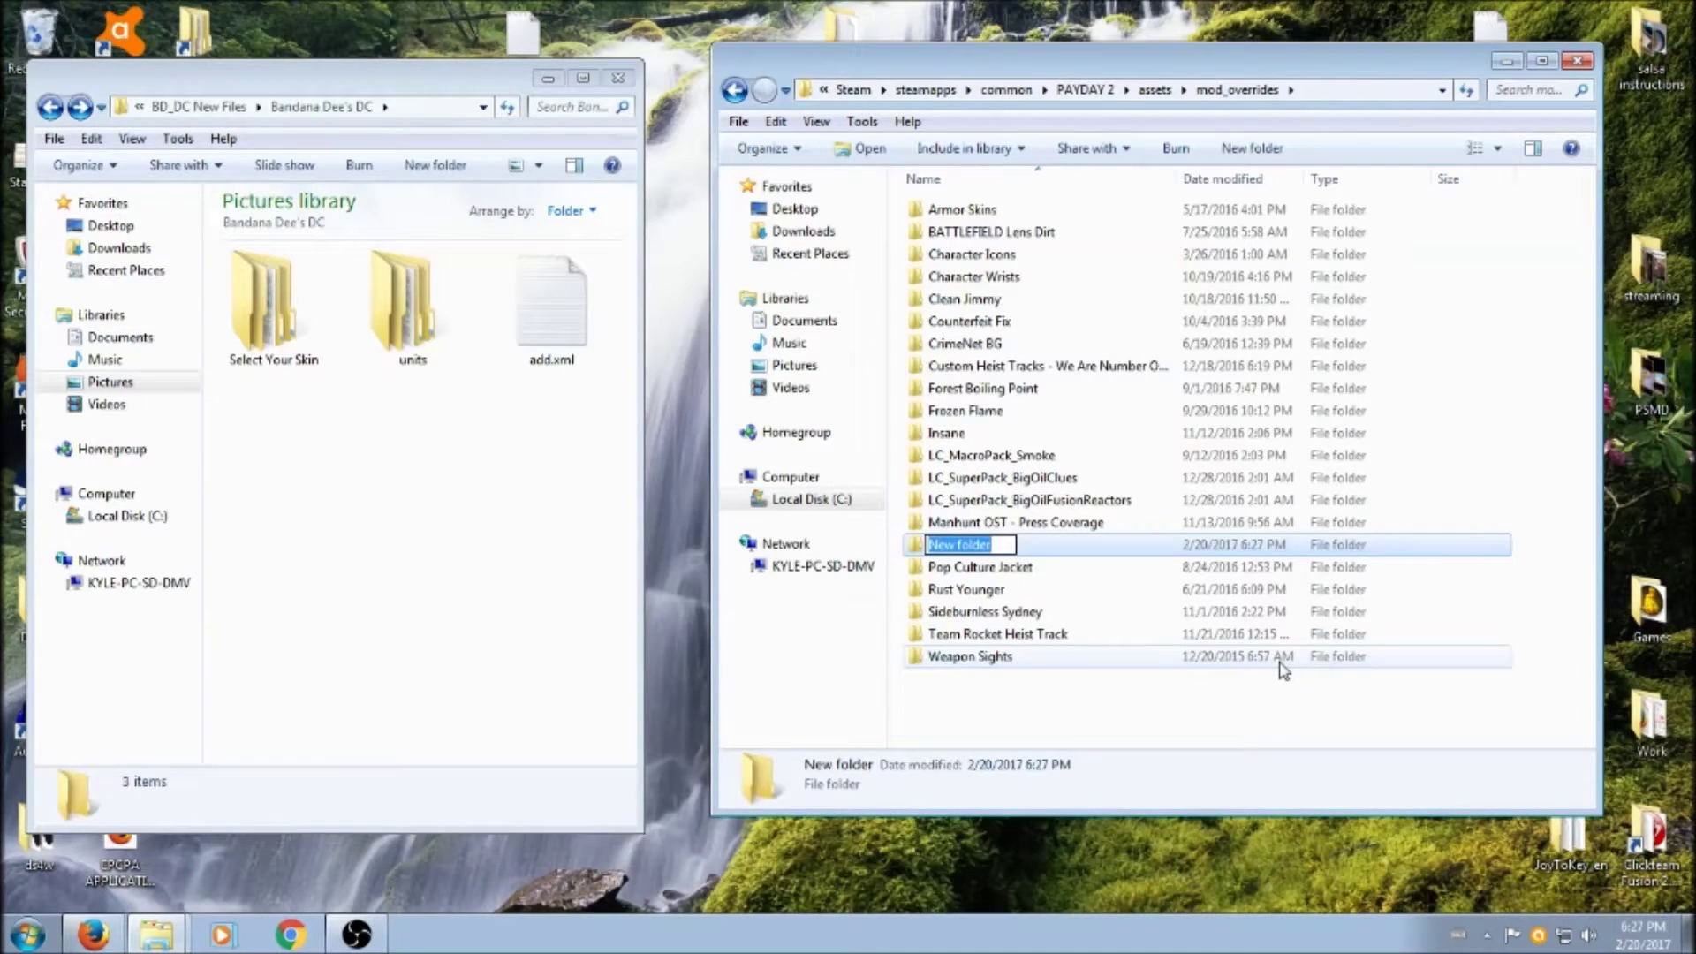
pyautogui.write('New C')
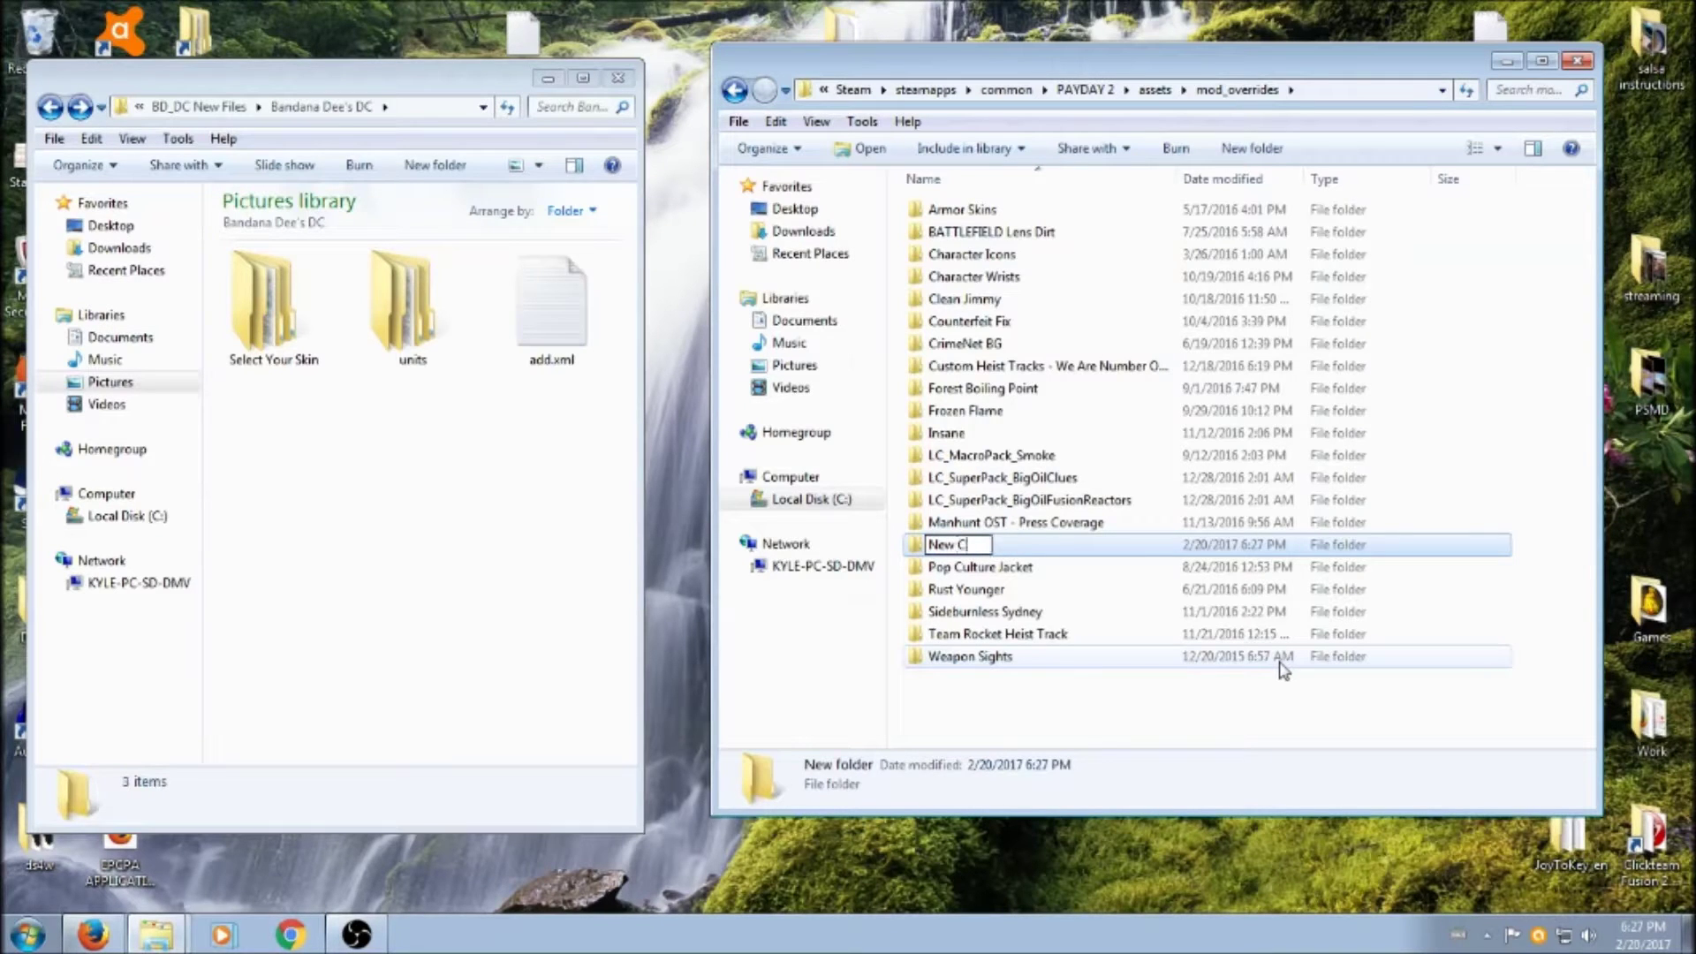
pyautogui.write('ops')
pyautogui.press('Return')
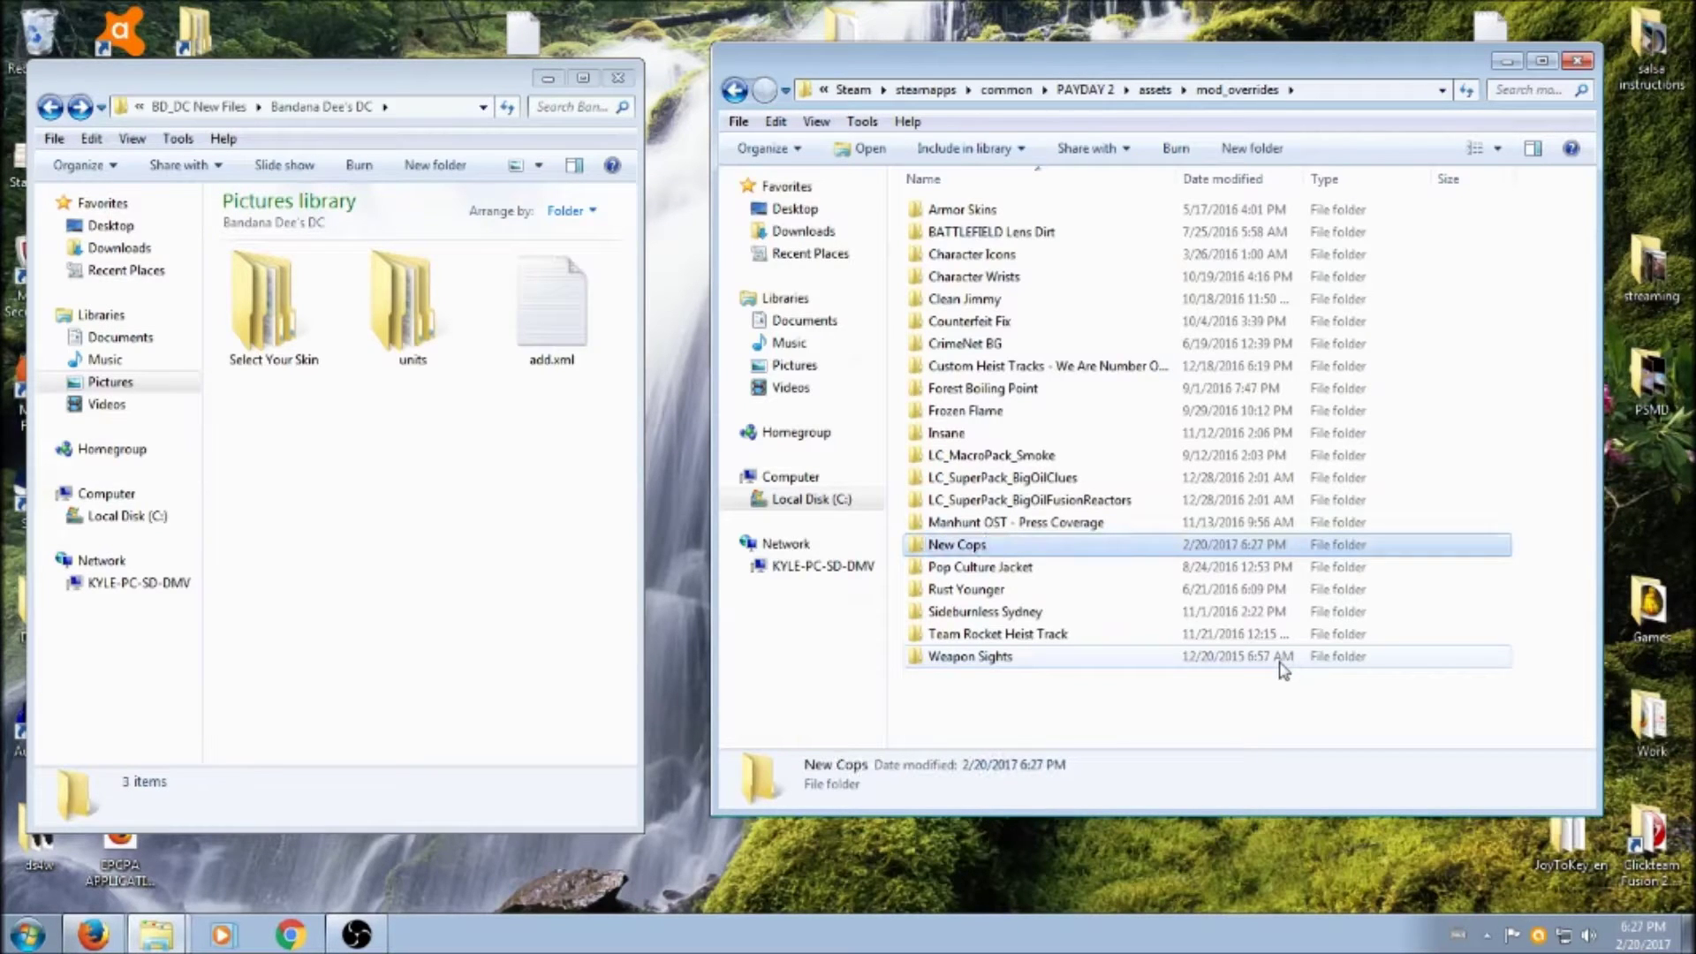
# Copy the units folder and add.xml from Bandana Dee's DC into the New Cops folder.
pyautogui.doubleClick(994, 548)
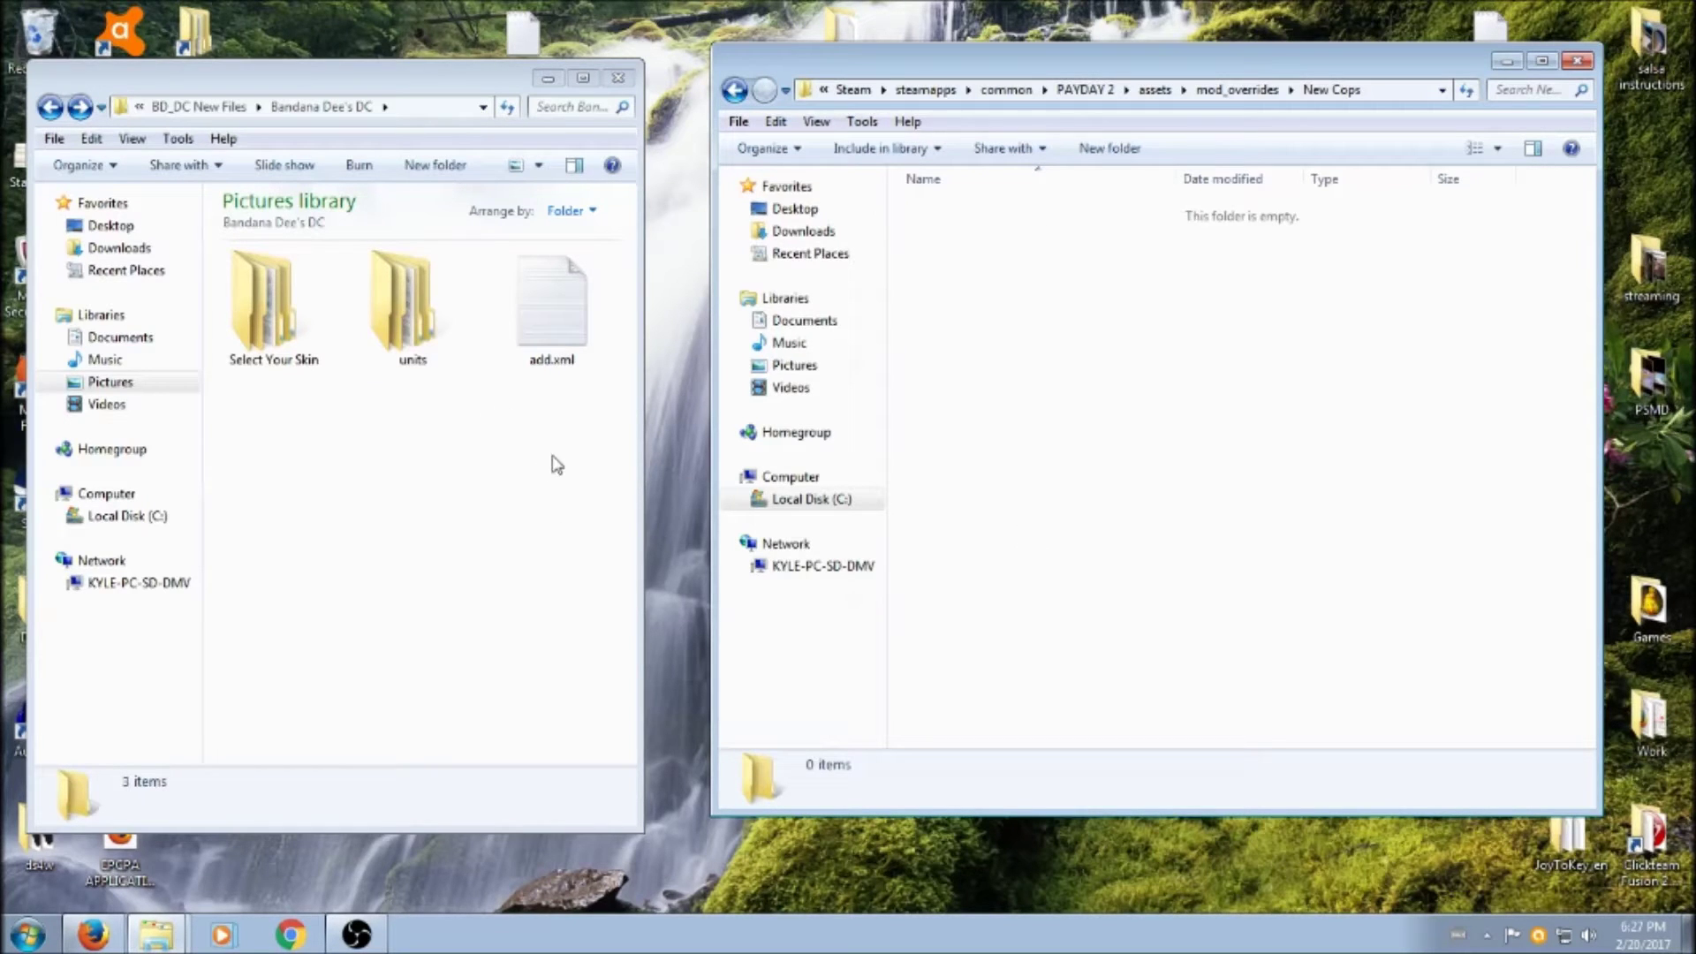
pyautogui.click(418, 369)
pyautogui.click(518, 330)
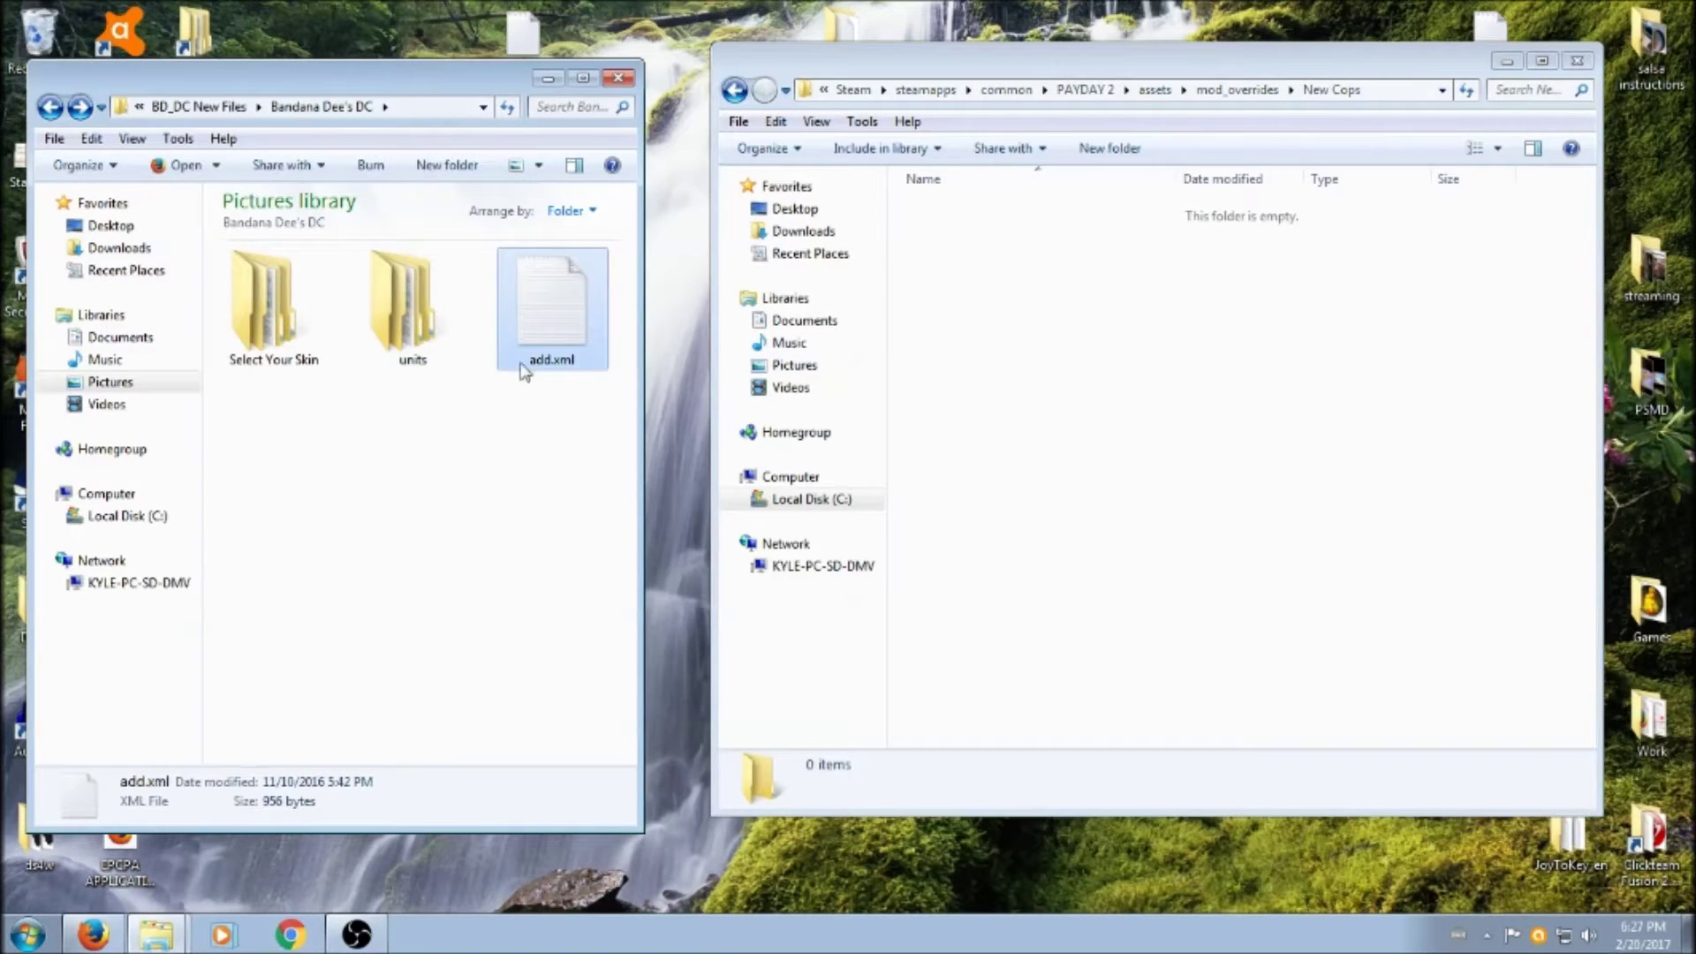
pyautogui.moveTo(583, 432); pyautogui.dragTo(366, 237)
pyautogui.rightClick(414, 315)
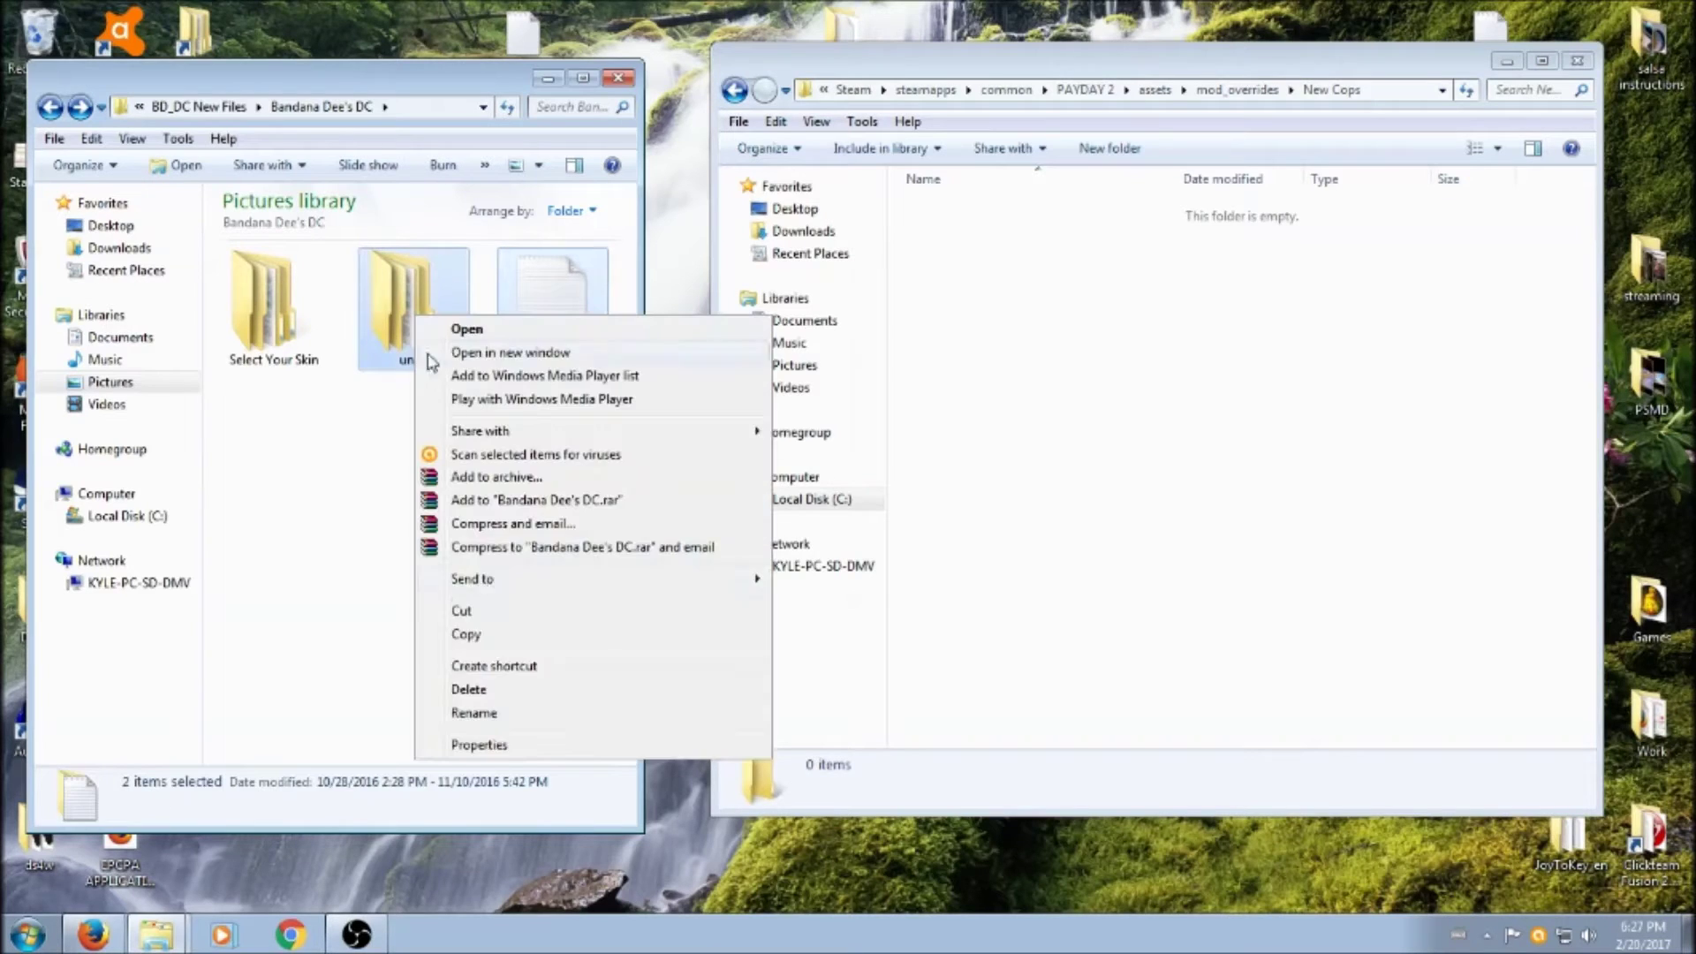
pyautogui.click(485, 642)
pyautogui.click(1045, 386)
pyautogui.rightClick(1045, 386)
pyautogui.click(1095, 530)
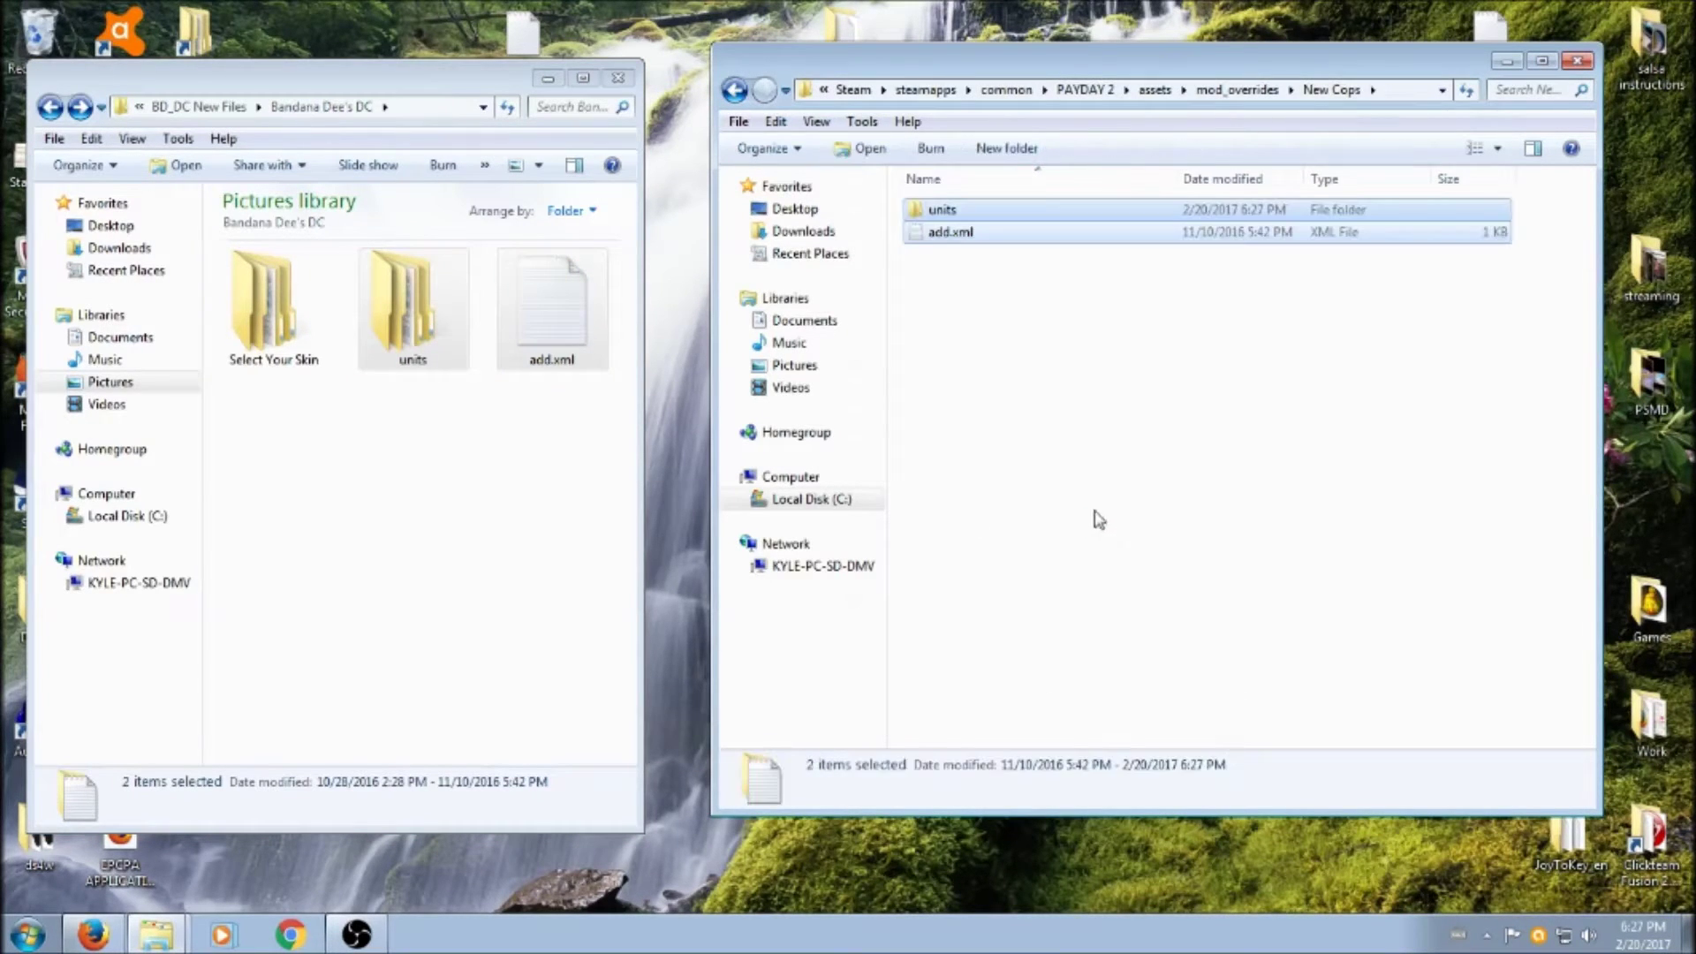
pyautogui.click(1094, 461)
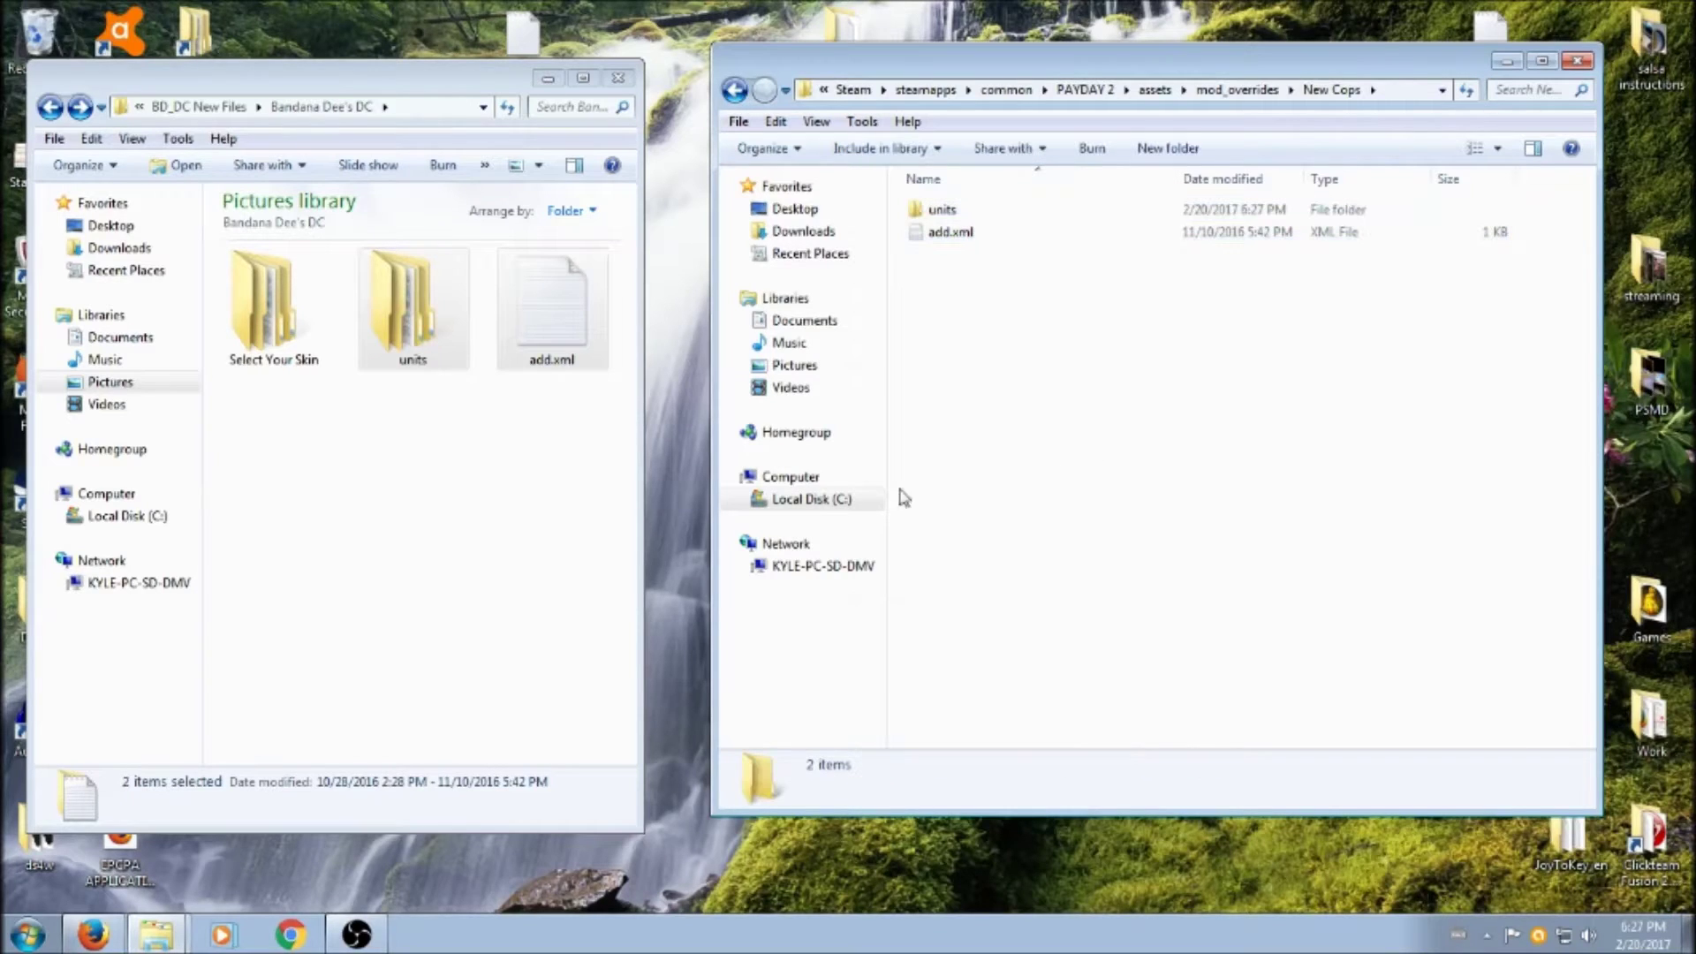
# Open the Zeal Team folder within Select Your Skin and check the Zeal variants' preview on the mod page.
pyautogui.doubleClick(272, 313)
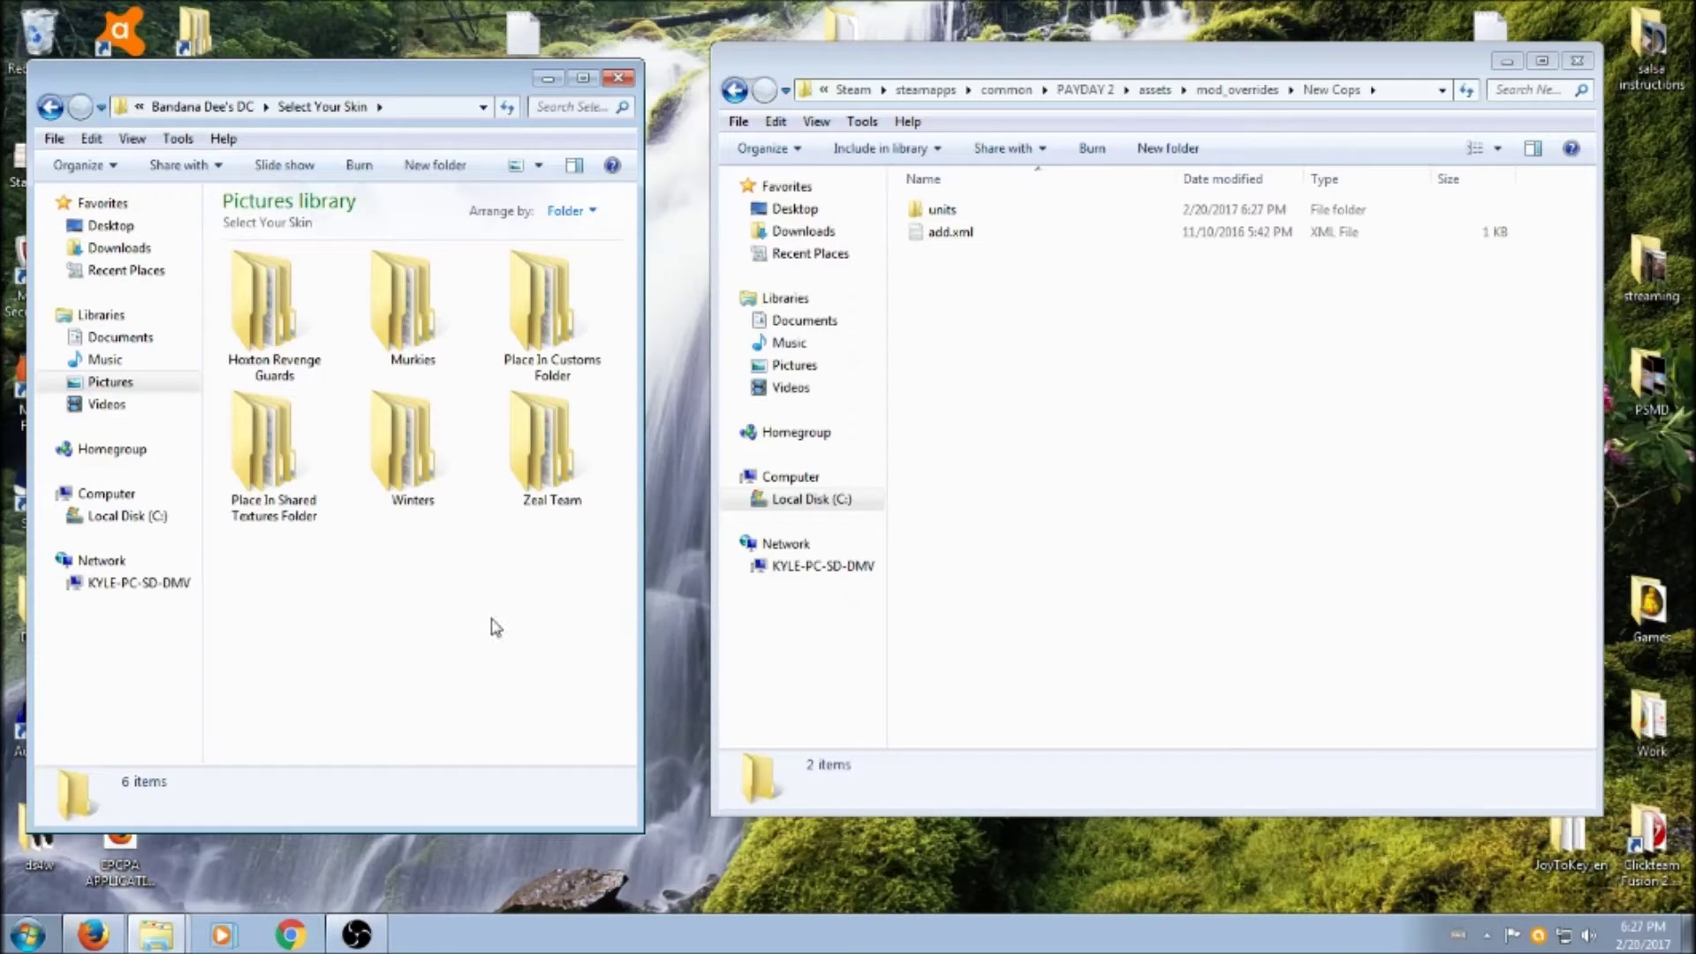
pyautogui.doubleClick(542, 449)
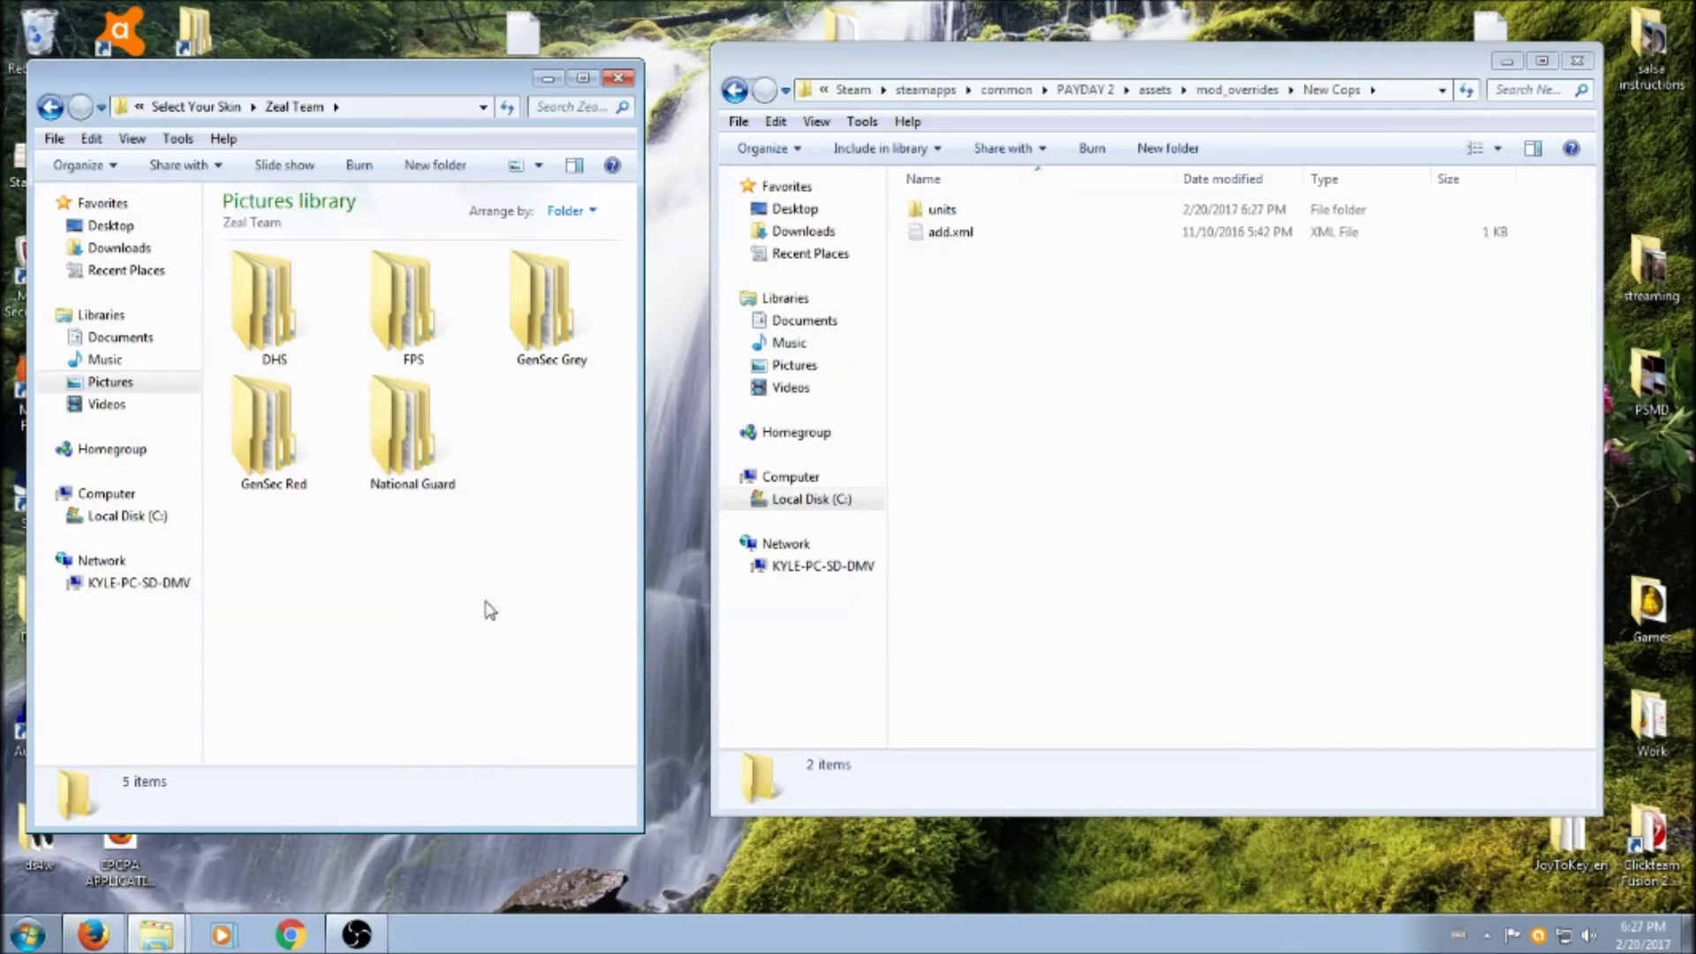
pyautogui.click(109, 938)
pyautogui.scroll(-15, 938, 650)
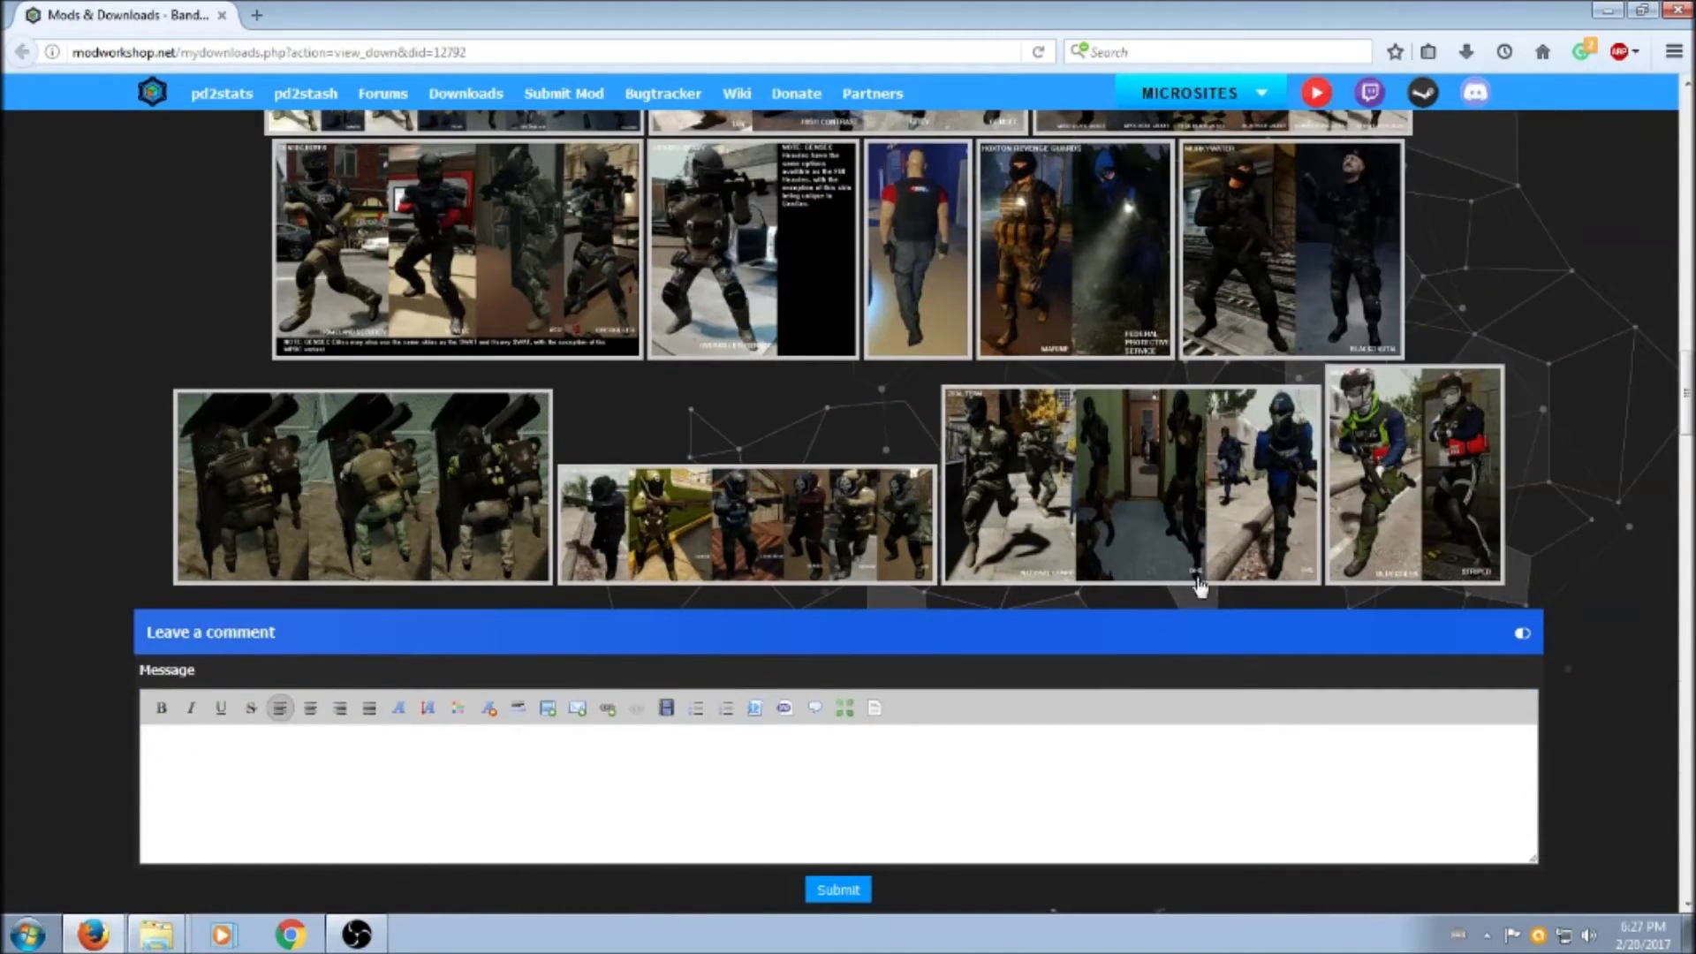
pyautogui.click(1608, 14)
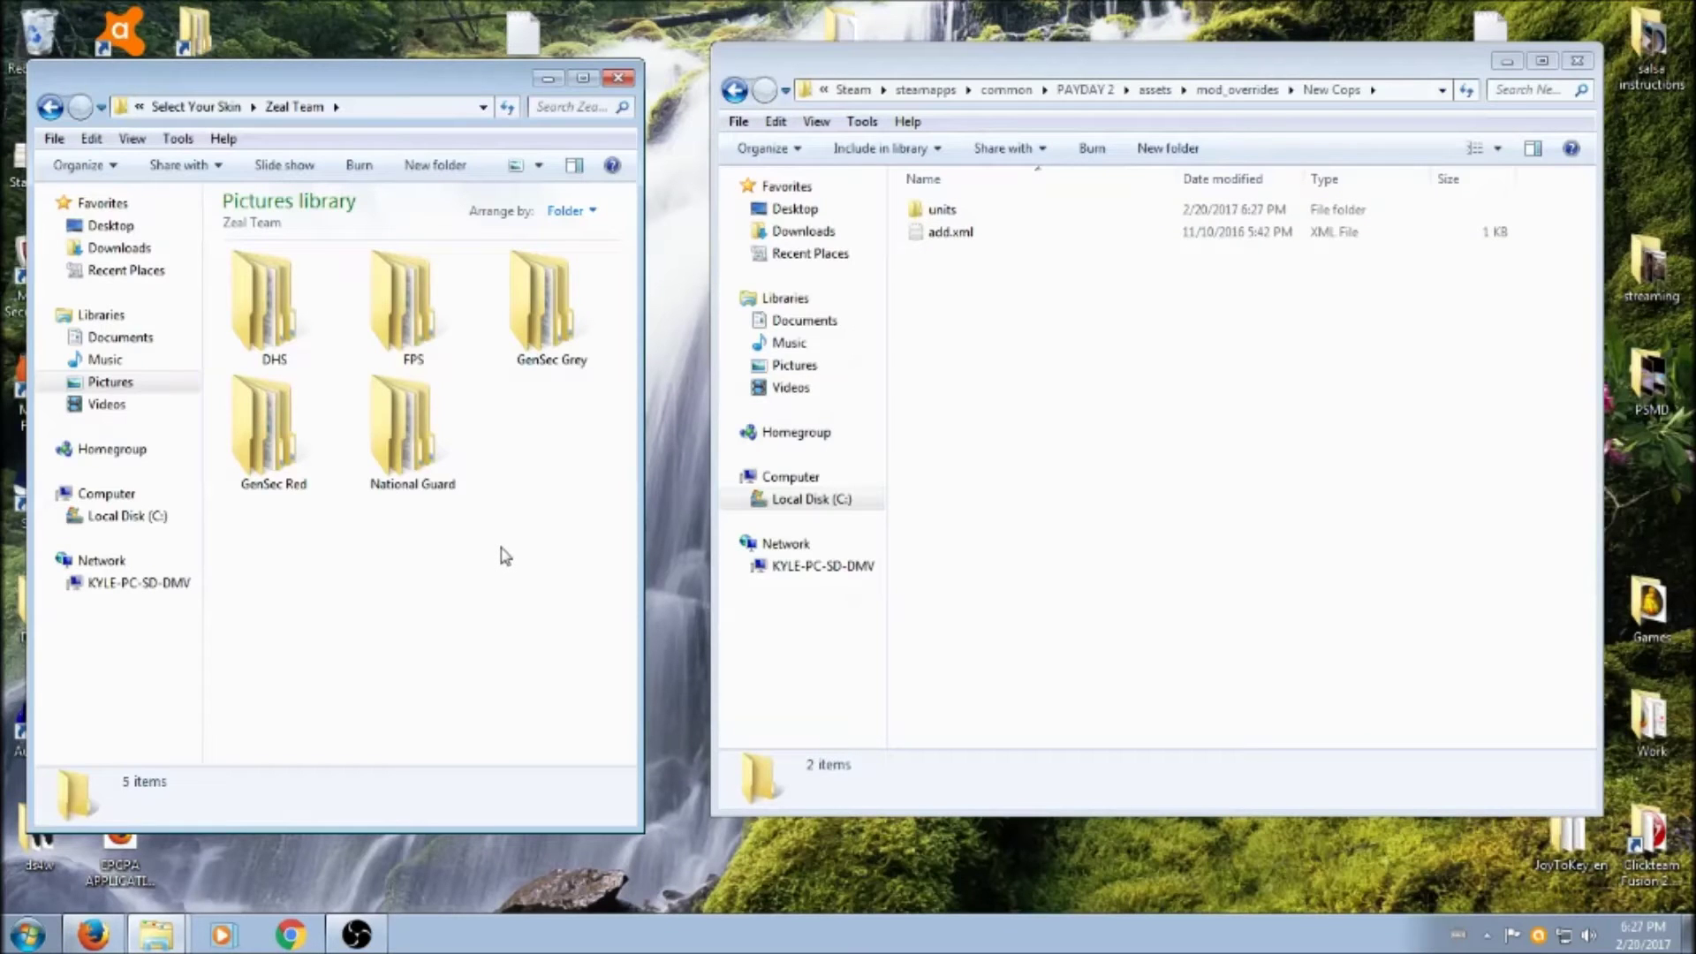
# Copy the GenSec Grey variant's units folder into New Cops, merging it with the existing units folder.
pyautogui.doubleClick(543, 320)
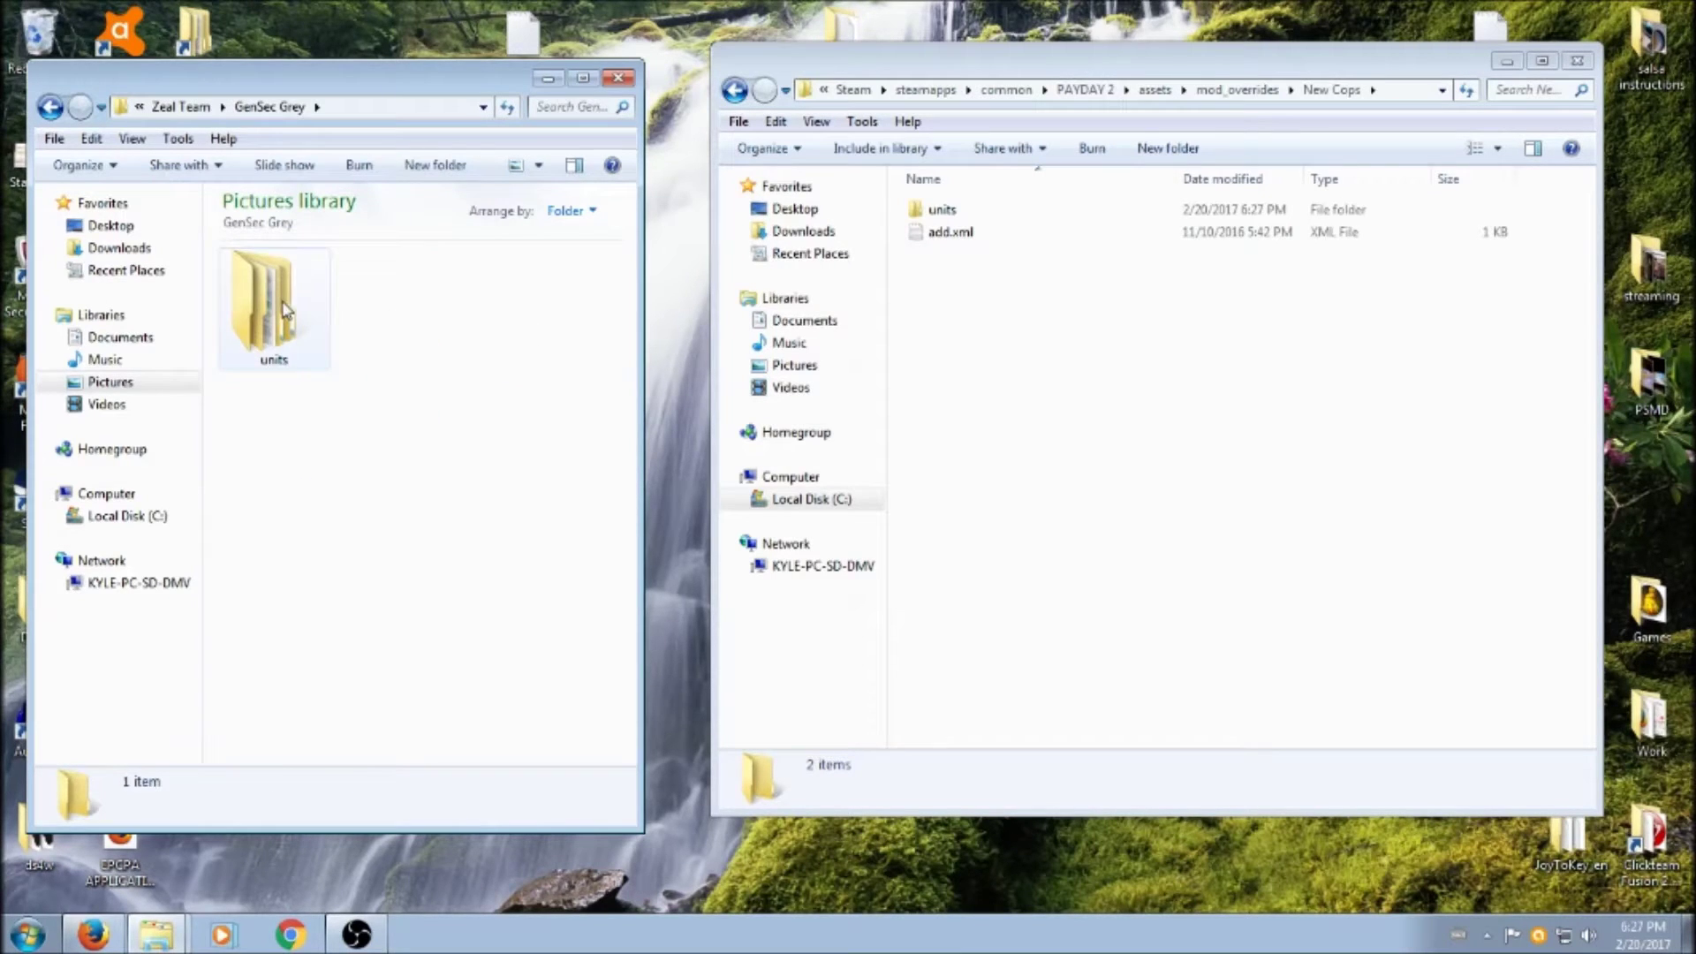
pyautogui.click(285, 311)
pyautogui.rightClick(285, 311)
pyautogui.click(349, 644)
pyautogui.click(1092, 509)
pyautogui.rightClick(964, 370)
pyautogui.click(1018, 501)
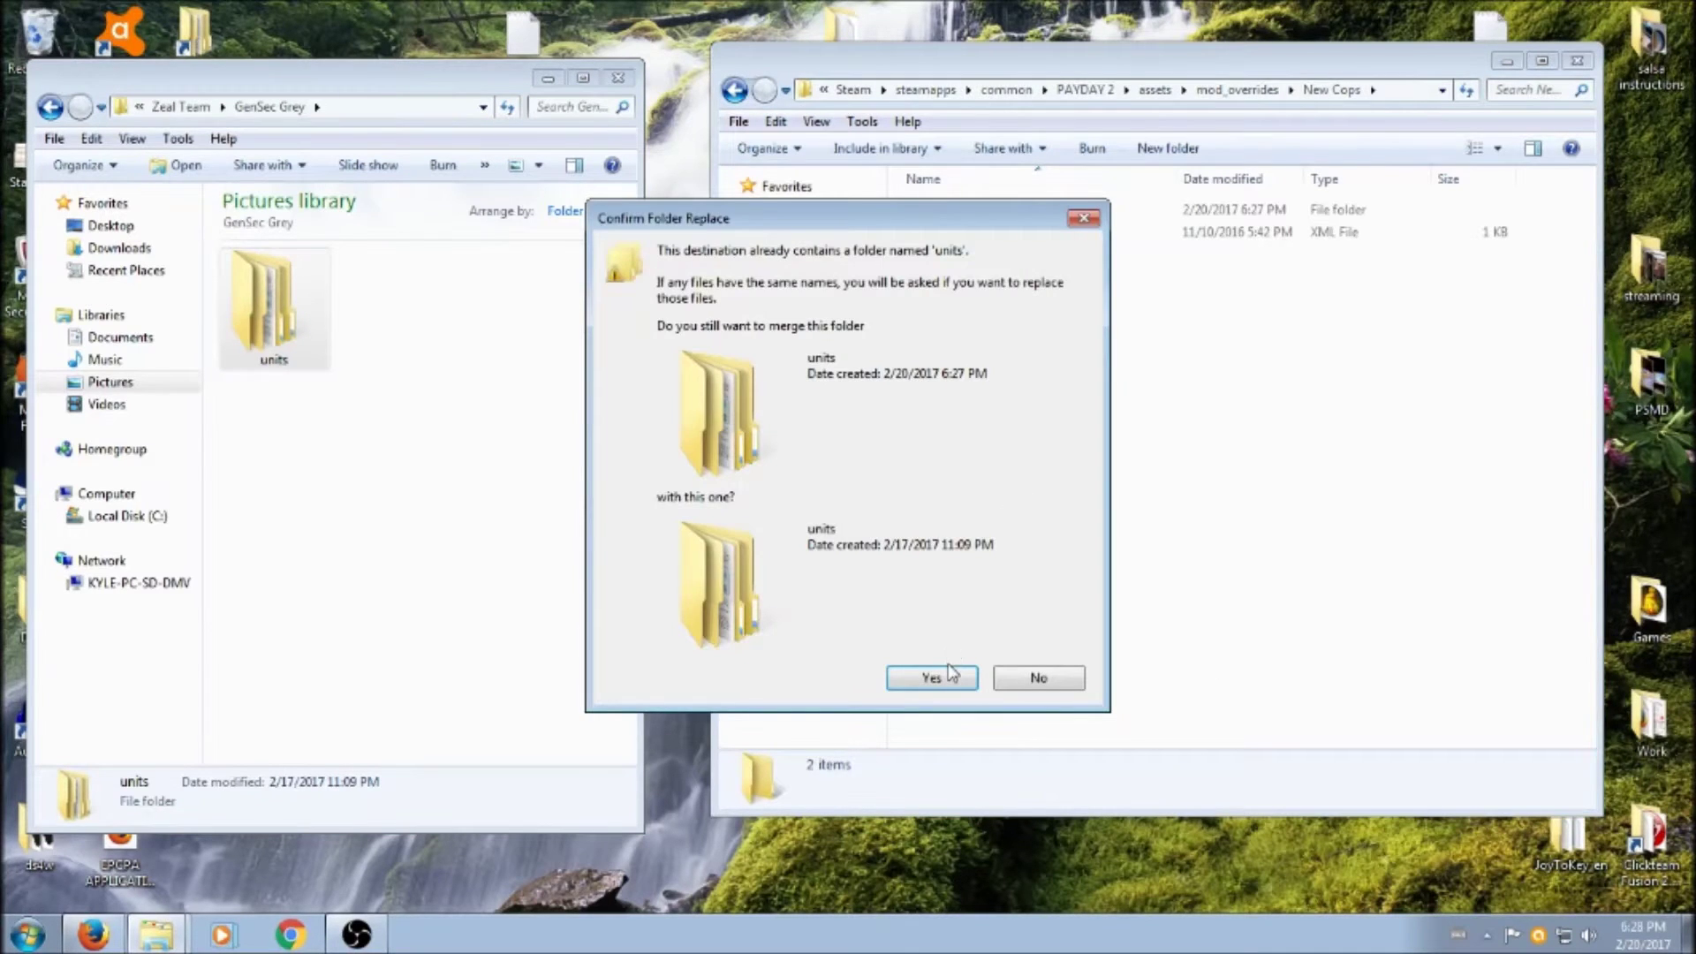
pyautogui.click(932, 677)
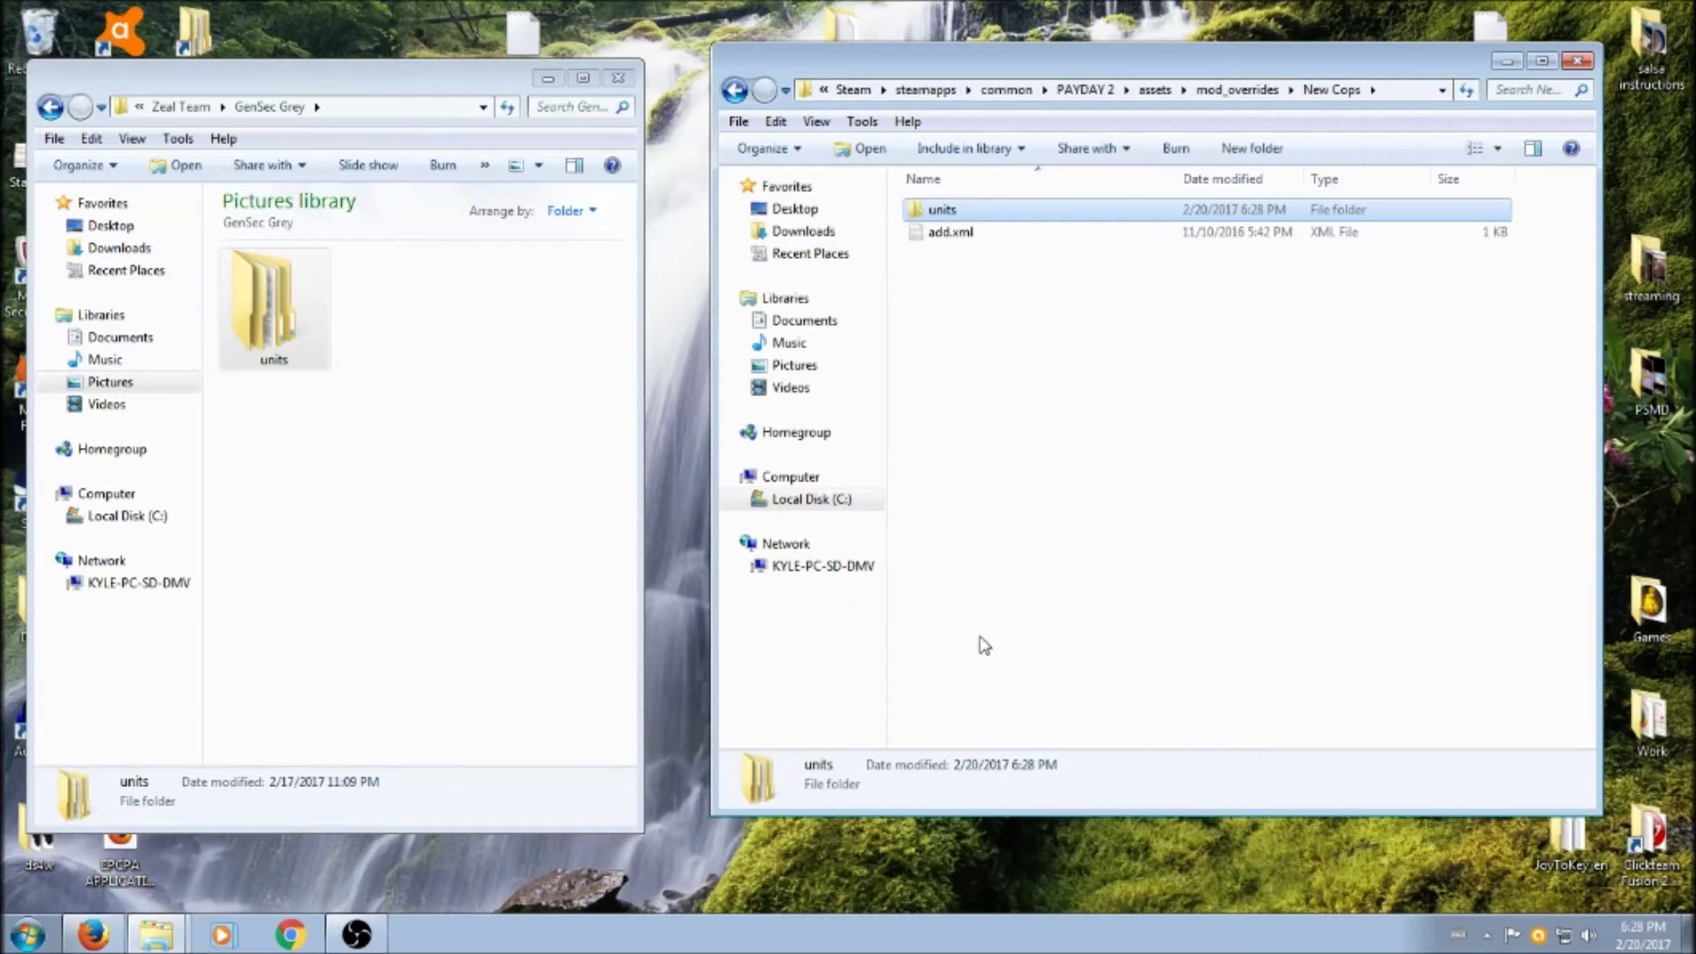
# Copy the units folder from Winters' DHS Winters Team variant into New Cops, merging it with the existing units folder.
pyautogui.click(336, 435)
pyautogui.click(183, 106)
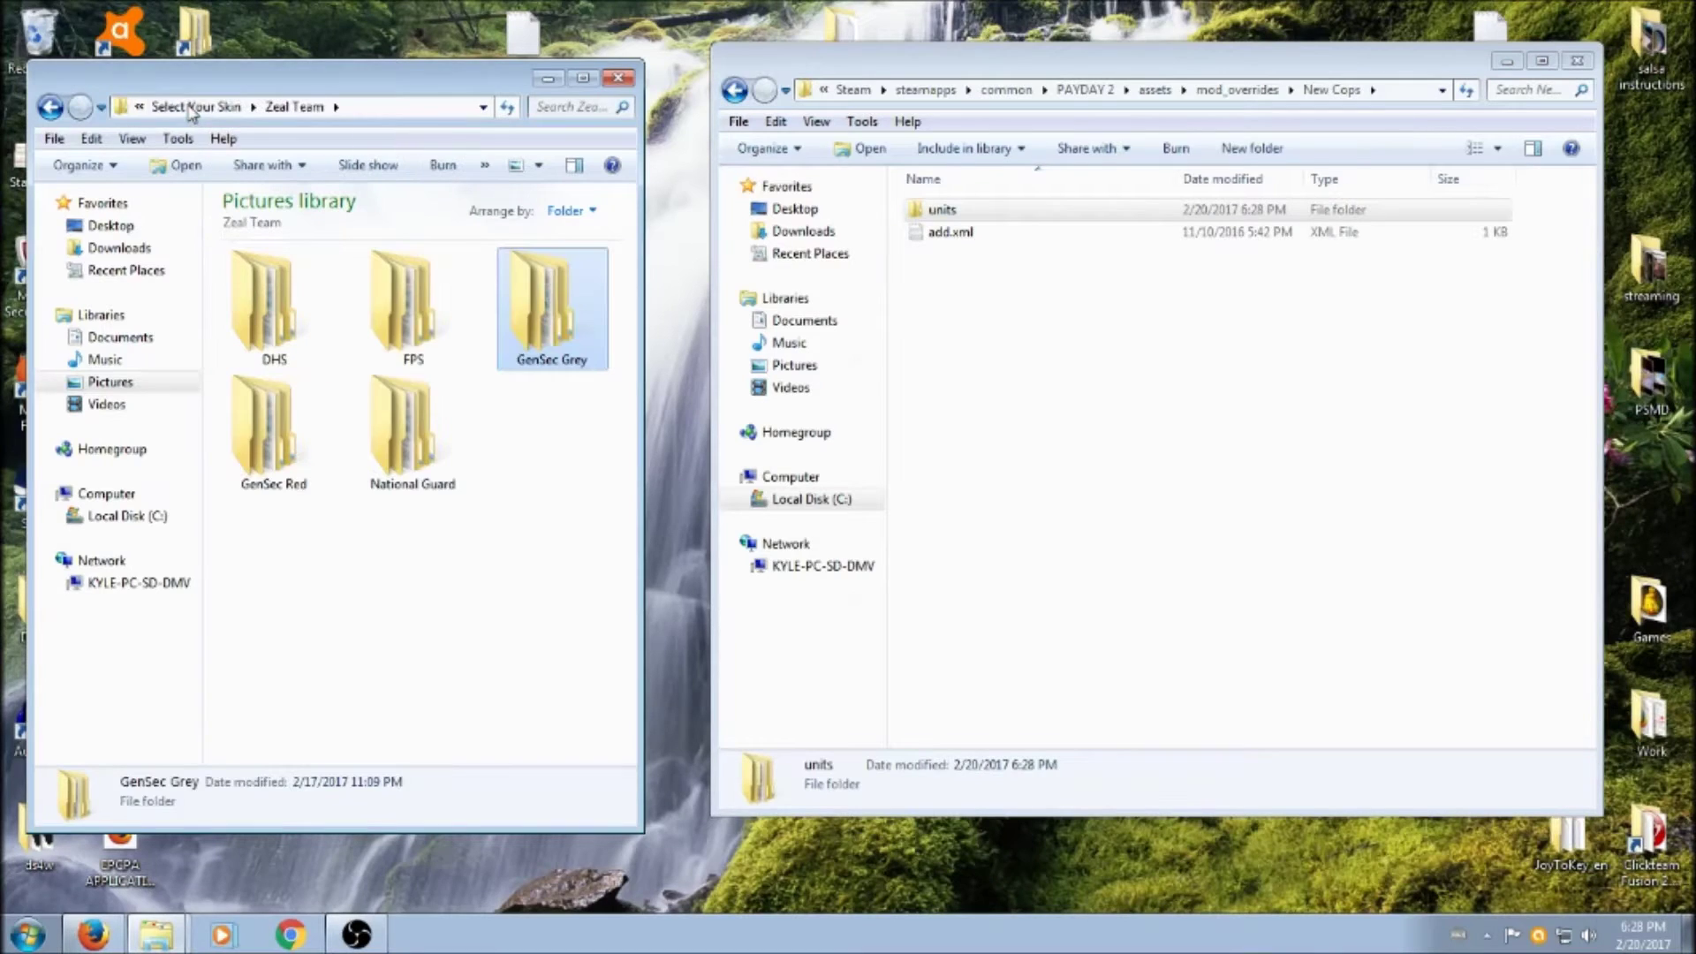
pyautogui.click(219, 113)
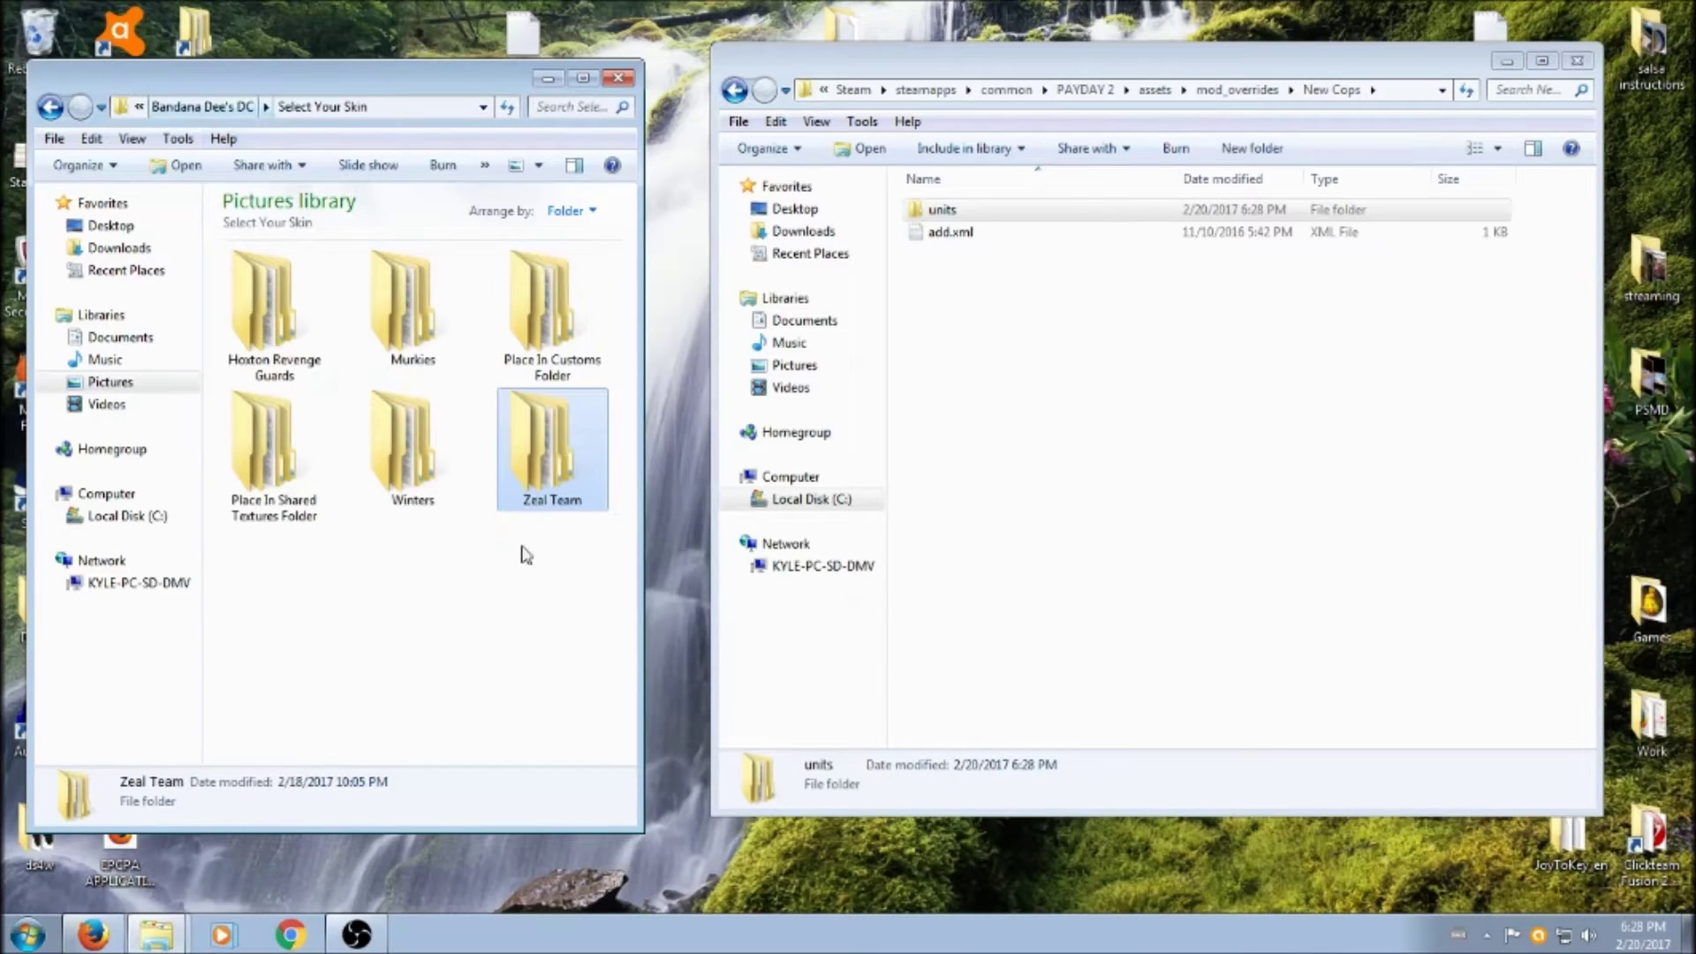
pyautogui.doubleClick(439, 455)
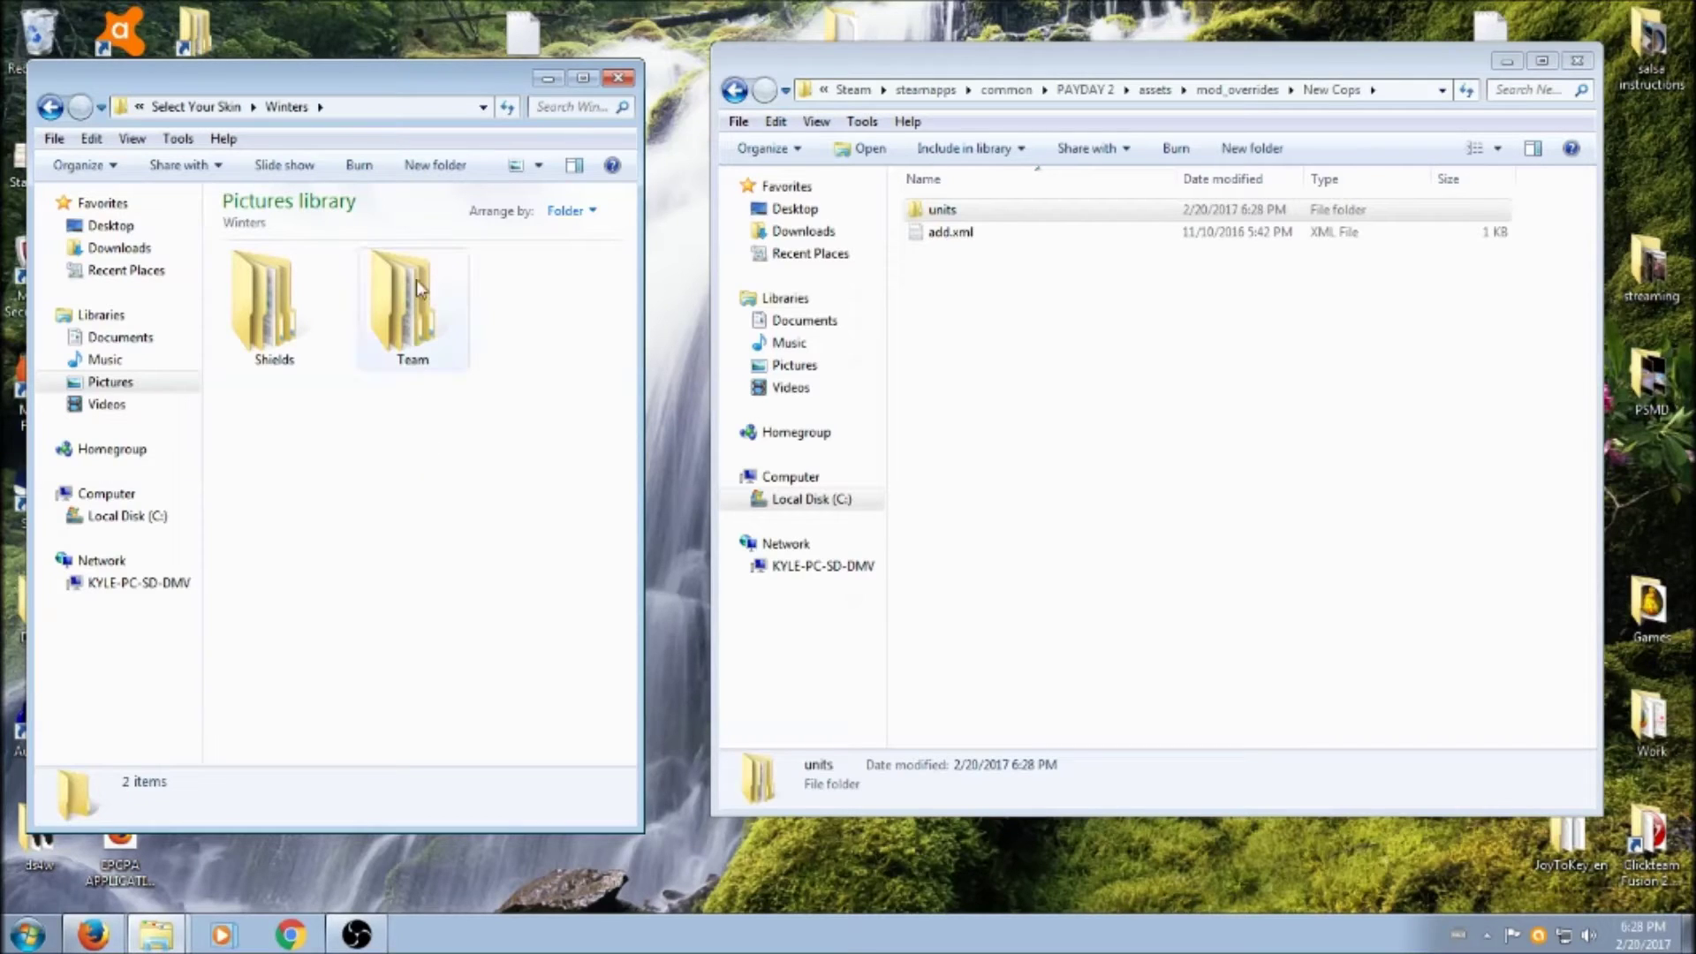
pyautogui.doubleClick(416, 279)
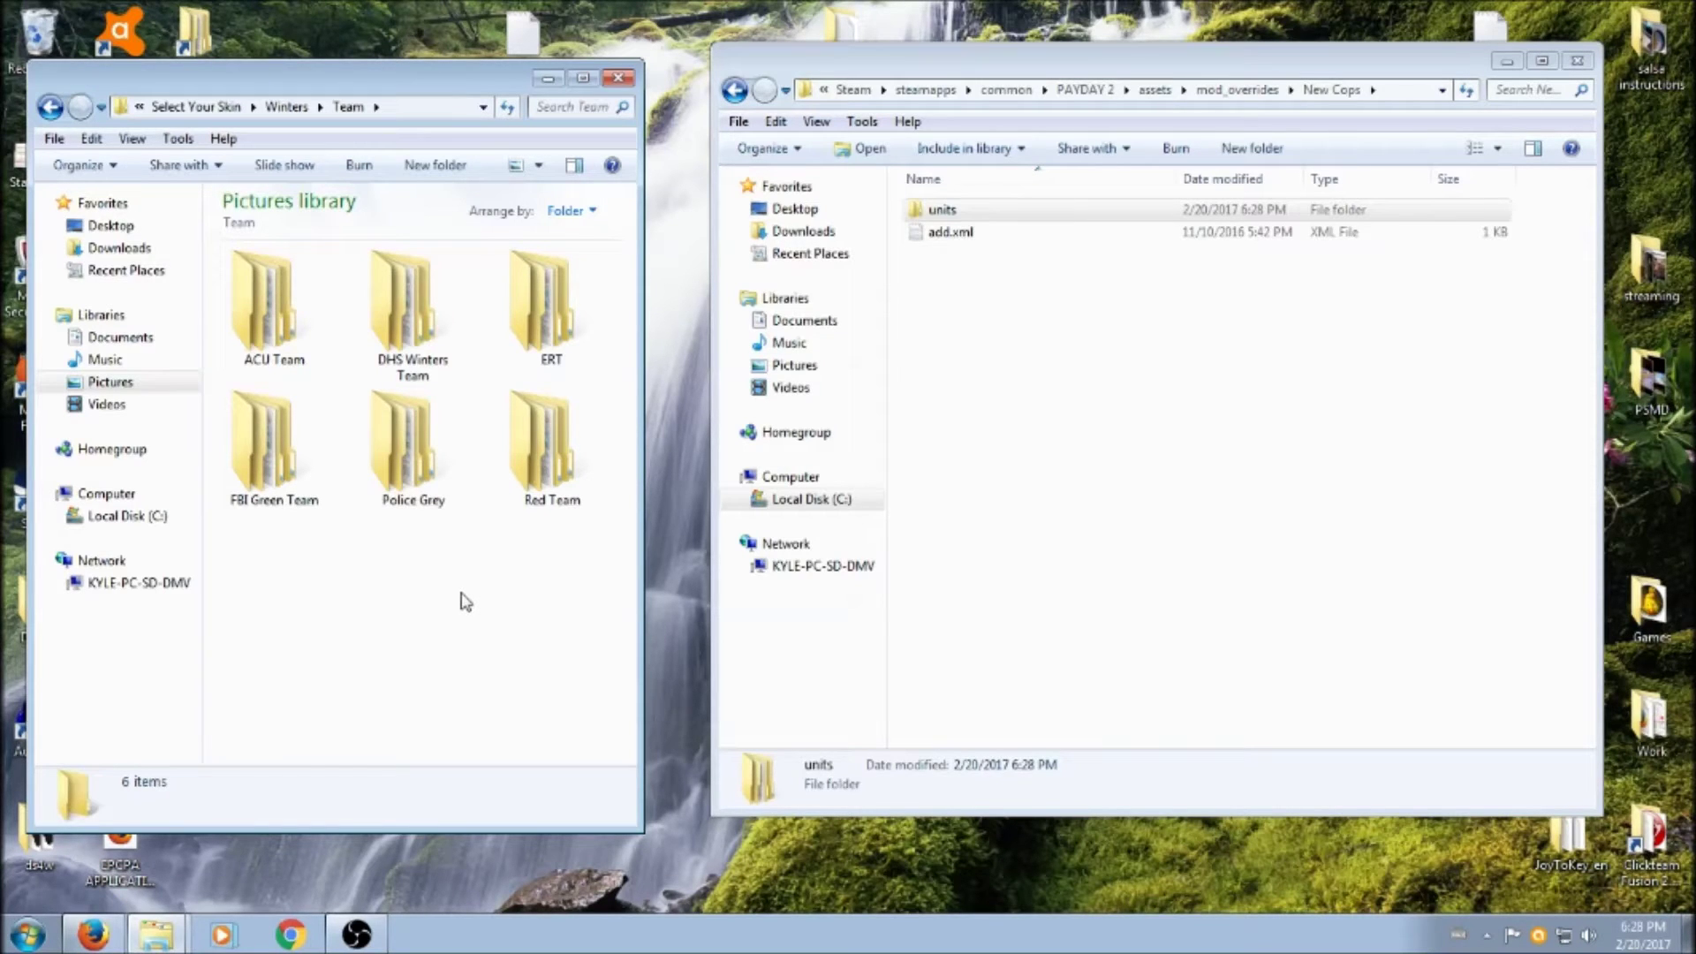
pyautogui.doubleClick(383, 303)
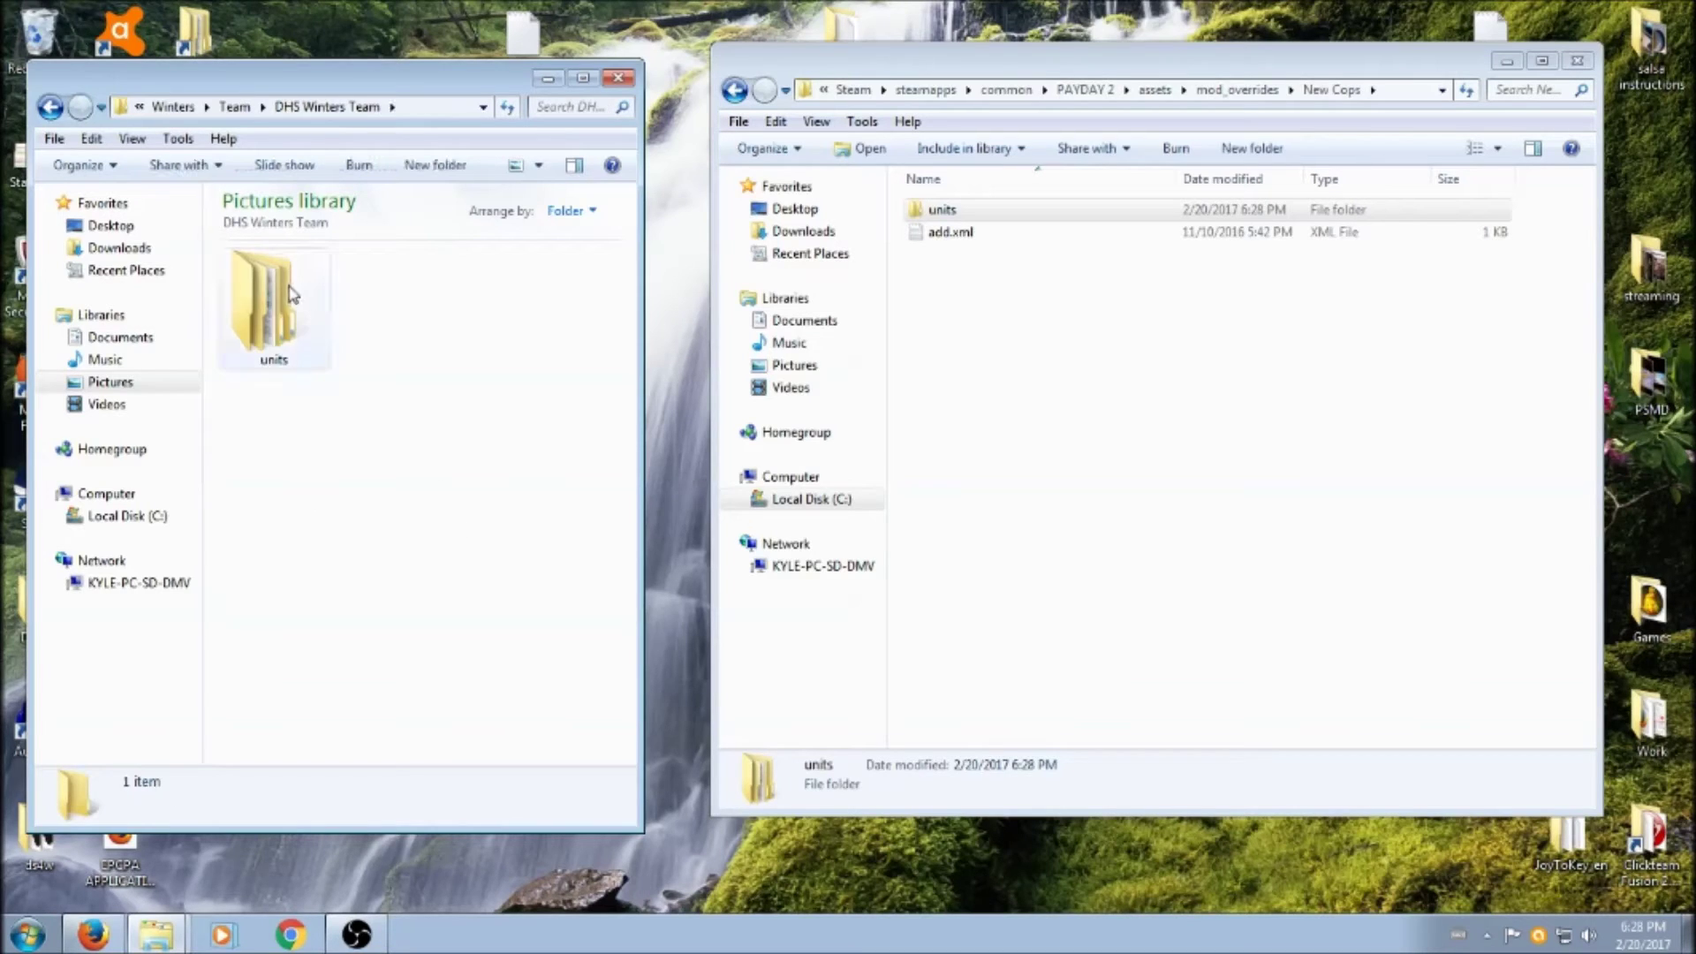
pyautogui.rightClick(287, 285)
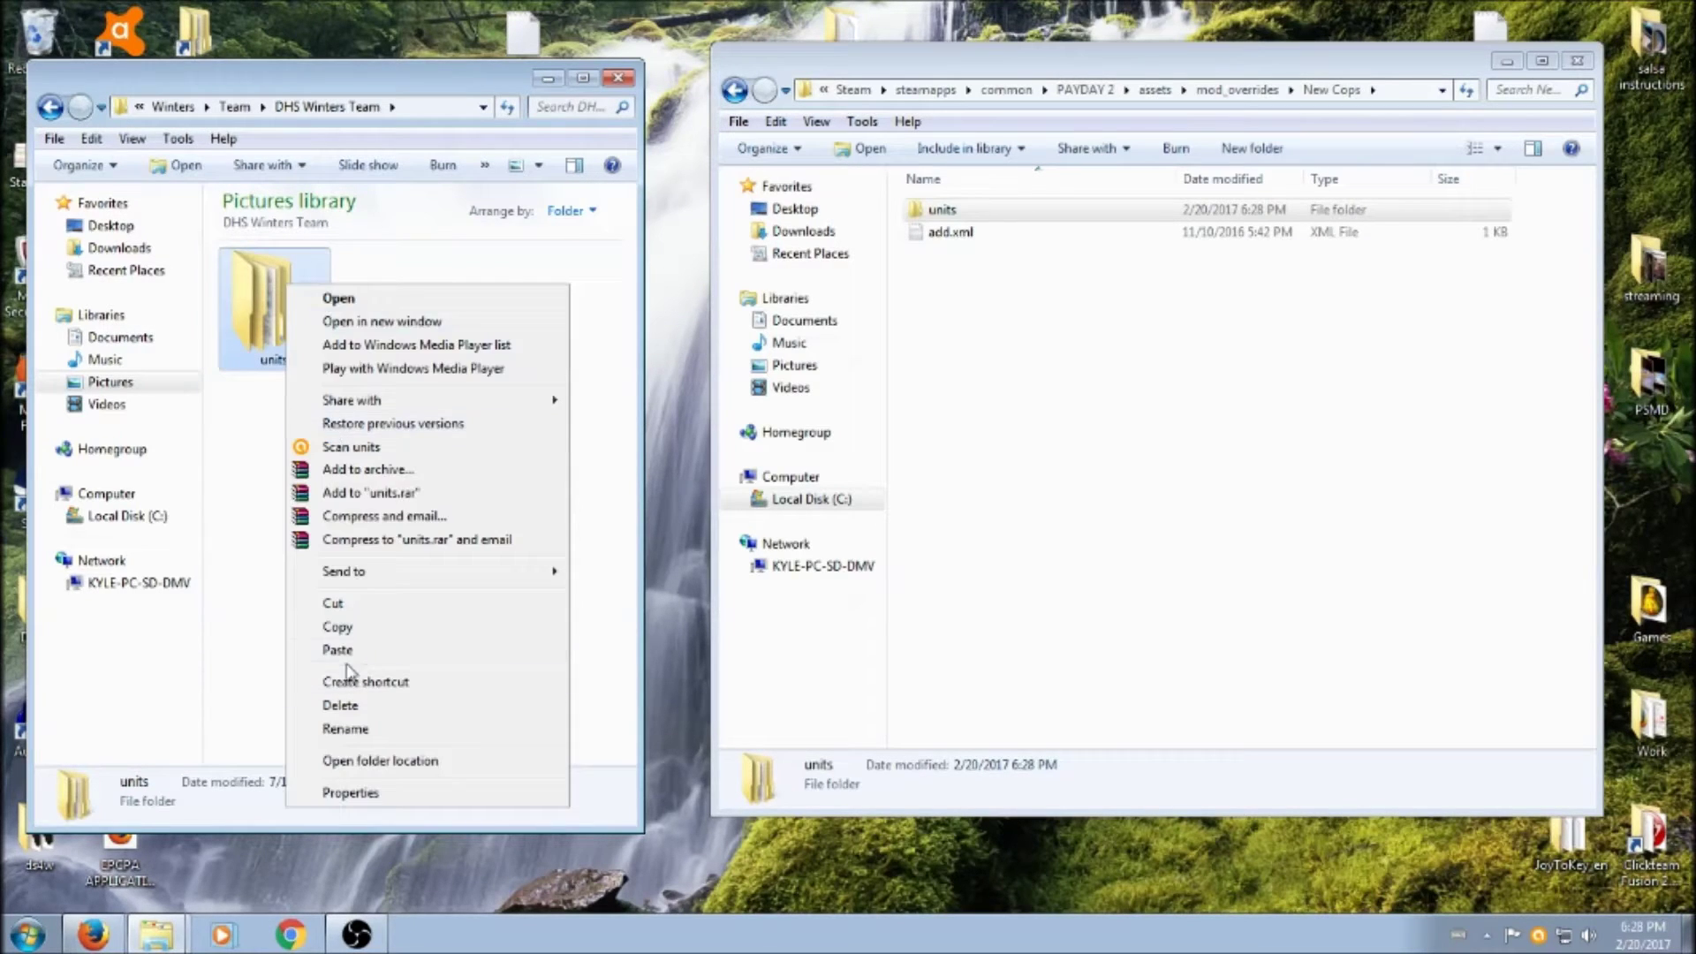
pyautogui.click(340, 629)
pyautogui.rightClick(987, 409)
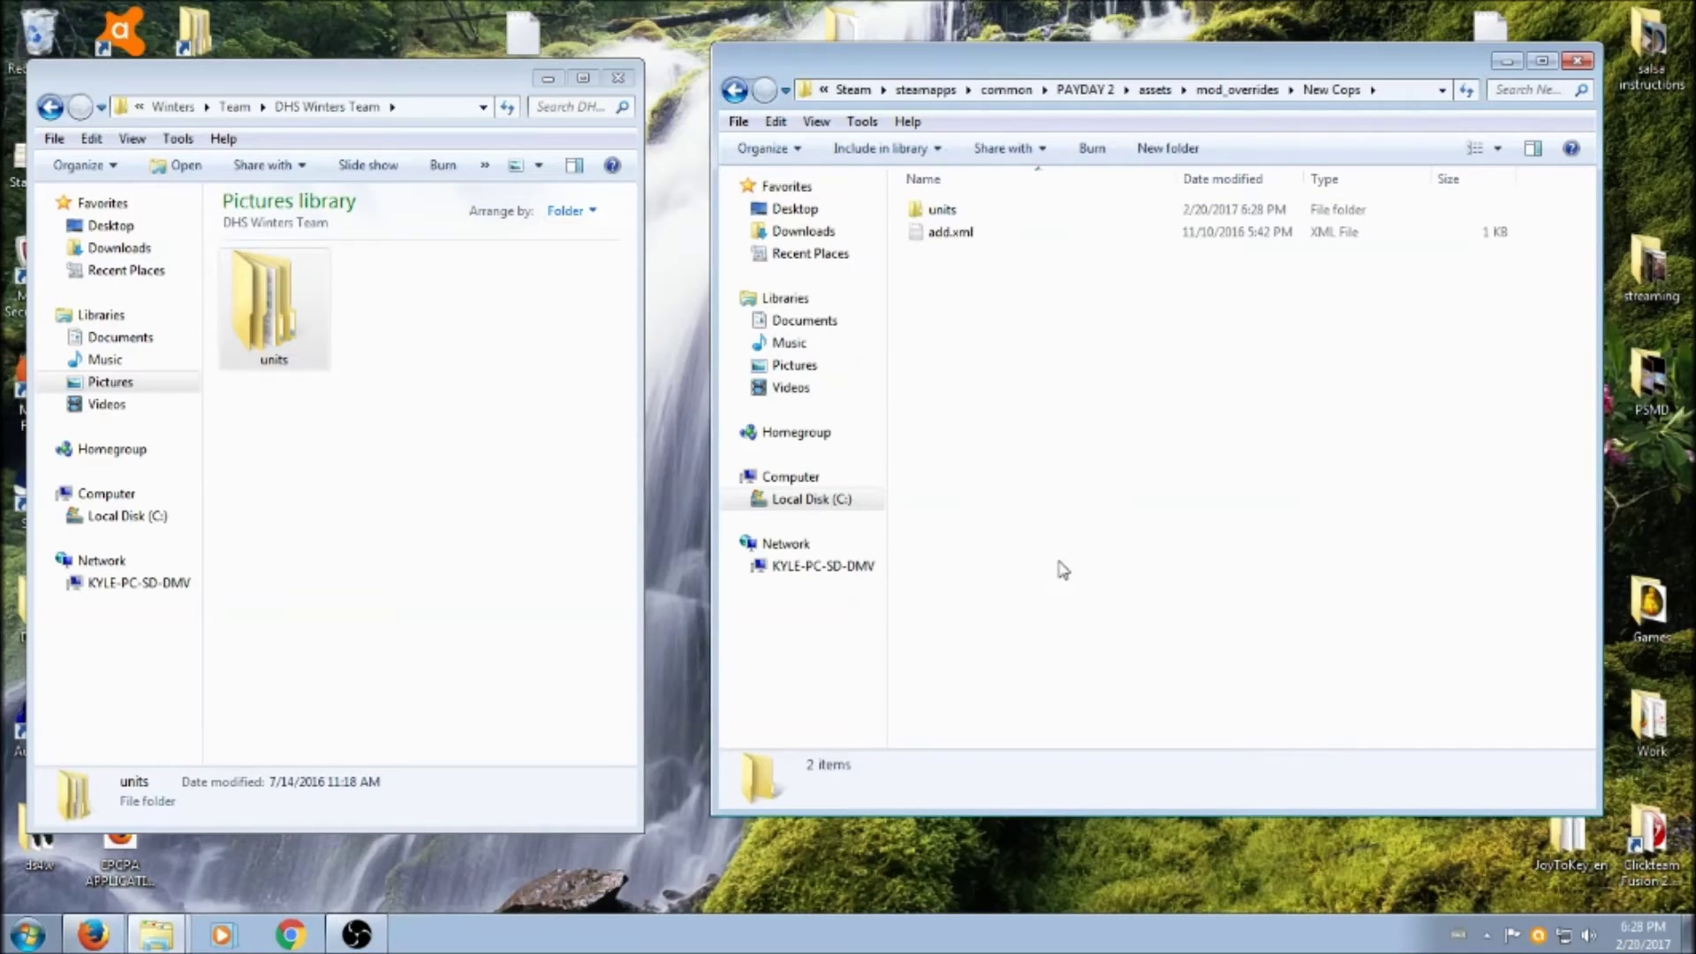
pyautogui.click(1060, 553)
pyautogui.click(938, 678)
# Copy the units folder from Winters' Black Shield variant into New Cops, merging it with the existing units folder.
pyautogui.click(361, 543)
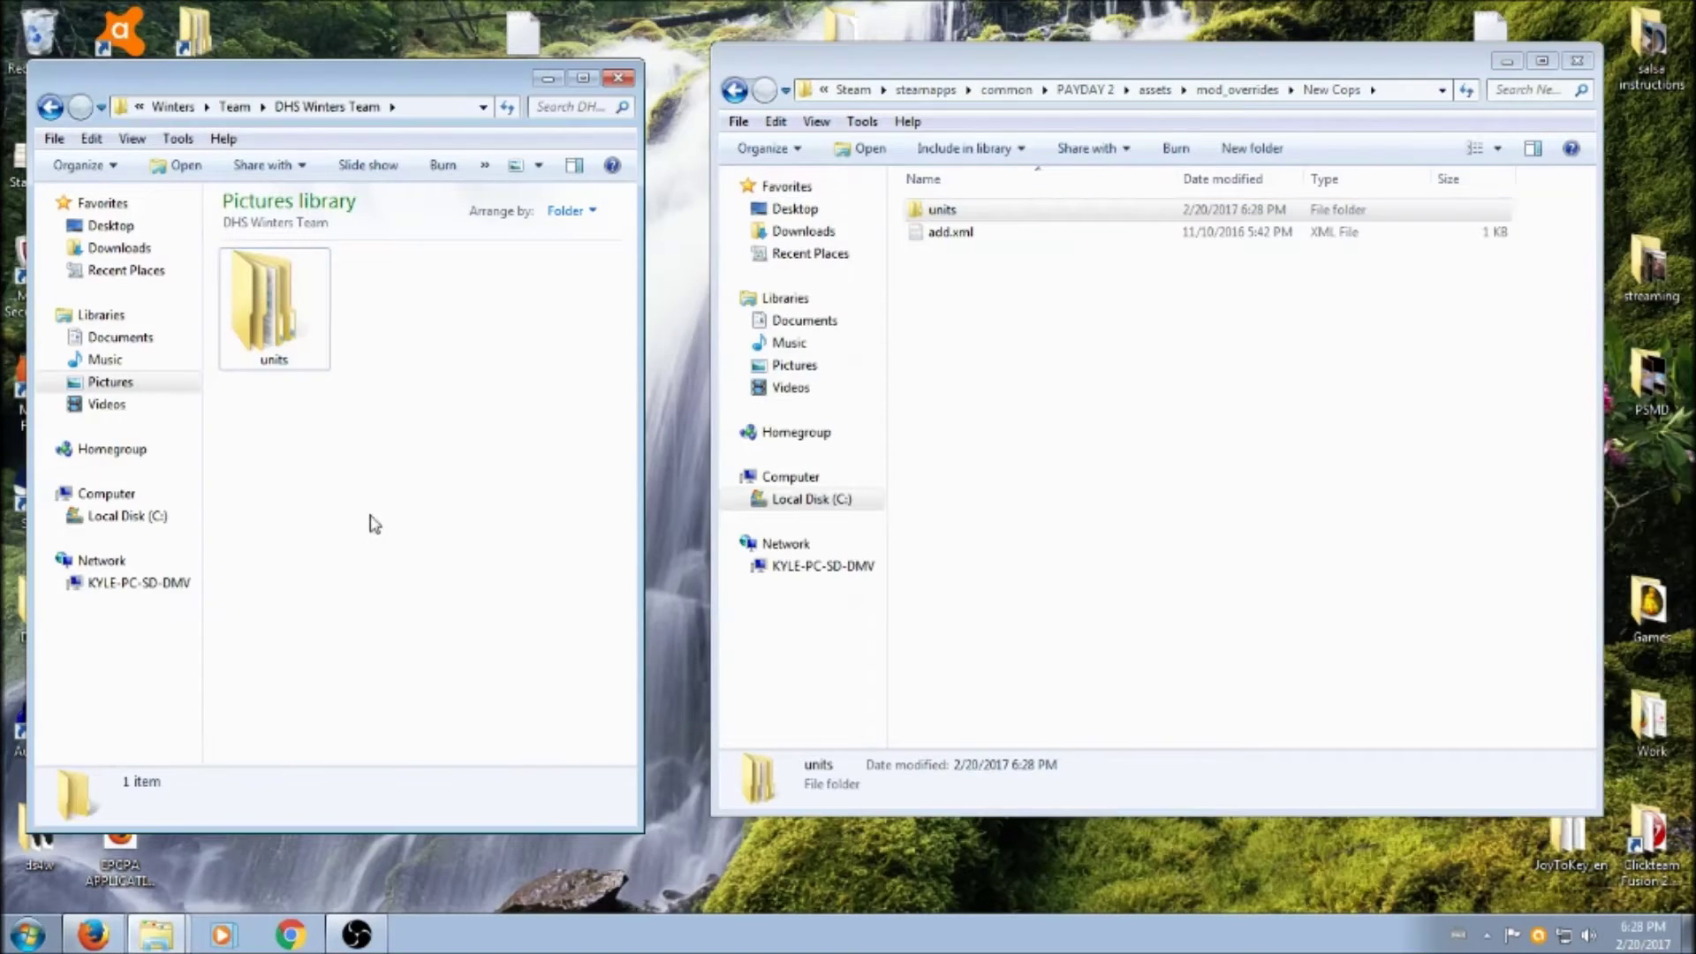
pyautogui.click(181, 107)
pyautogui.doubleClick(269, 310)
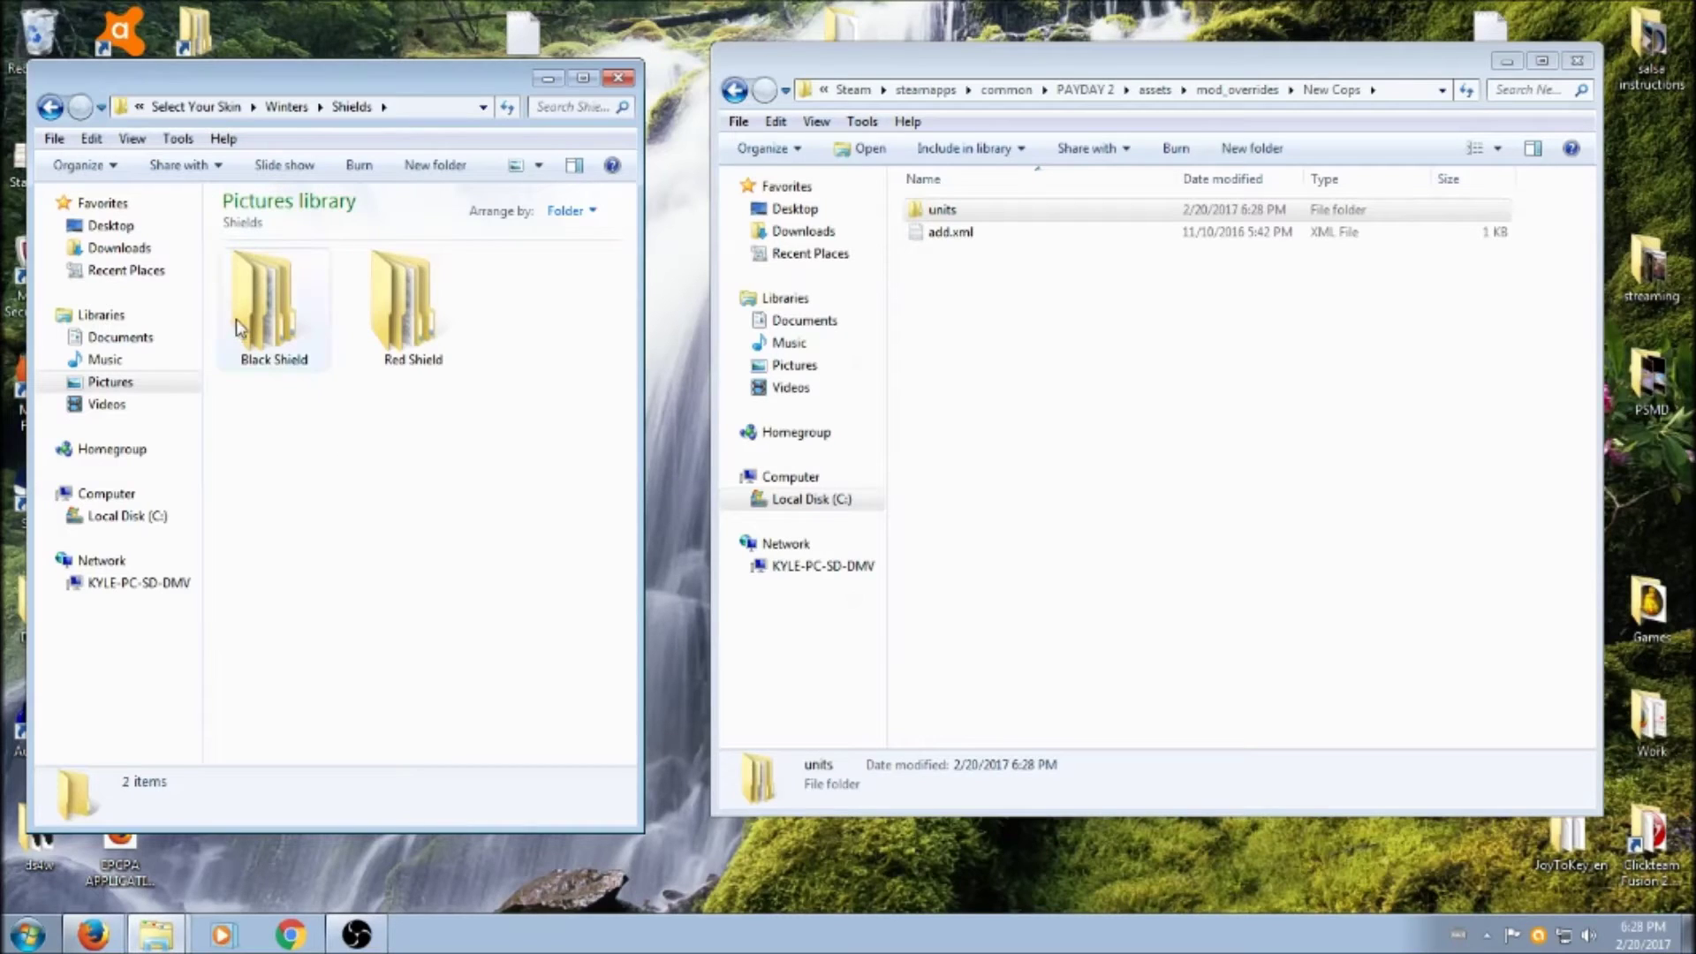
pyautogui.doubleClick(258, 313)
pyautogui.click(300, 344)
pyautogui.rightClick(283, 305)
pyautogui.click(345, 652)
pyautogui.rightClick(1009, 451)
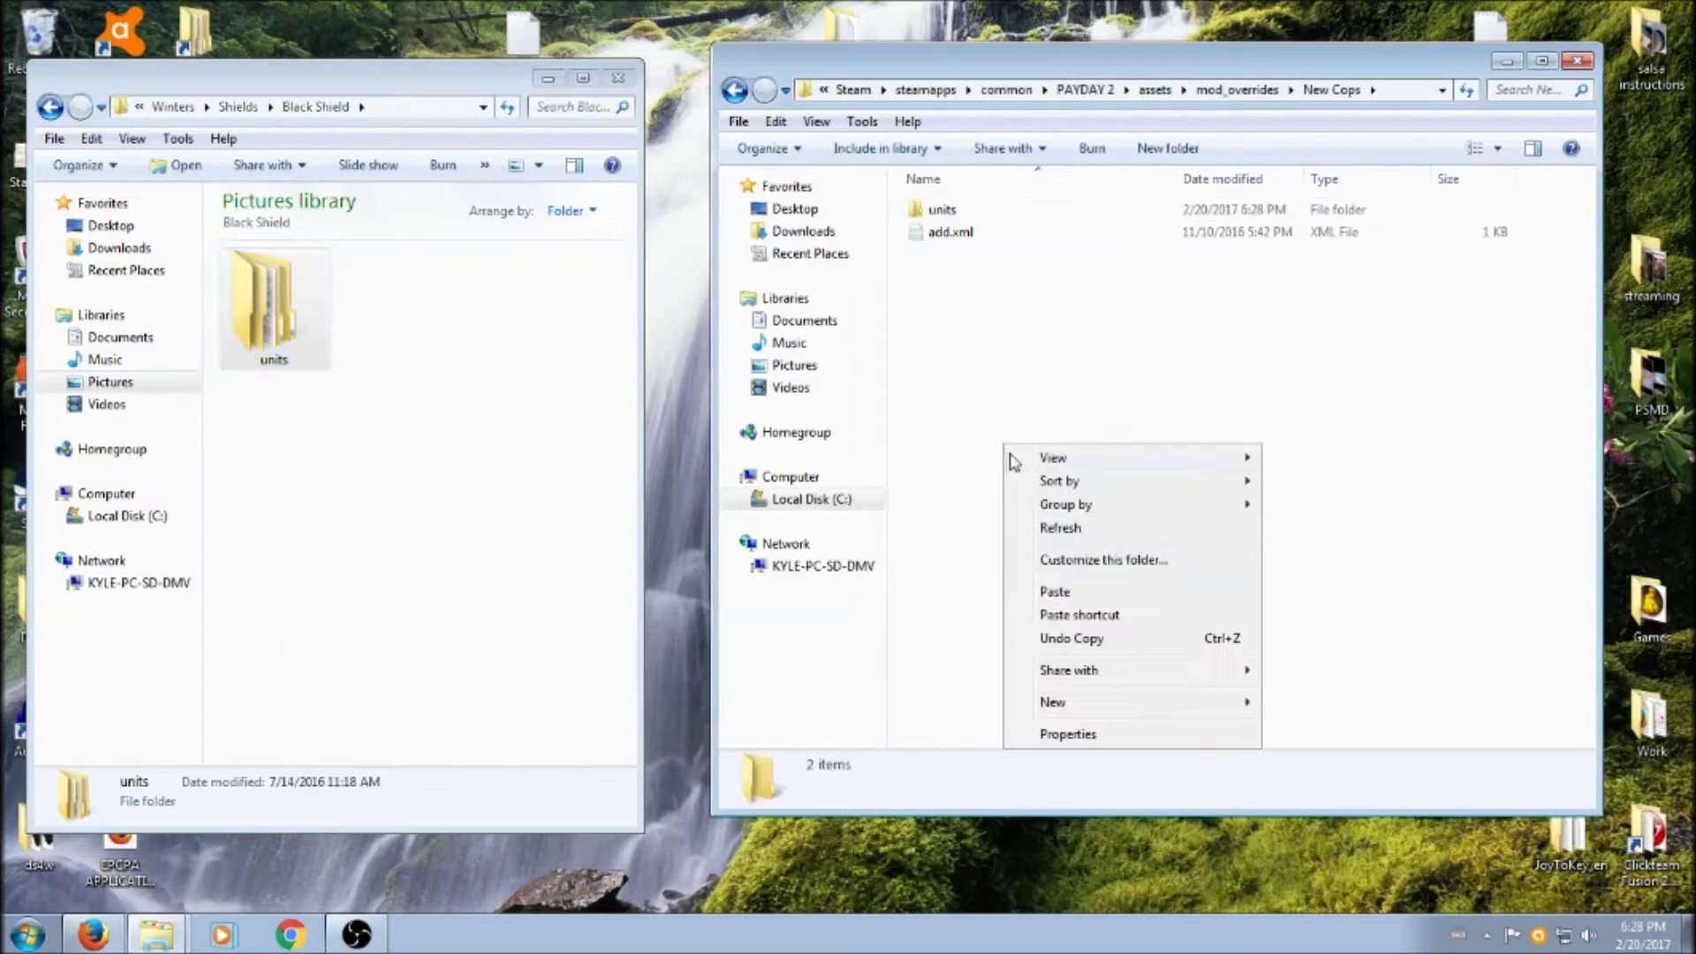
pyautogui.click(1054, 592)
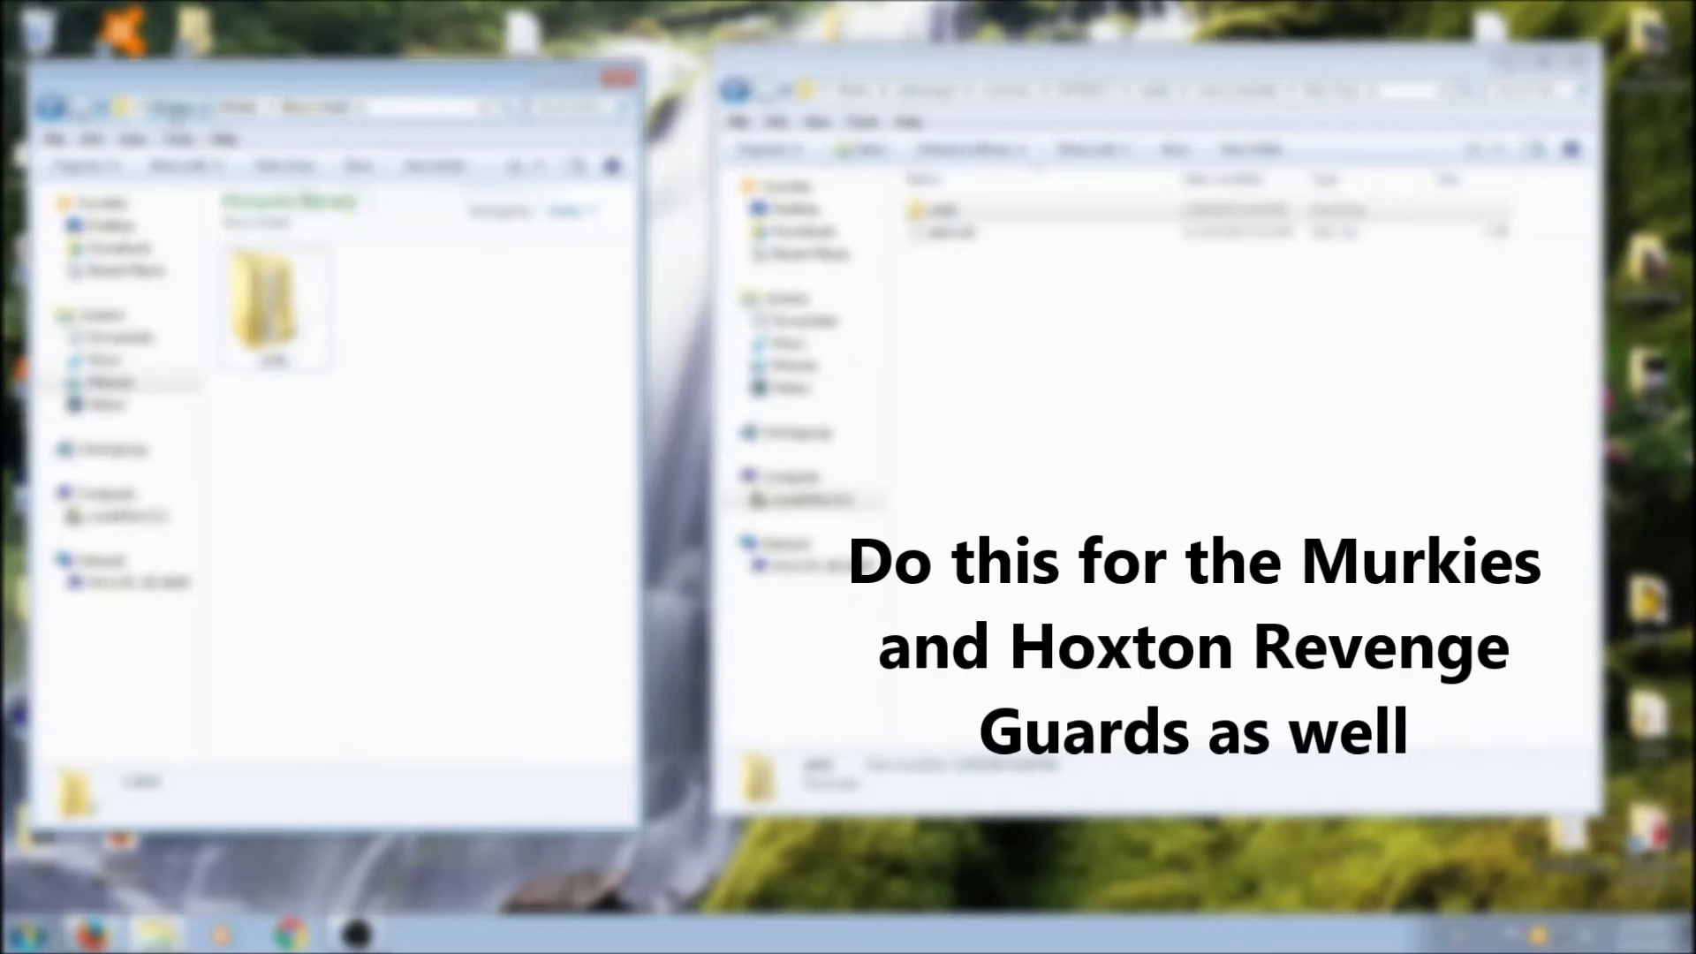
# Copy the units folder of a Murkies skin variant into New Cops, merging it with the existing units folder.
pyautogui.press('BackSpace')
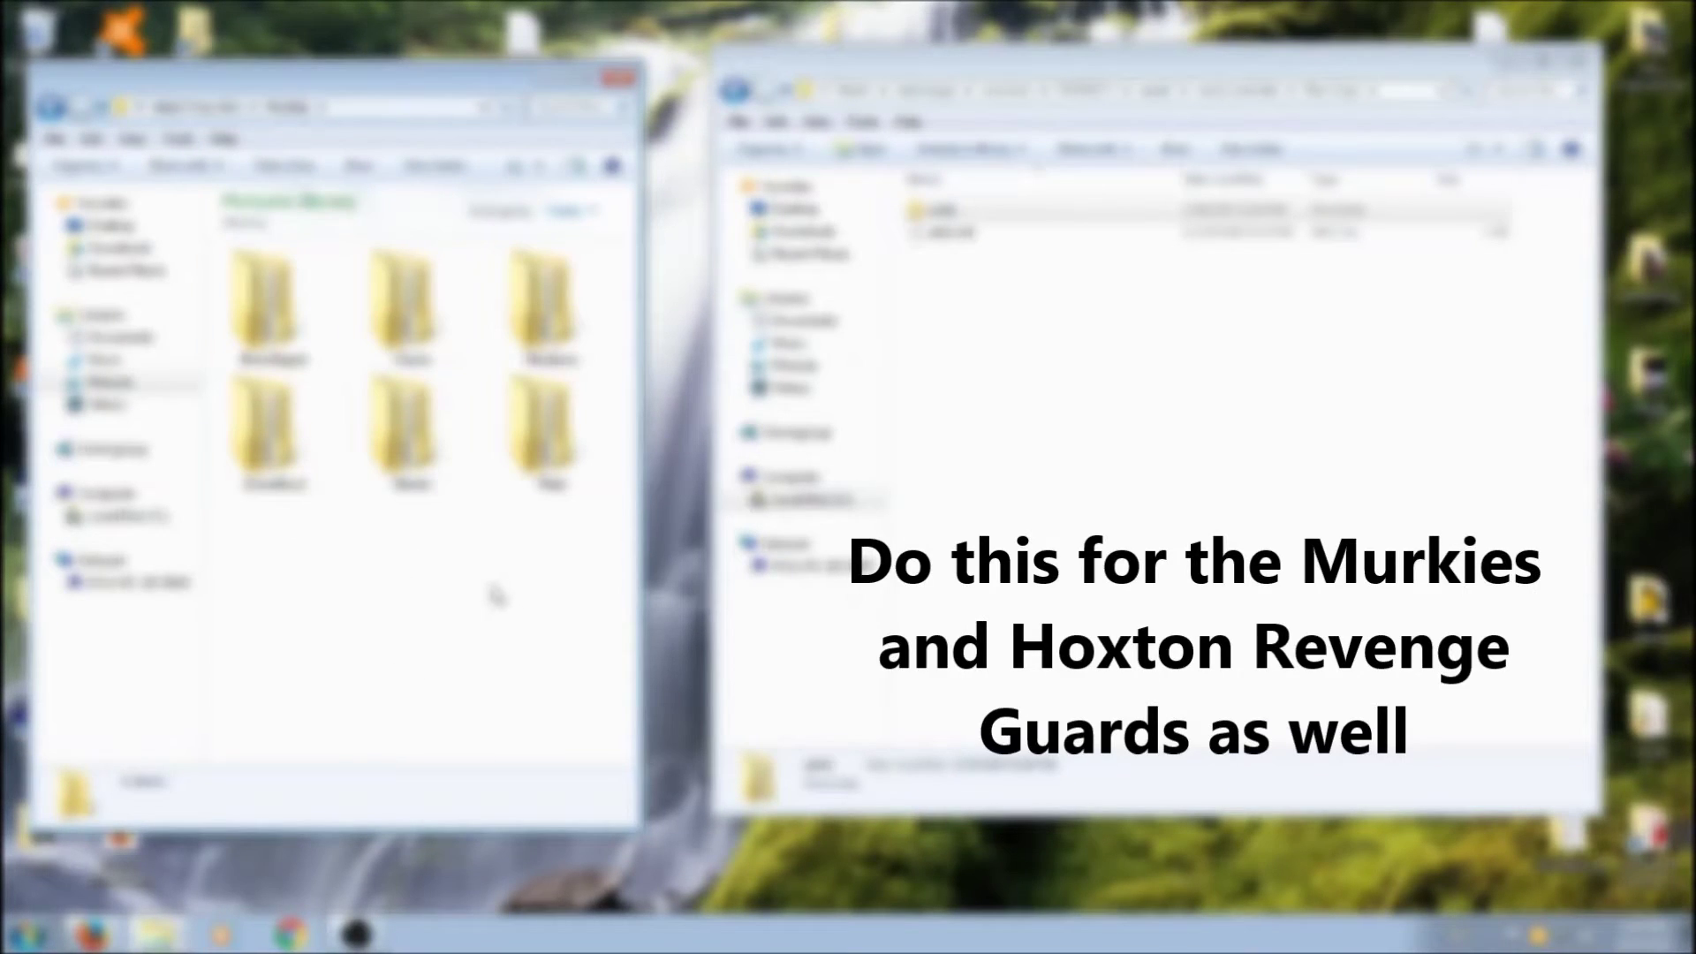
pyautogui.doubleClick(428, 305)
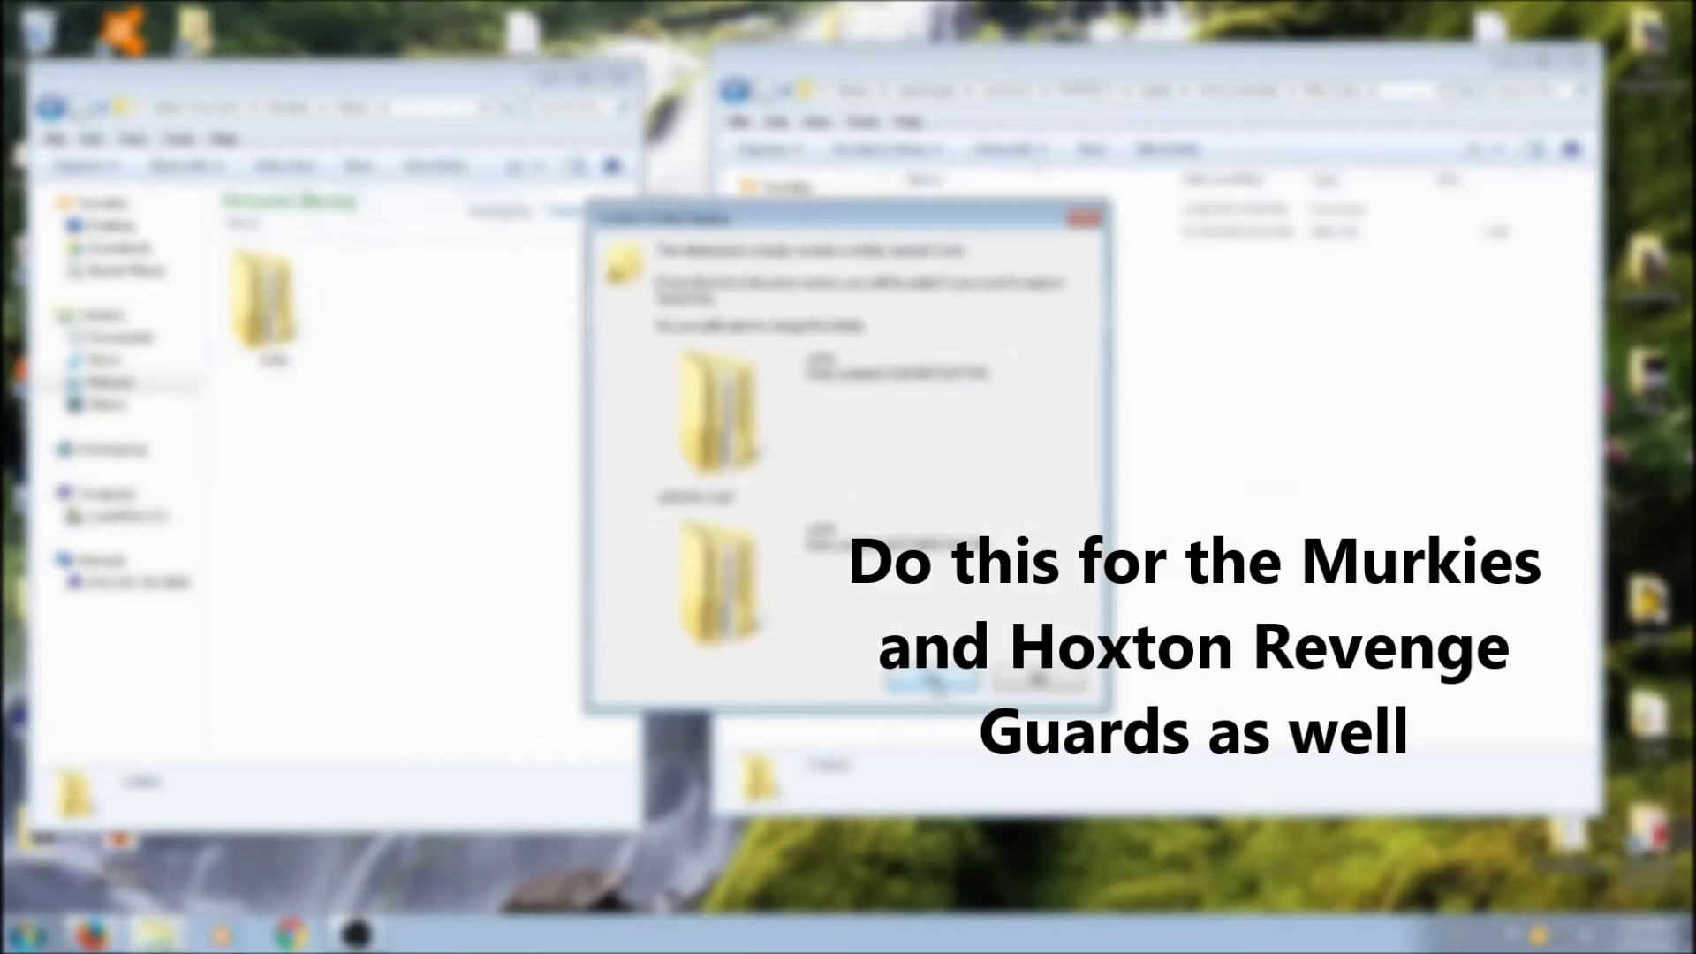
pyautogui.click(935, 682)
# Copy the units folder of a Hoxton Revenge Guards skin variant into New Cops, merging it with the existing one.
pyautogui.press('BackSpace')
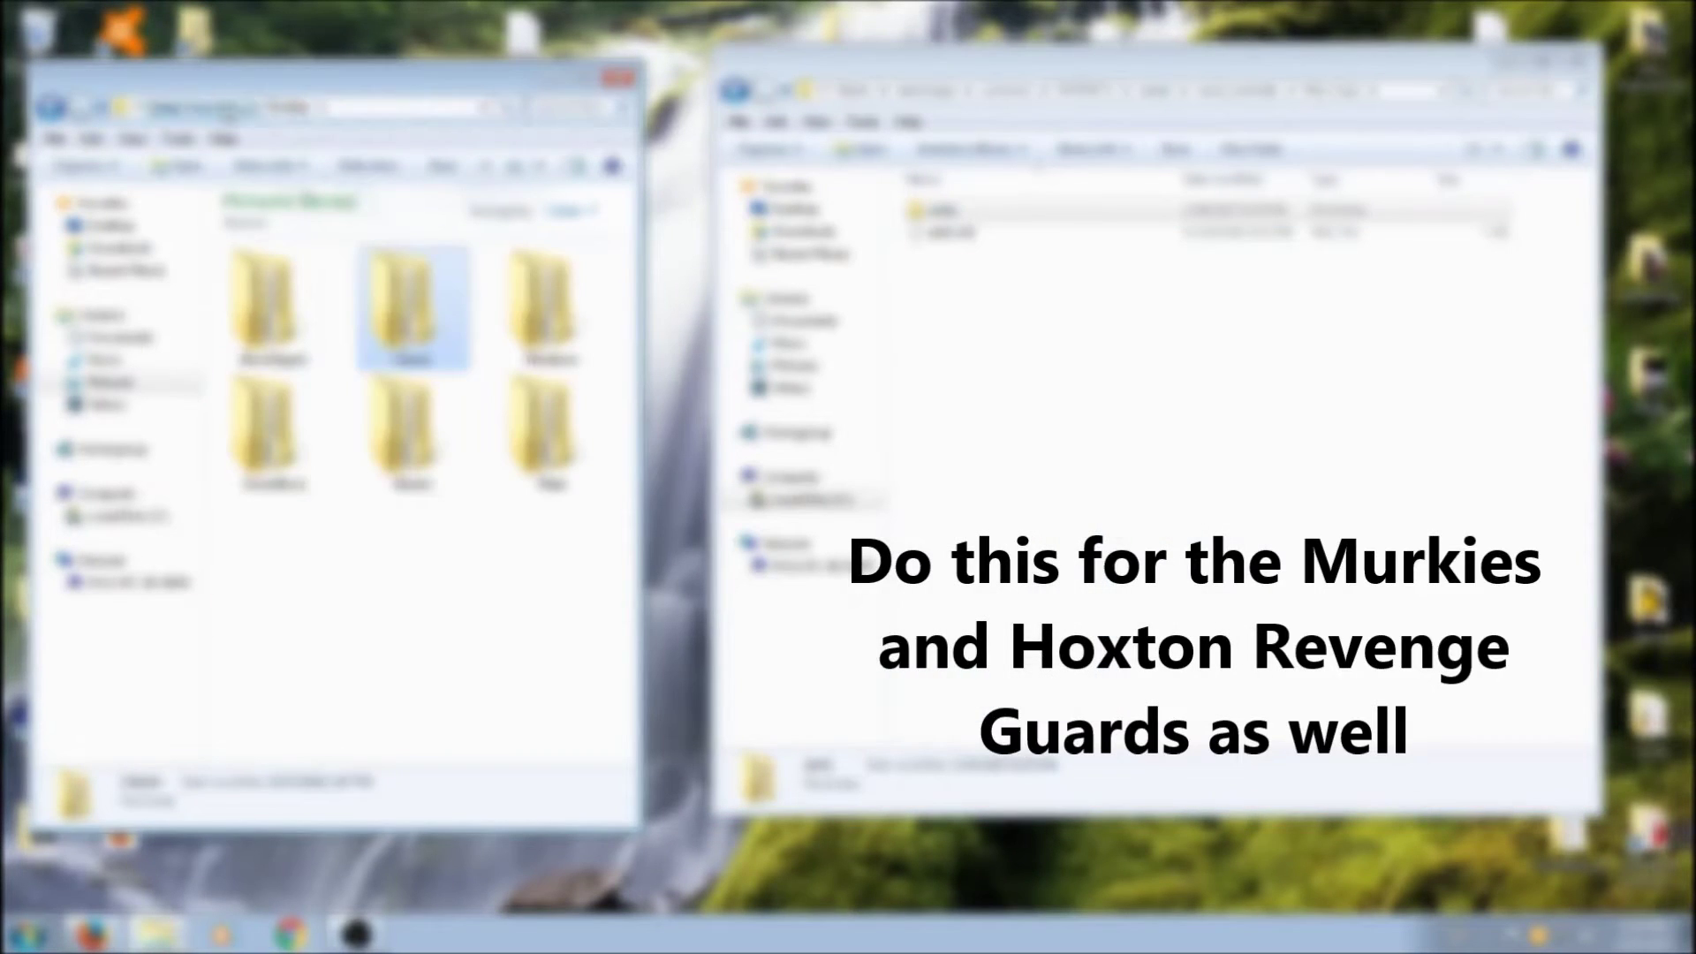
pyautogui.click(265, 301)
pyautogui.press('Return')
pyautogui.doubleClick(265, 300)
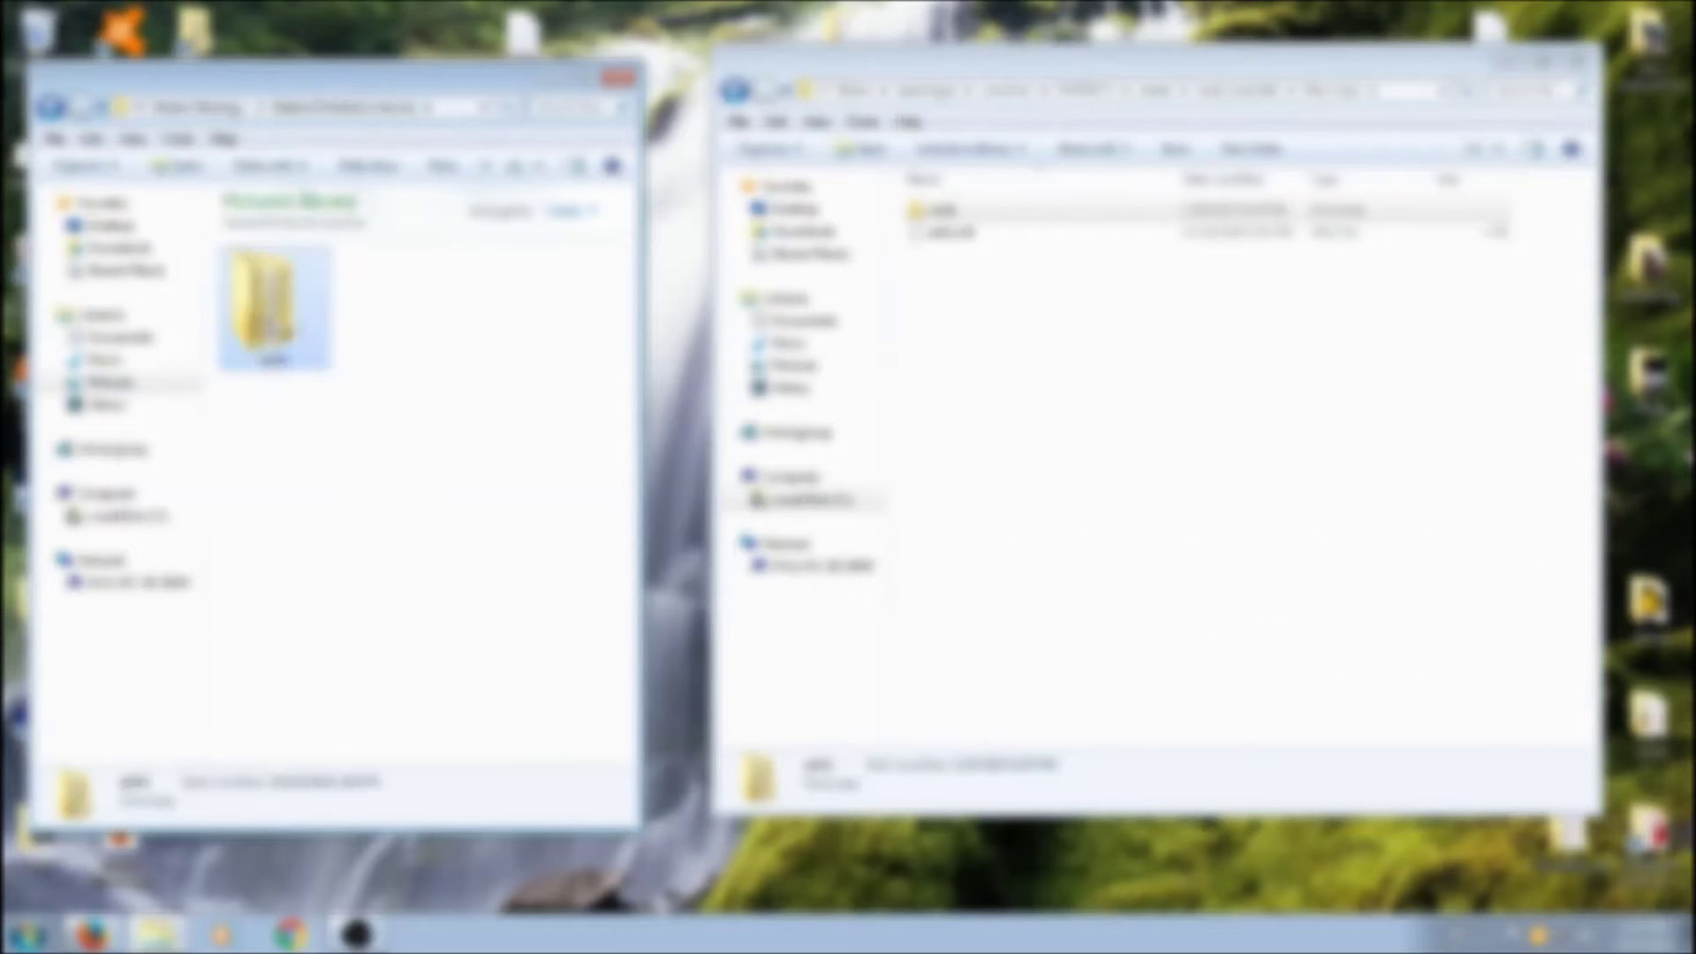
pyautogui.click(1015, 391)
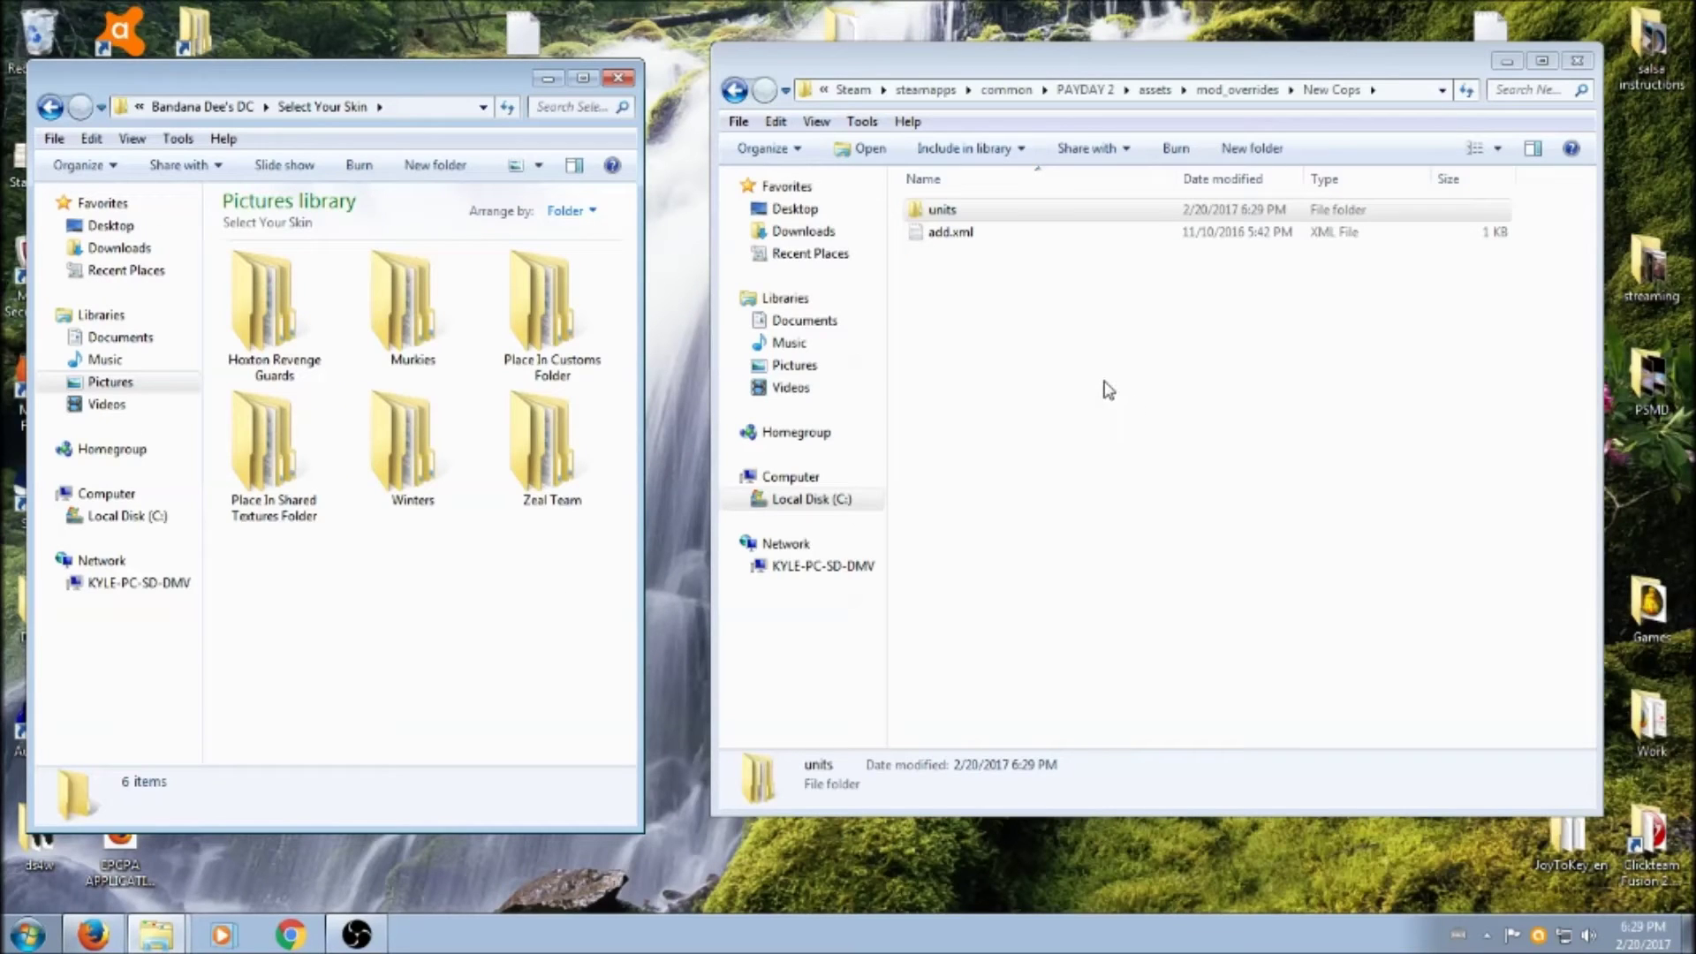
# Open the shared_textures folder under units, payday2, characters inside New Cops.
pyautogui.click(1092, 390)
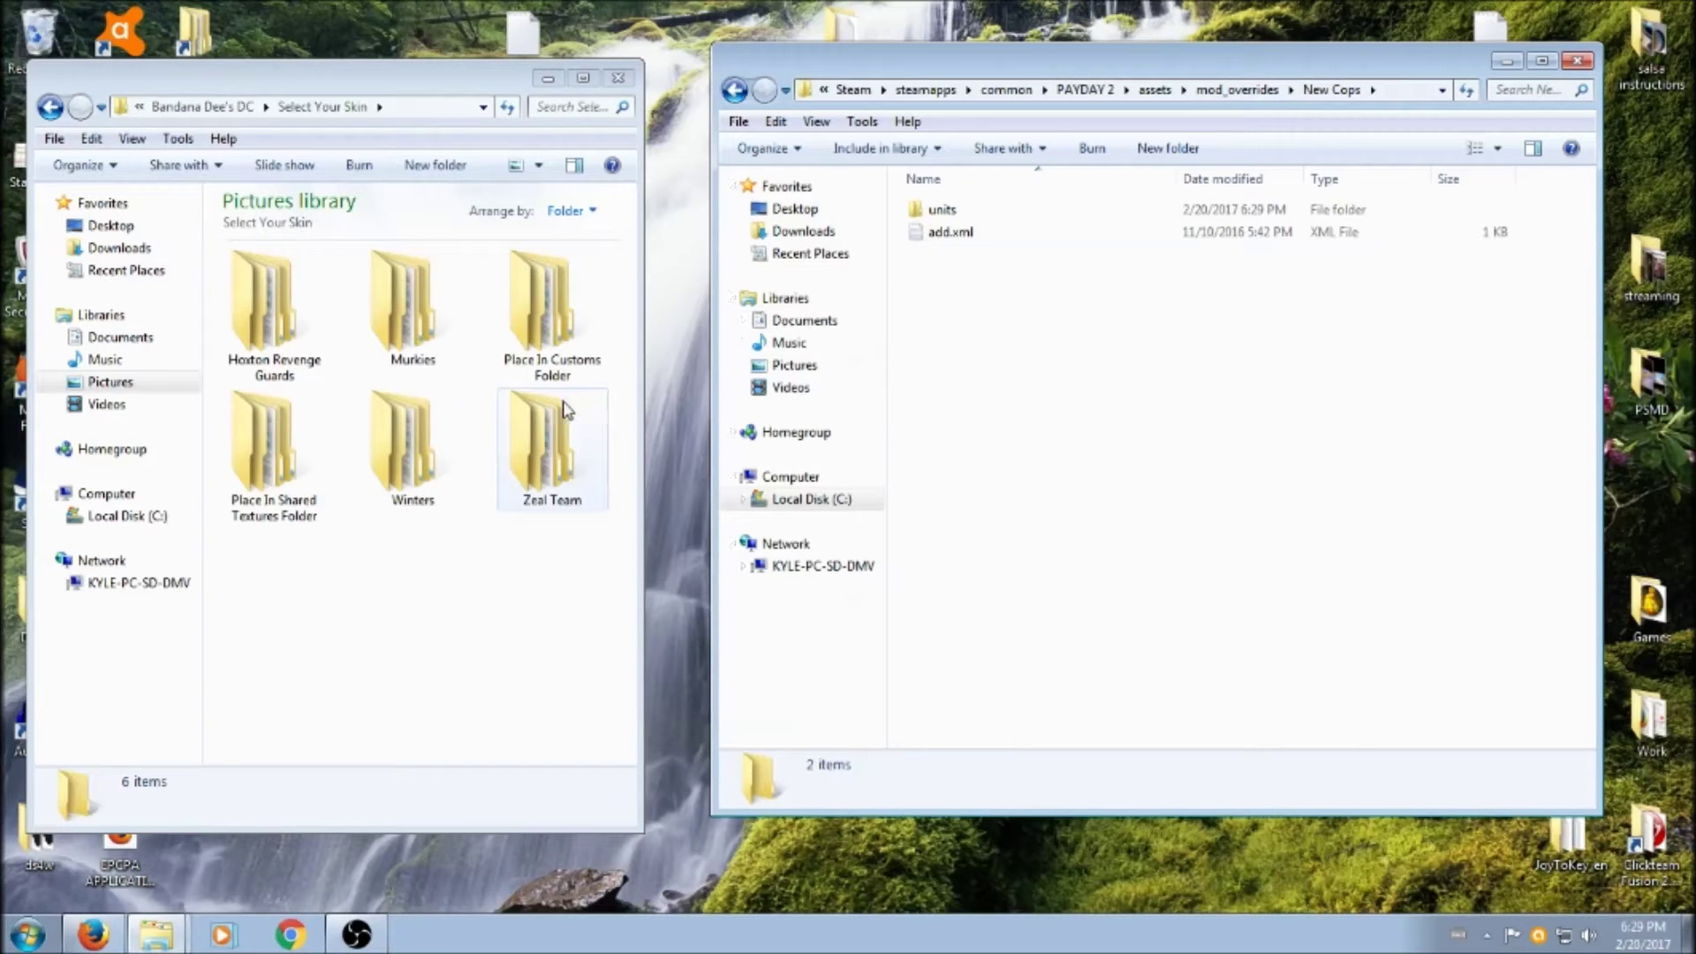
pyautogui.doubleClick(942, 210)
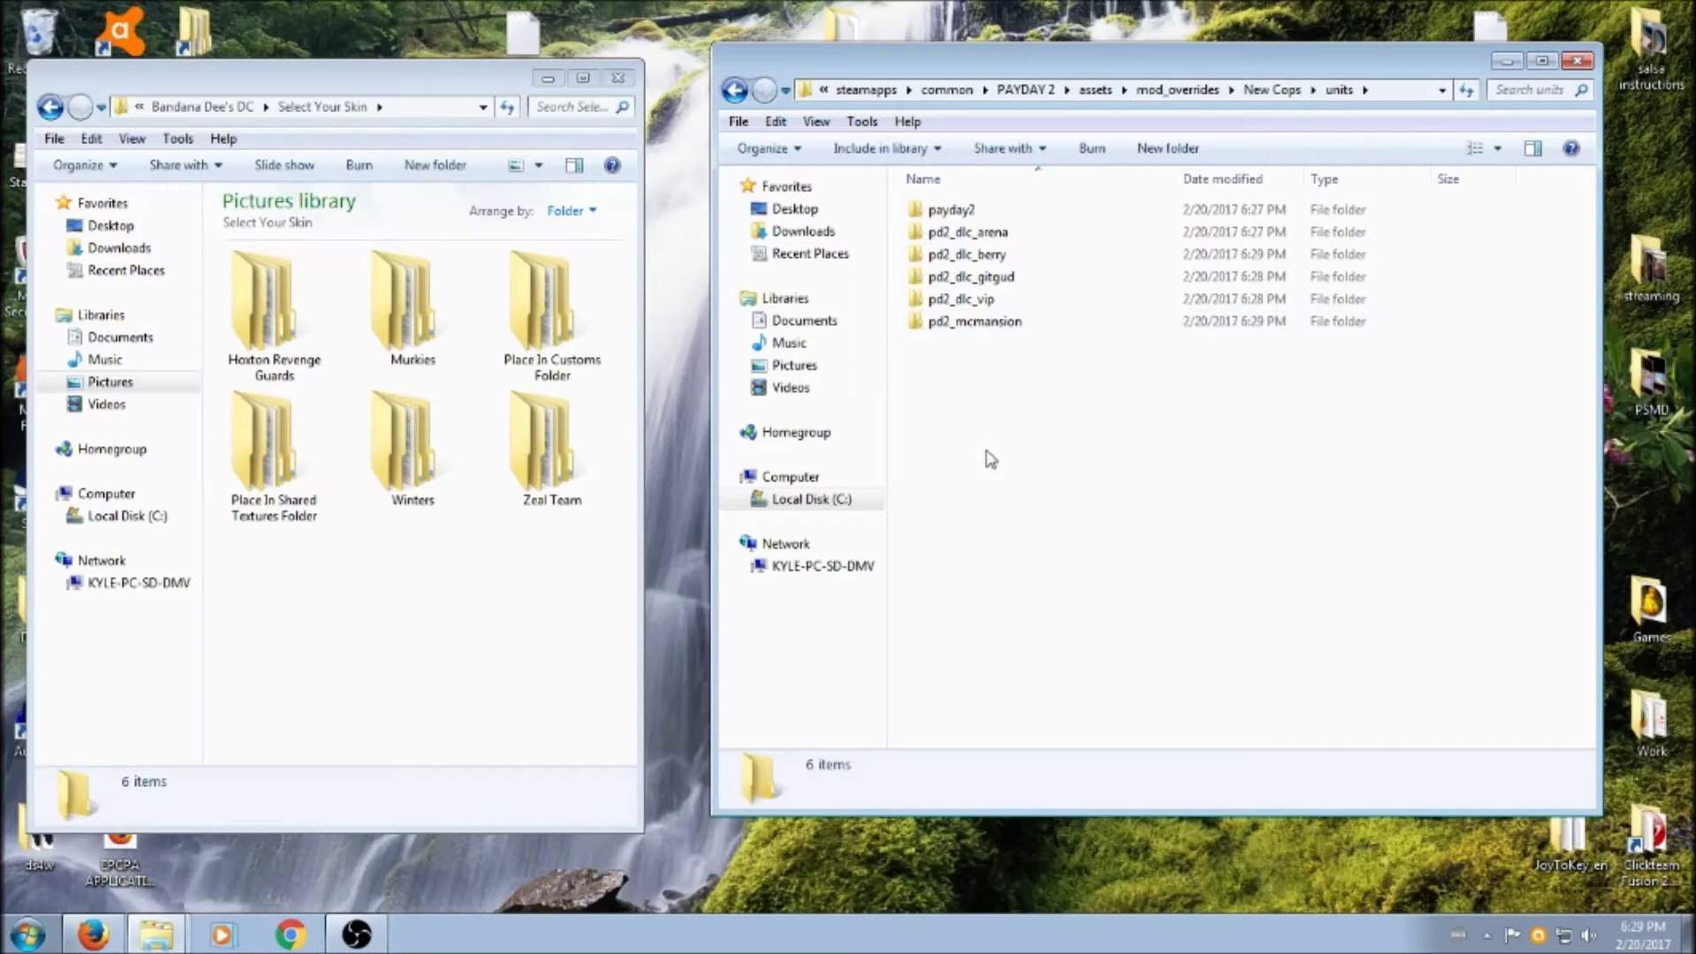
pyautogui.doubleClick(954, 211)
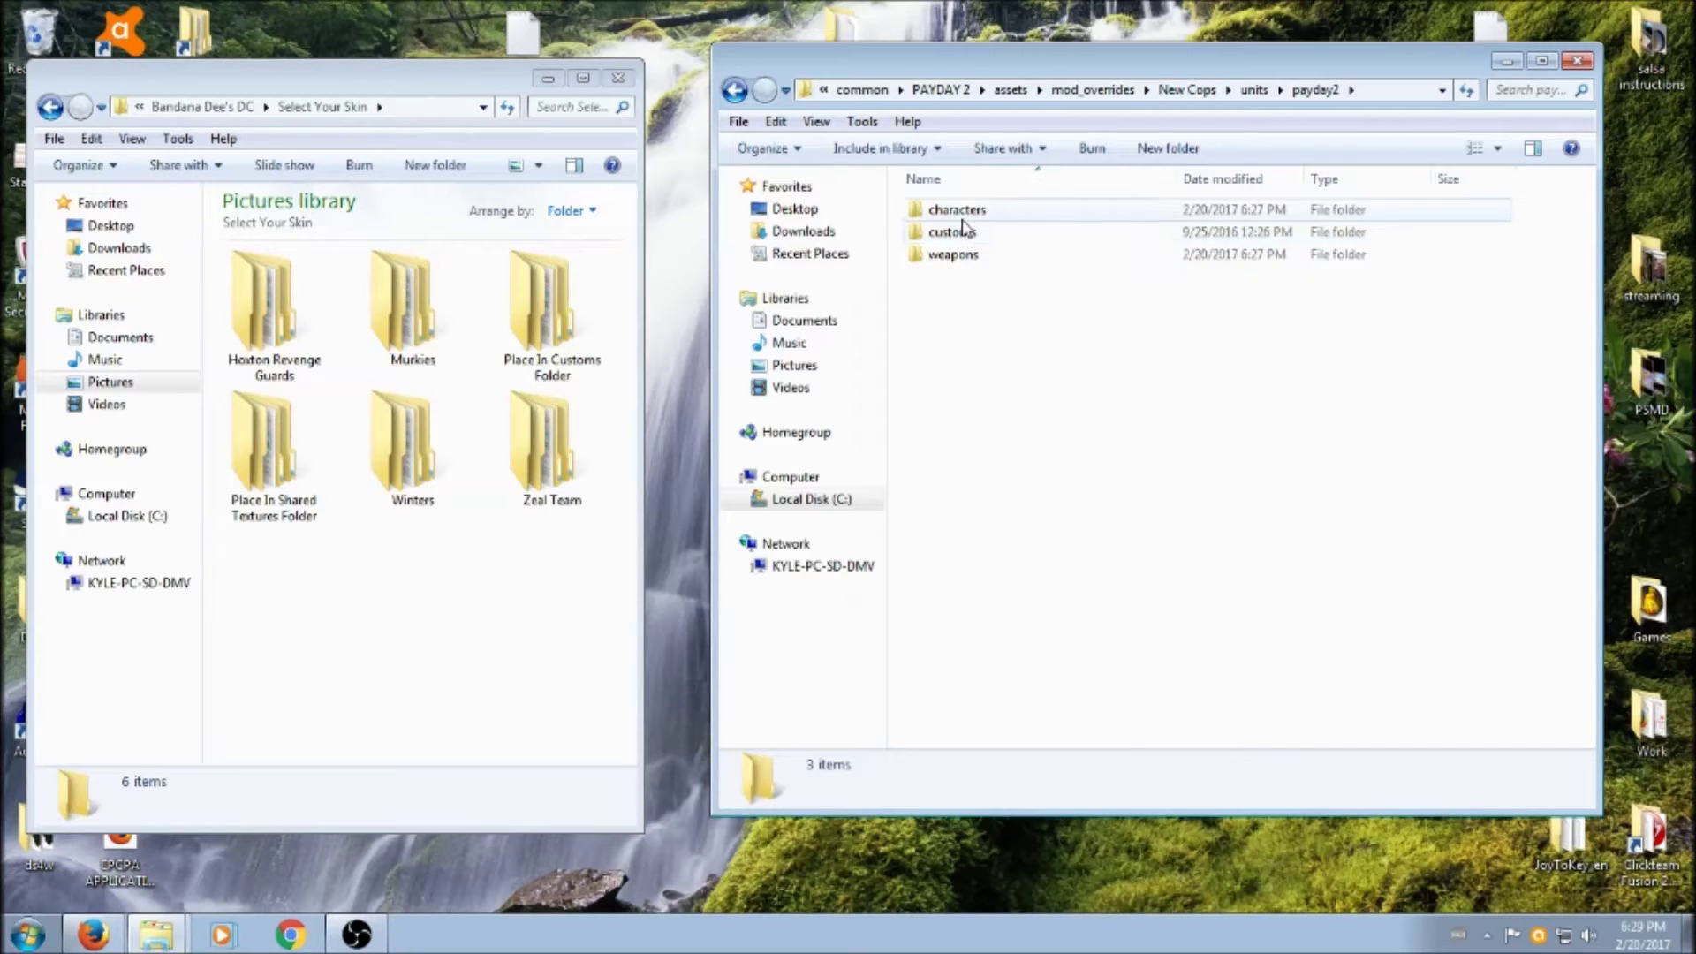
pyautogui.doubleClick(957, 211)
pyautogui.doubleClick(988, 658)
# Copy ene_acc_shield_lights_df.texture from the Blank FBI Shield option in Place In Shared Textures Folder into New Cops' shared_textures folder.
pyautogui.click(386, 586)
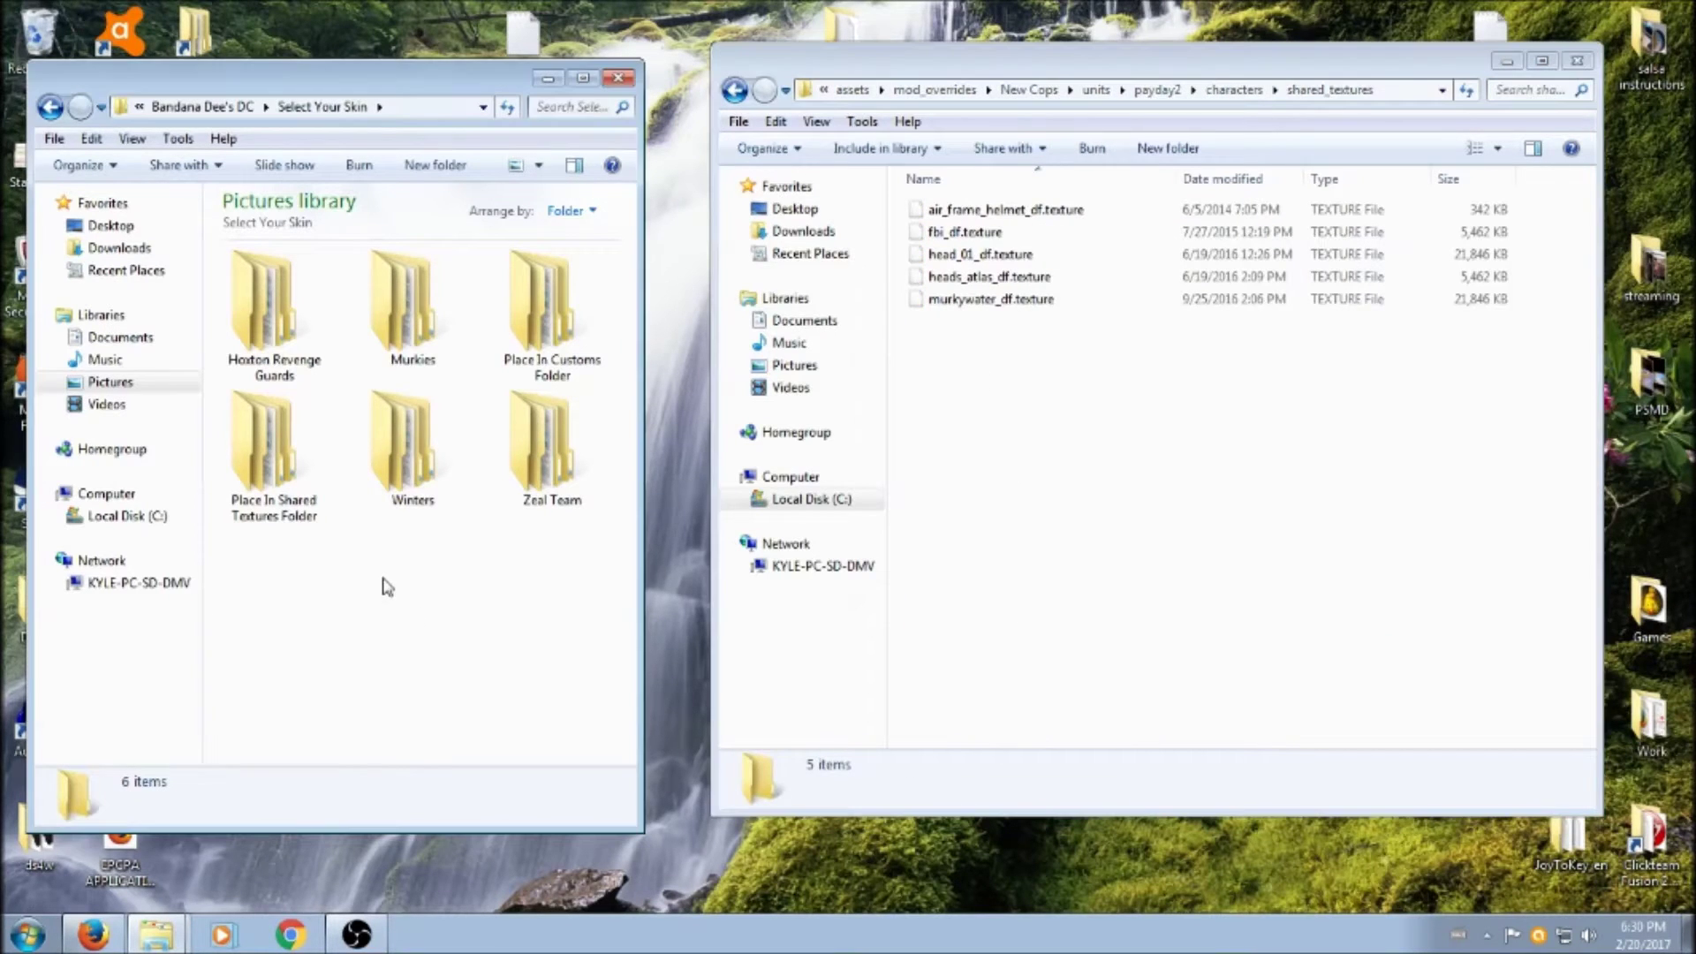
pyautogui.click(265, 455)
pyautogui.doubleClick(264, 458)
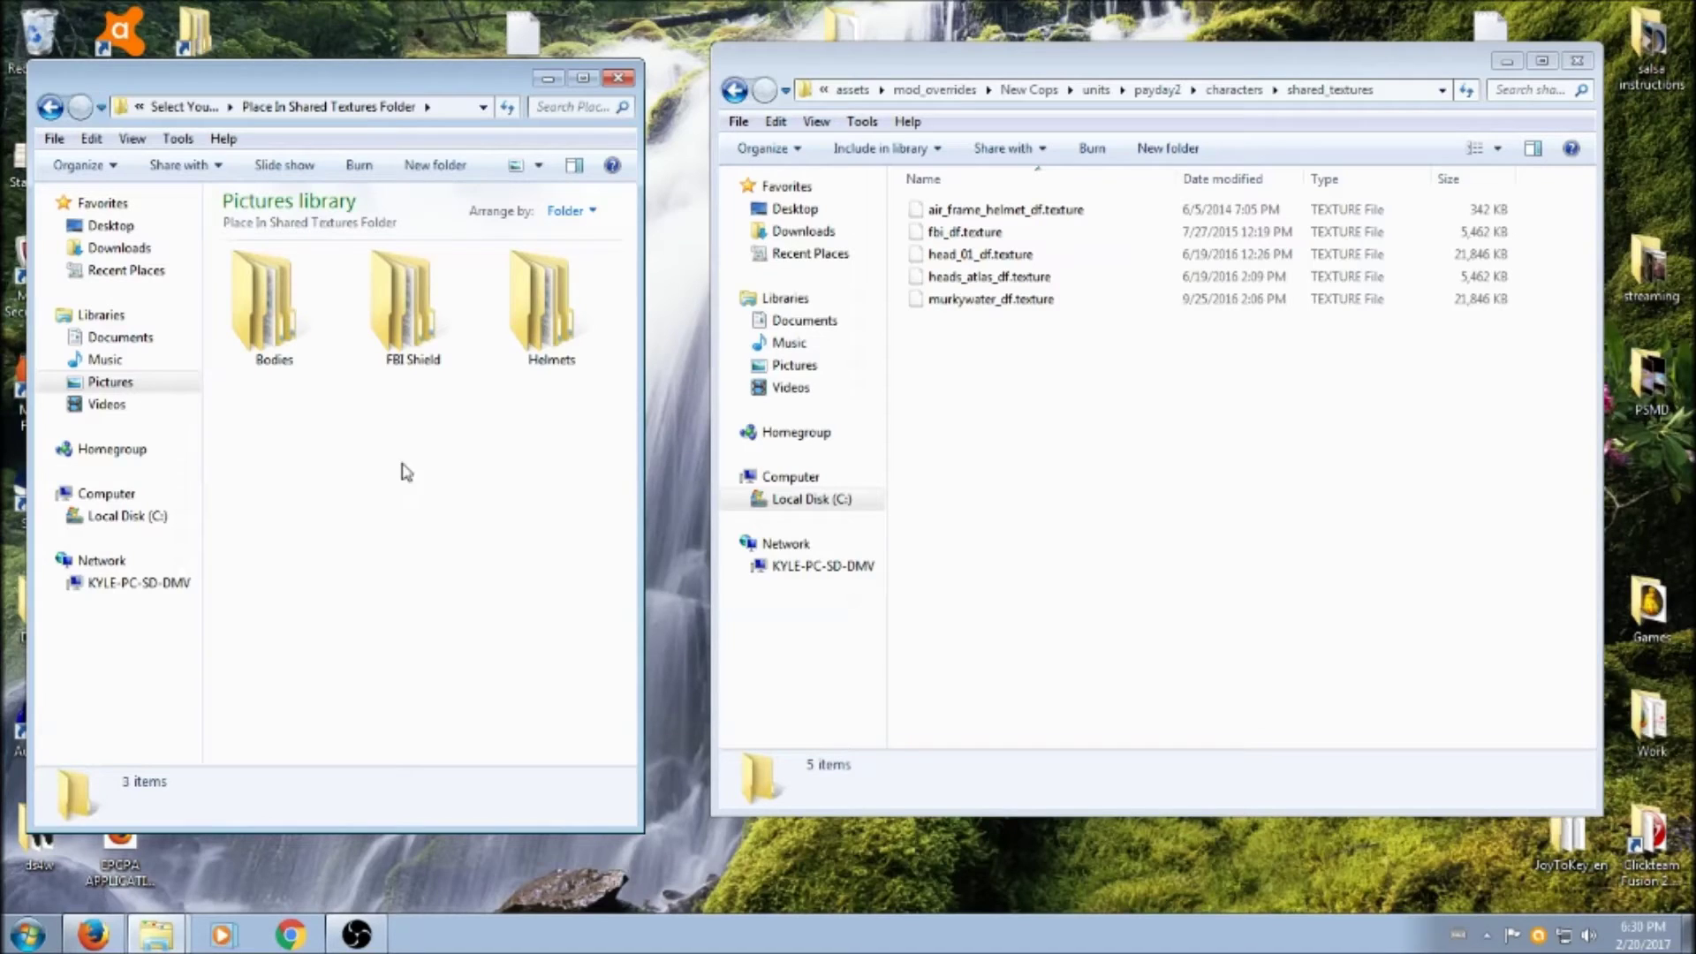
pyautogui.doubleClick(402, 284)
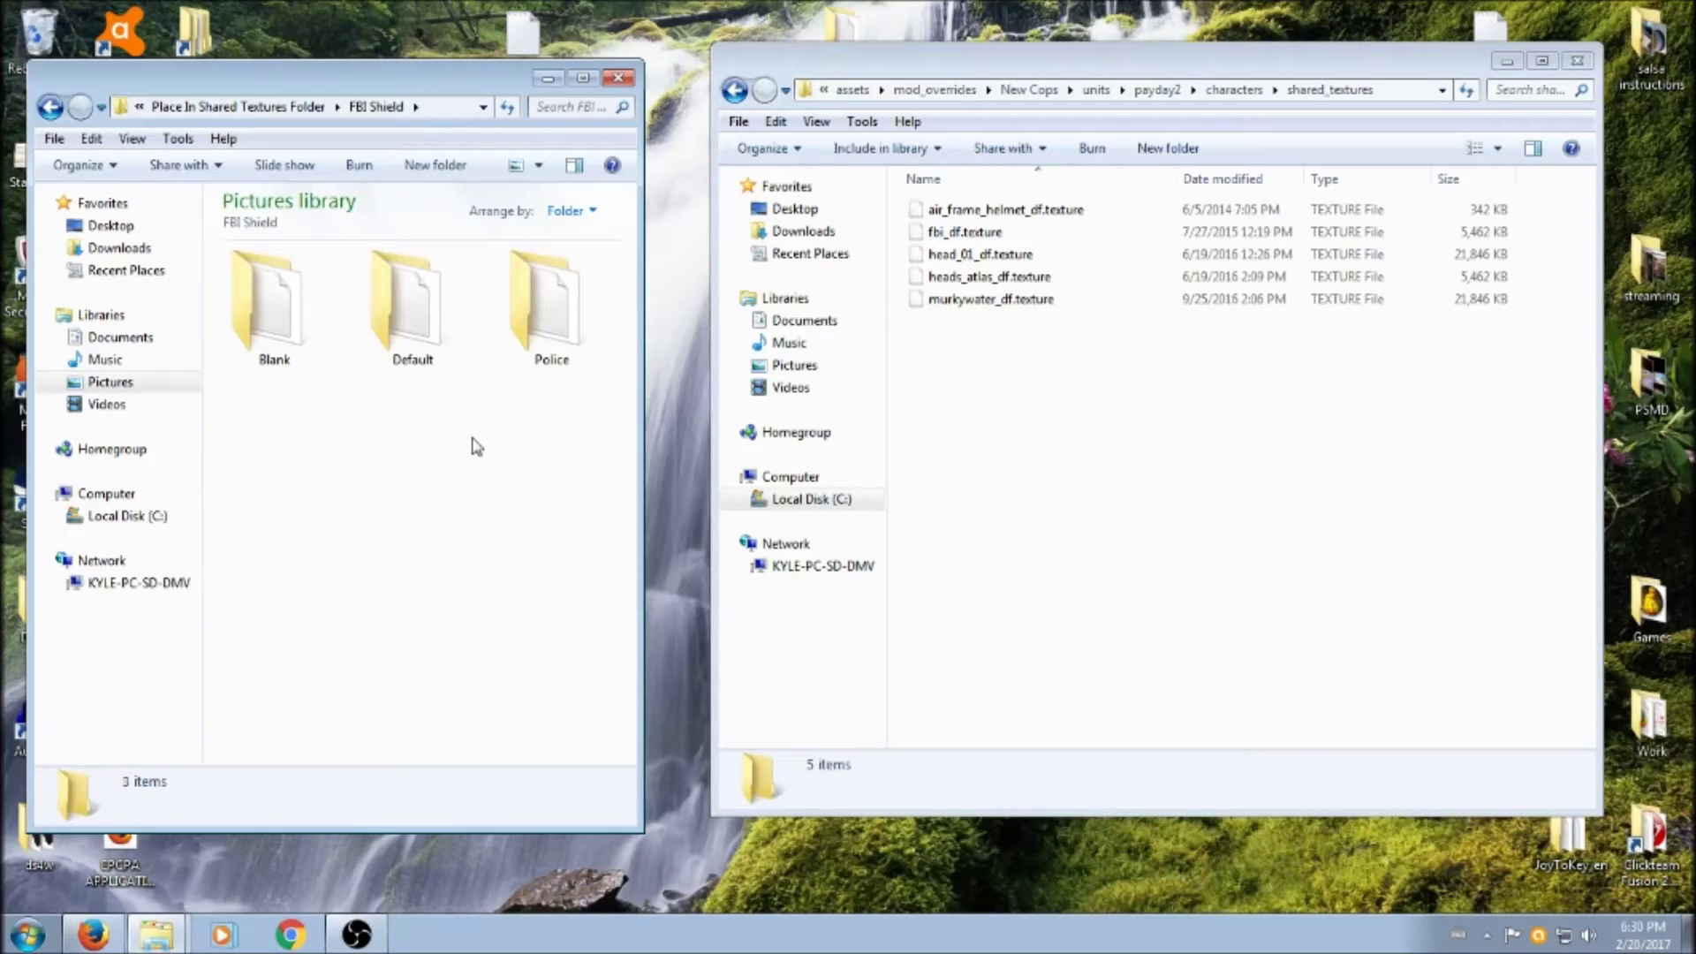
pyautogui.click(298, 322)
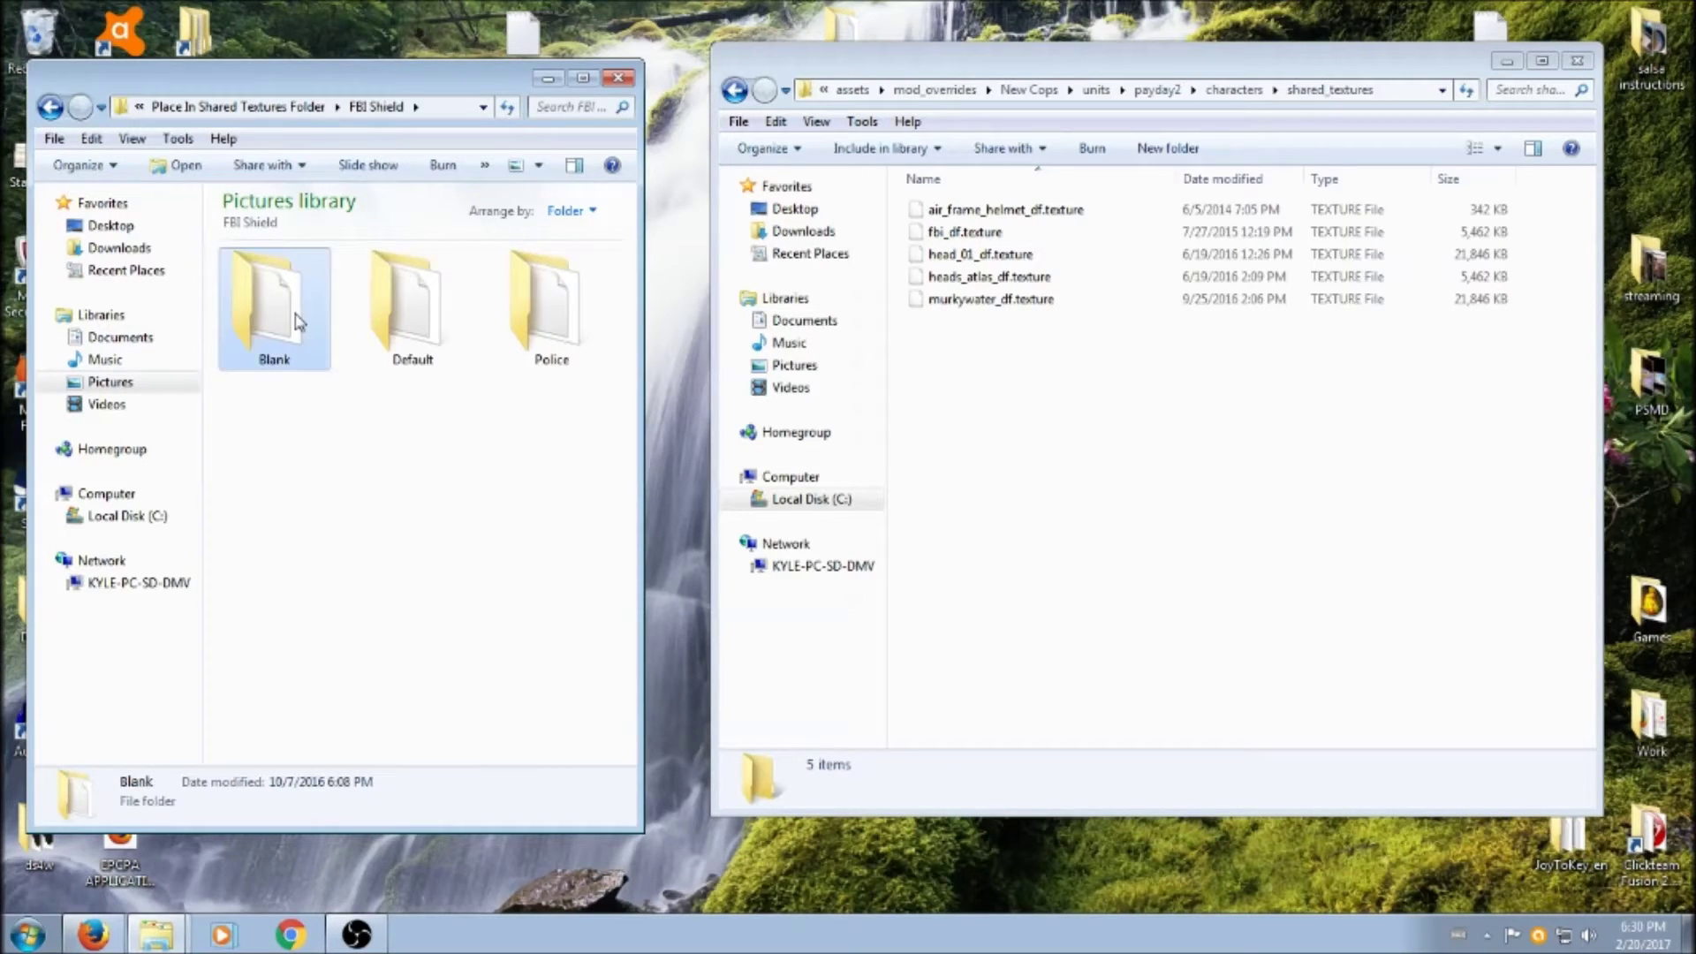
pyautogui.doubleClick(299, 322)
pyautogui.rightClick(301, 324)
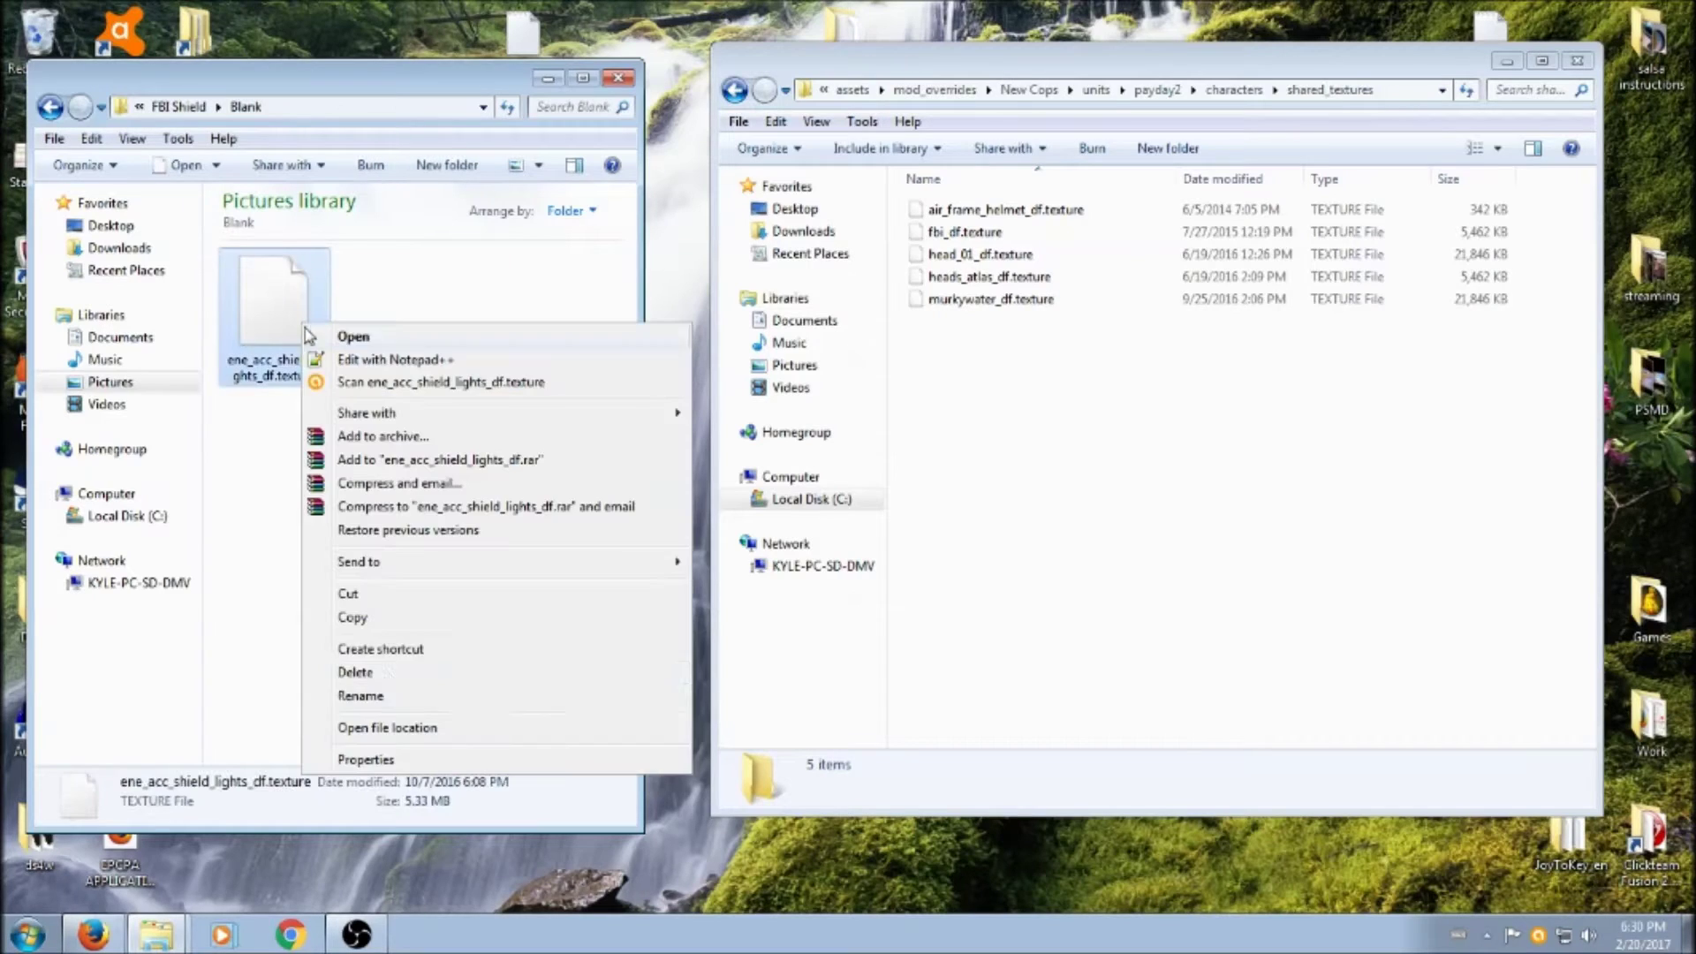
pyautogui.click(353, 618)
pyautogui.click(398, 594)
pyautogui.click(1022, 568)
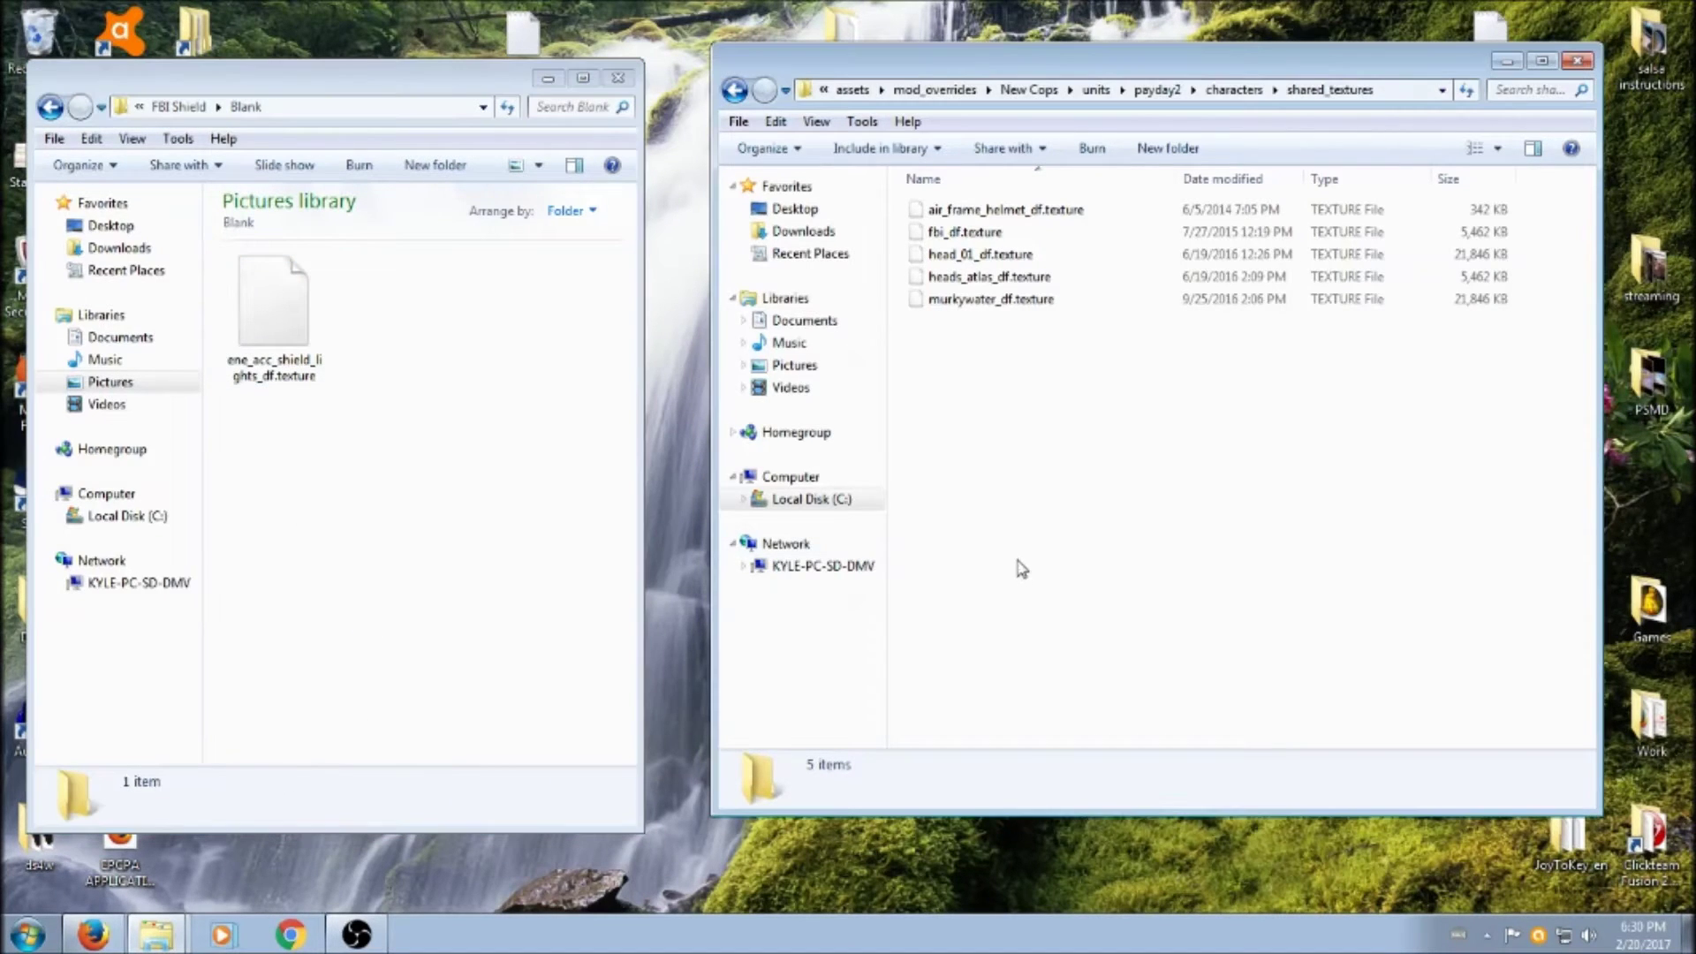
pyautogui.rightClick(1023, 568)
pyautogui.click(1072, 713)
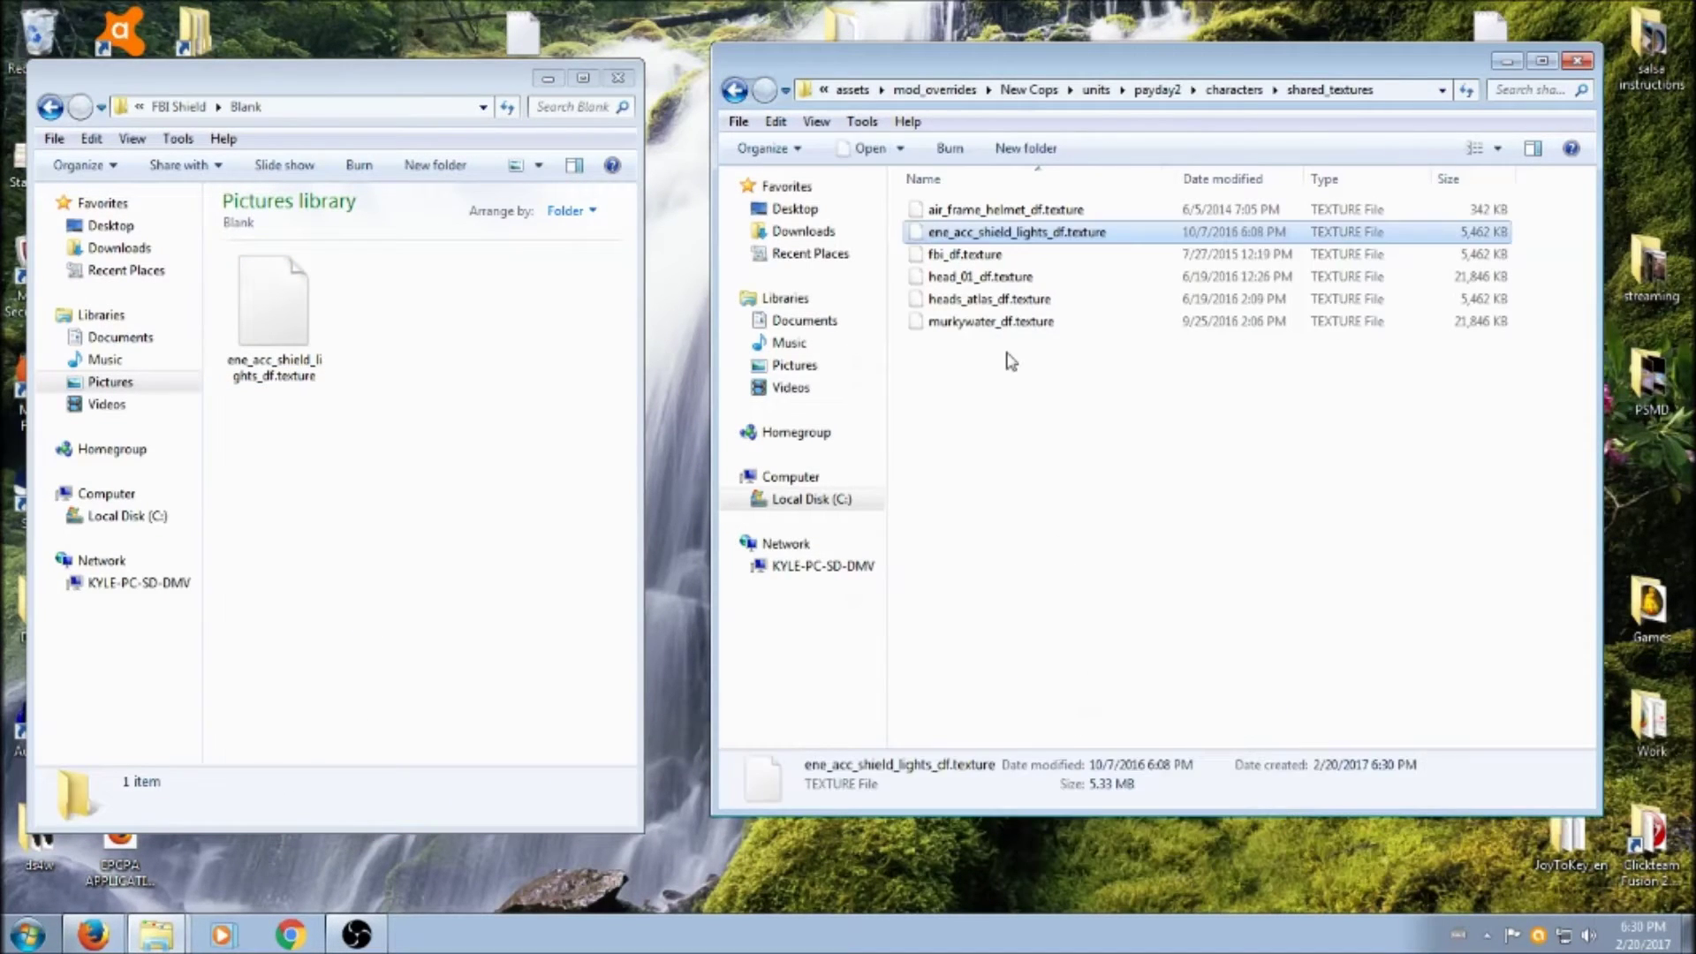
# Open the Reinfield folder under Bodies, Bulldozer, and check the Bulldozer variants' preview on the mod page in Firefox.
pyautogui.click(525, 512)
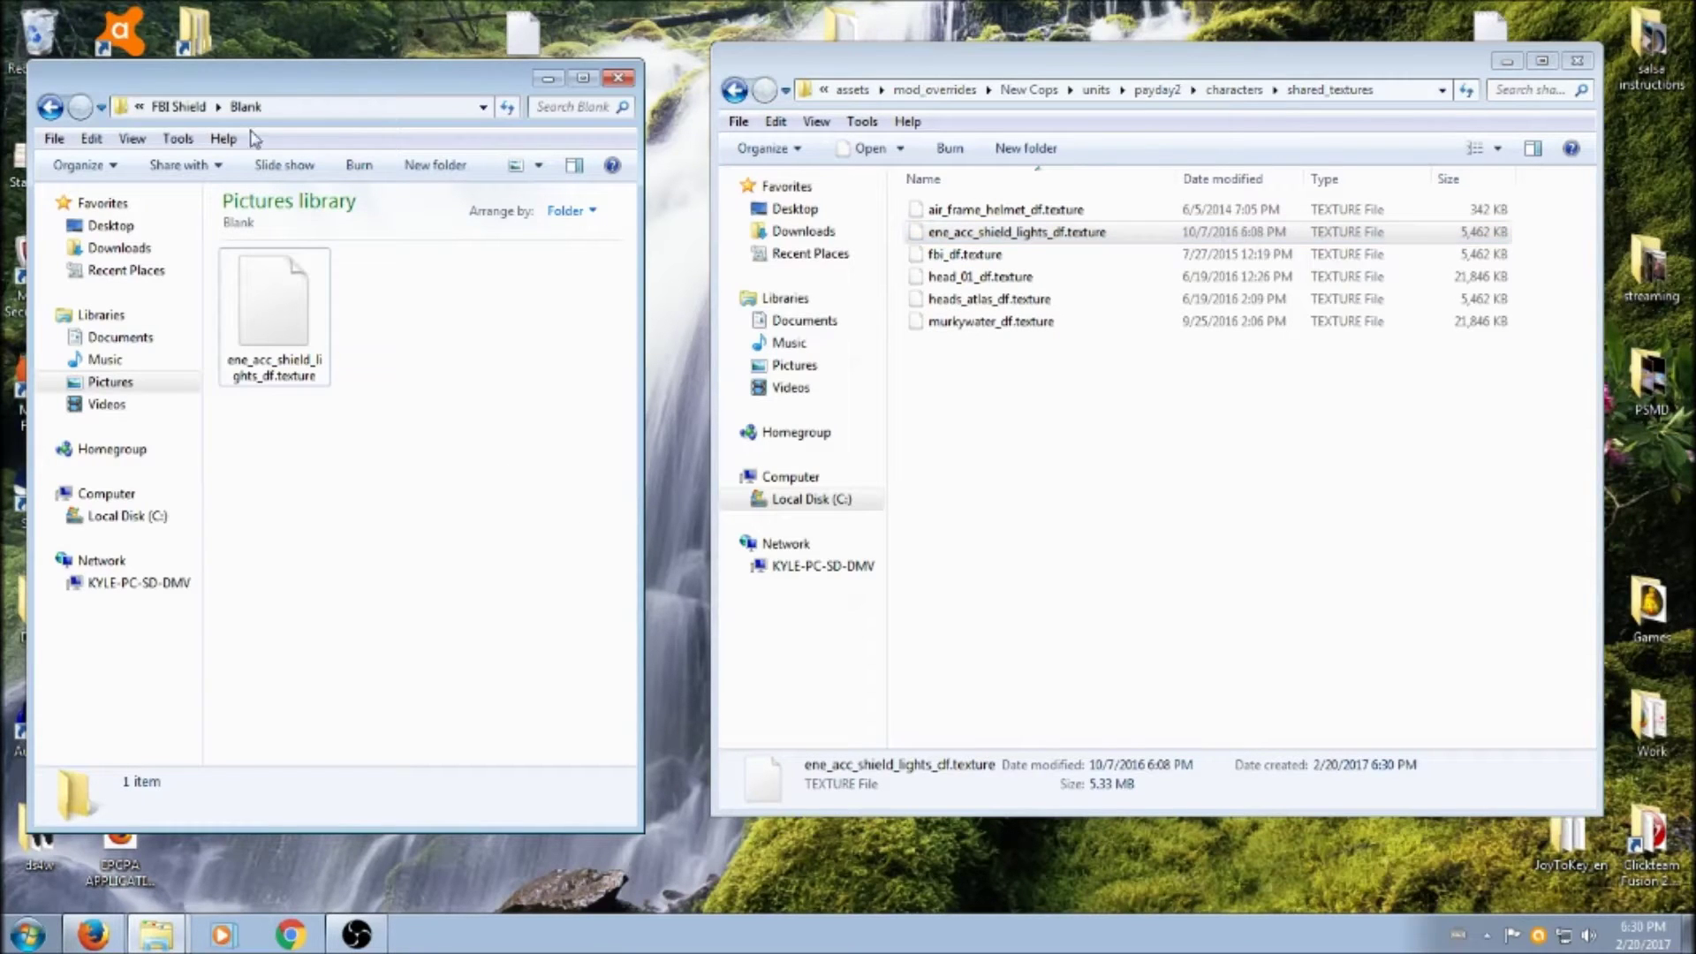
pyautogui.click(180, 107)
pyautogui.click(288, 107)
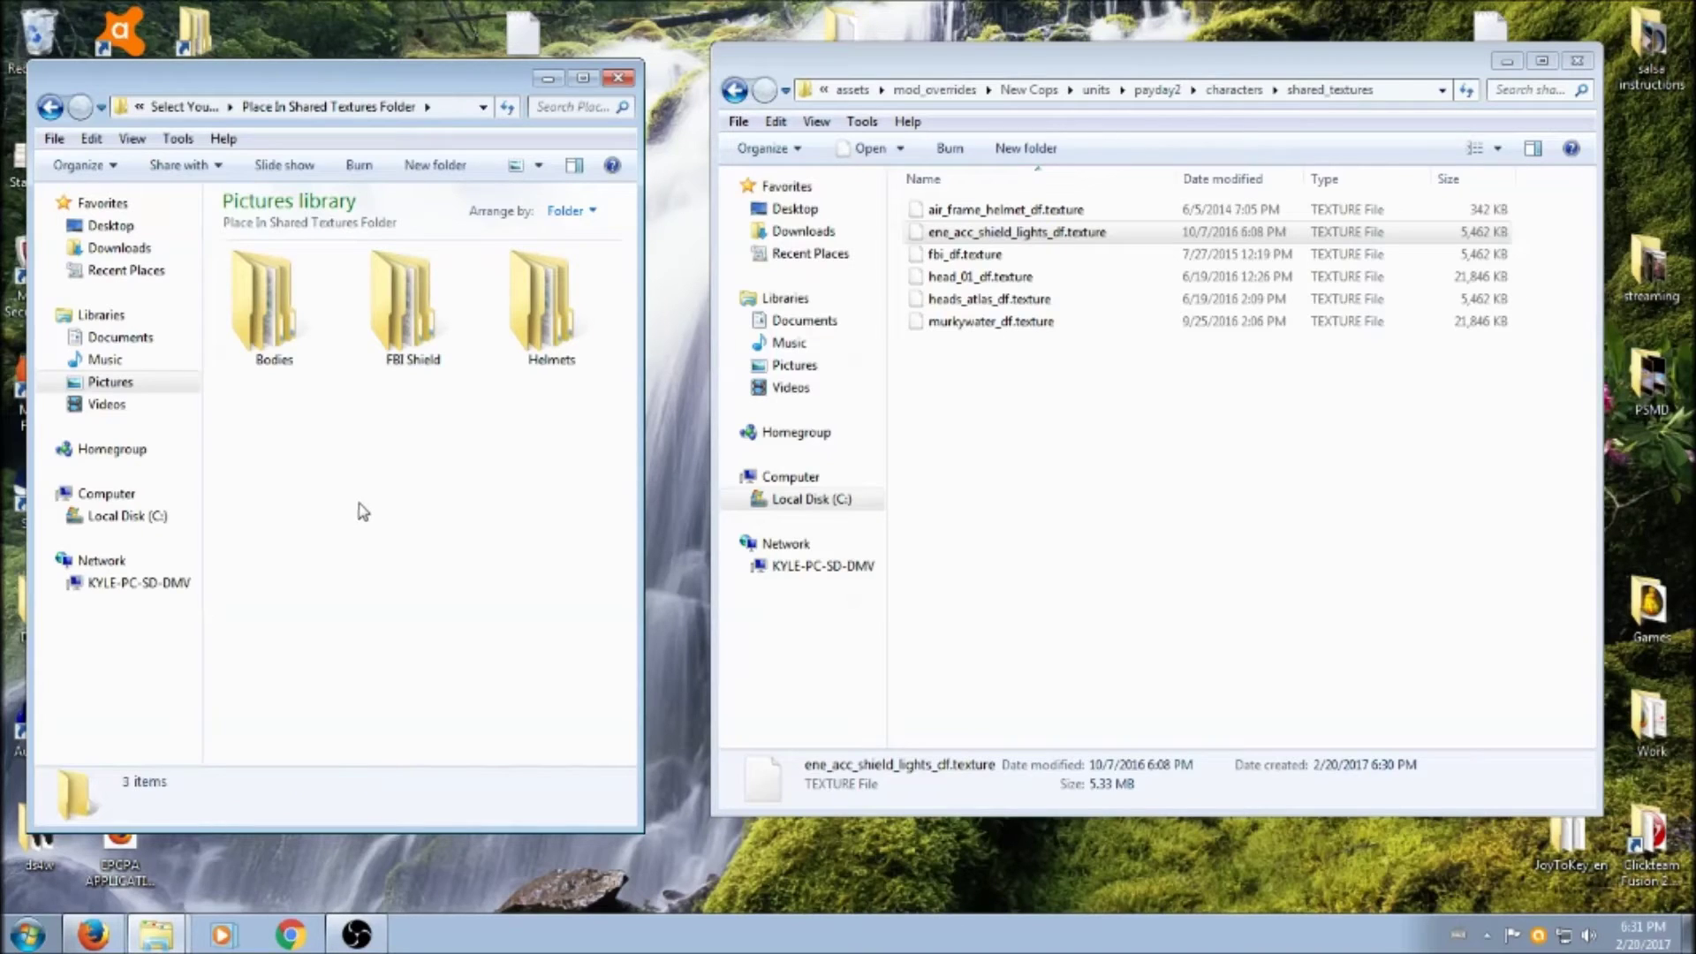
pyautogui.click(311, 305)
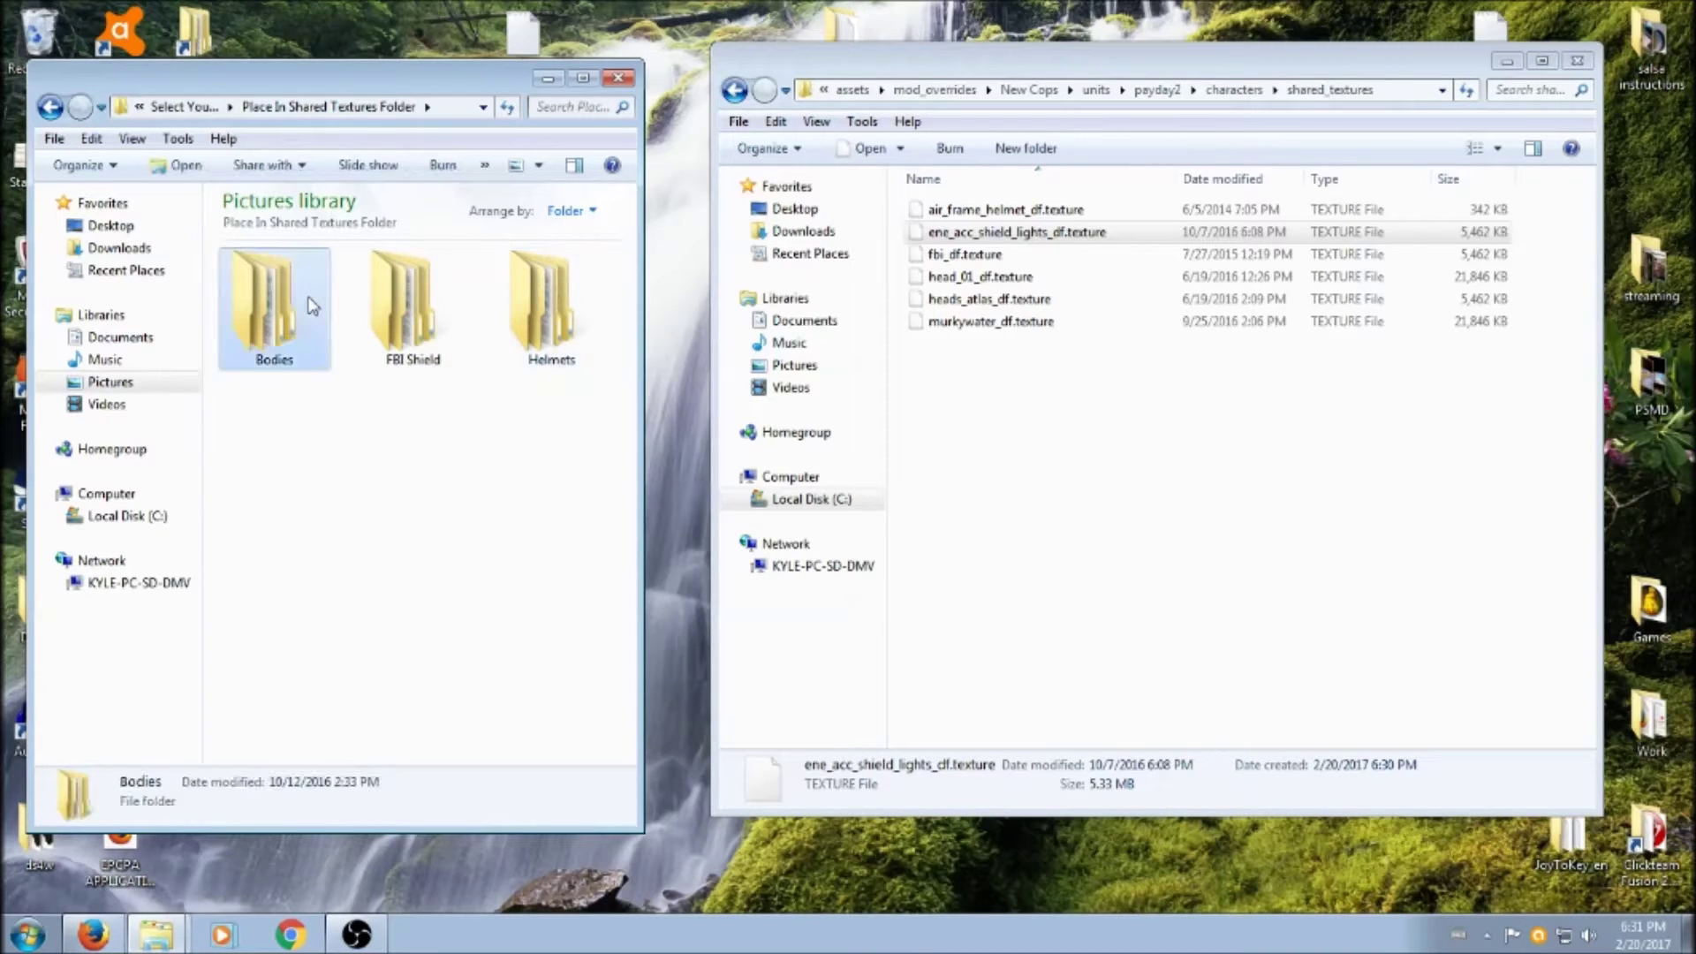
pyautogui.doubleClick(310, 304)
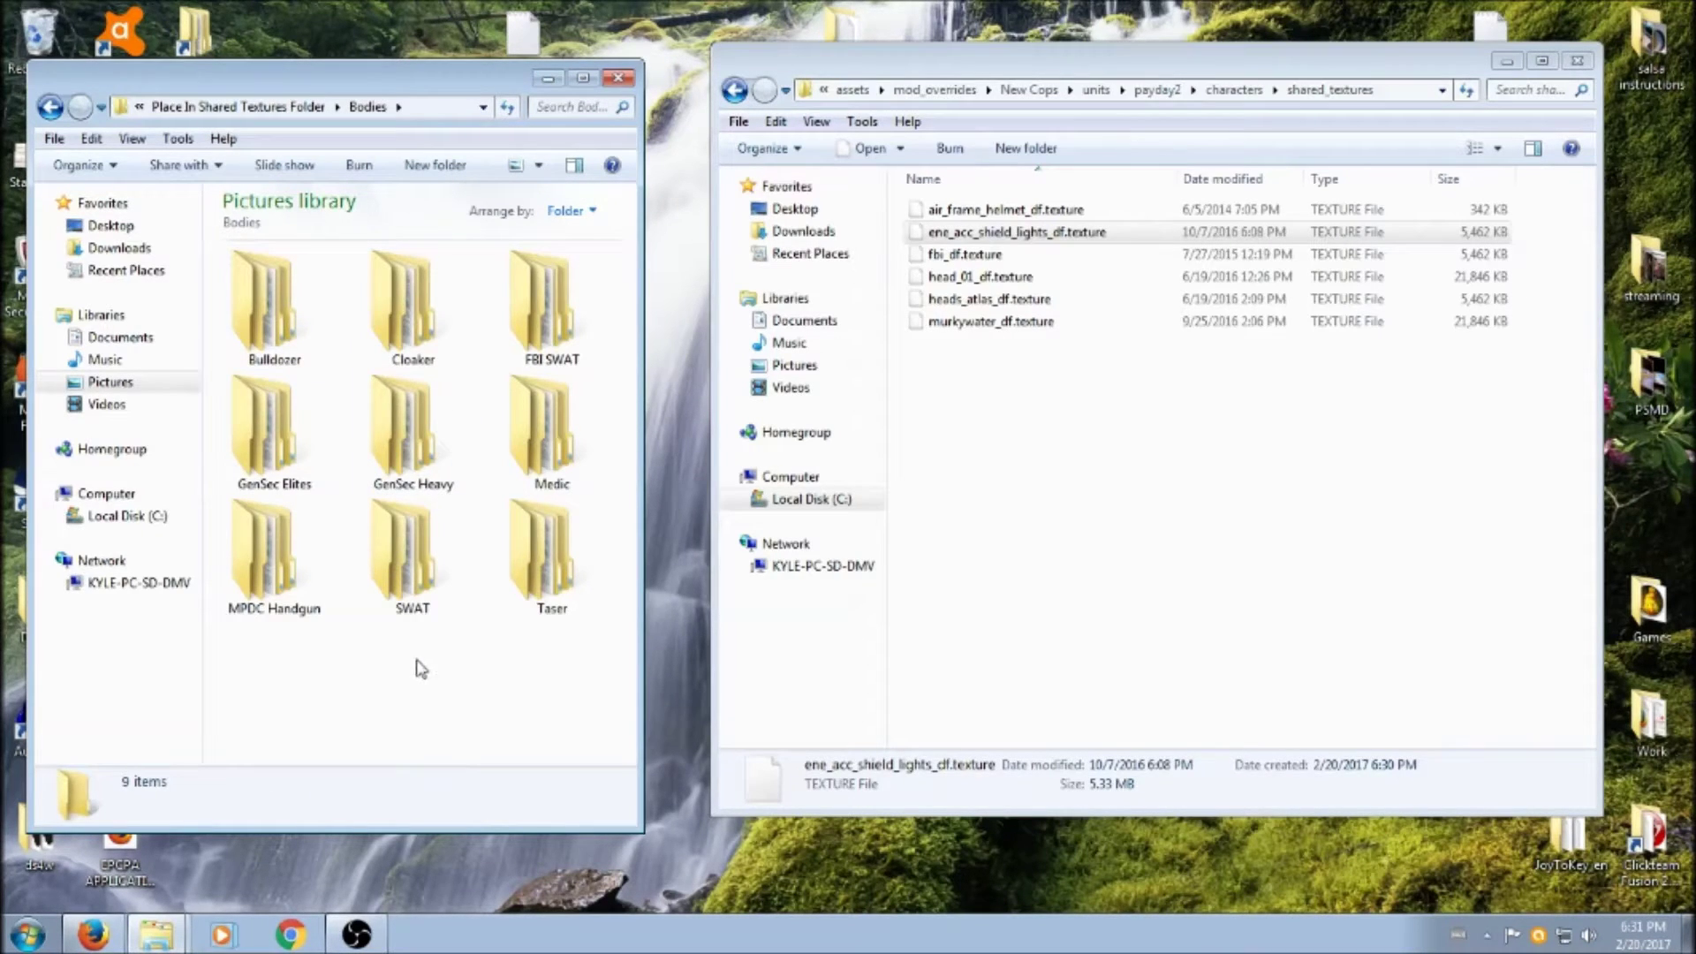
pyautogui.click(294, 337)
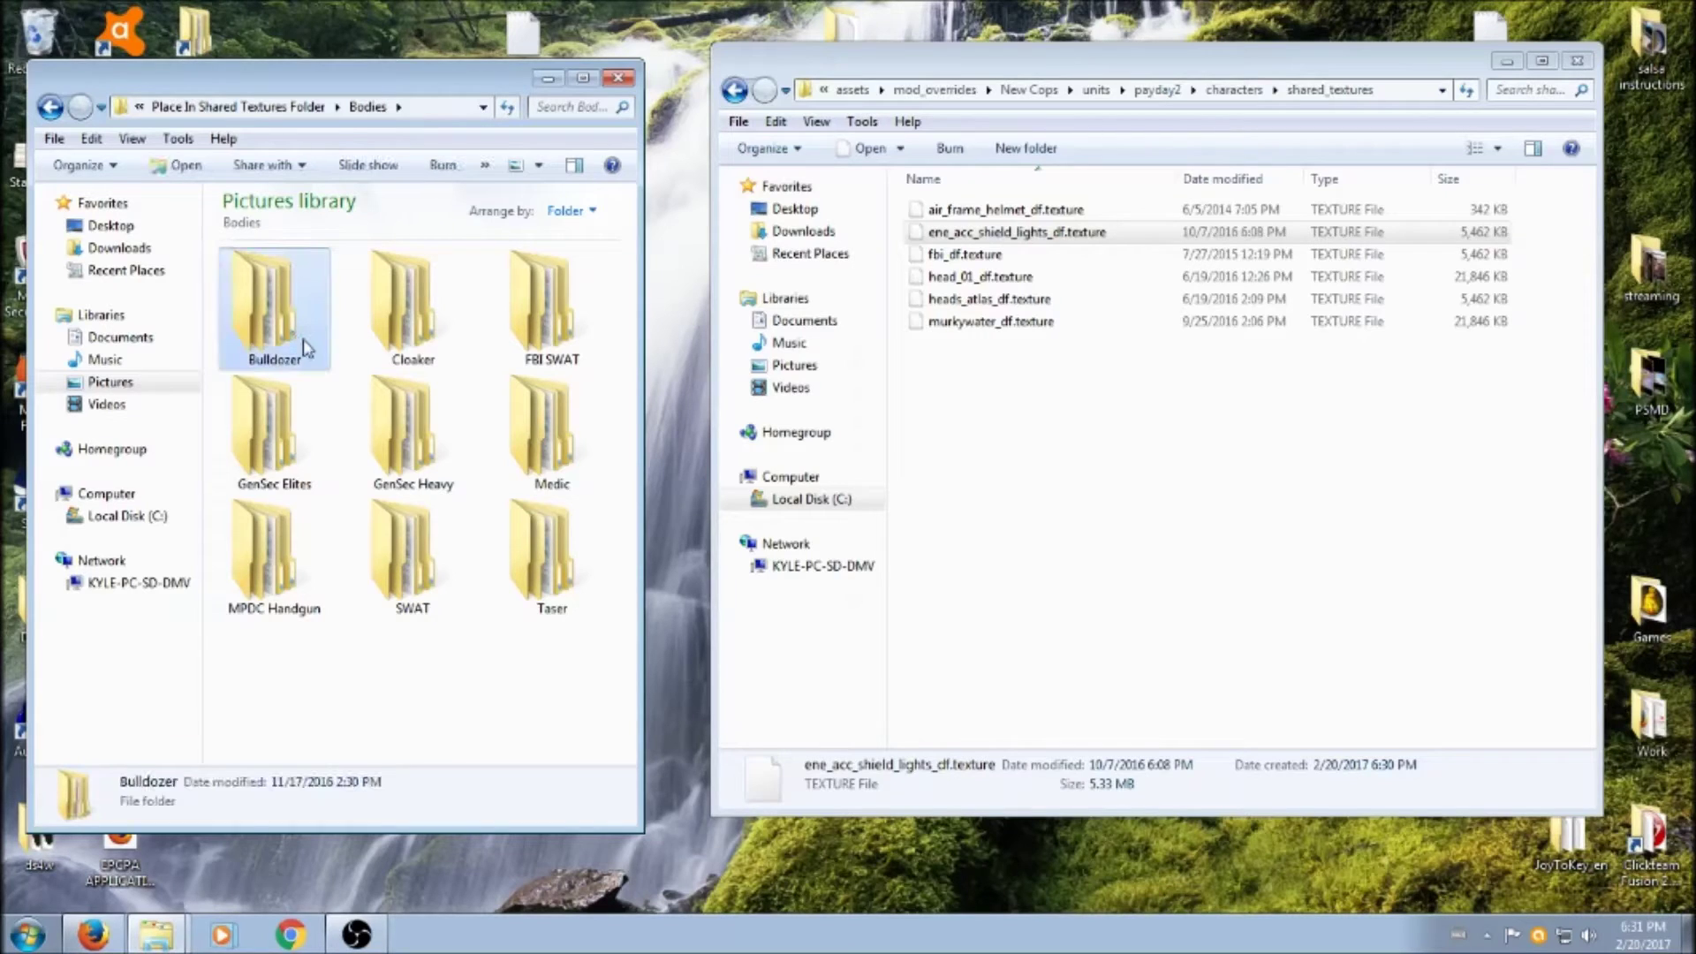
pyautogui.doubleClick(296, 333)
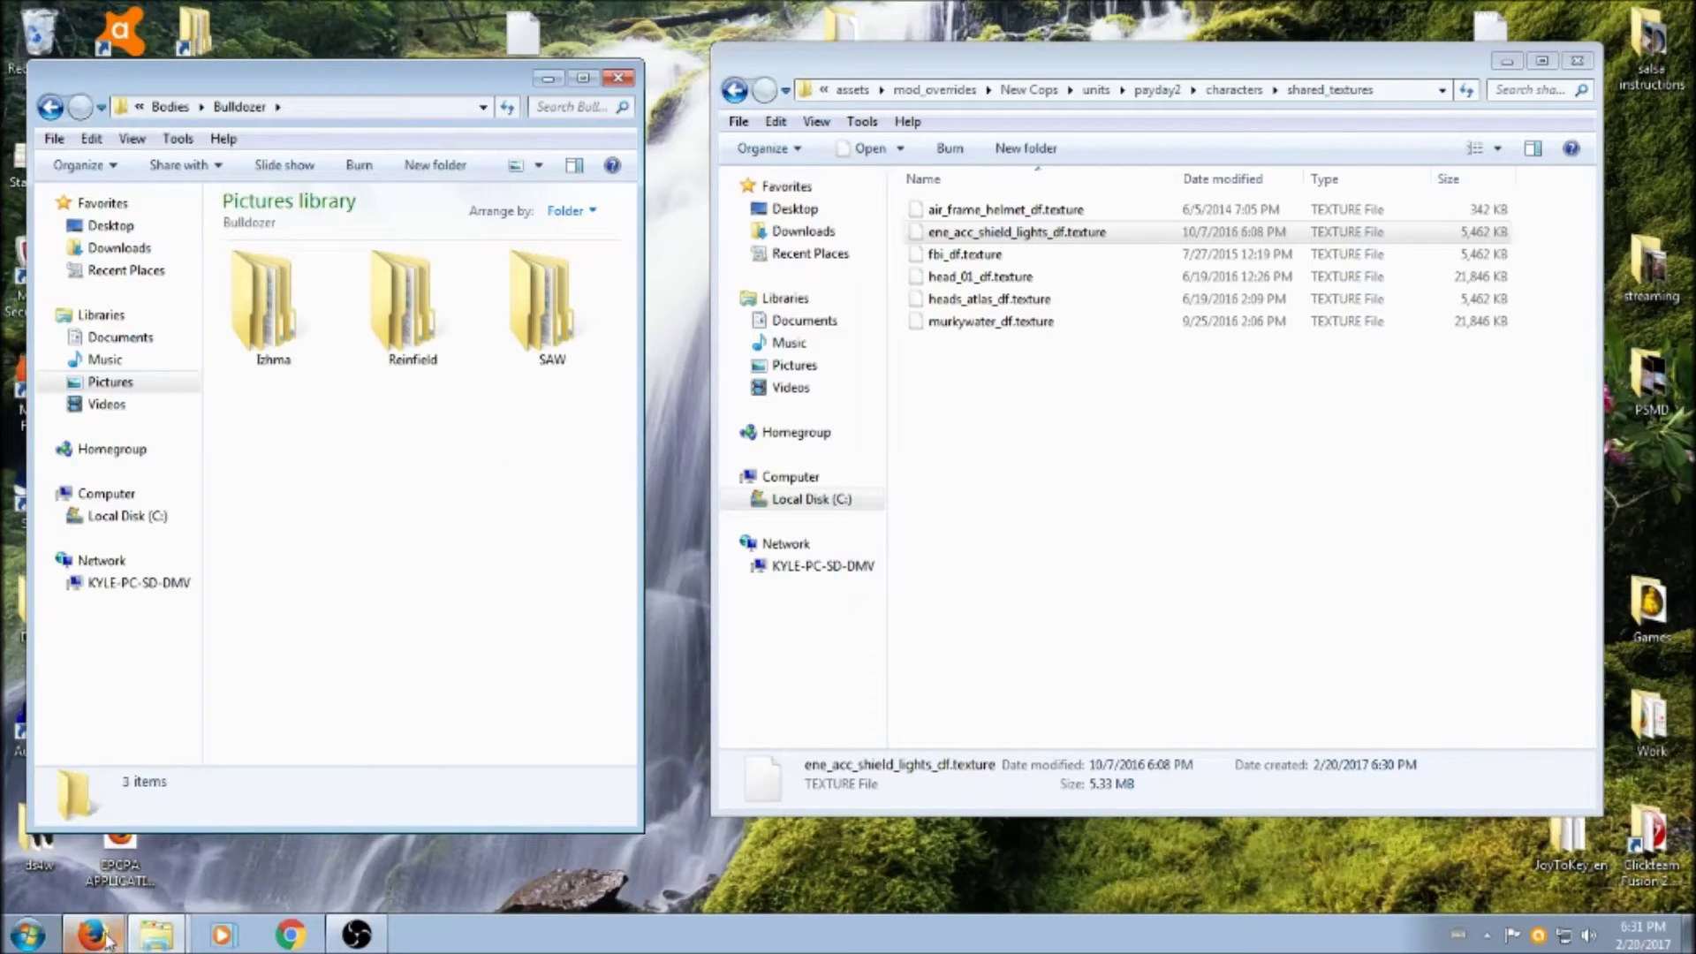
pyautogui.doubleClick(409, 329)
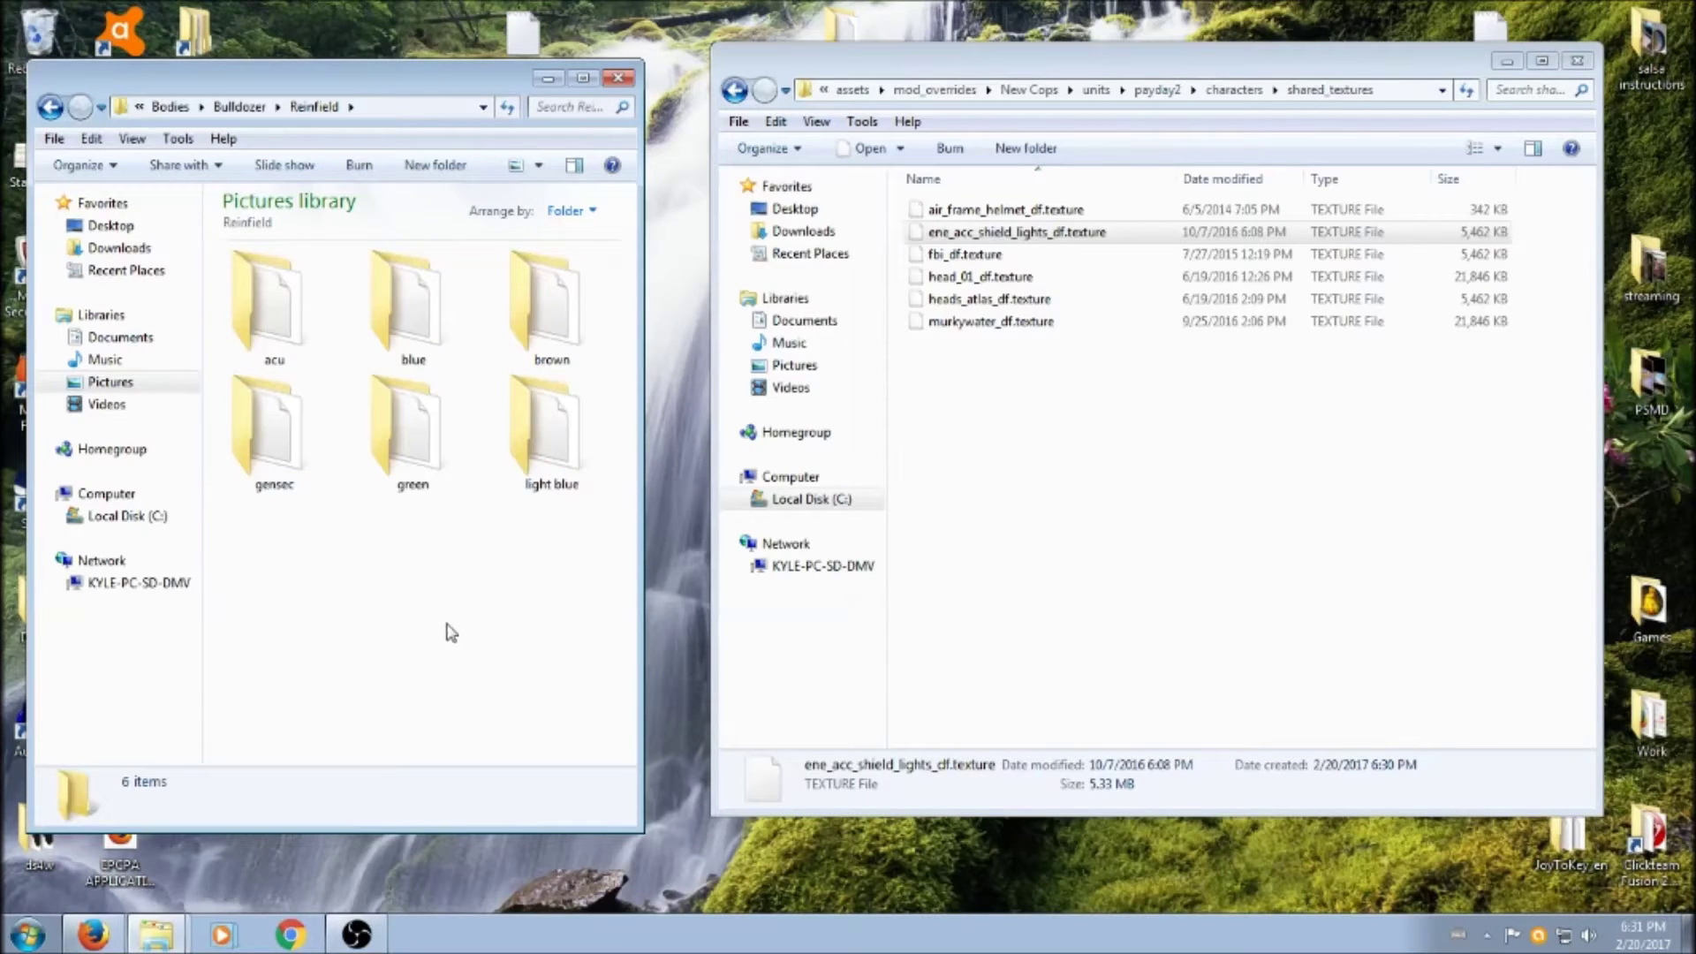
pyautogui.hotkey('alt', 'Tab')
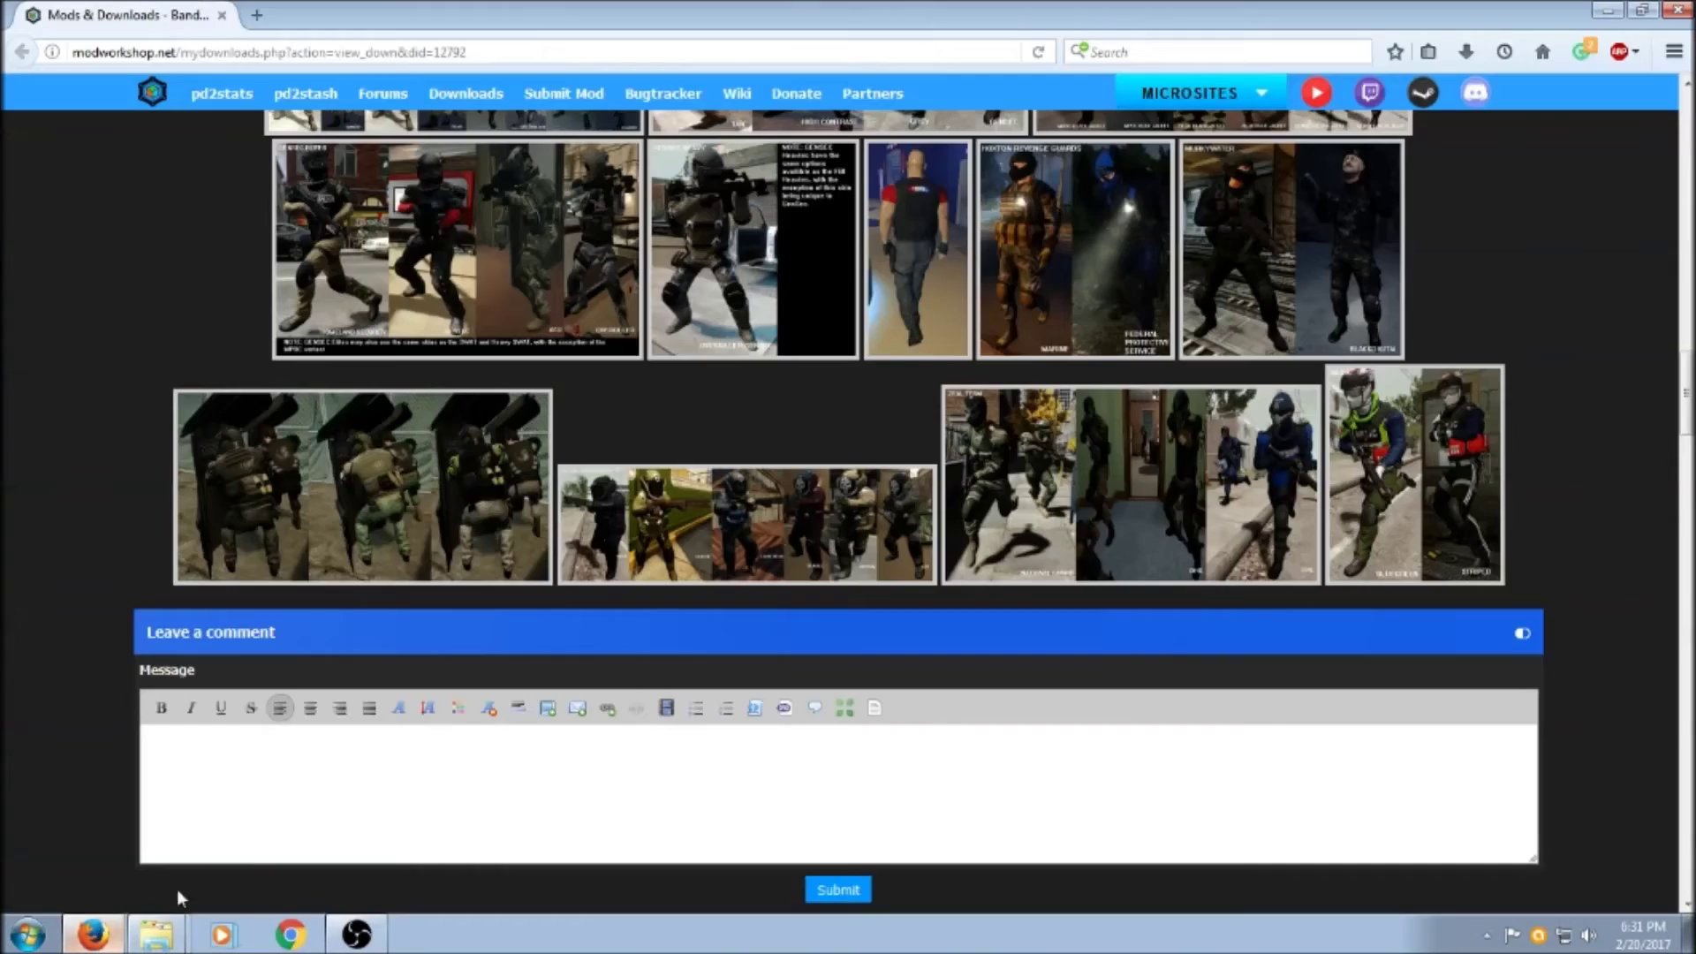
pyautogui.click(717, 505)
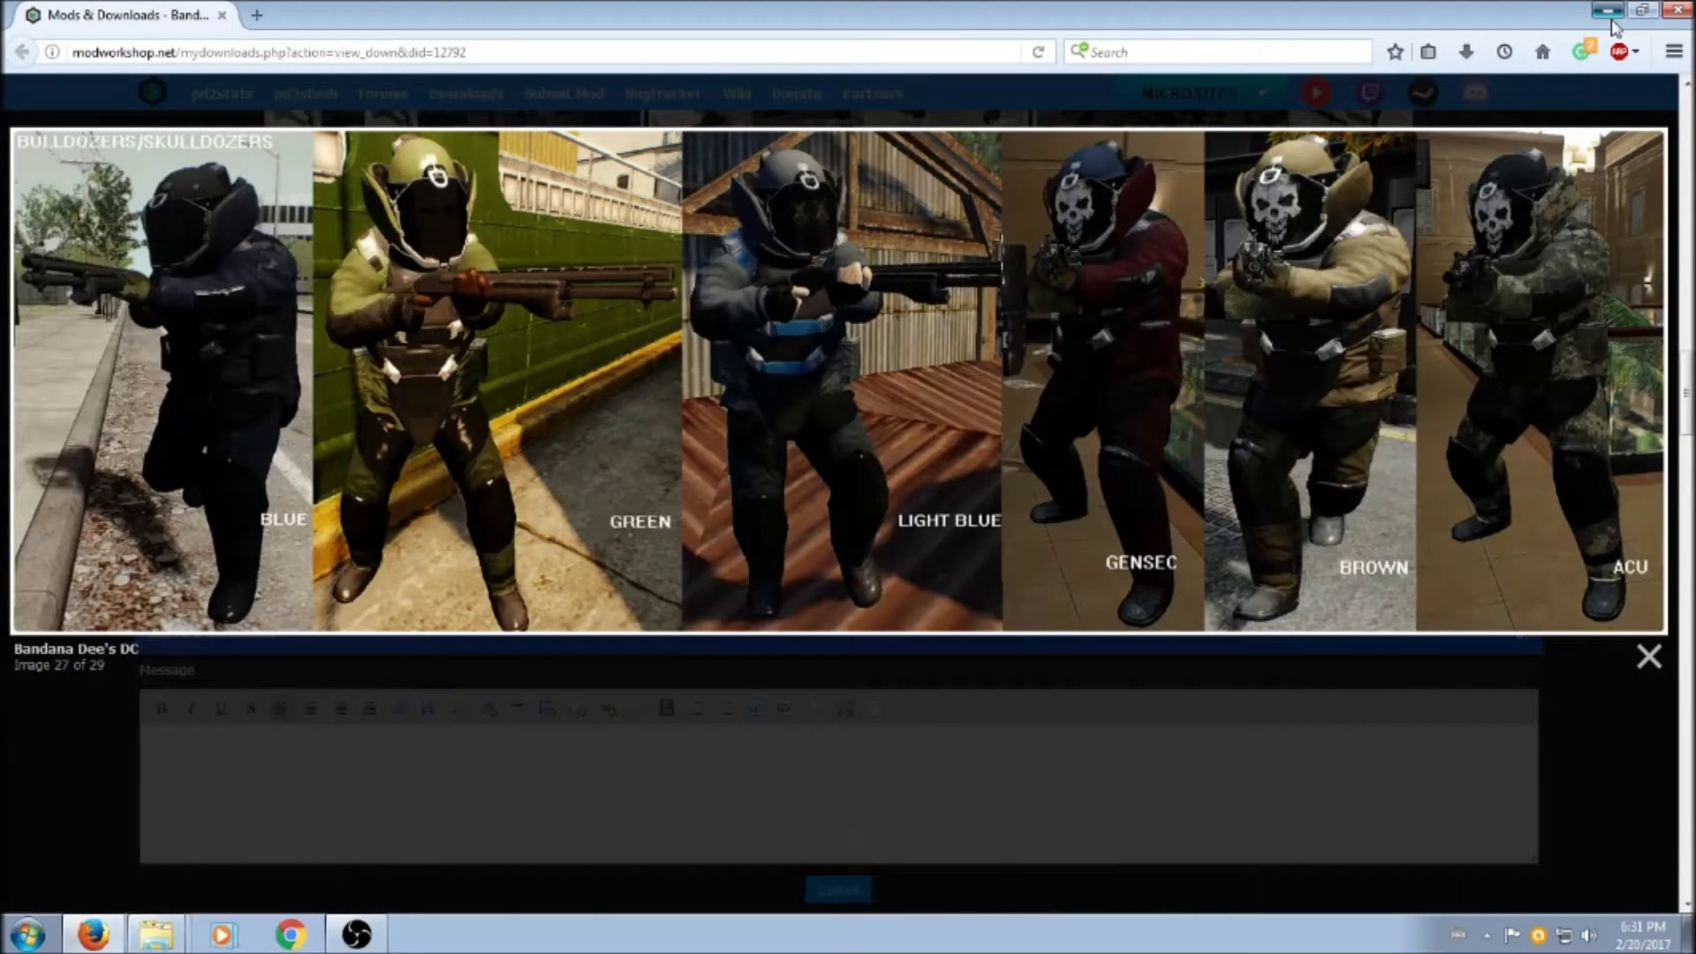
# Copy bulldozer_df.texture from the light blue Reinfield Bulldozer variant into New Cops' shared_textures folder.
pyautogui.hotkey('alt', 'Tab')
pyautogui.doubleClick(544, 430)
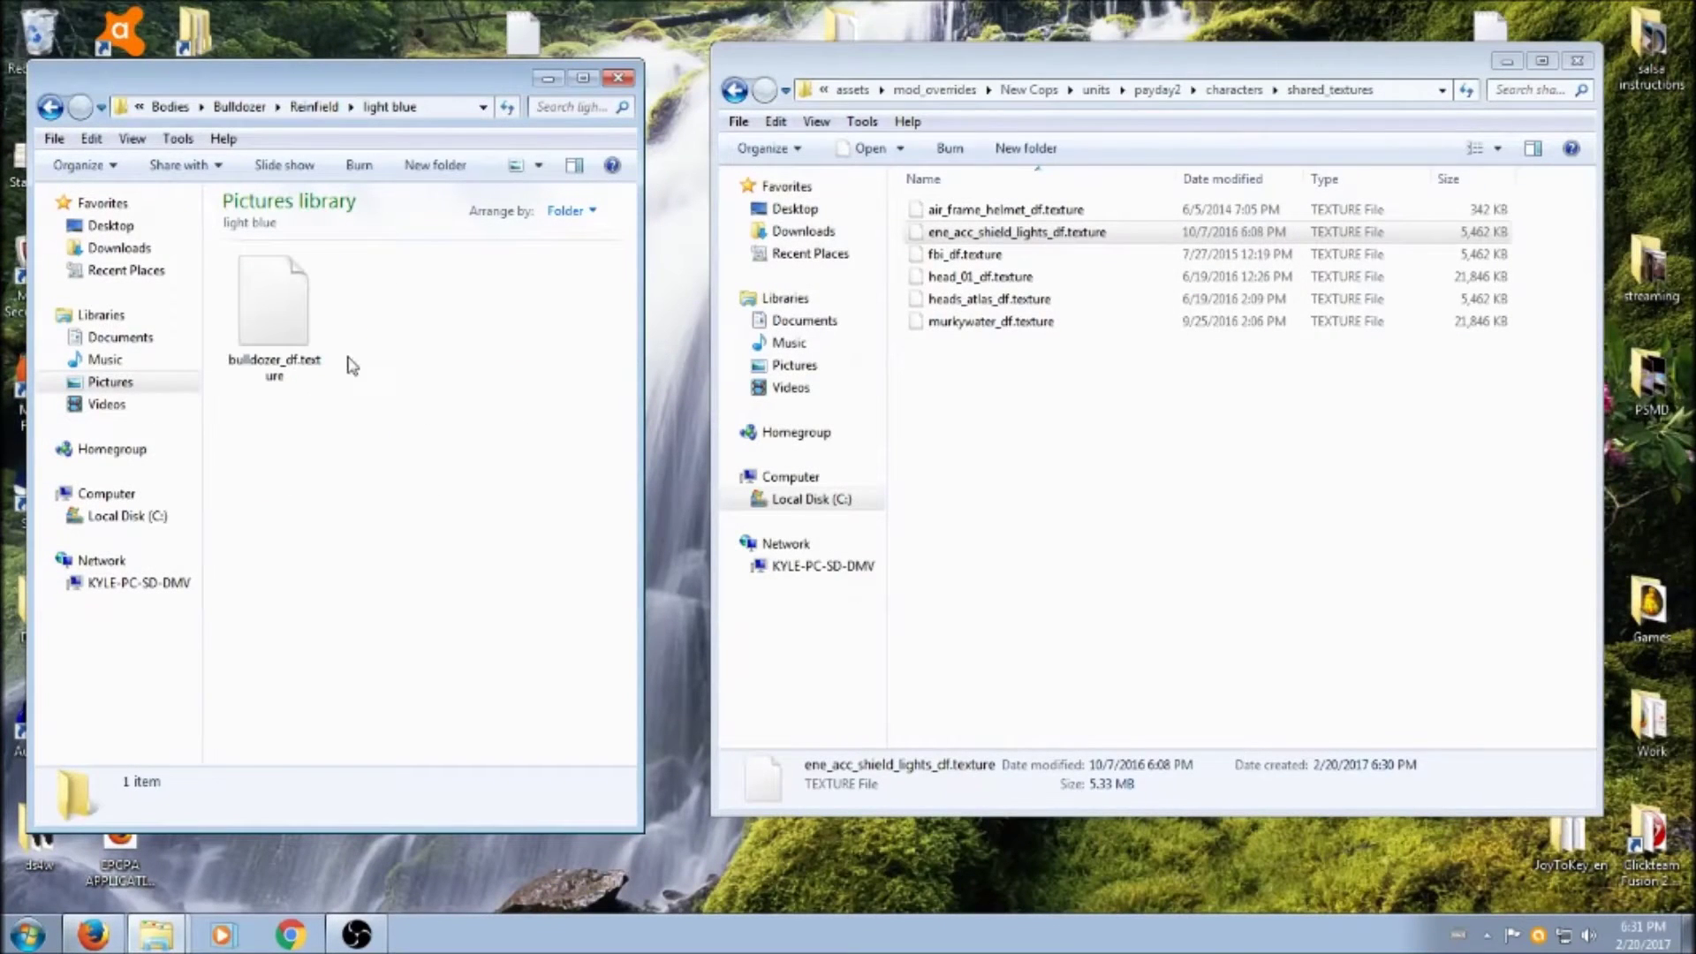
pyautogui.click(293, 316)
pyautogui.rightClick(294, 317)
pyautogui.click(389, 606)
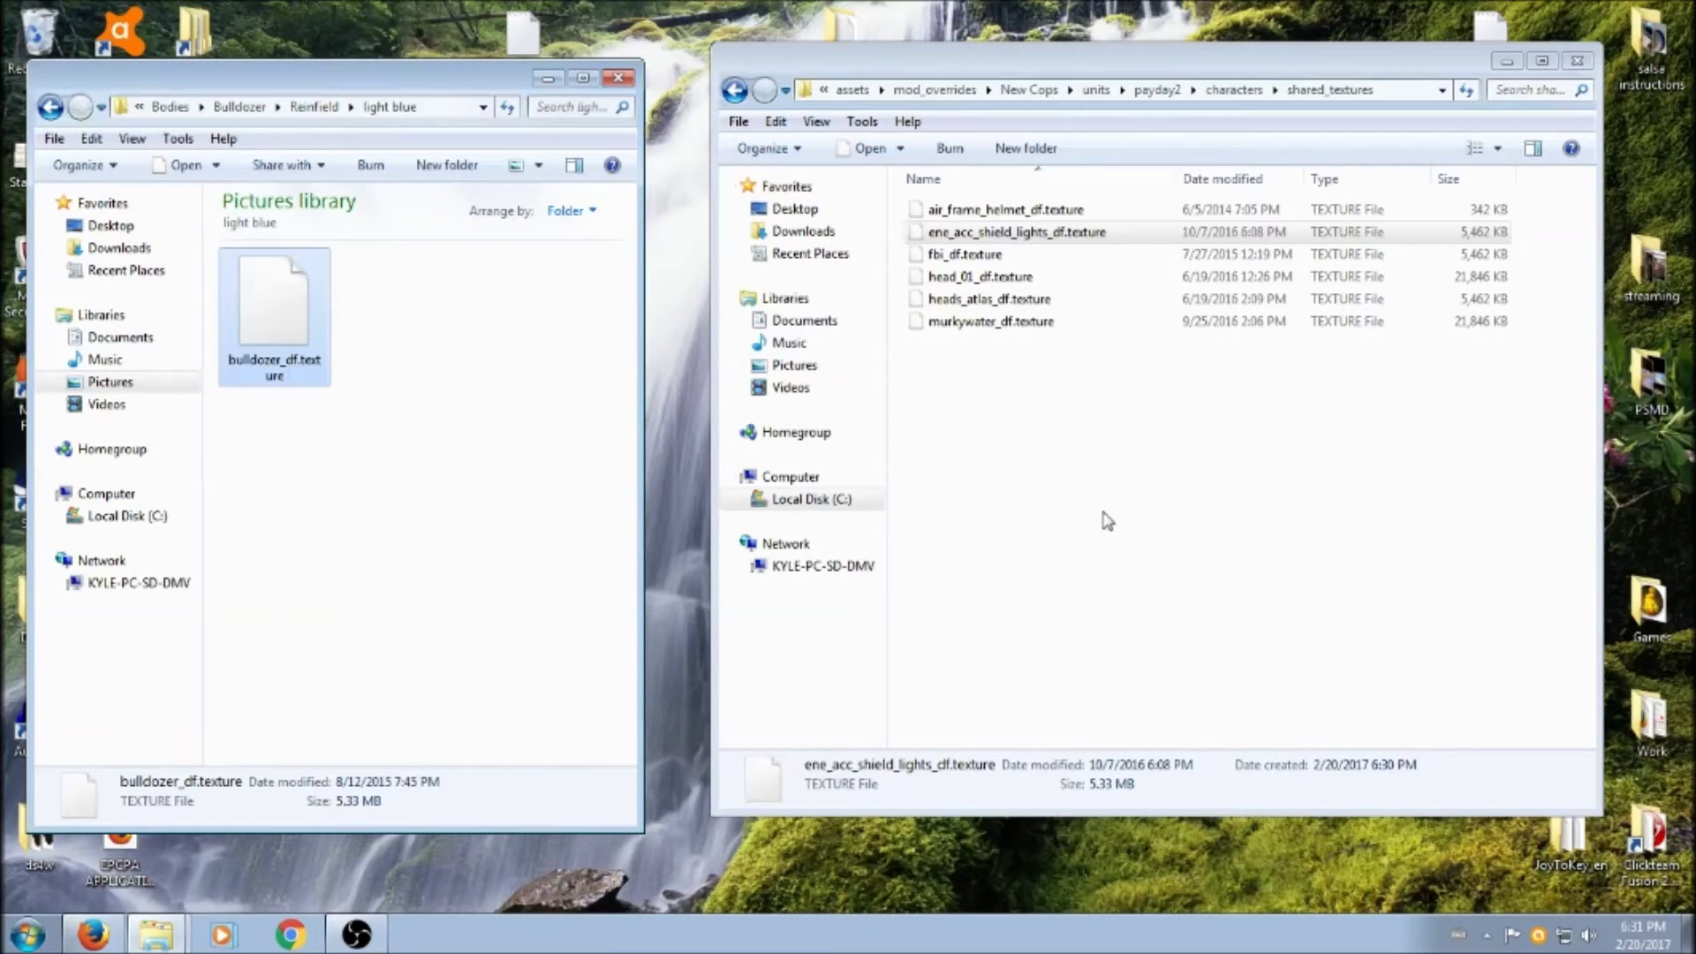
pyautogui.click(1033, 510)
pyautogui.rightClick(1032, 509)
pyautogui.click(1078, 650)
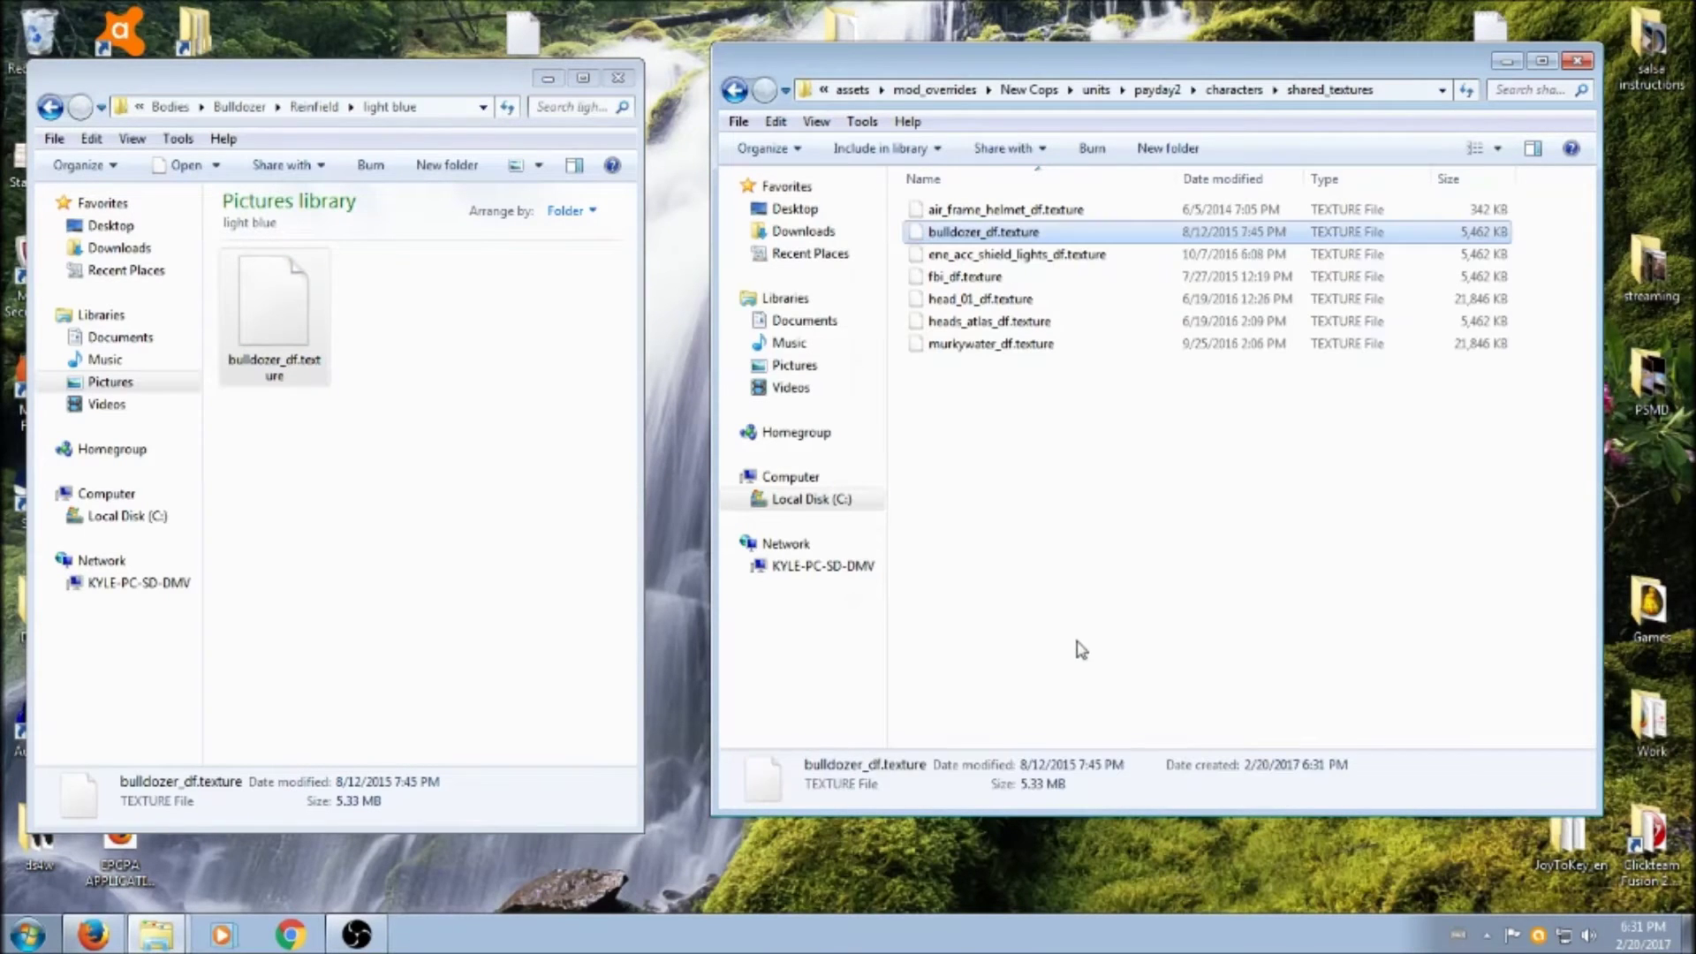
pyautogui.click(500, 559)
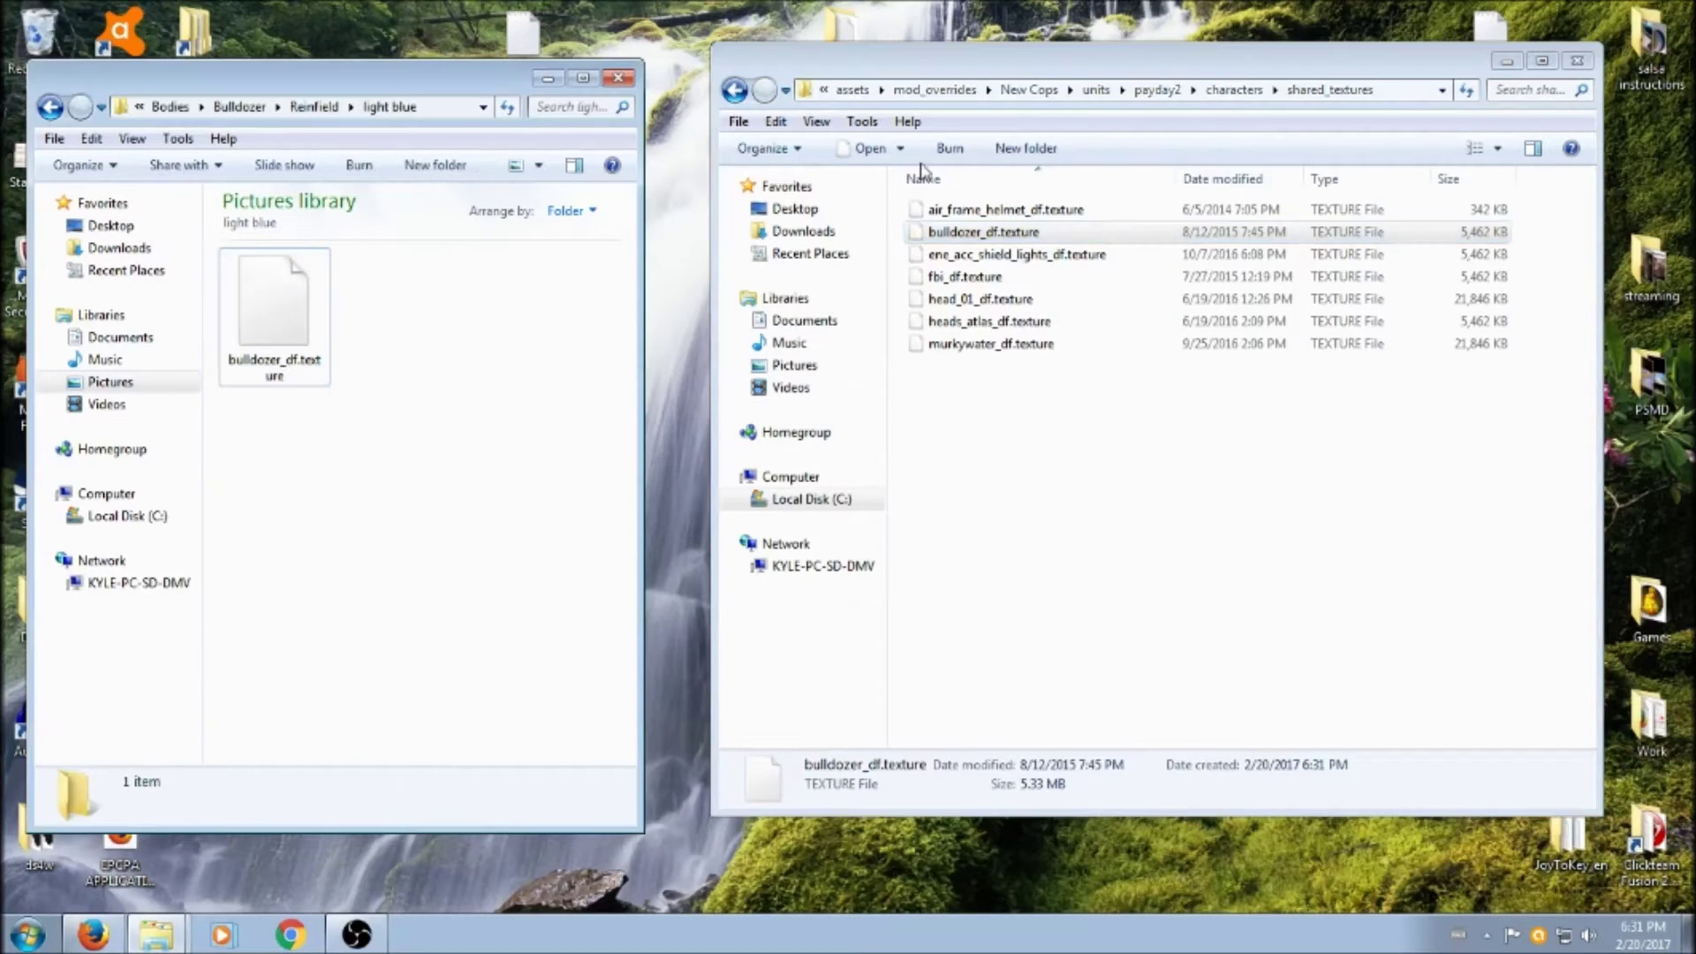
# Copy bulldozer_saiga_df.texture from the blue variant in the Bulldozer's Izhma folder into New Cops' shared_textures, checking the mod page preview in Firefox.
pyautogui.click(238, 107)
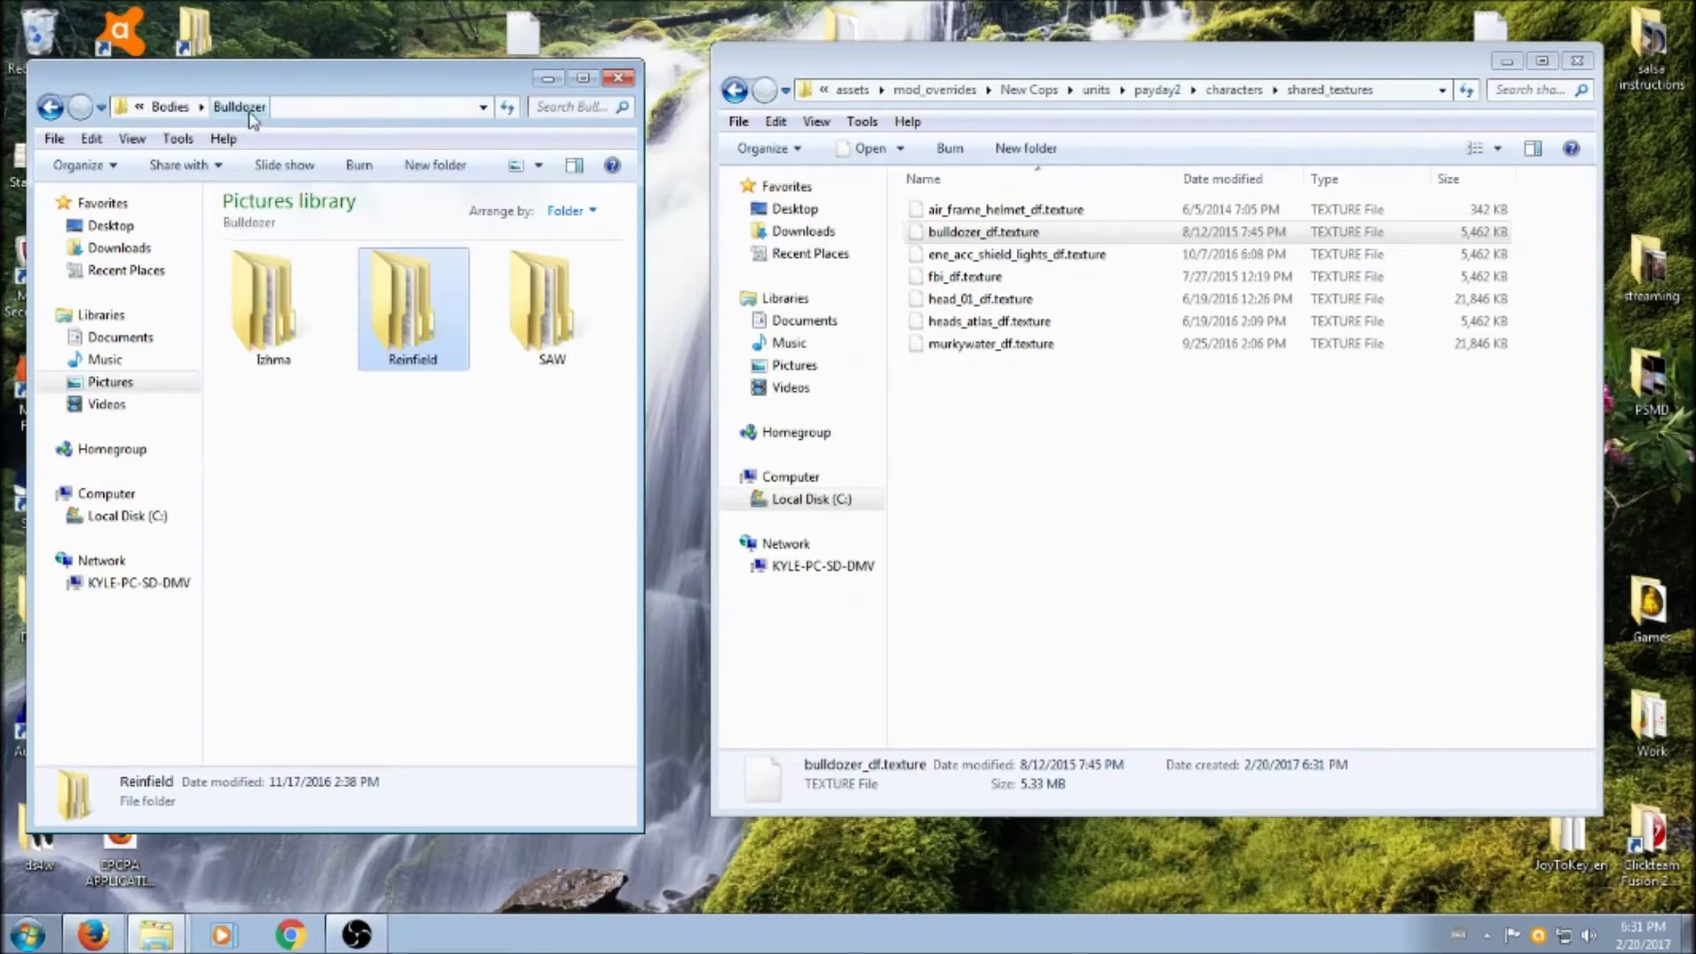
pyautogui.doubleClick(296, 323)
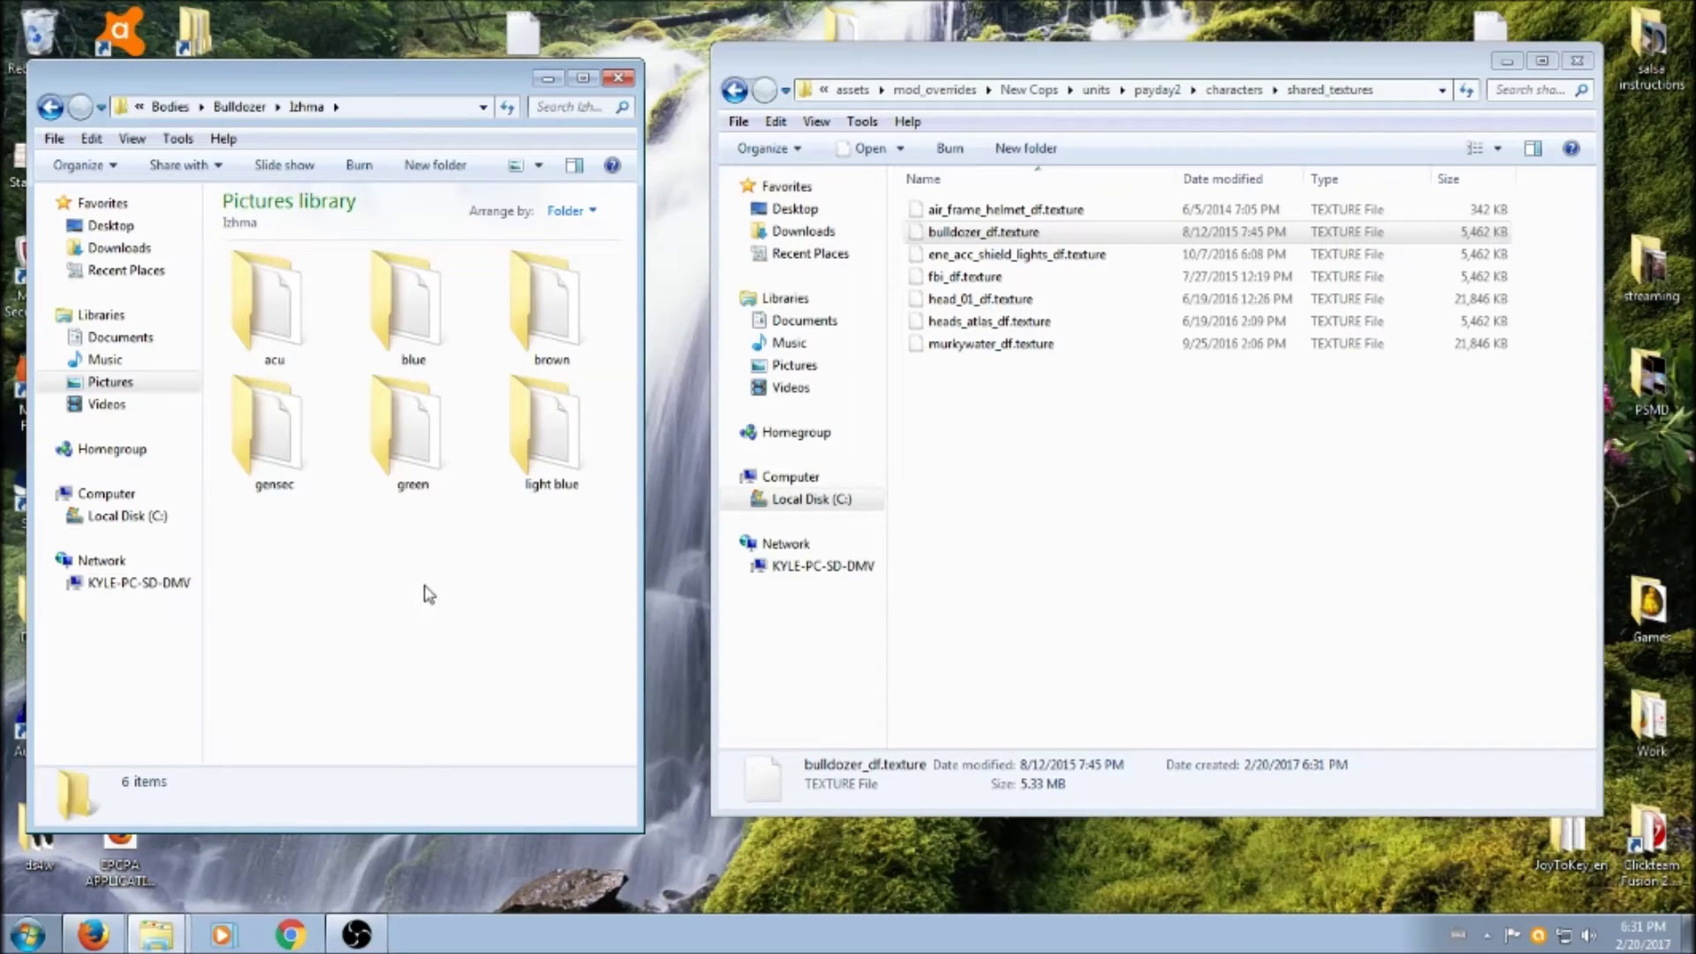
pyautogui.doubleClick(433, 274)
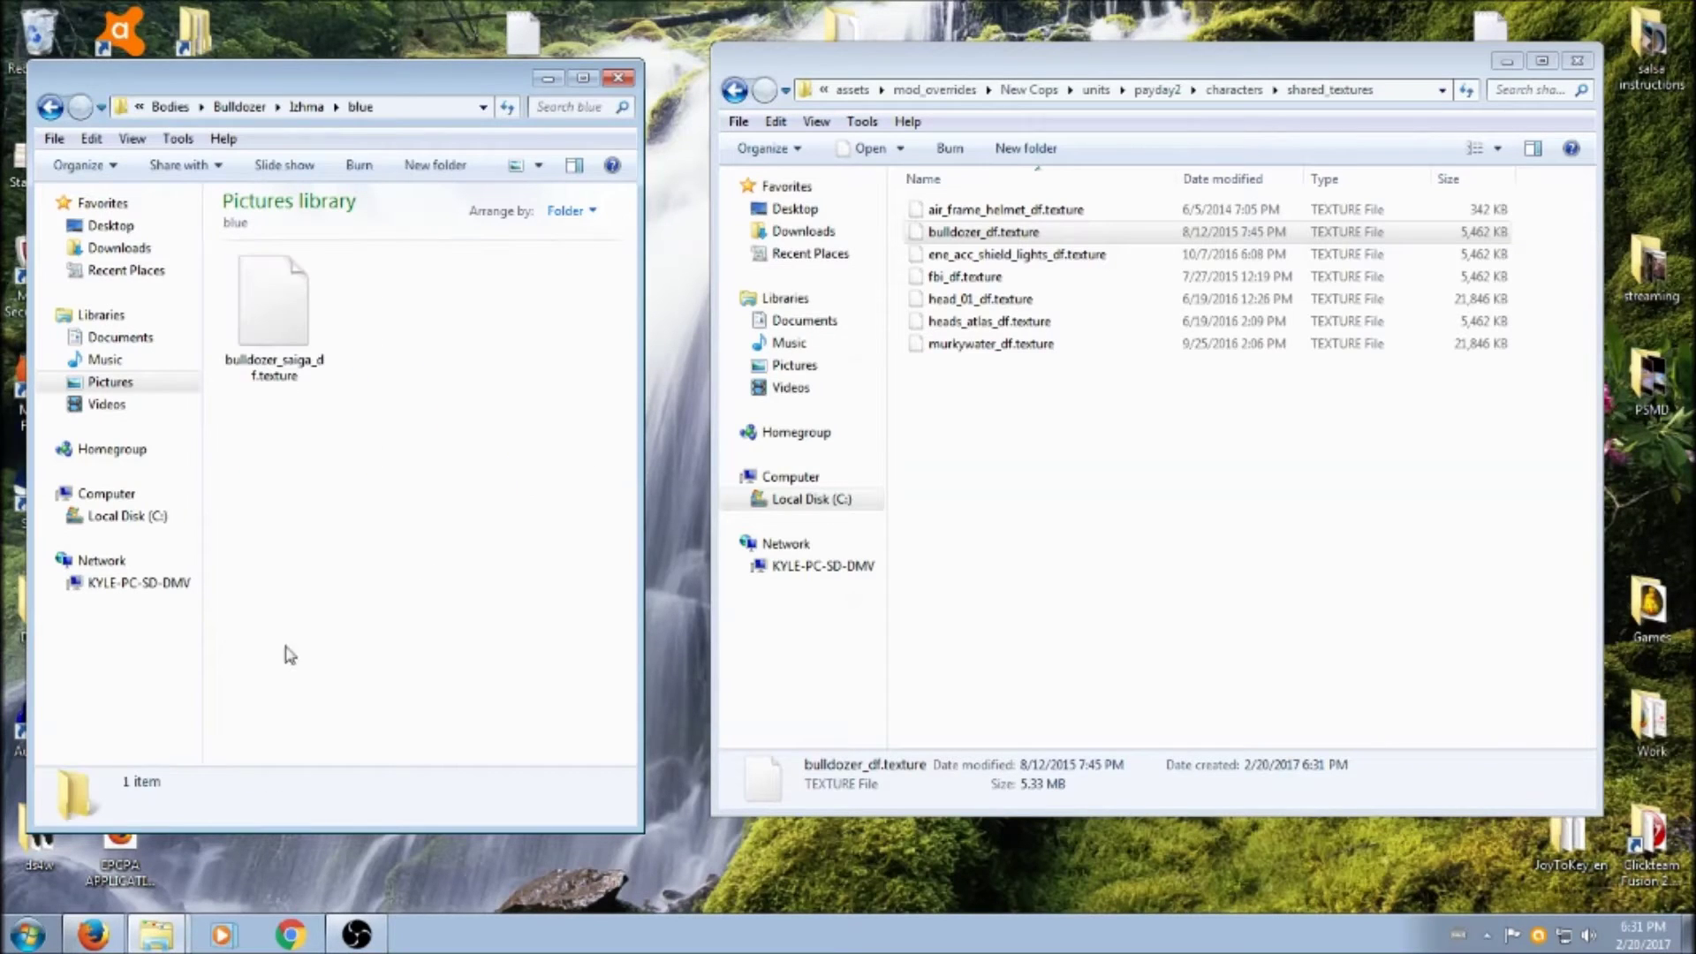
pyautogui.click(92, 934)
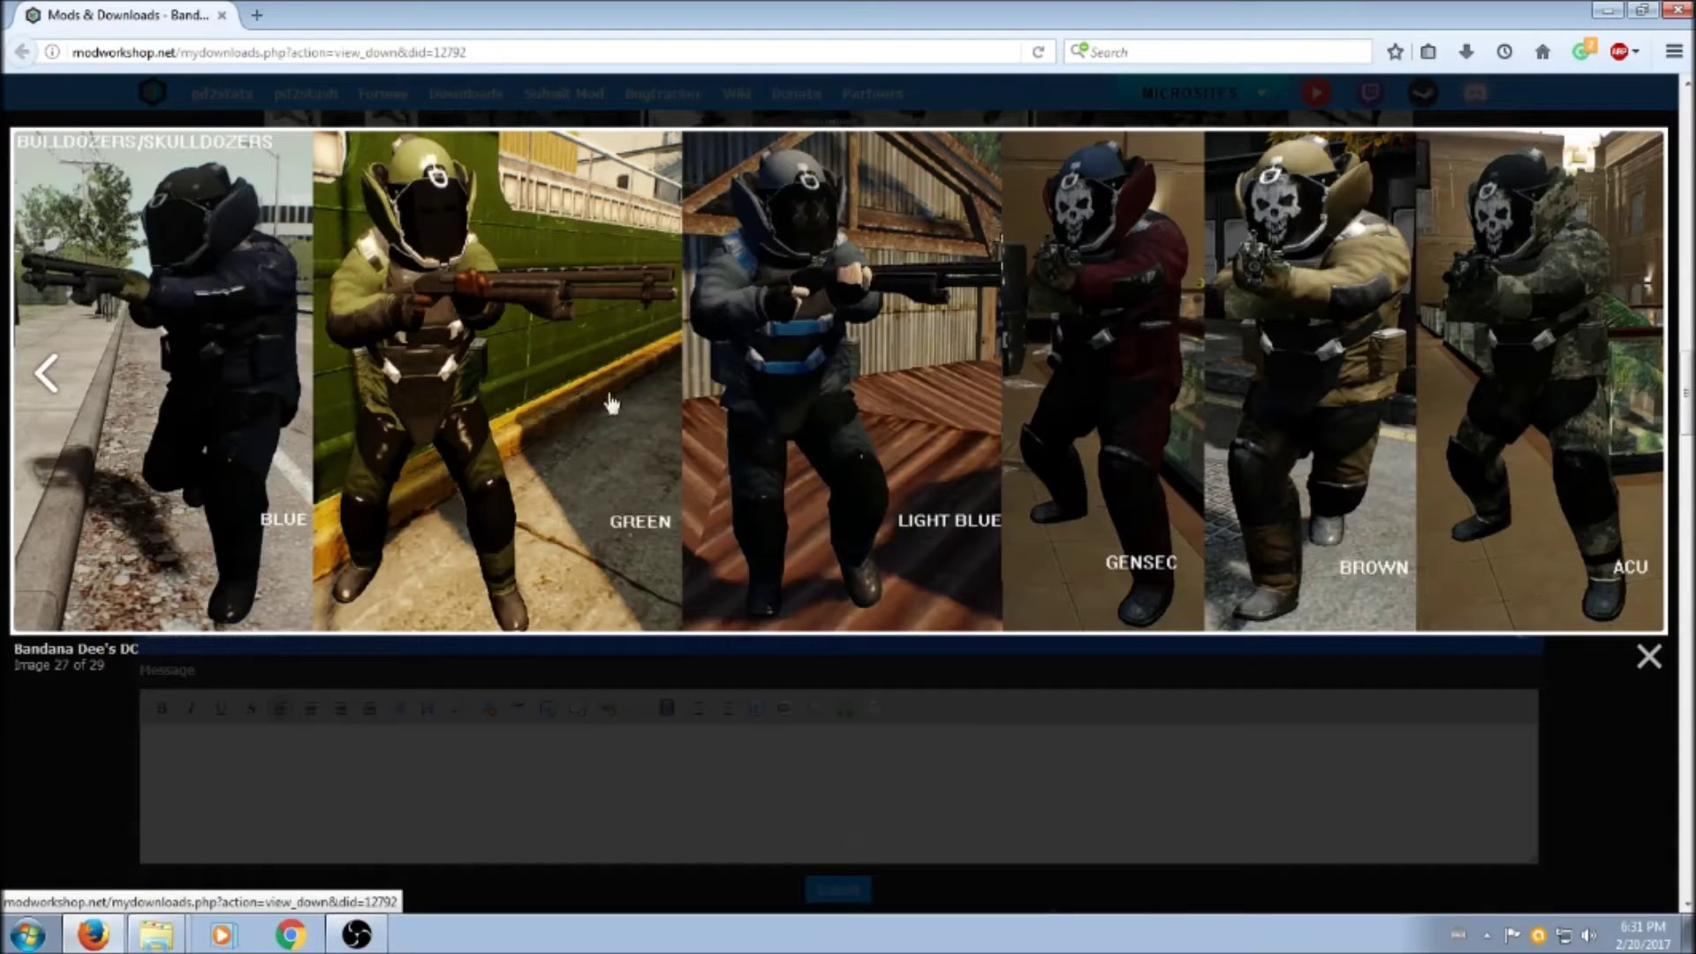
pyautogui.click(1604, 8)
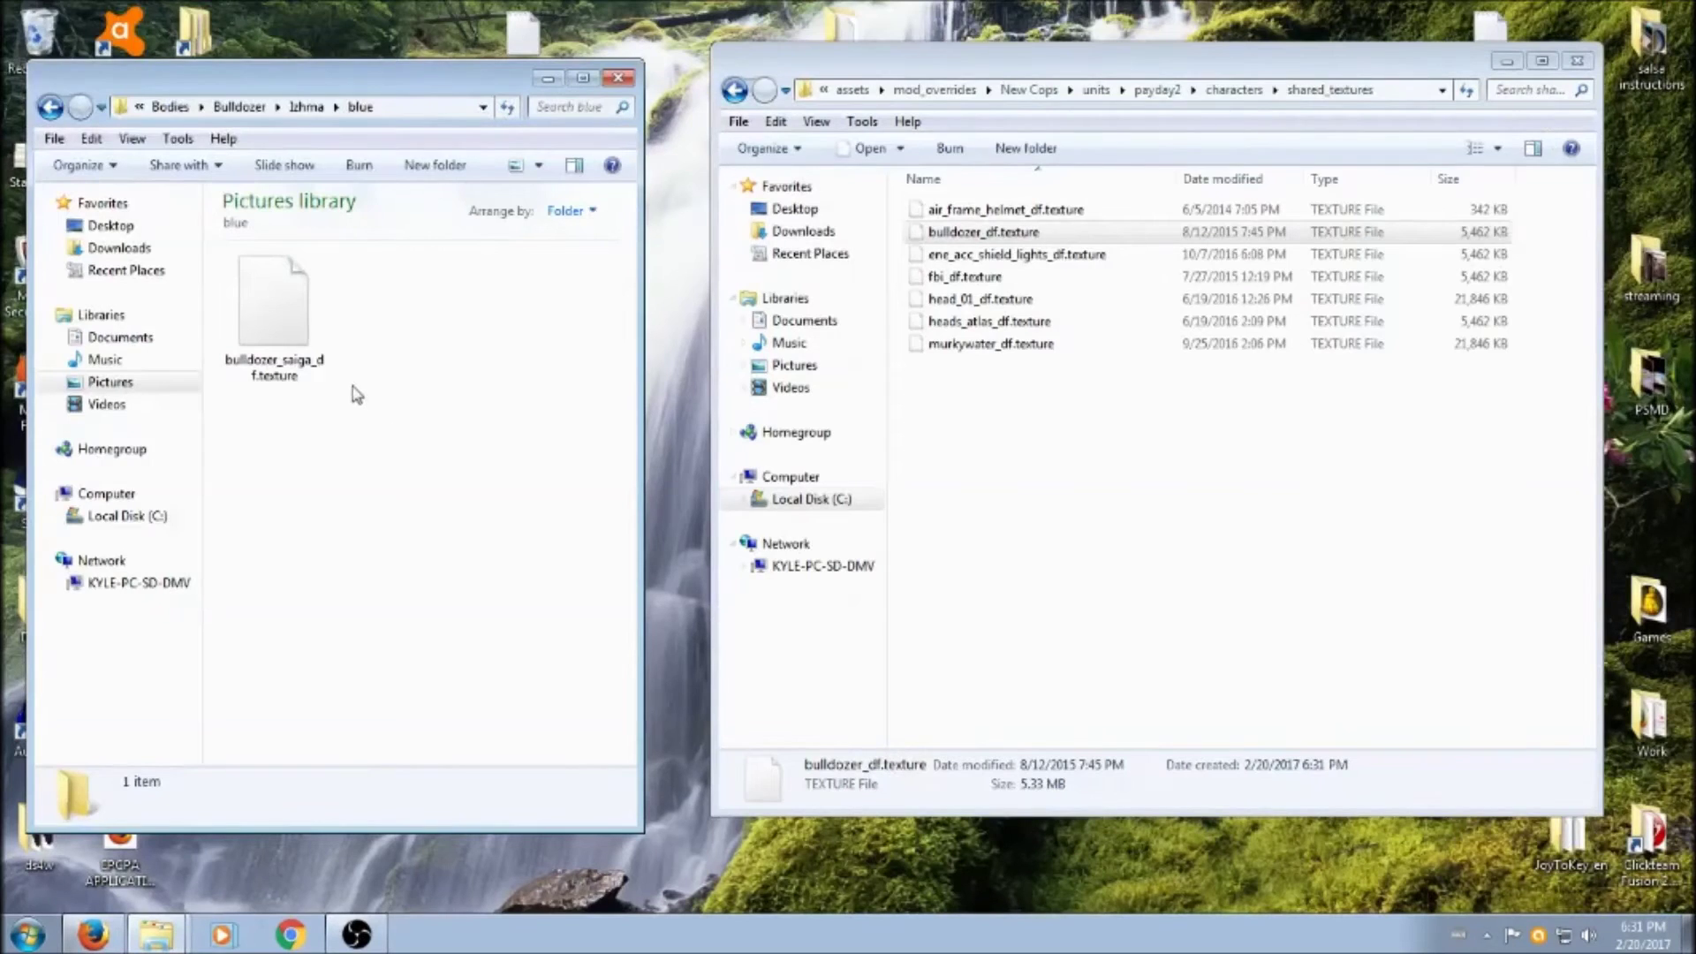
pyautogui.click(276, 310)
pyautogui.rightClick(276, 309)
pyautogui.click(327, 597)
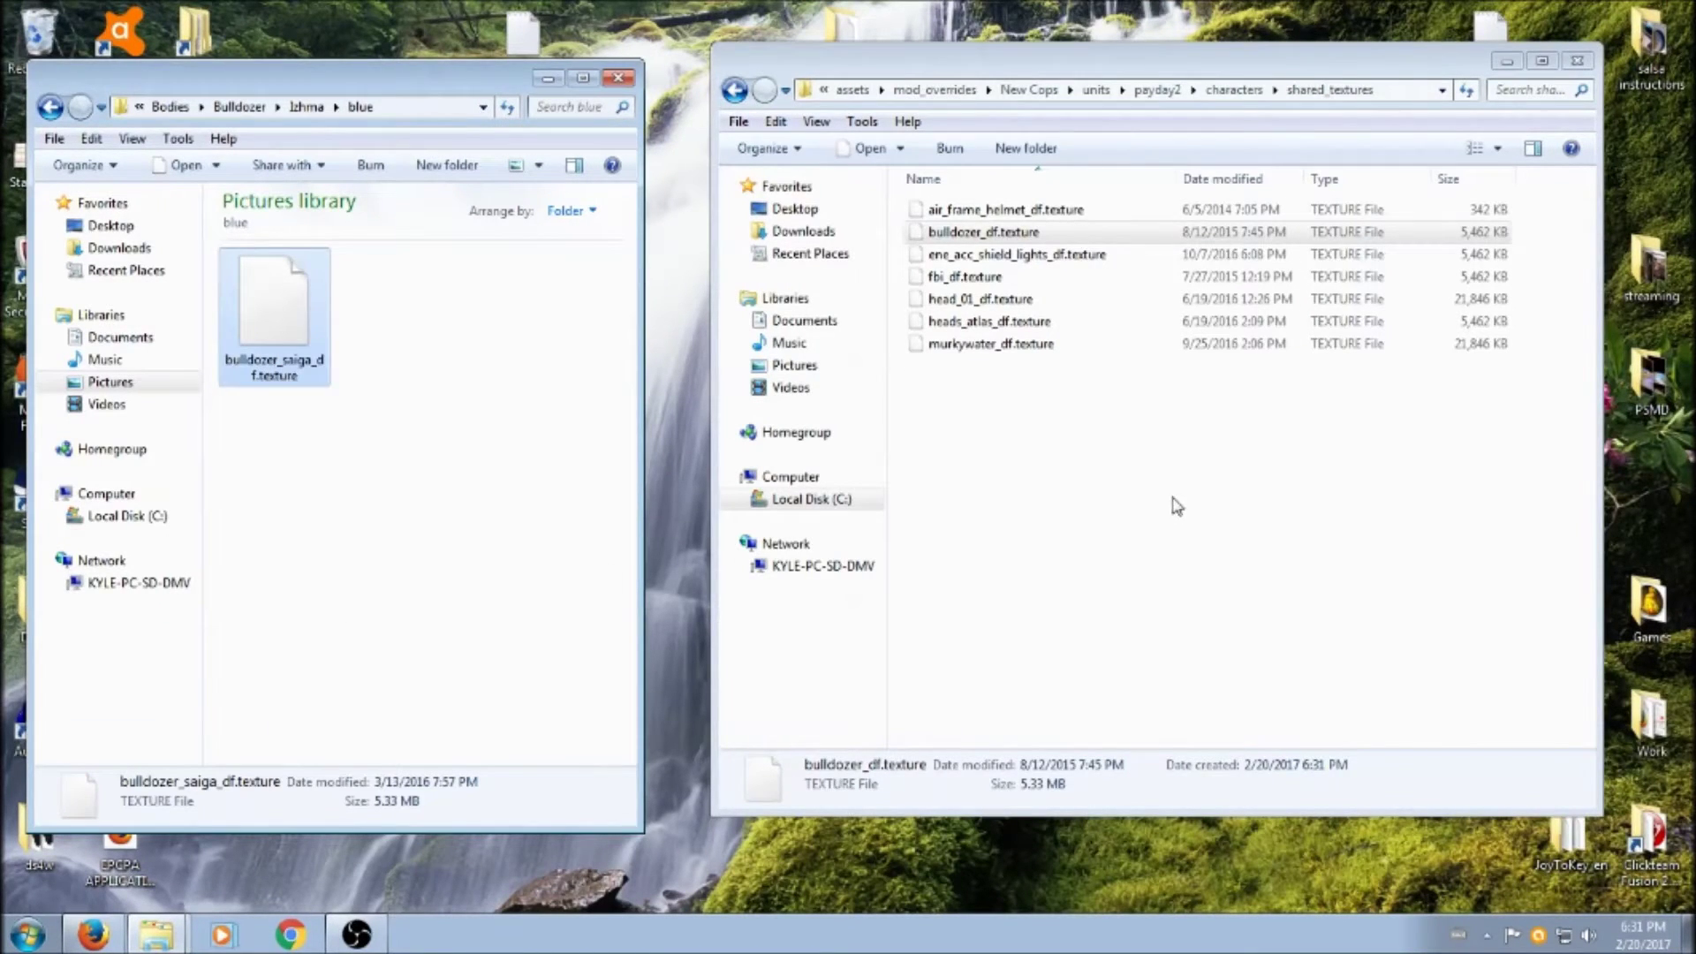
pyautogui.click(1181, 504)
pyautogui.rightClick(1008, 499)
pyautogui.click(1044, 652)
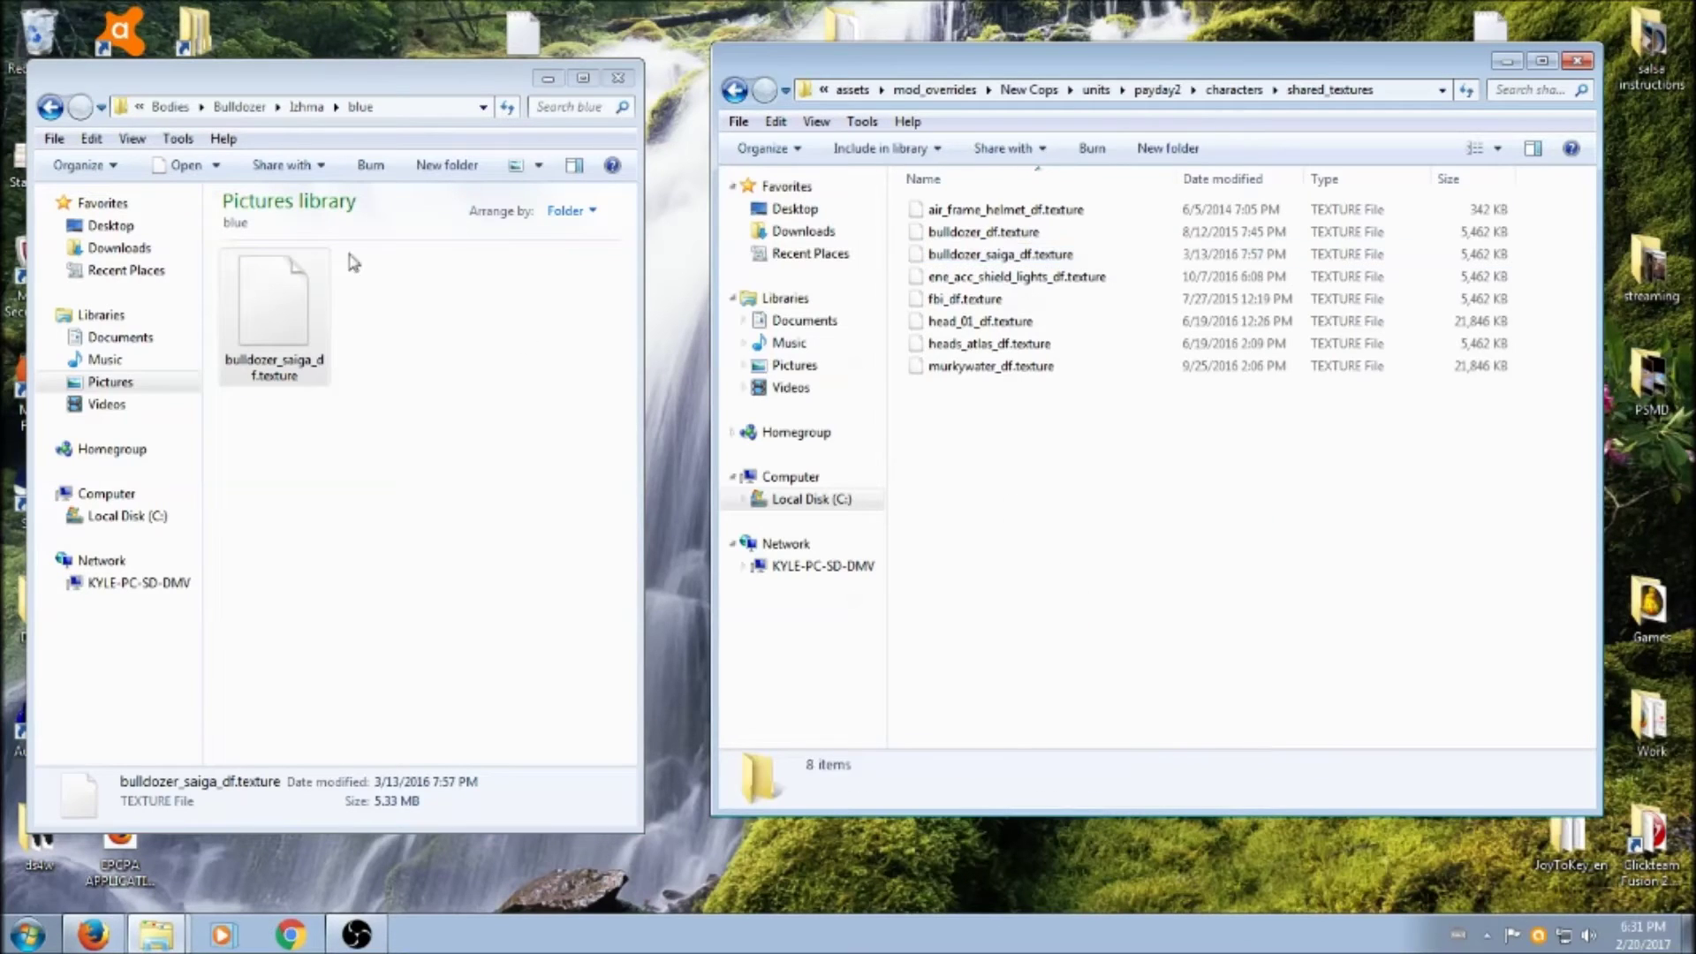
# Copy bulldozer_city_df.texture from the green variant in the Bulldozer's SAW folder into New Cops' shared_textures folder.
pyautogui.click(240, 107)
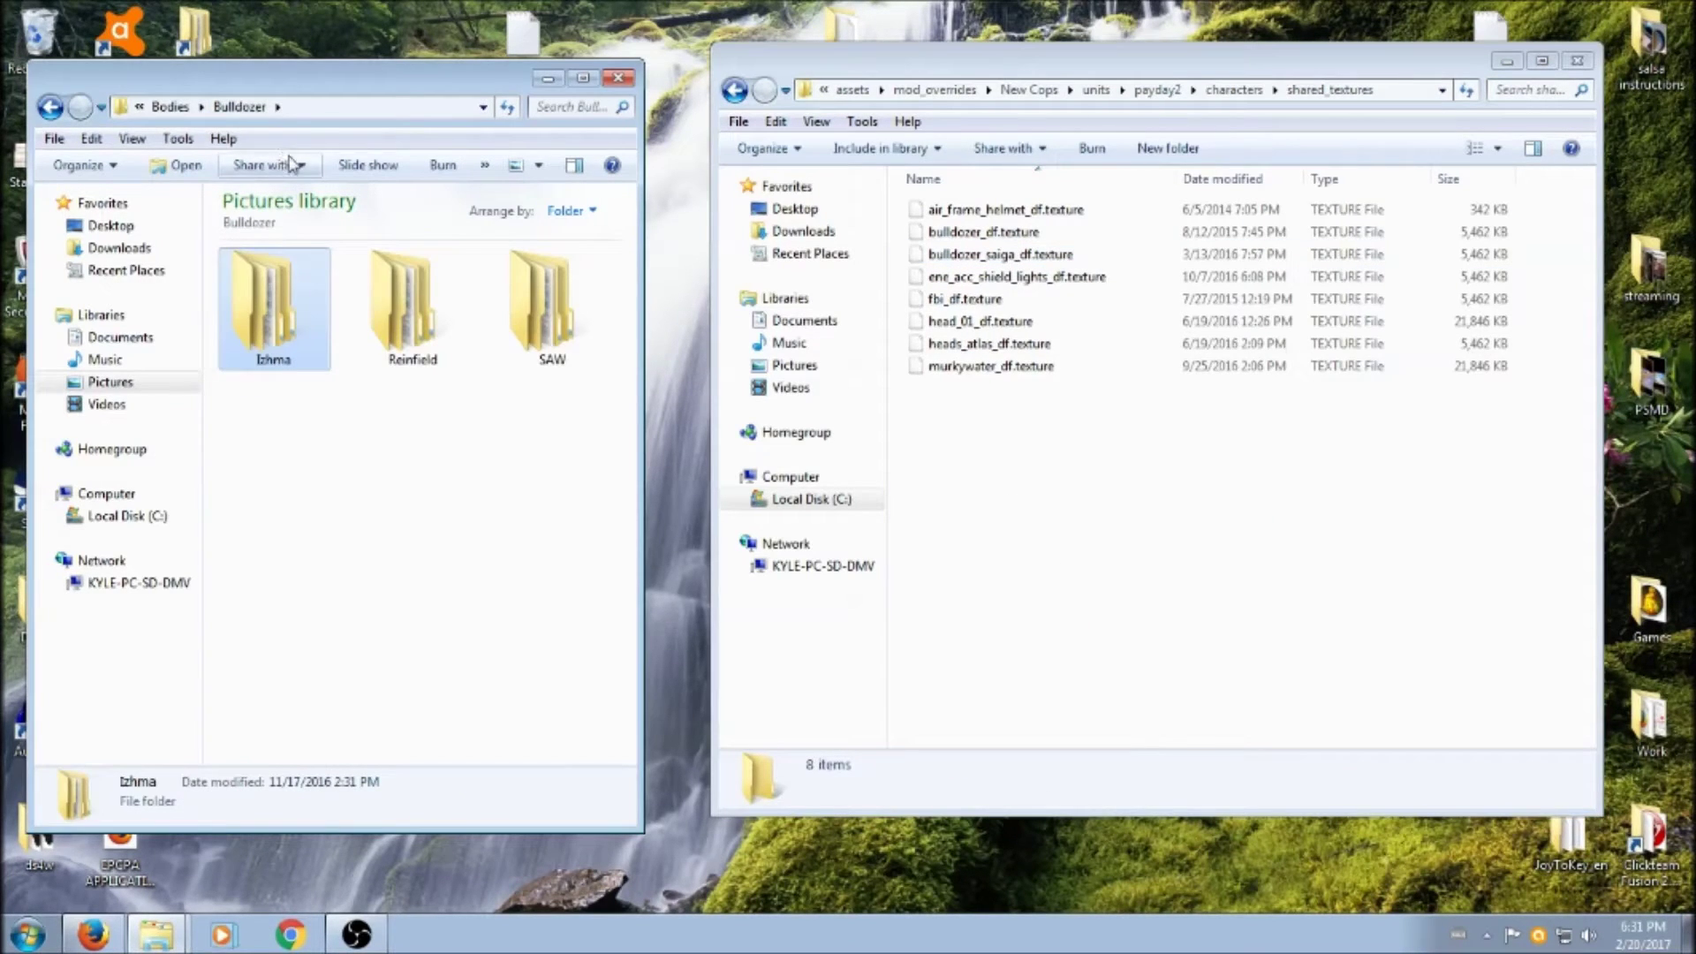
pyautogui.doubleClick(554, 336)
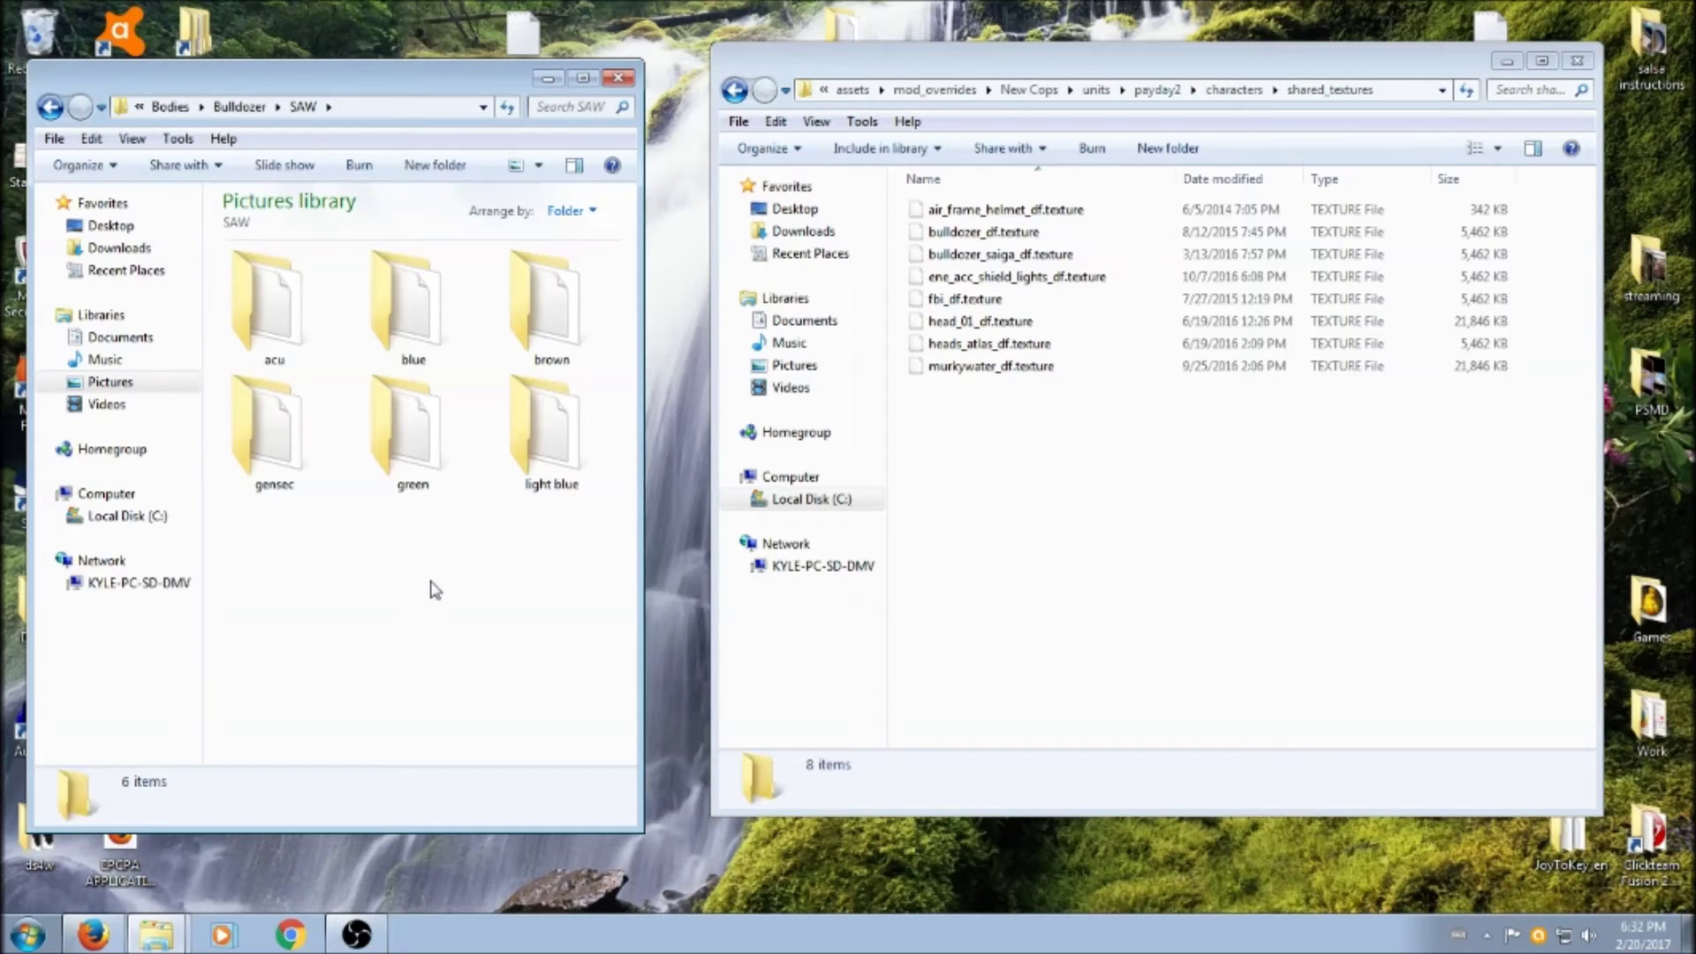
pyautogui.doubleClick(418, 448)
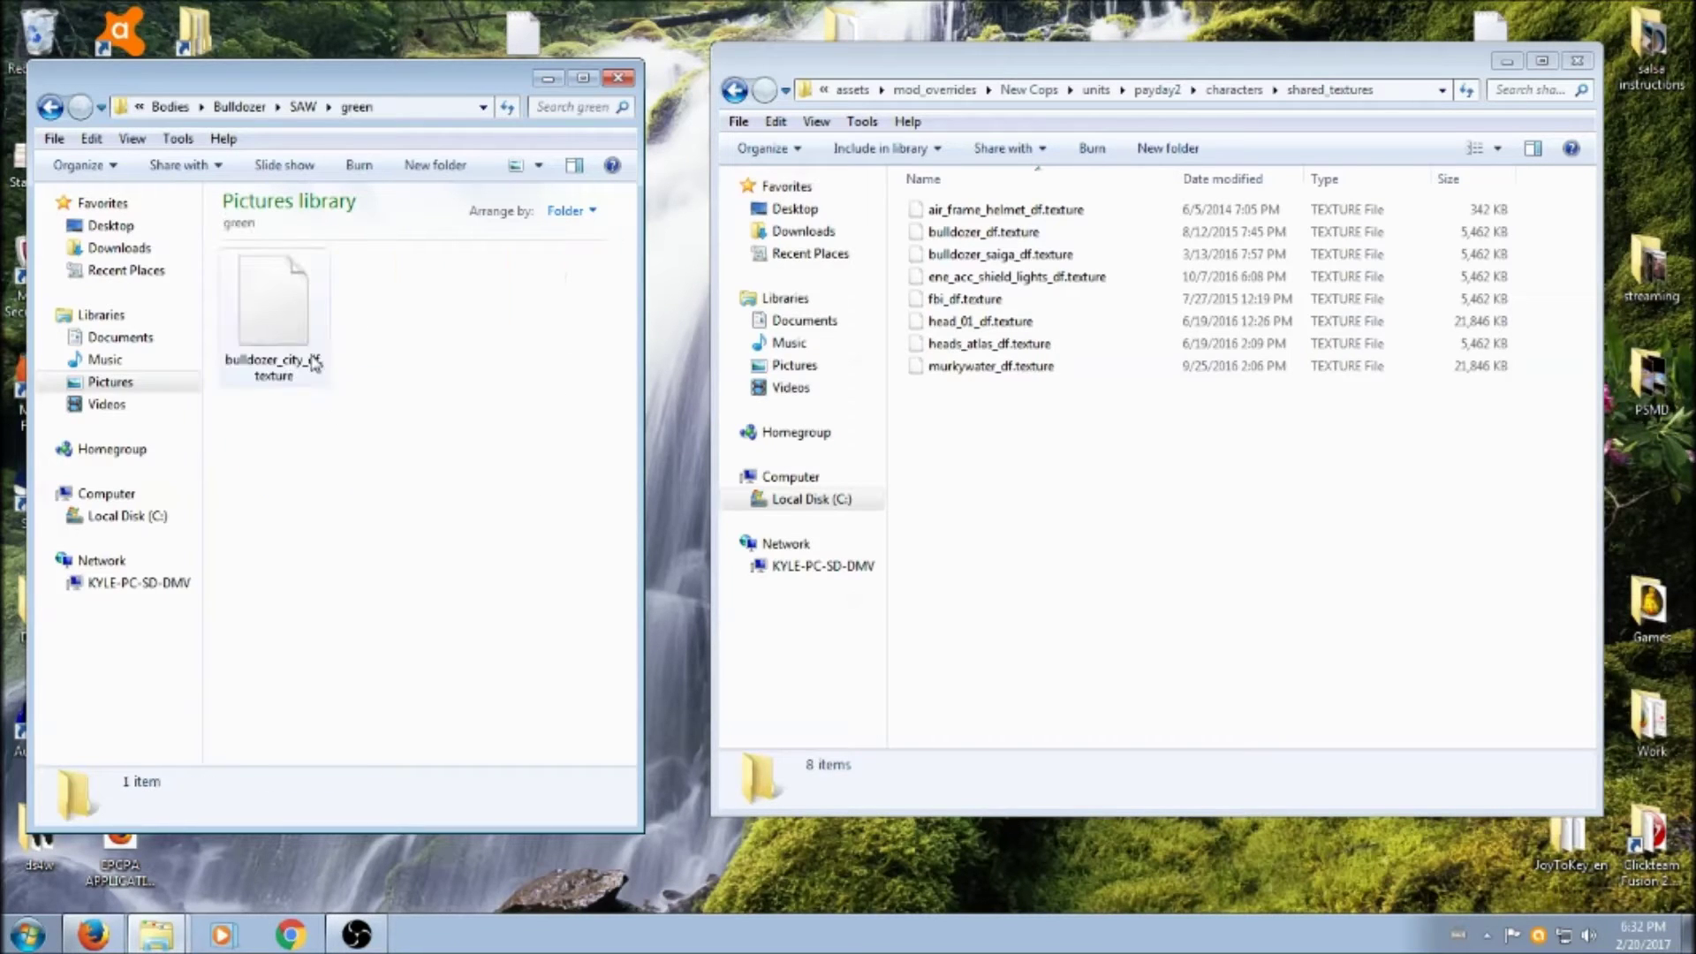
pyautogui.click(287, 318)
pyautogui.rightClick(285, 316)
pyautogui.click(344, 613)
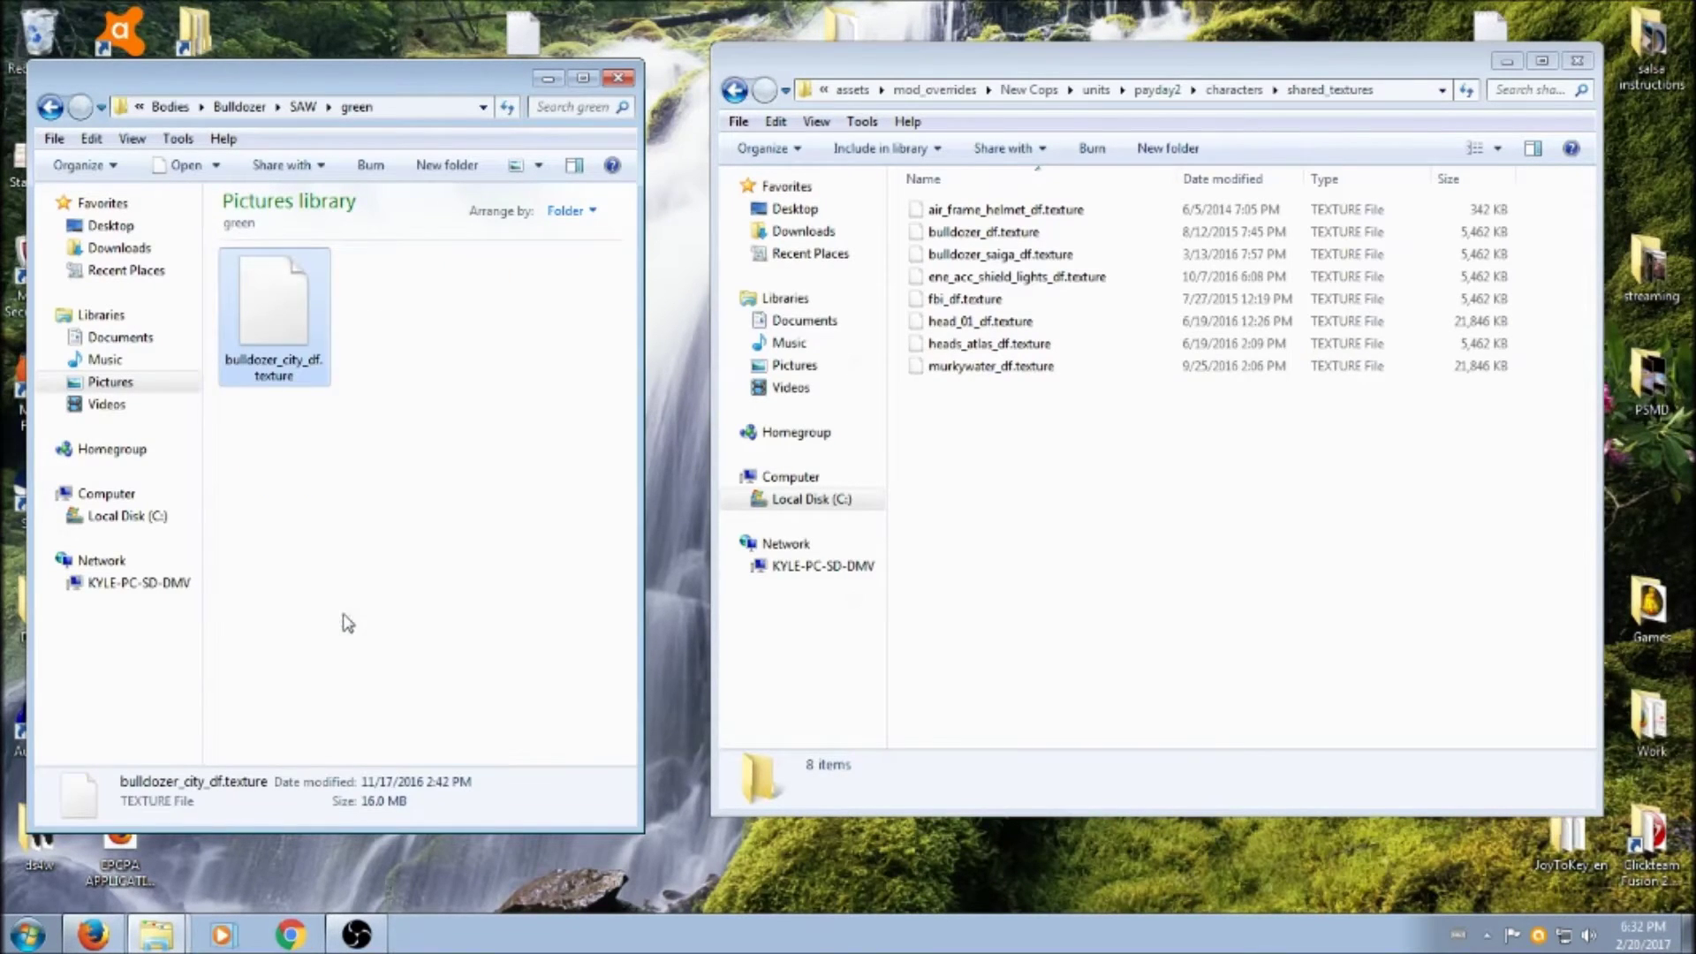
pyautogui.click(402, 605)
pyautogui.rightClick(1079, 567)
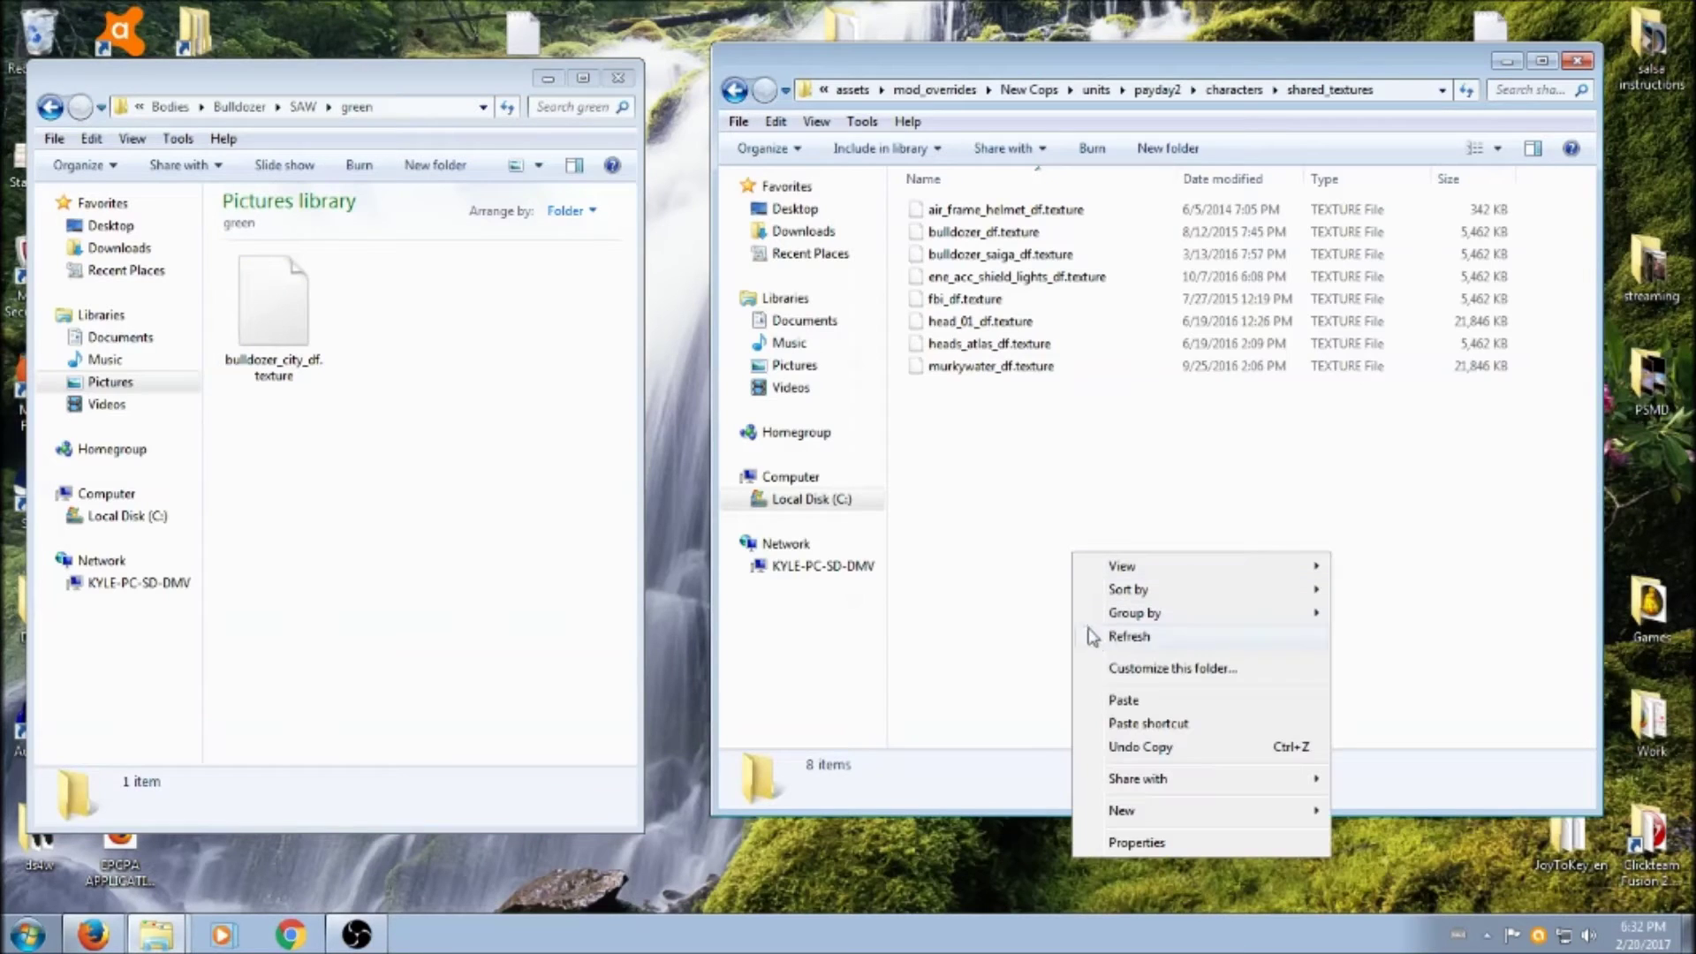
pyautogui.click(1120, 700)
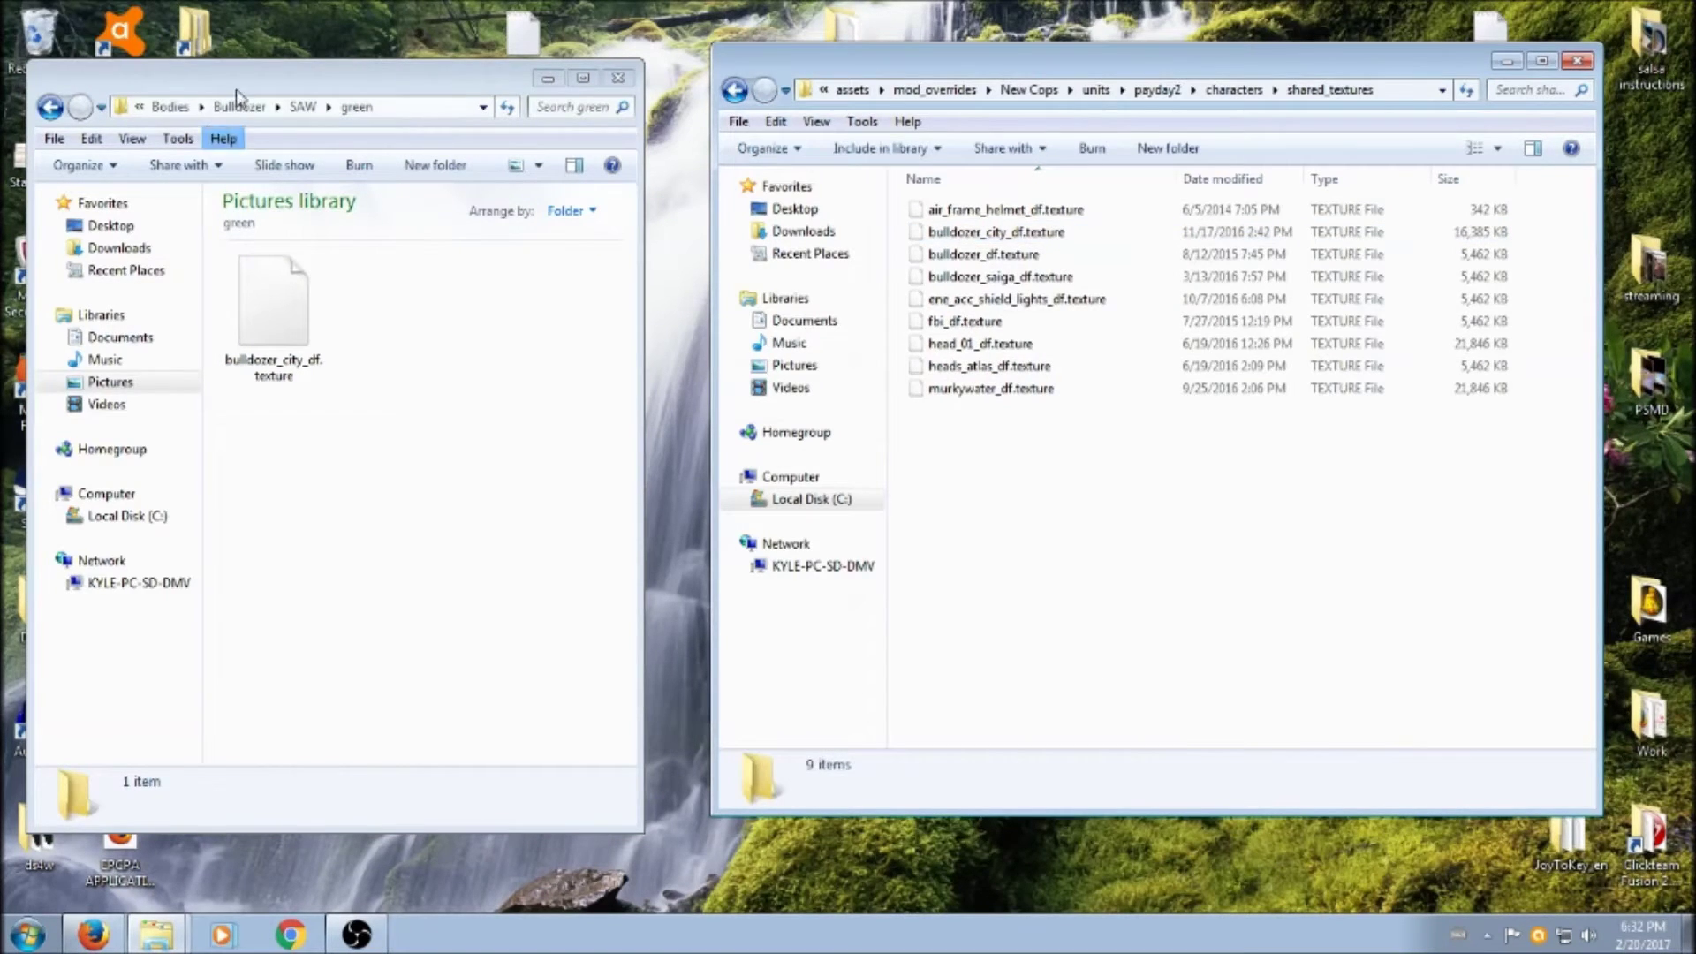
# Return to the Bodies folder and select the Cloaker folder among the remaining units.
pyautogui.click(170, 106)
pyautogui.click(274, 305)
pyautogui.click(402, 305)
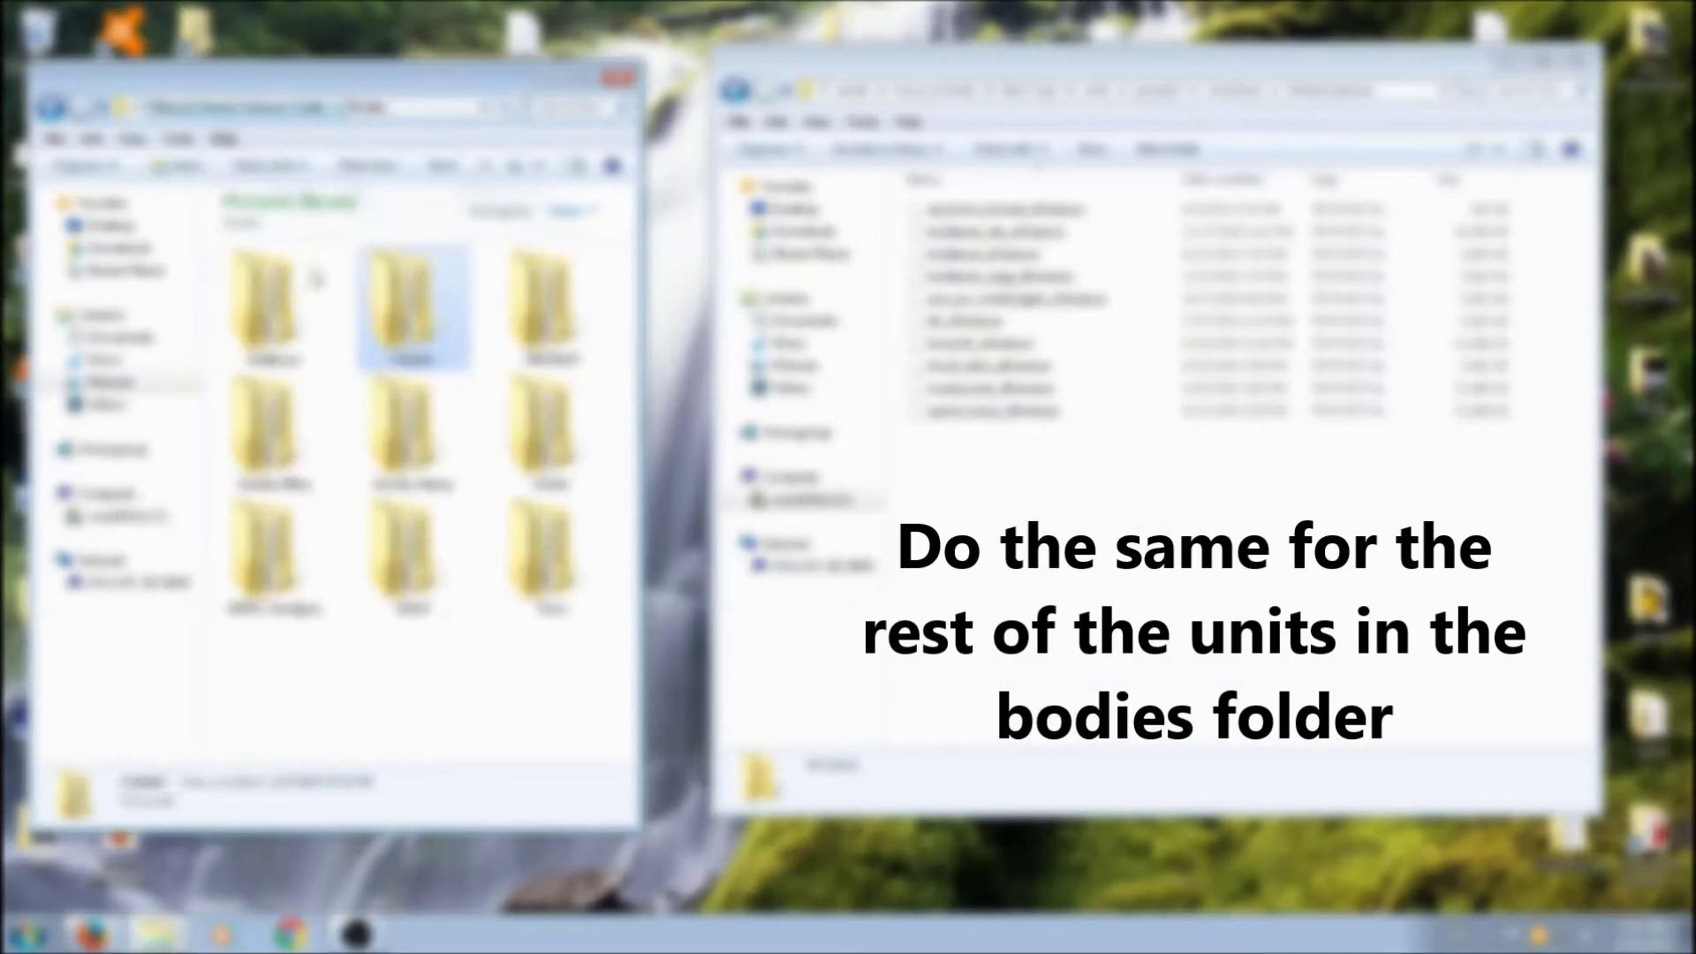
pyautogui.click(618, 257)
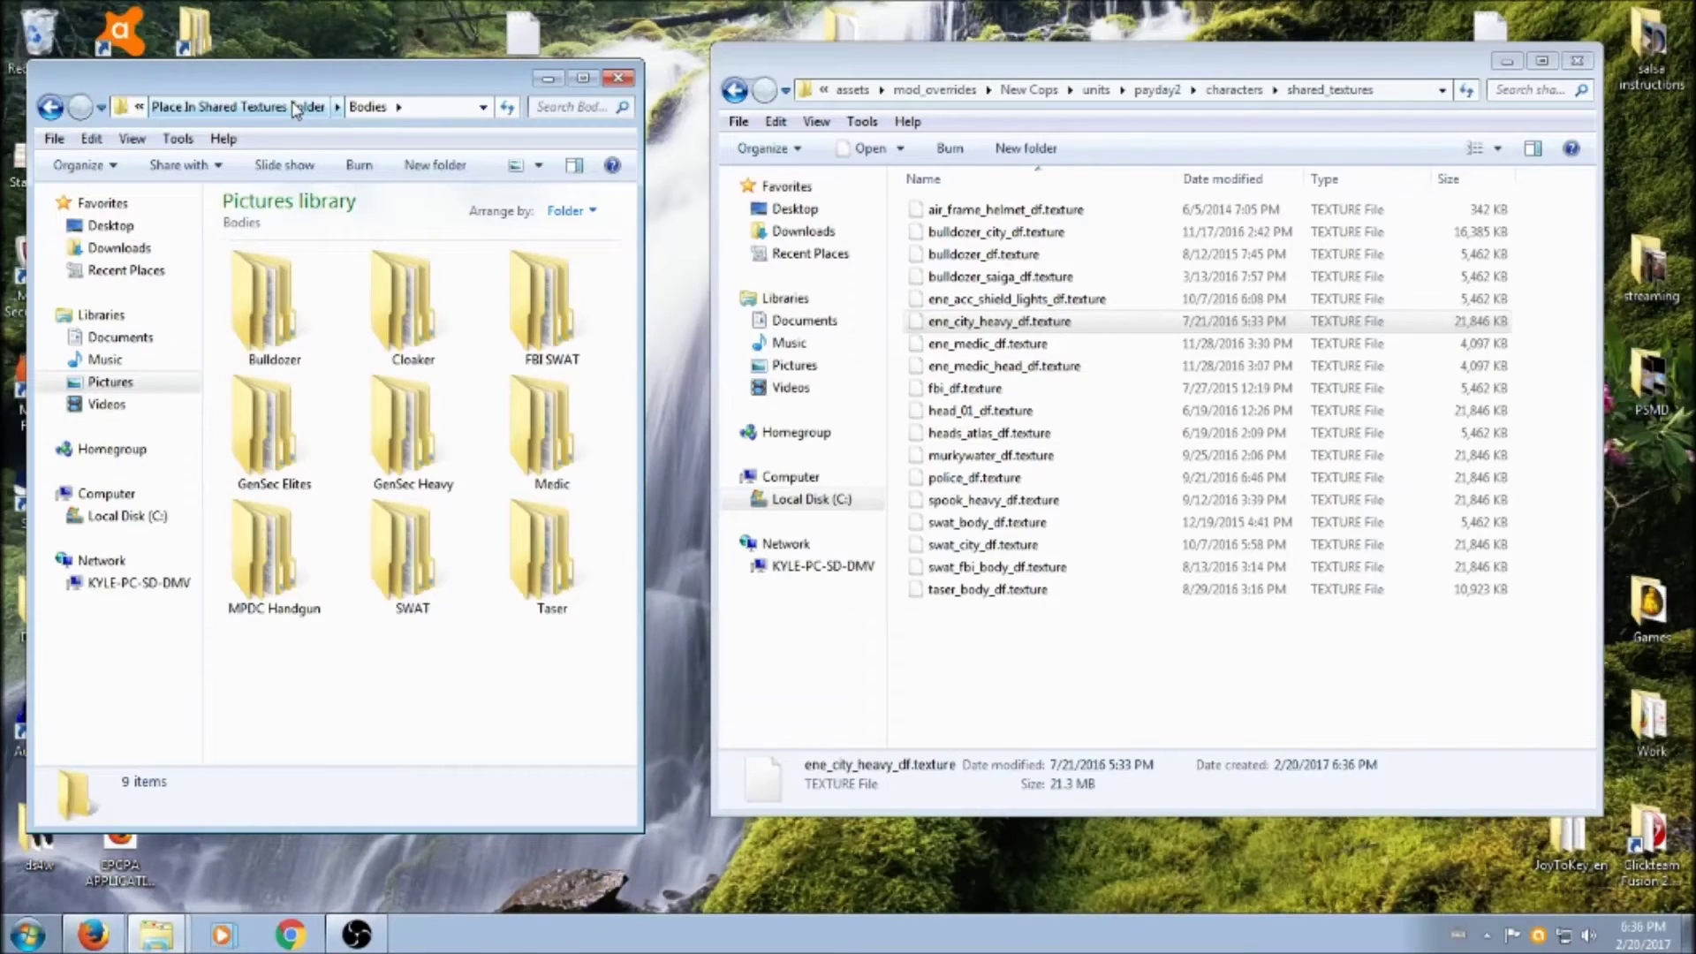
# Open the SWAT folder under Helmets in Place In Shared Textures Folder and widen the source window slightly.
pyautogui.click(295, 107)
pyautogui.click(503, 623)
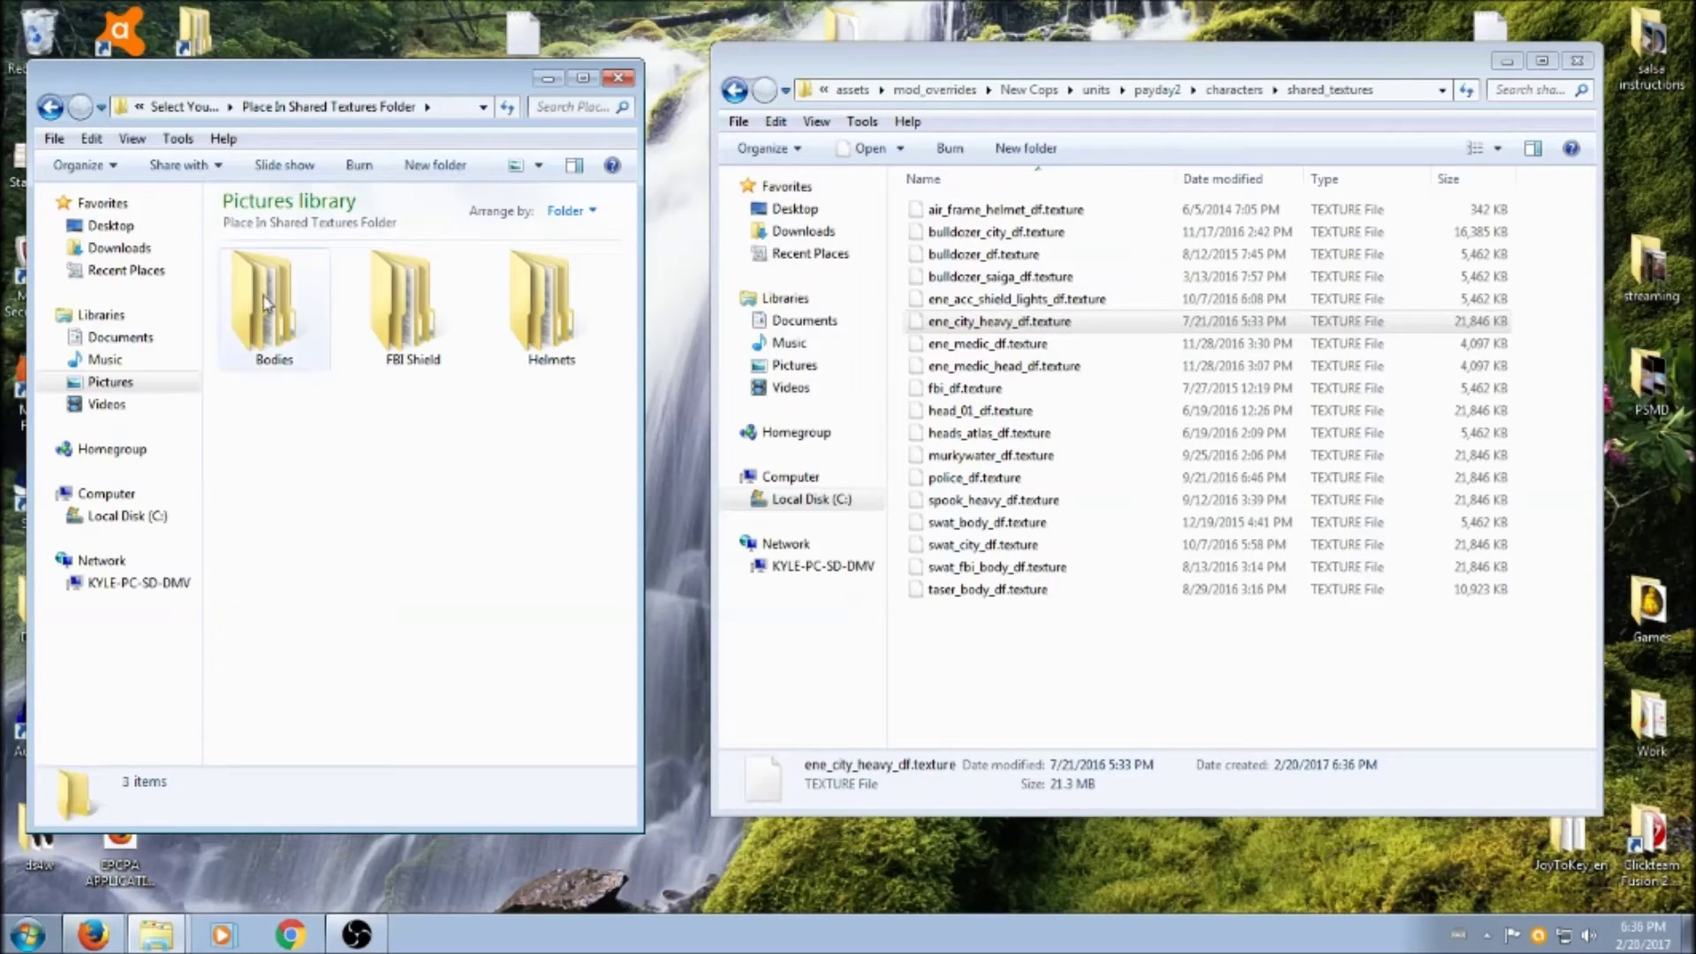
pyautogui.doubleClick(541, 305)
pyautogui.moveTo(644, 362); pyautogui.dragTo(698, 364)
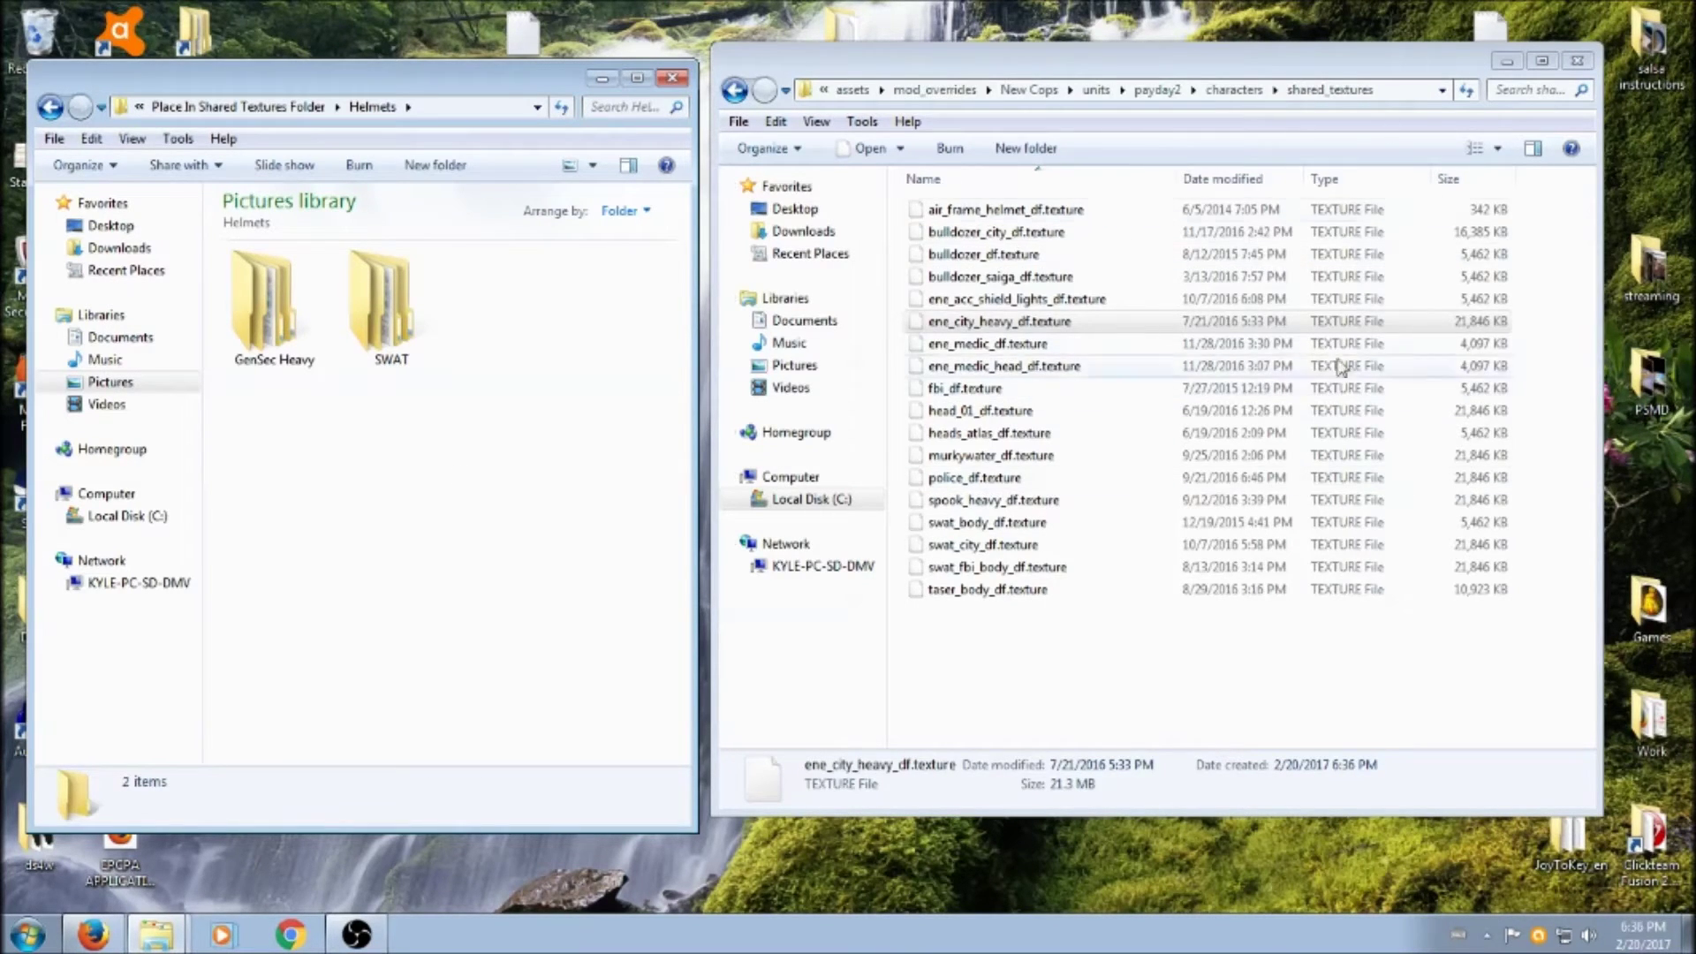
pyautogui.doubleClick(400, 305)
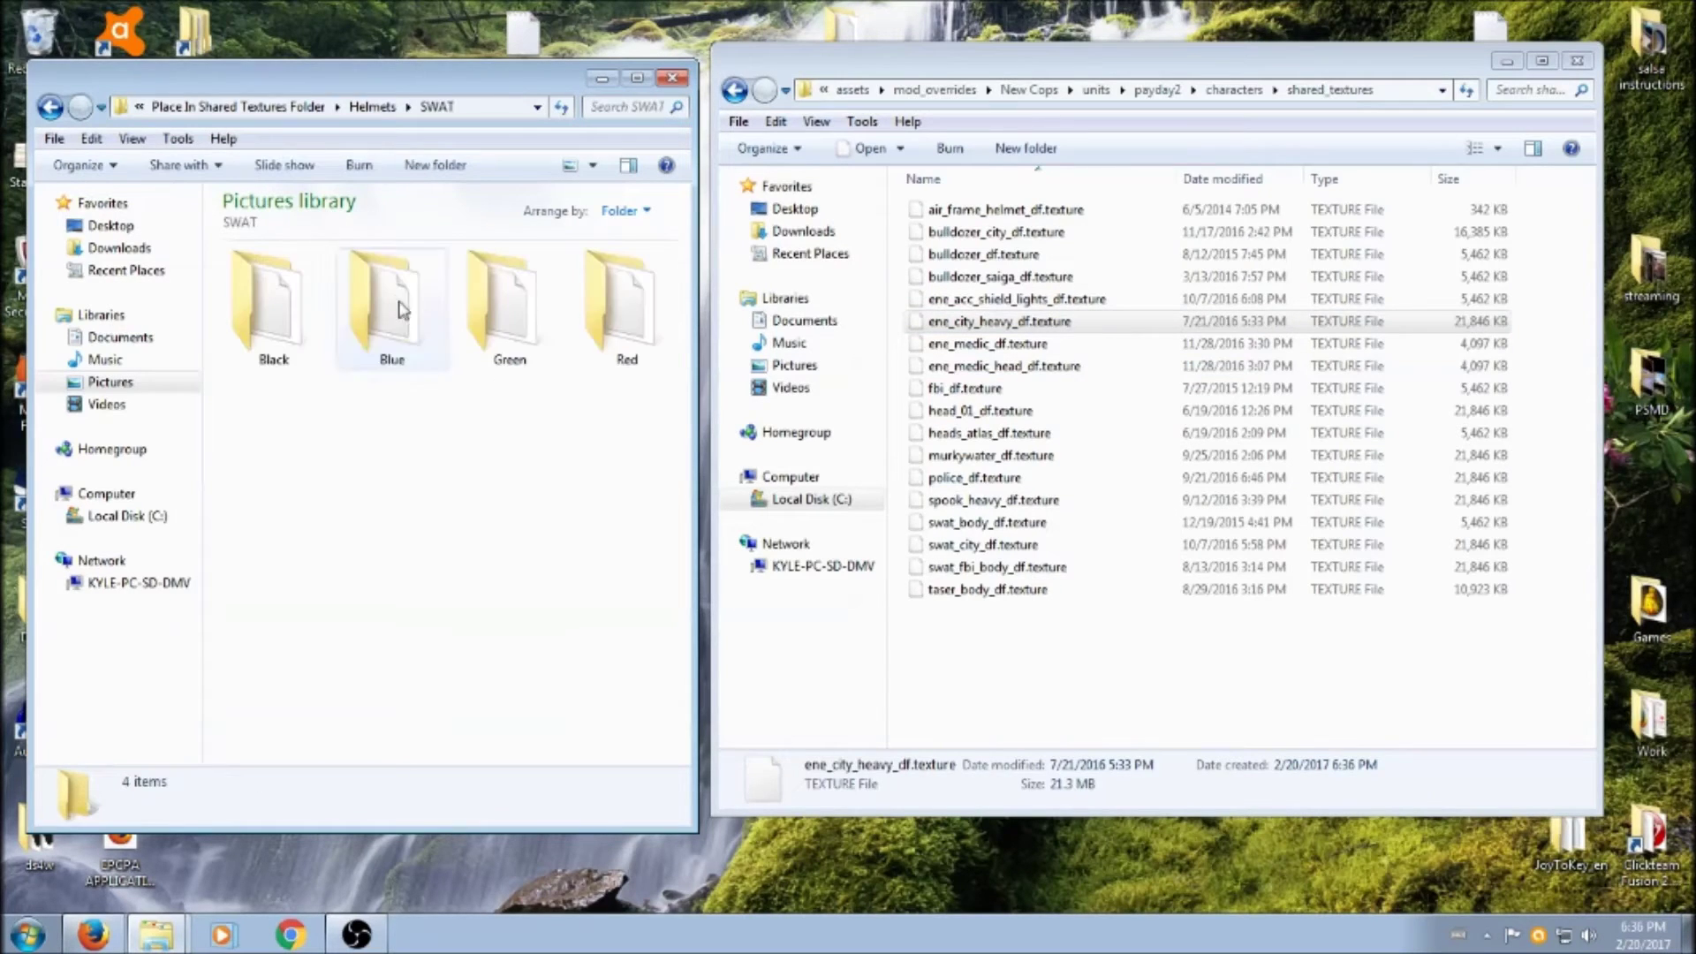
pyautogui.doubleClick(272, 332)
pyautogui.click(279, 332)
pyautogui.rightClick(279, 332)
pyautogui.click(328, 638)
pyautogui.click(965, 717)
pyautogui.rightClick(965, 718)
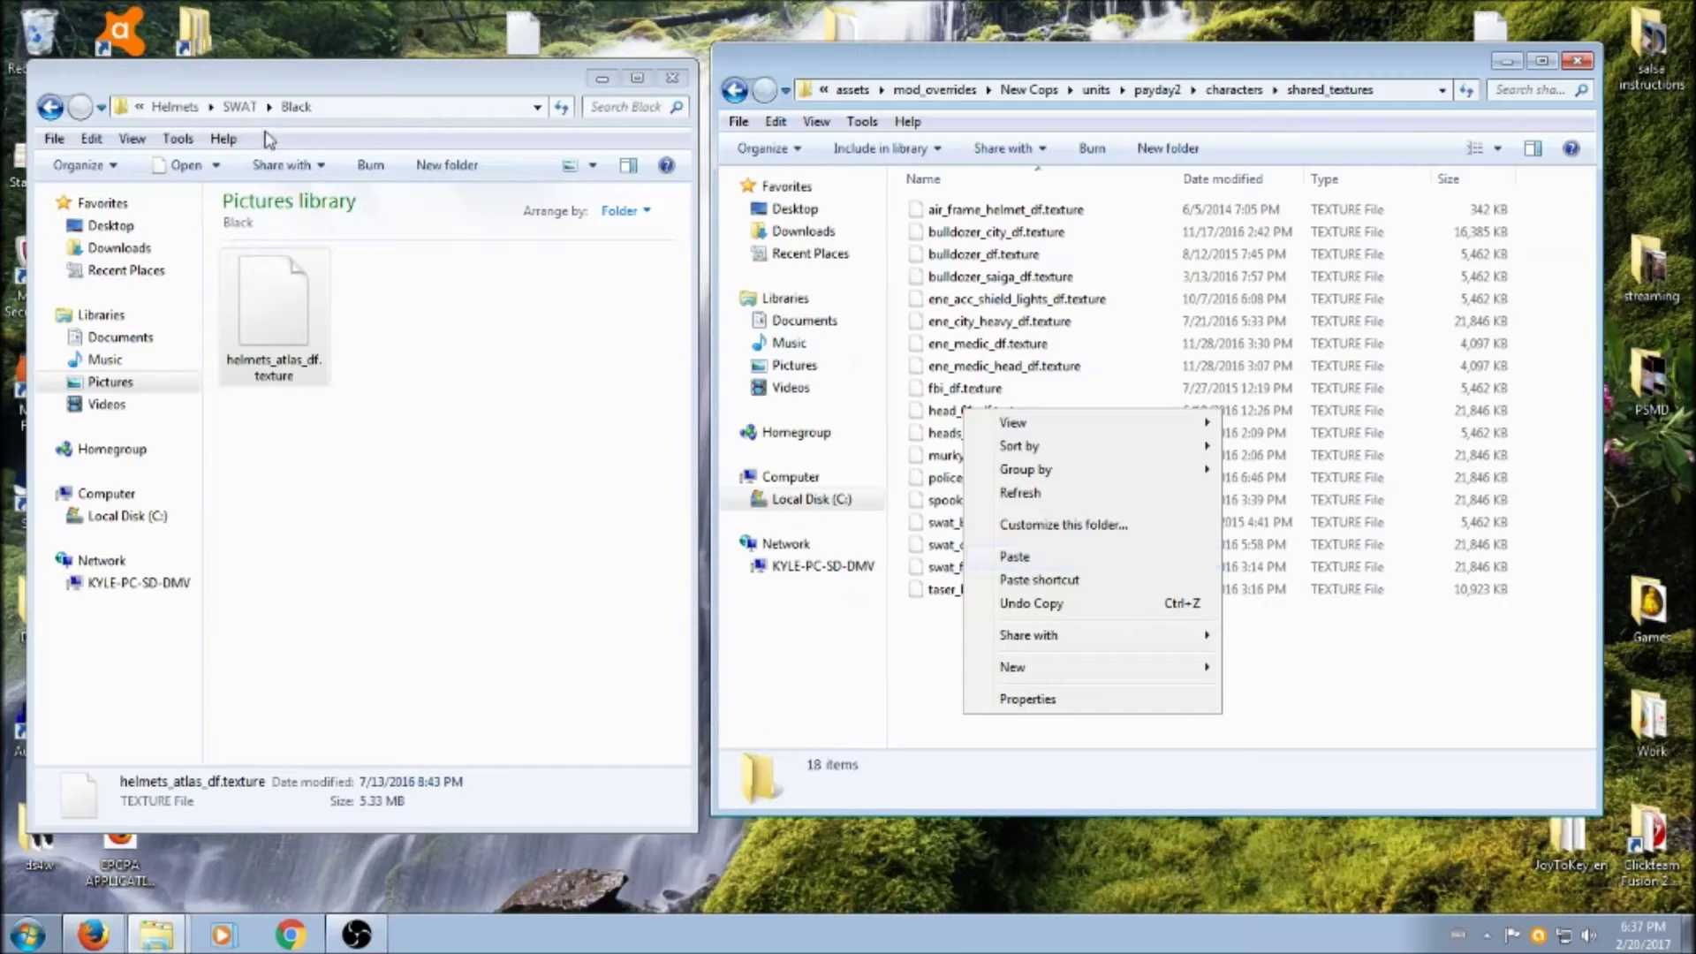
pyautogui.click(239, 106)
pyautogui.click(432, 537)
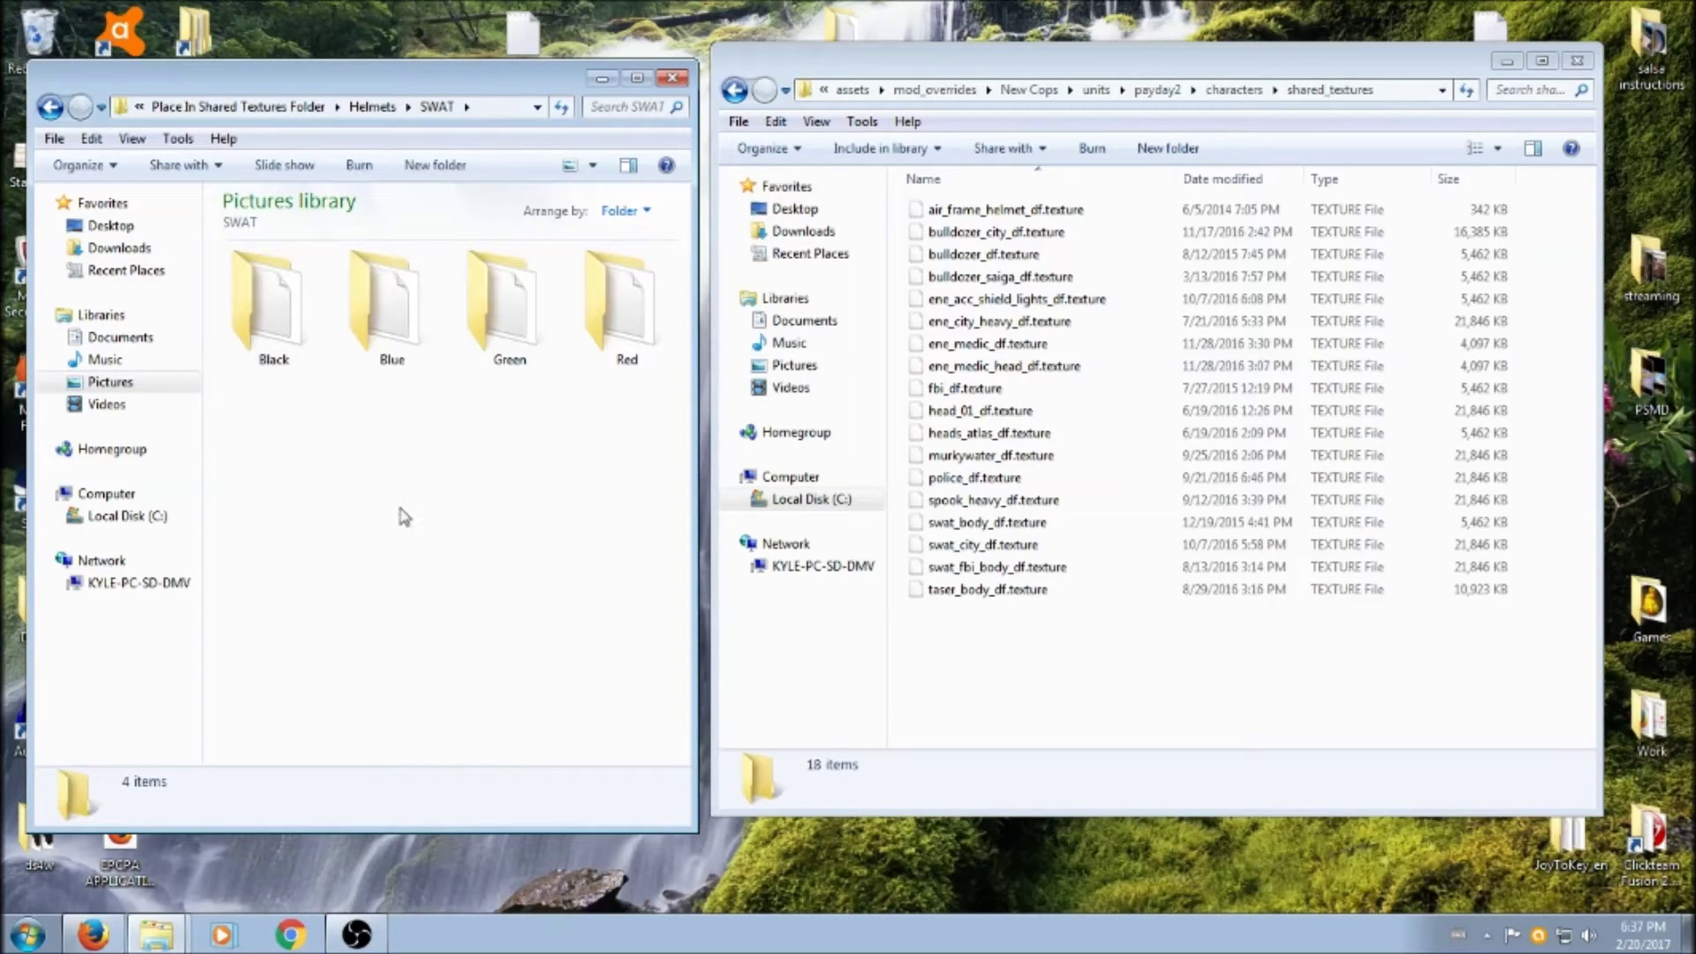
# Copy helmets_atlas_df.texture from the Blue SWAT helmet variant into New Cops' shared_textures folder.
pyautogui.doubleClick(397, 301)
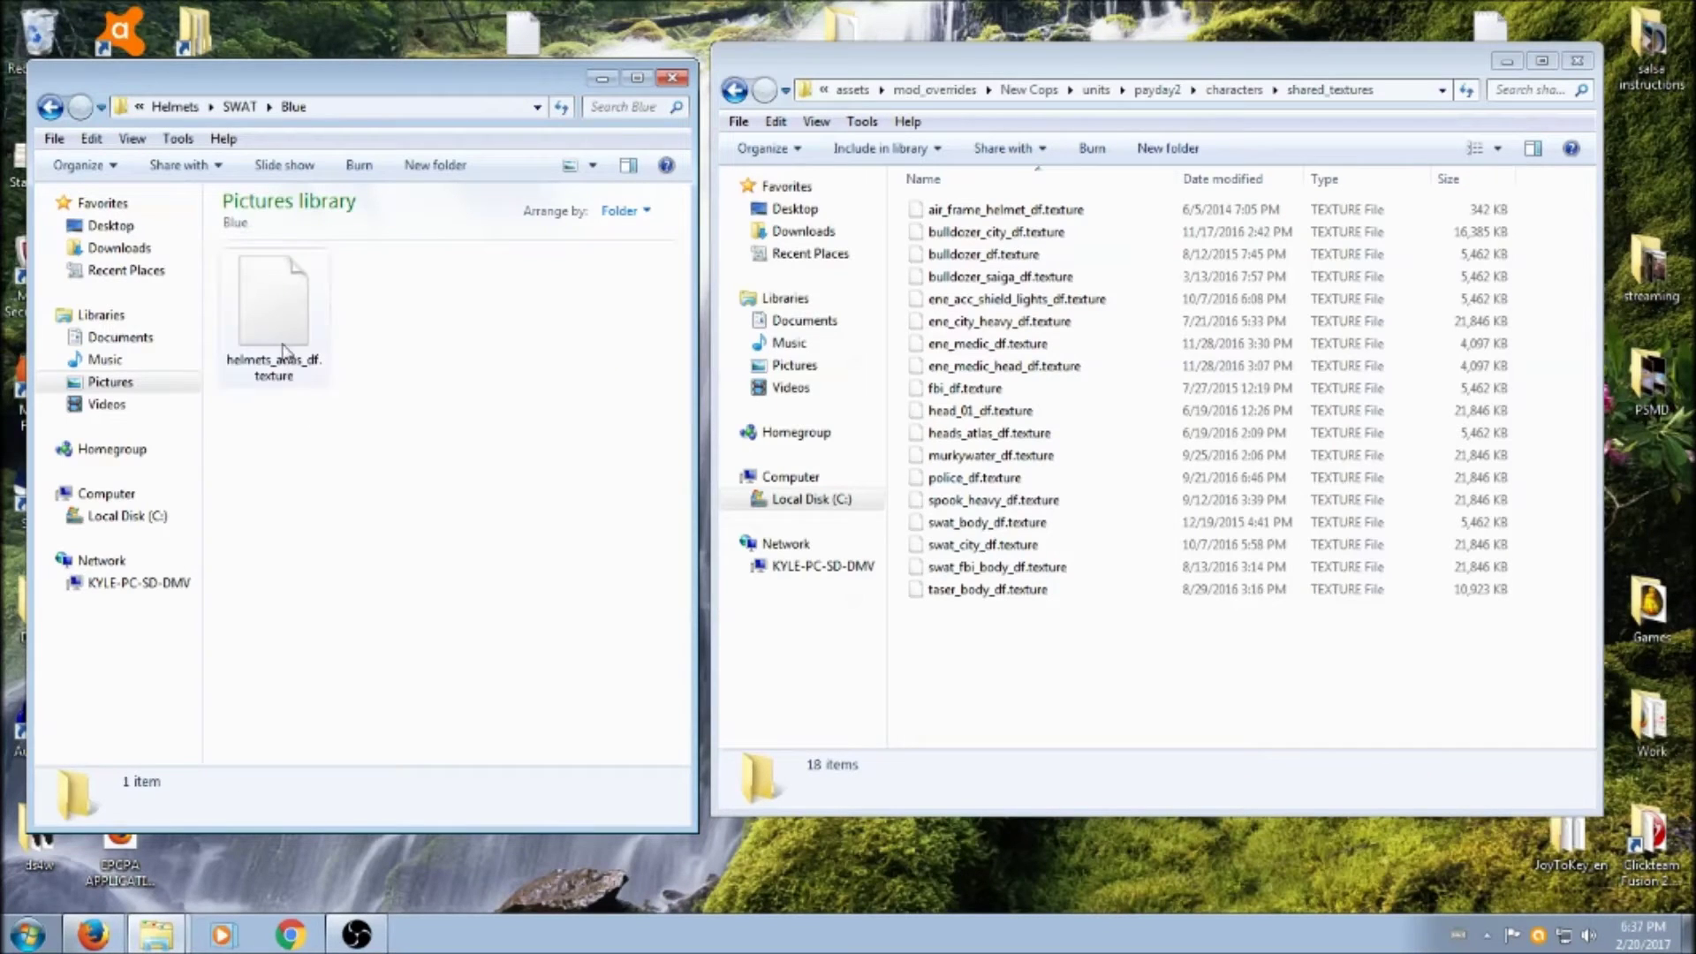
pyautogui.click(278, 318)
pyautogui.rightClick(282, 342)
pyautogui.click(342, 638)
pyautogui.click(371, 624)
pyautogui.rightClick(978, 704)
pyautogui.click(1025, 545)
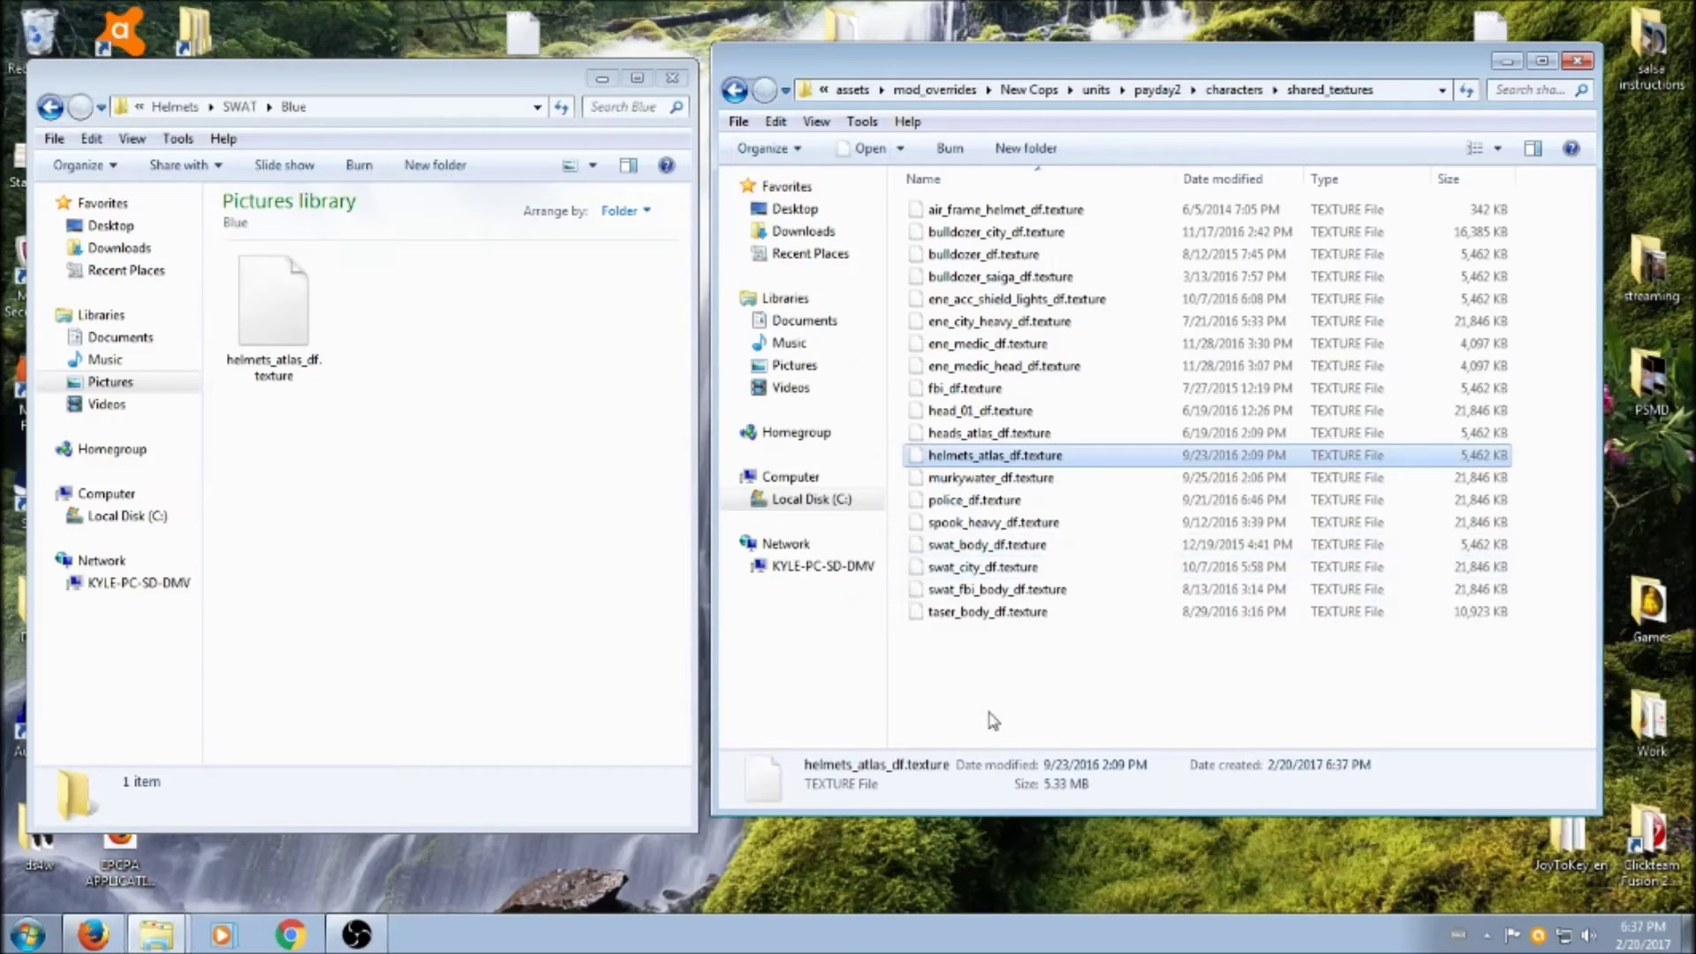
pyautogui.click(928, 687)
pyautogui.click(311, 546)
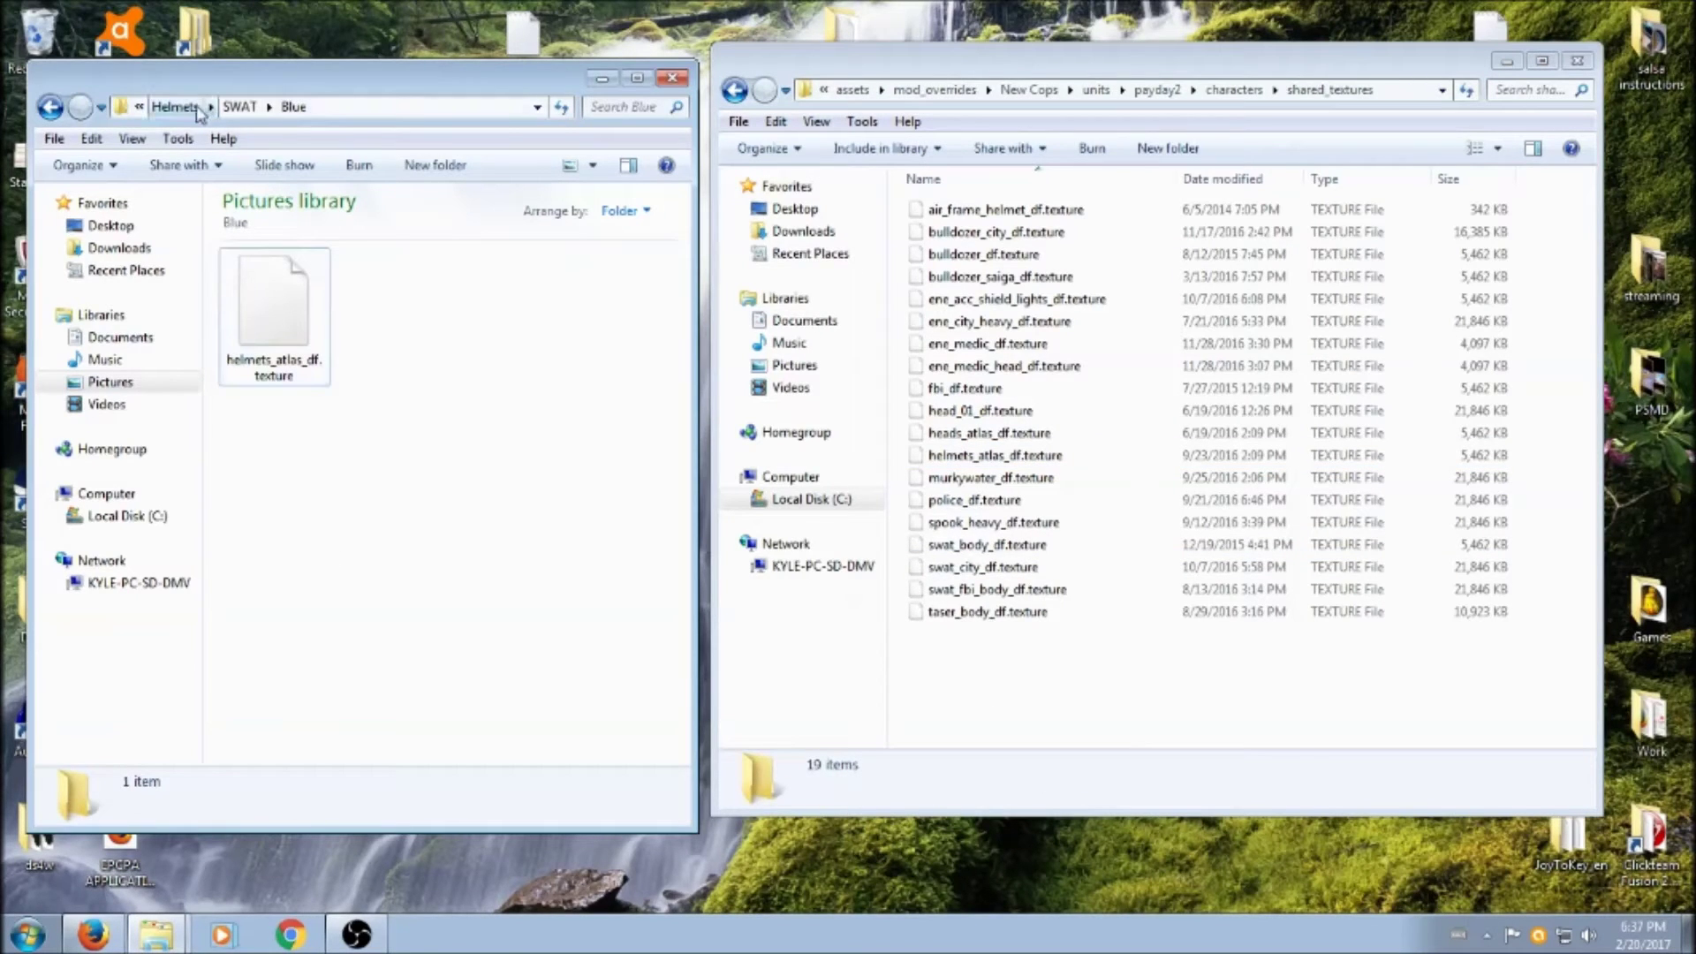
# Copy helmets_heavy_taser_atlas_df.texture from the White GenSec Heavy helmet variant under Helmets into New Cops' shared_textures folder.
pyautogui.click(249, 109)
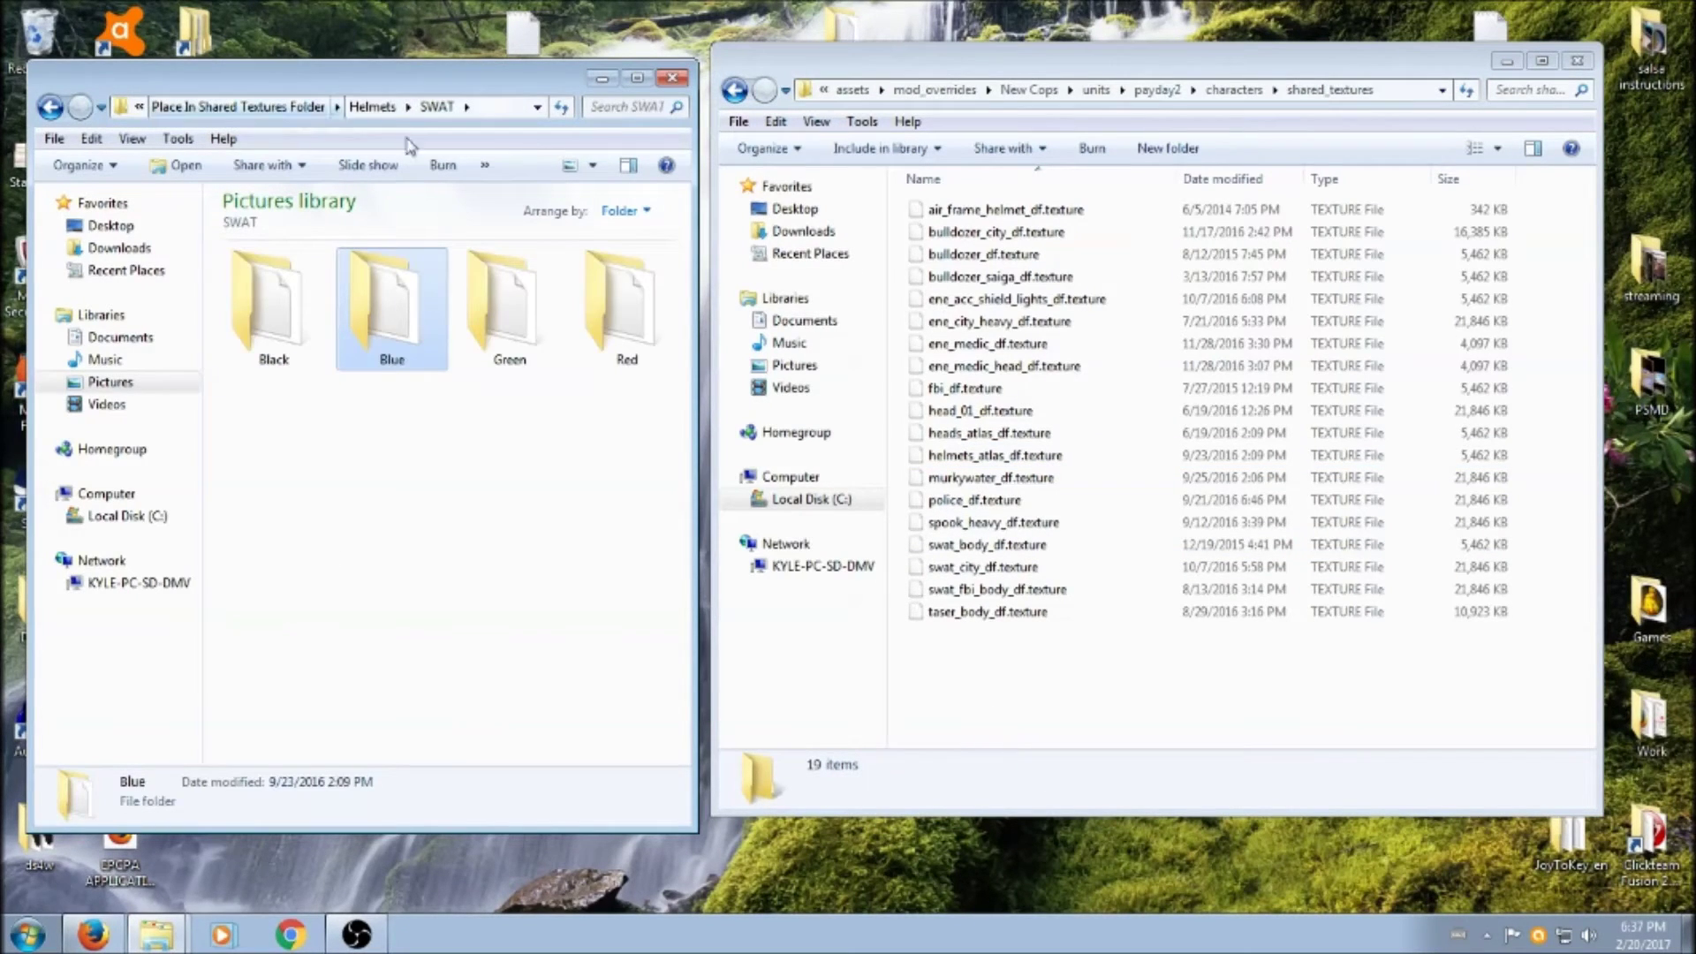
pyautogui.click(372, 107)
pyautogui.click(422, 511)
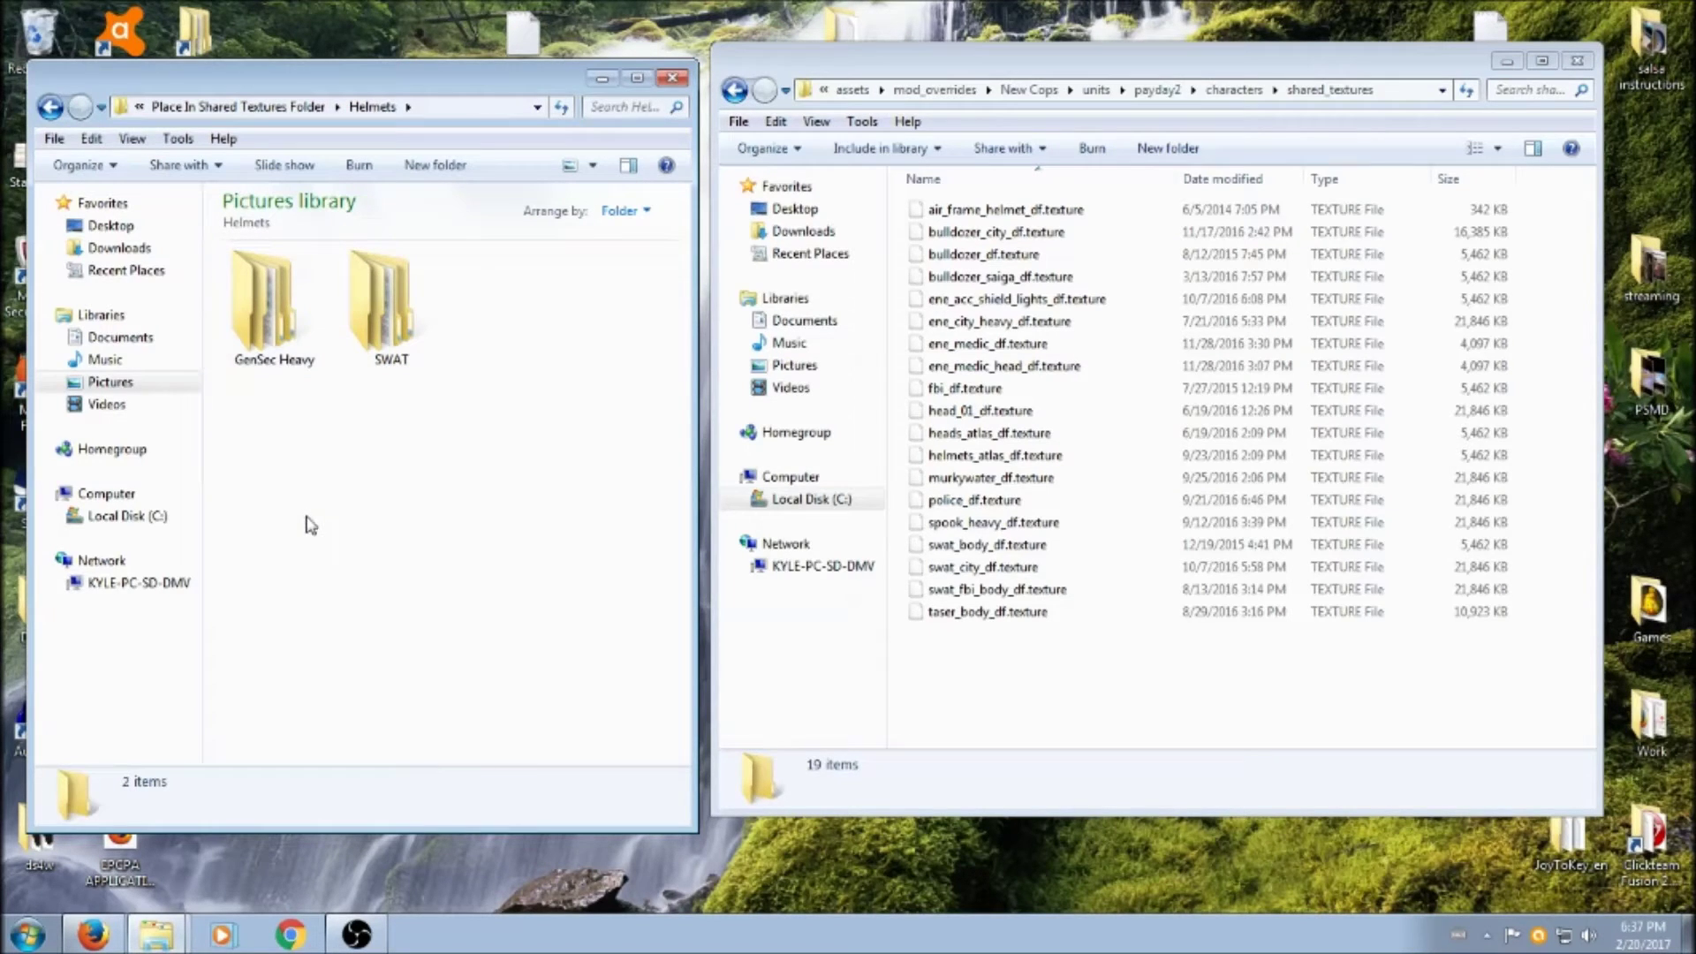
pyautogui.doubleClick(277, 314)
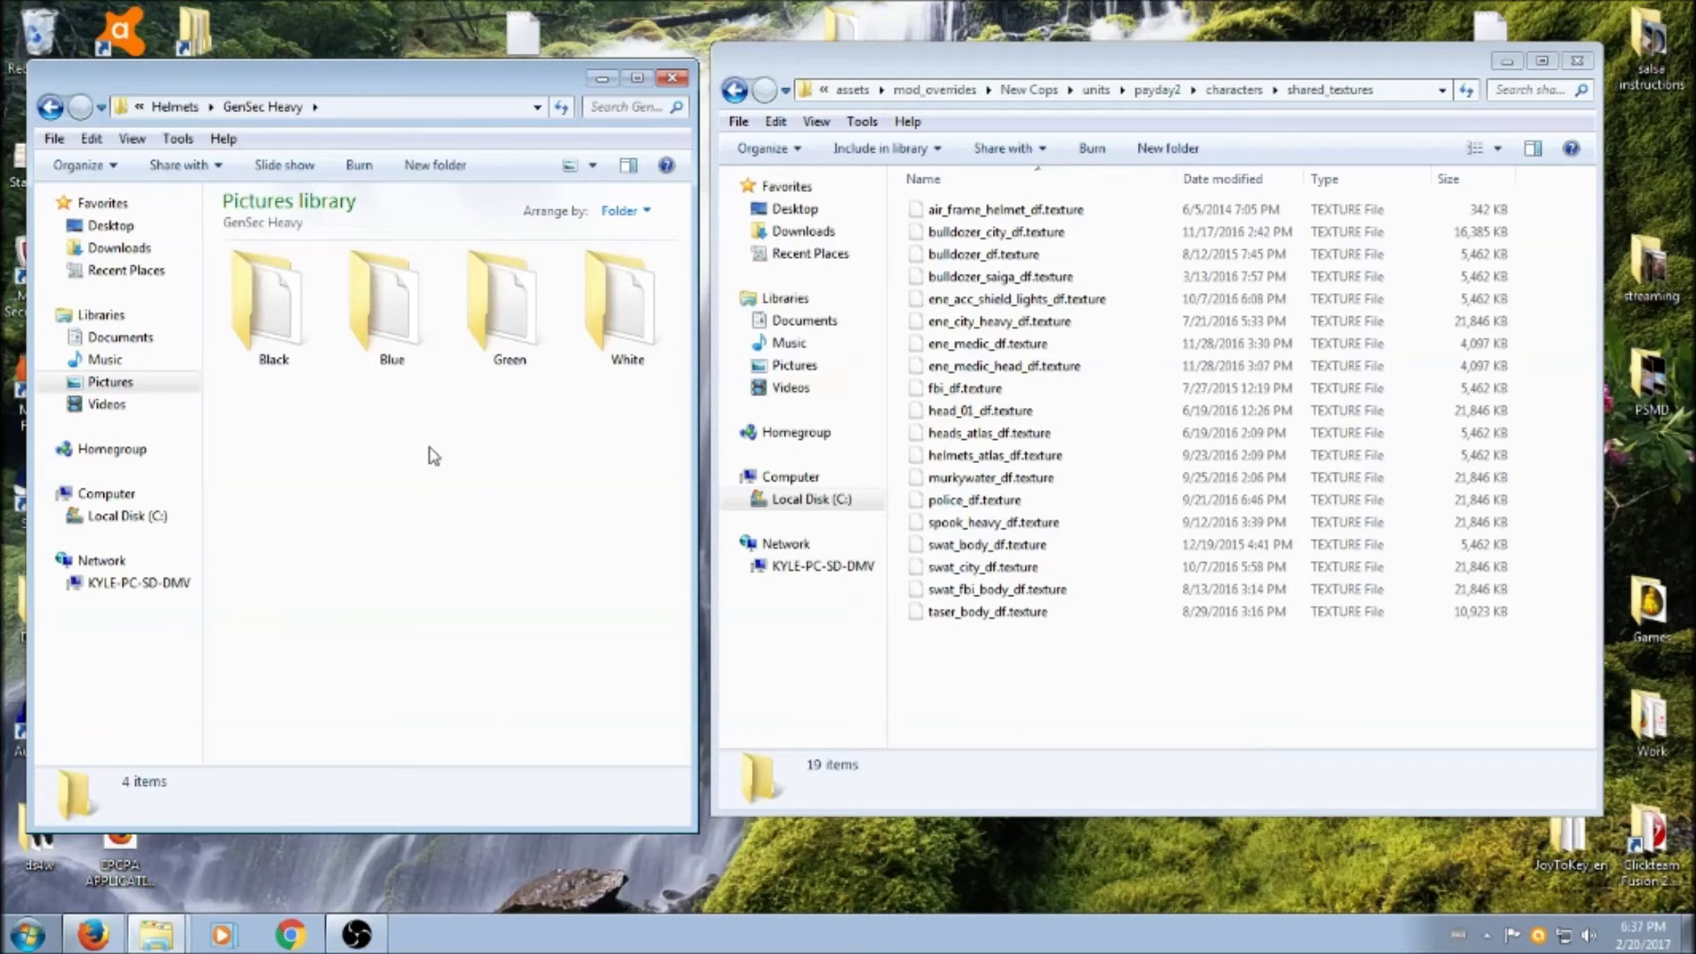
pyautogui.doubleClick(618, 305)
pyautogui.click(291, 265)
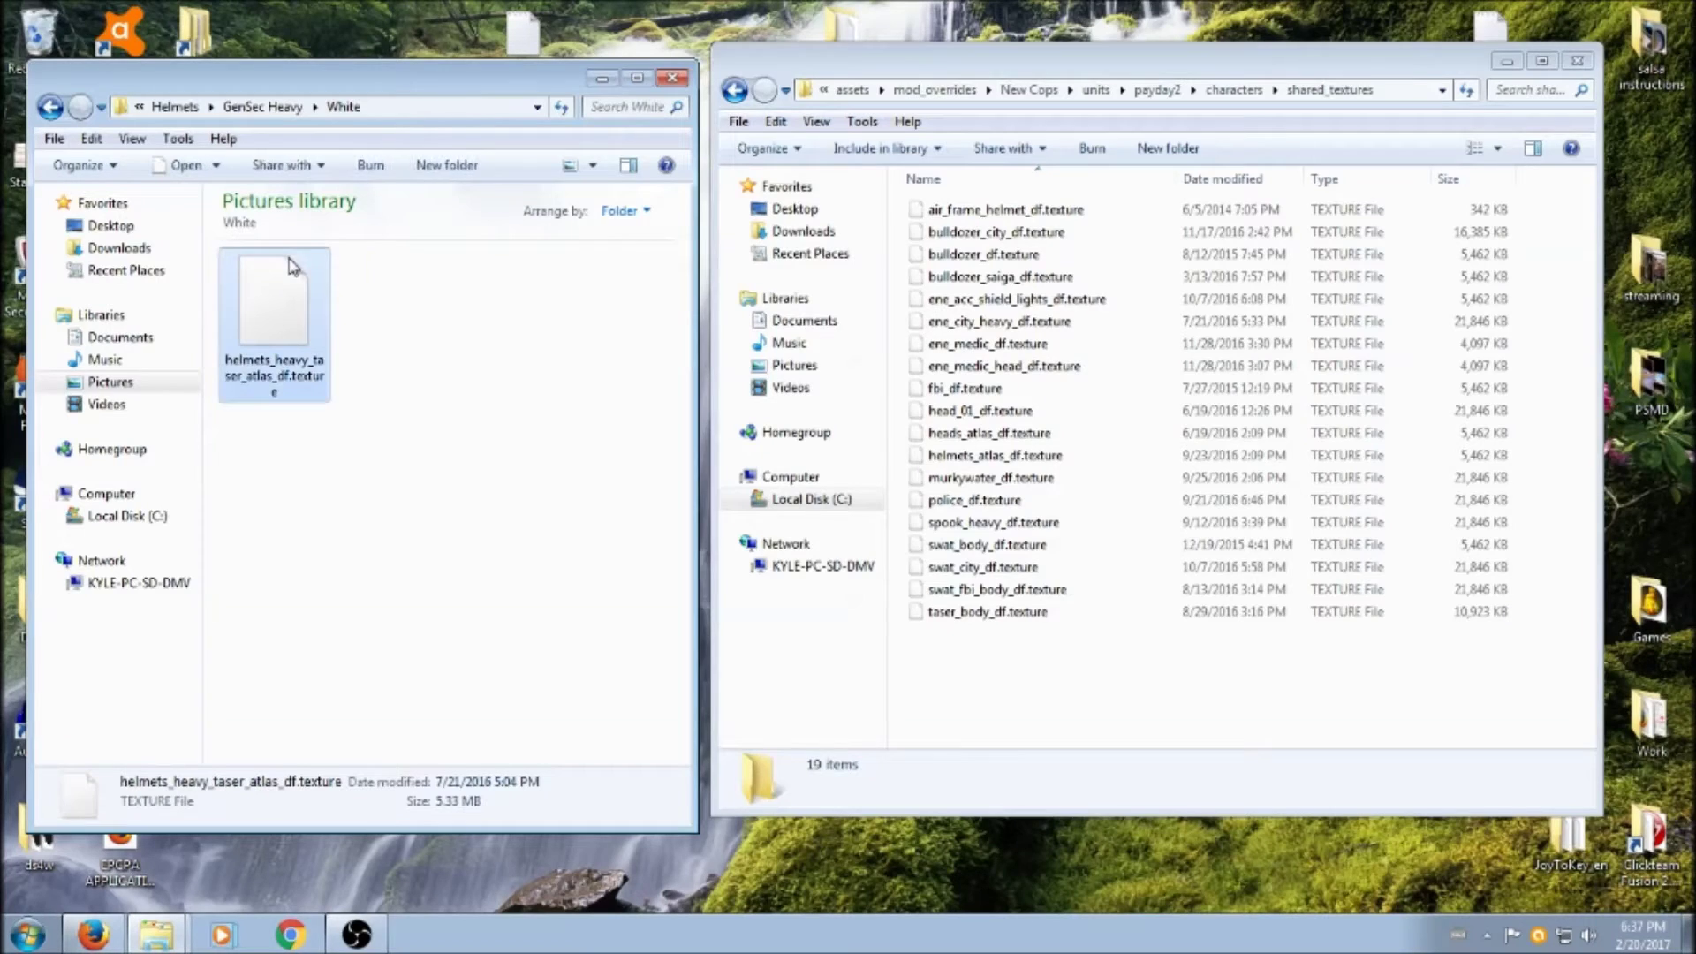
pyautogui.rightClick(292, 263)
pyautogui.click(371, 574)
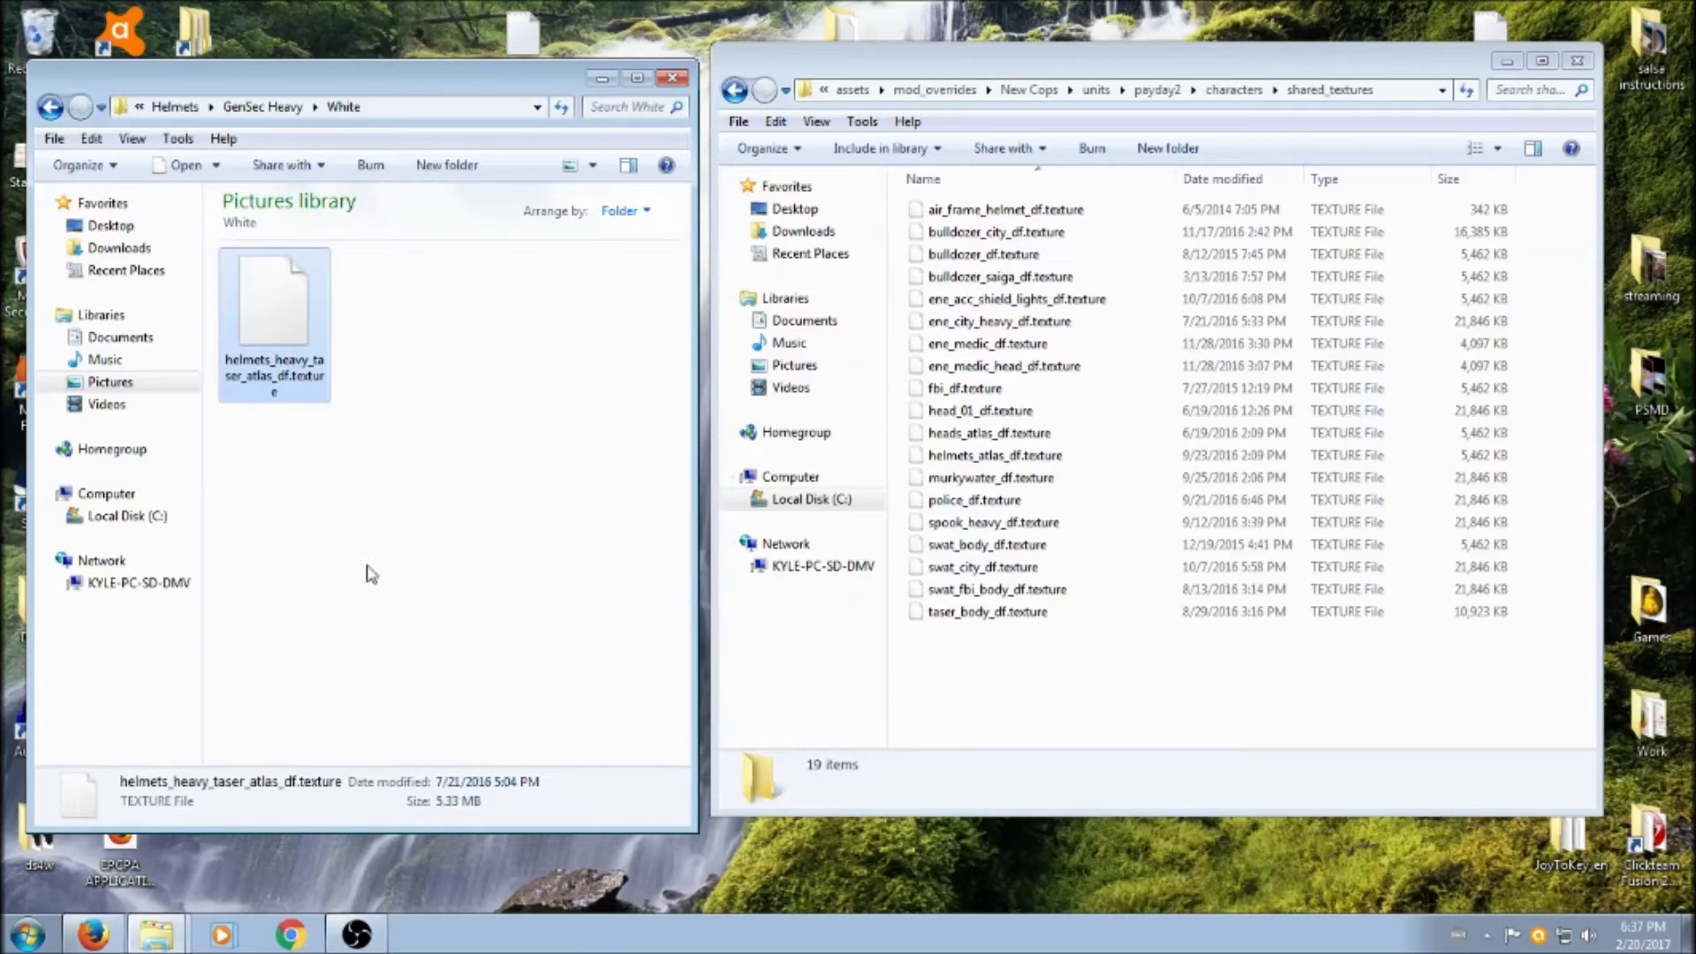
pyautogui.click(949, 698)
pyautogui.rightClick(948, 707)
pyautogui.click(980, 543)
pyautogui.click(245, 427)
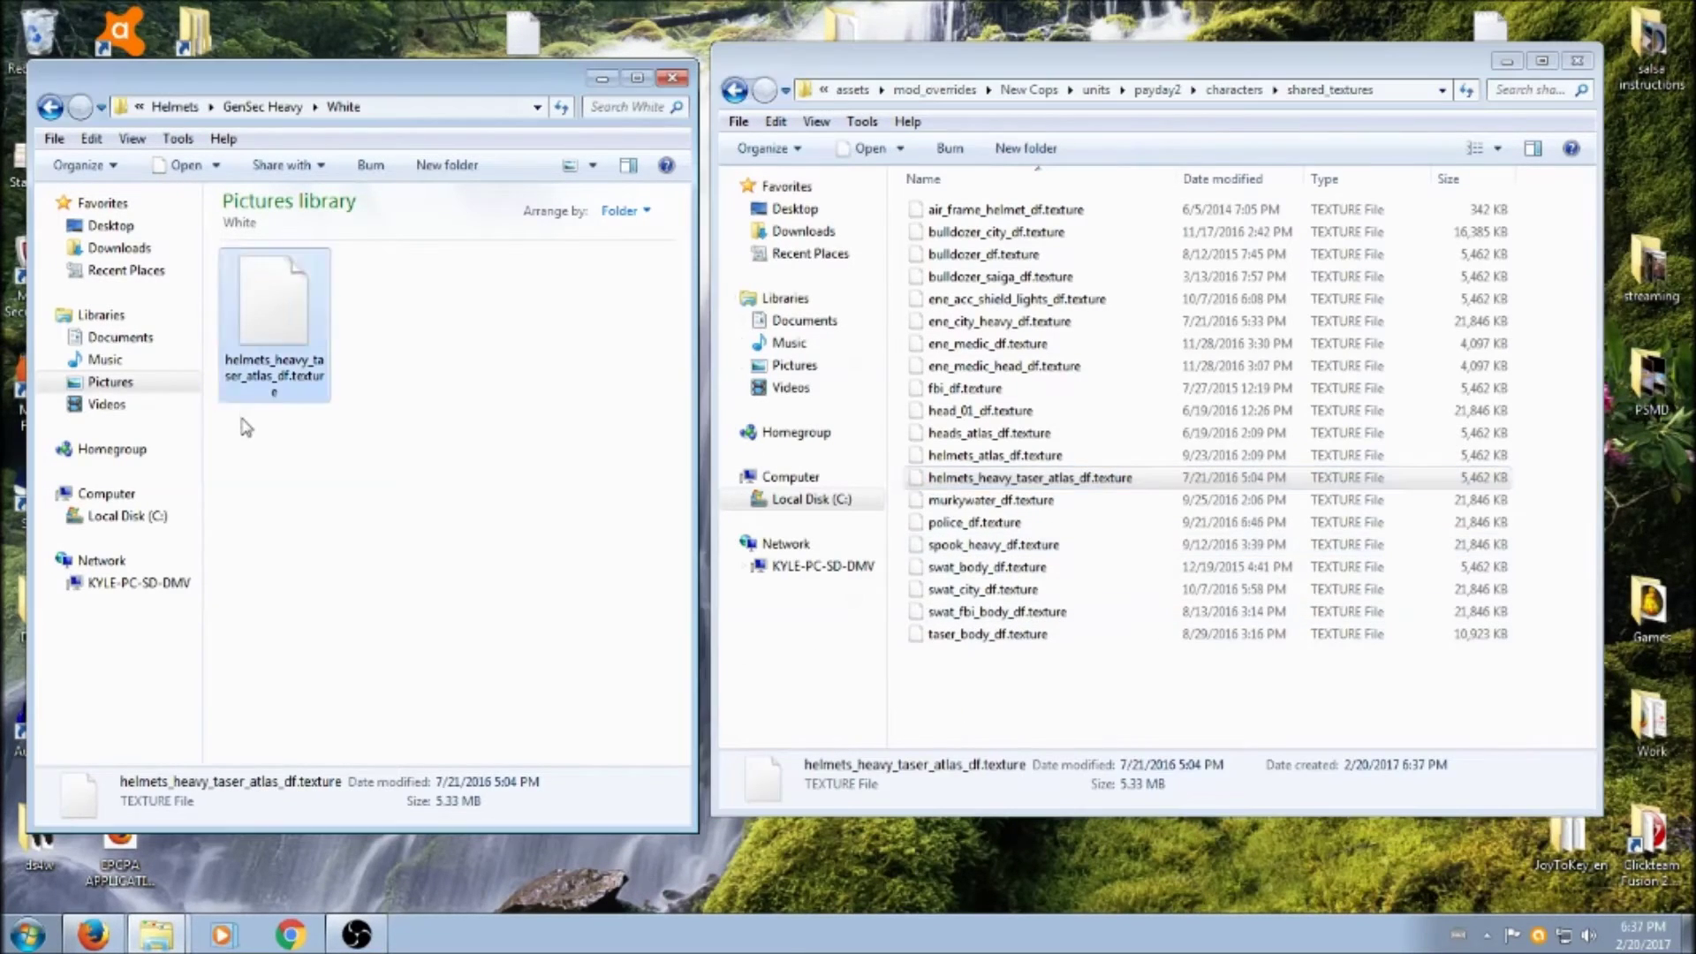
# Go back to Place In Shared Textures Folder in the source window and to the characters folder in the New Cops window.
pyautogui.click(175, 107)
pyautogui.click(265, 107)
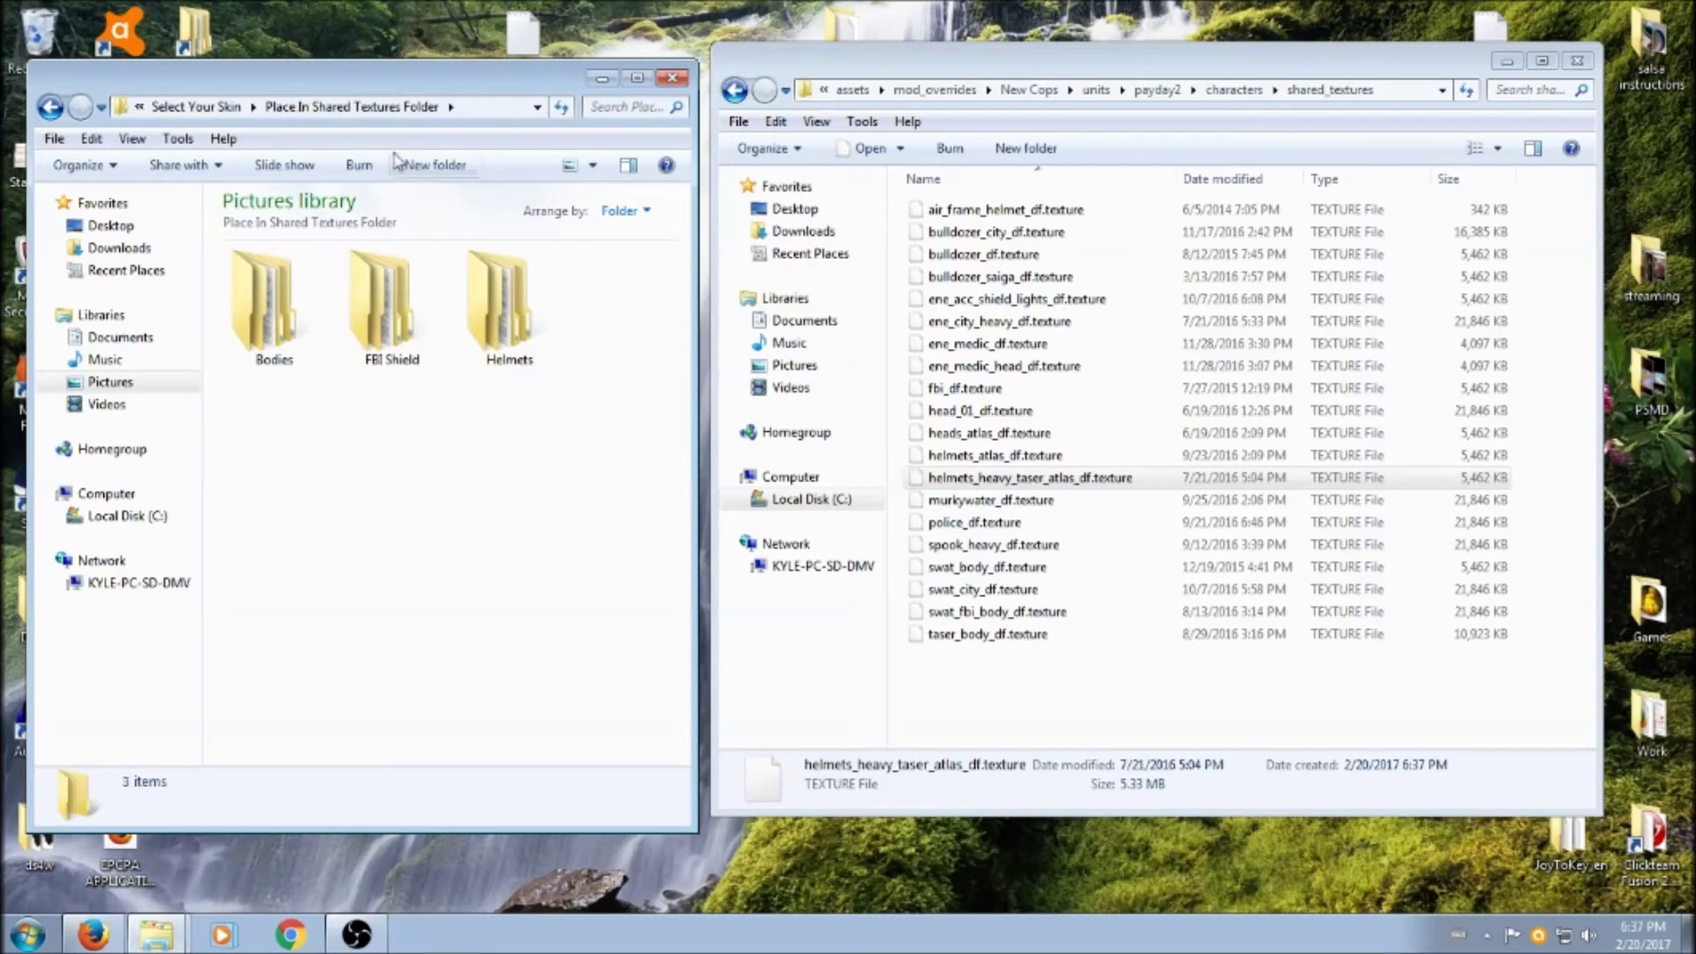
pyautogui.click(1237, 91)
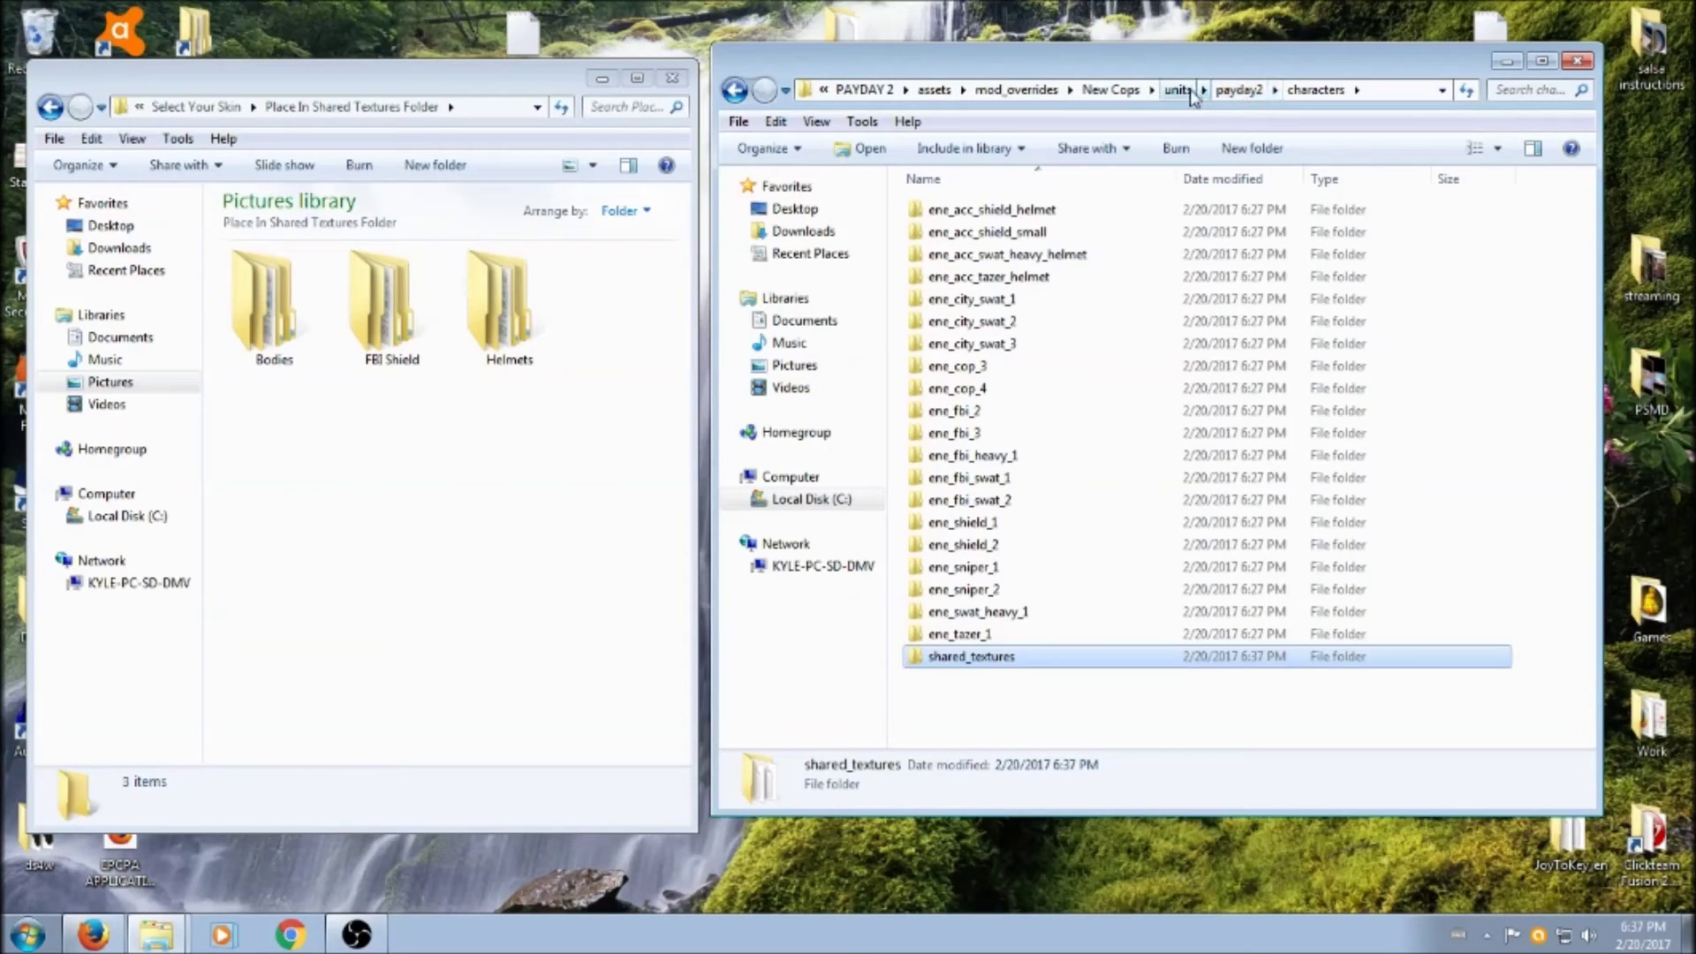
# Open the customs folder under payday2 in the New Cops window and Place In Customs Folder under Select Your Skin in the source window.
pyautogui.click(1237, 91)
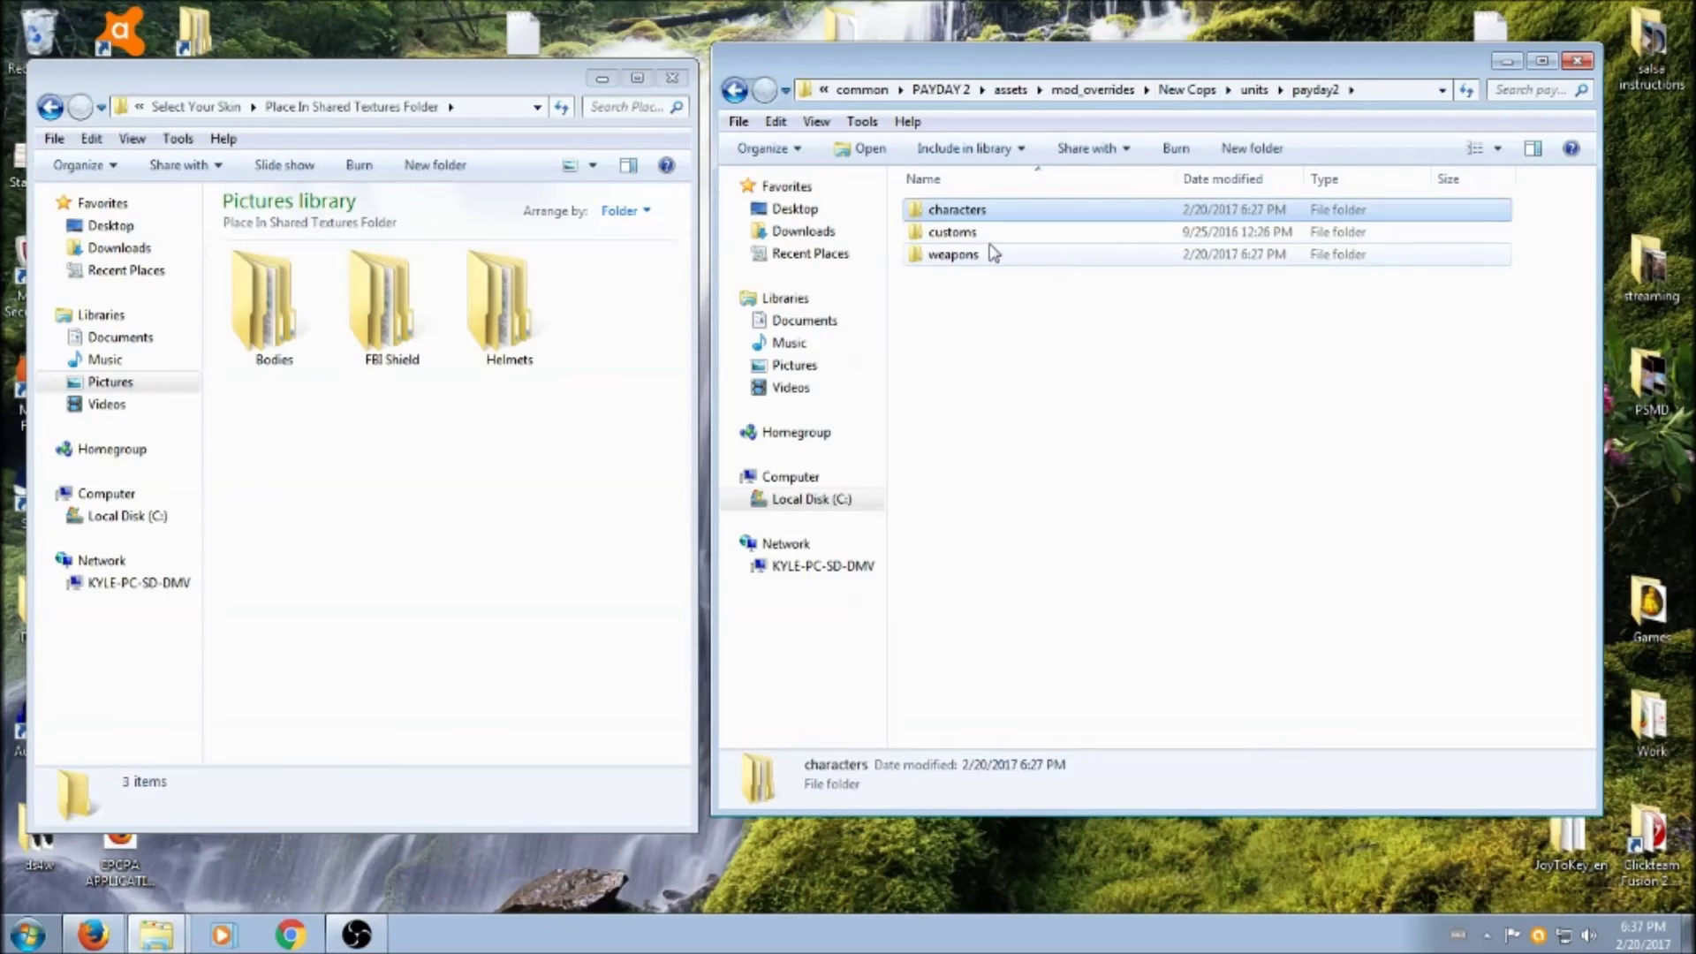
pyautogui.doubleClick(965, 233)
pyautogui.click(413, 523)
pyautogui.click(196, 106)
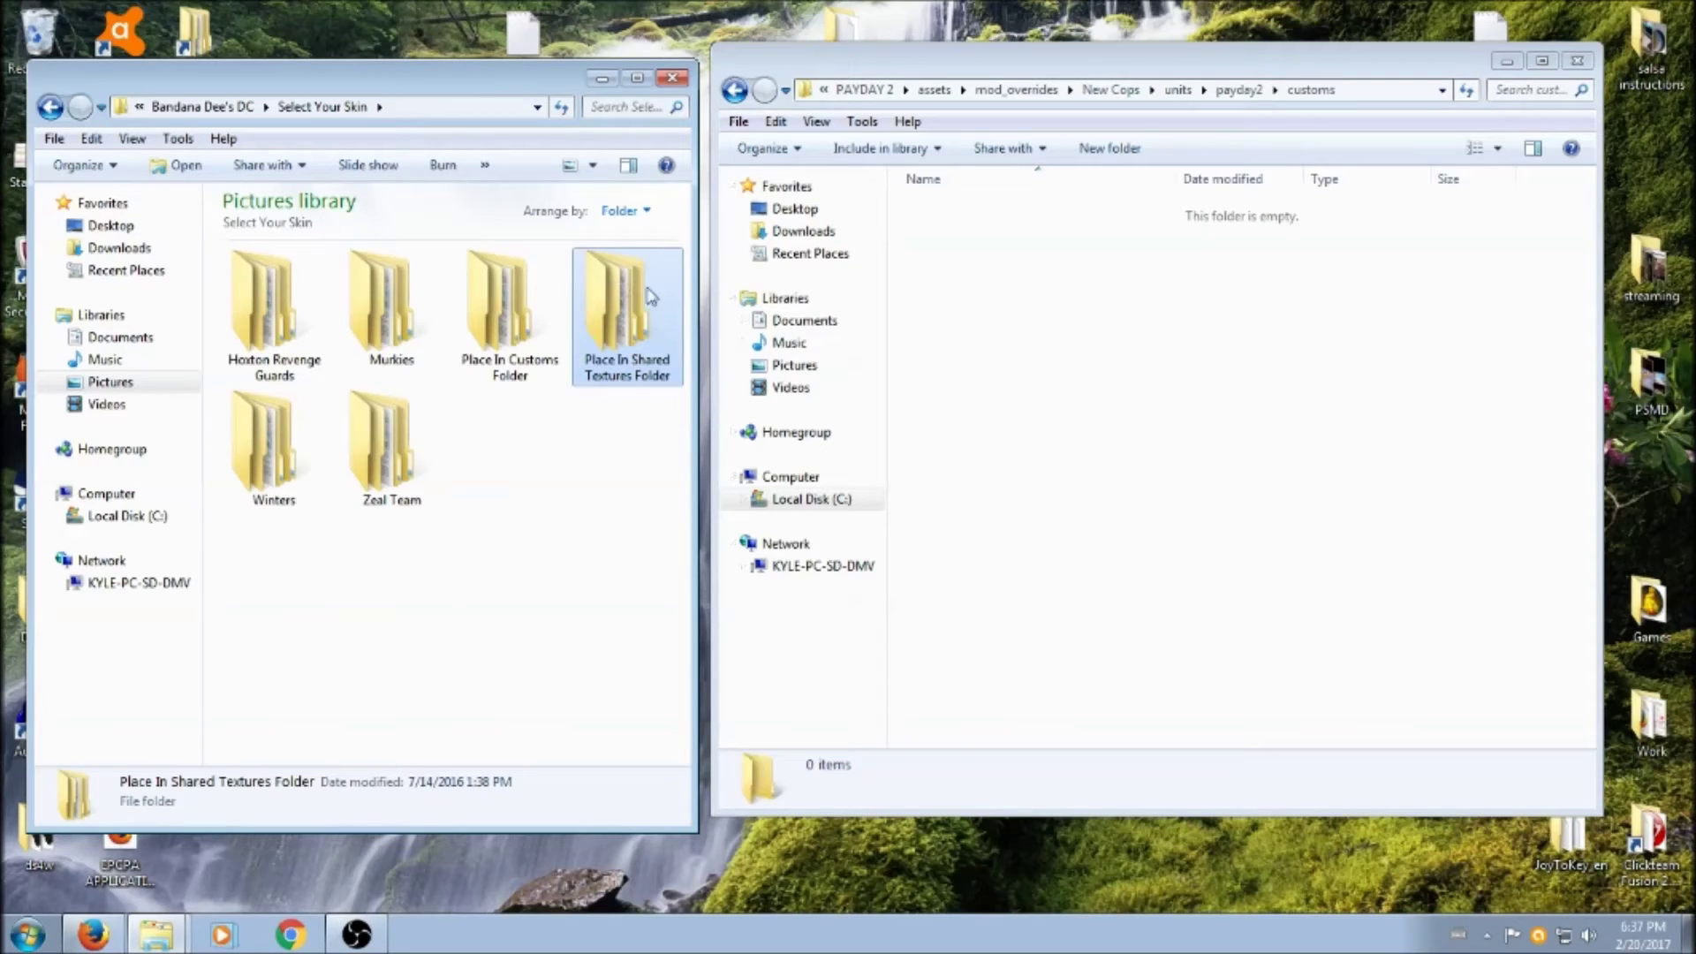
pyautogui.moveTo(397, 588); pyautogui.dragTo(249, 335)
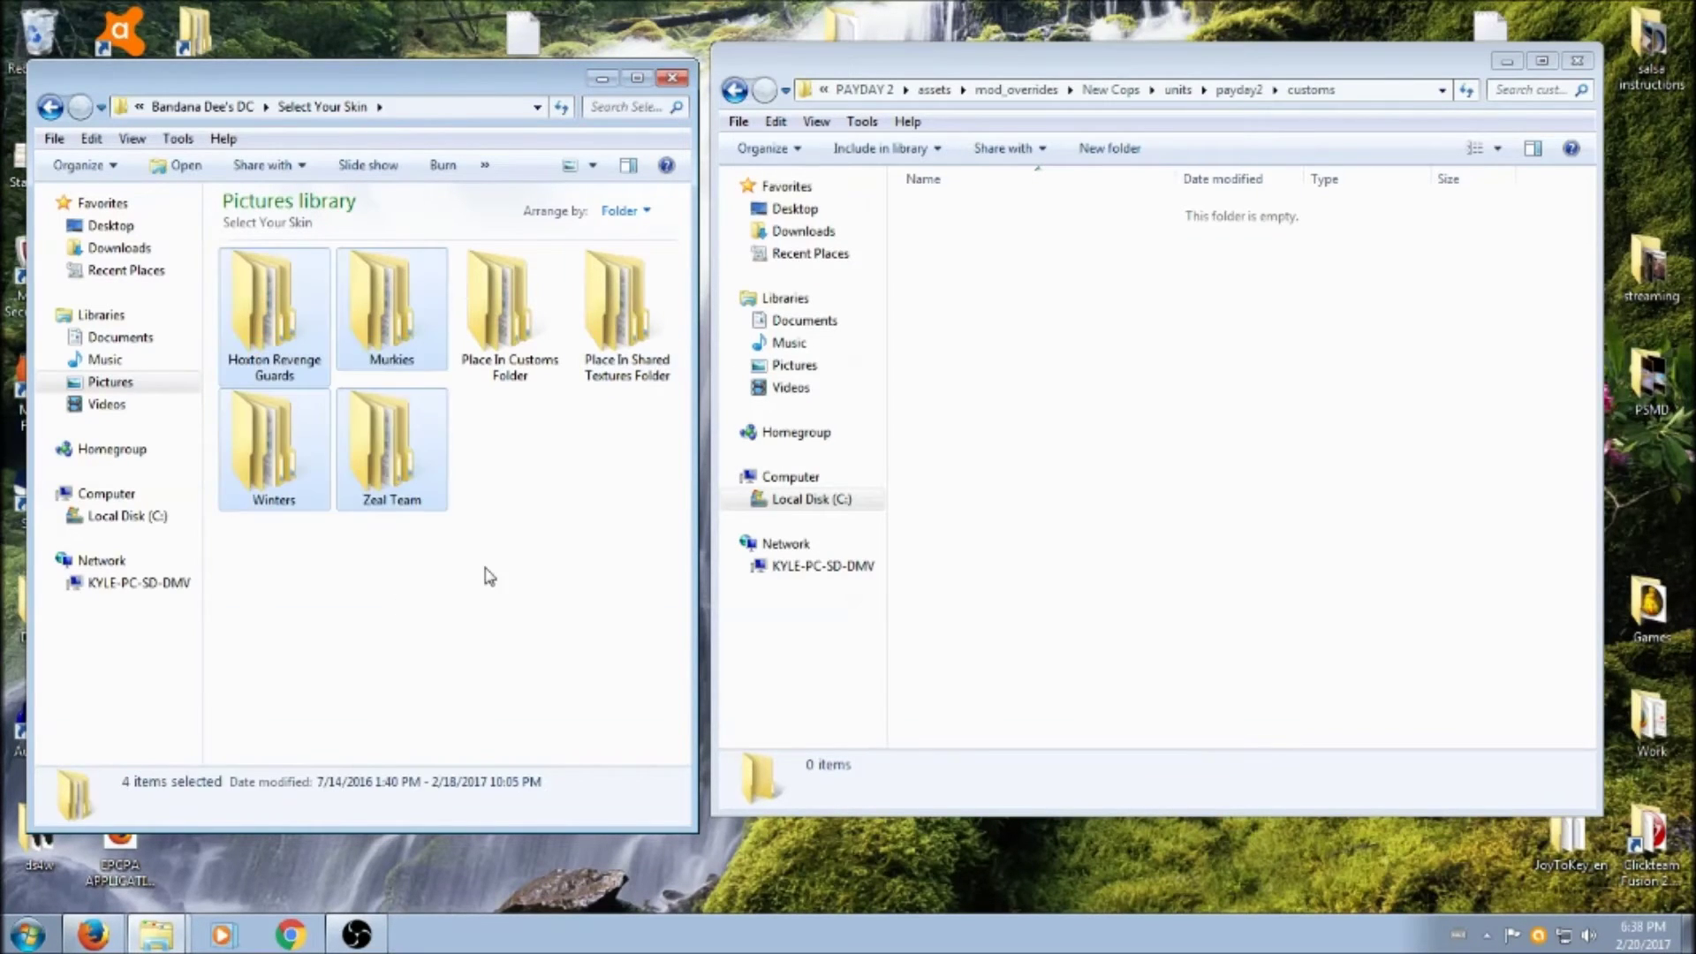
pyautogui.doubleClick(504, 320)
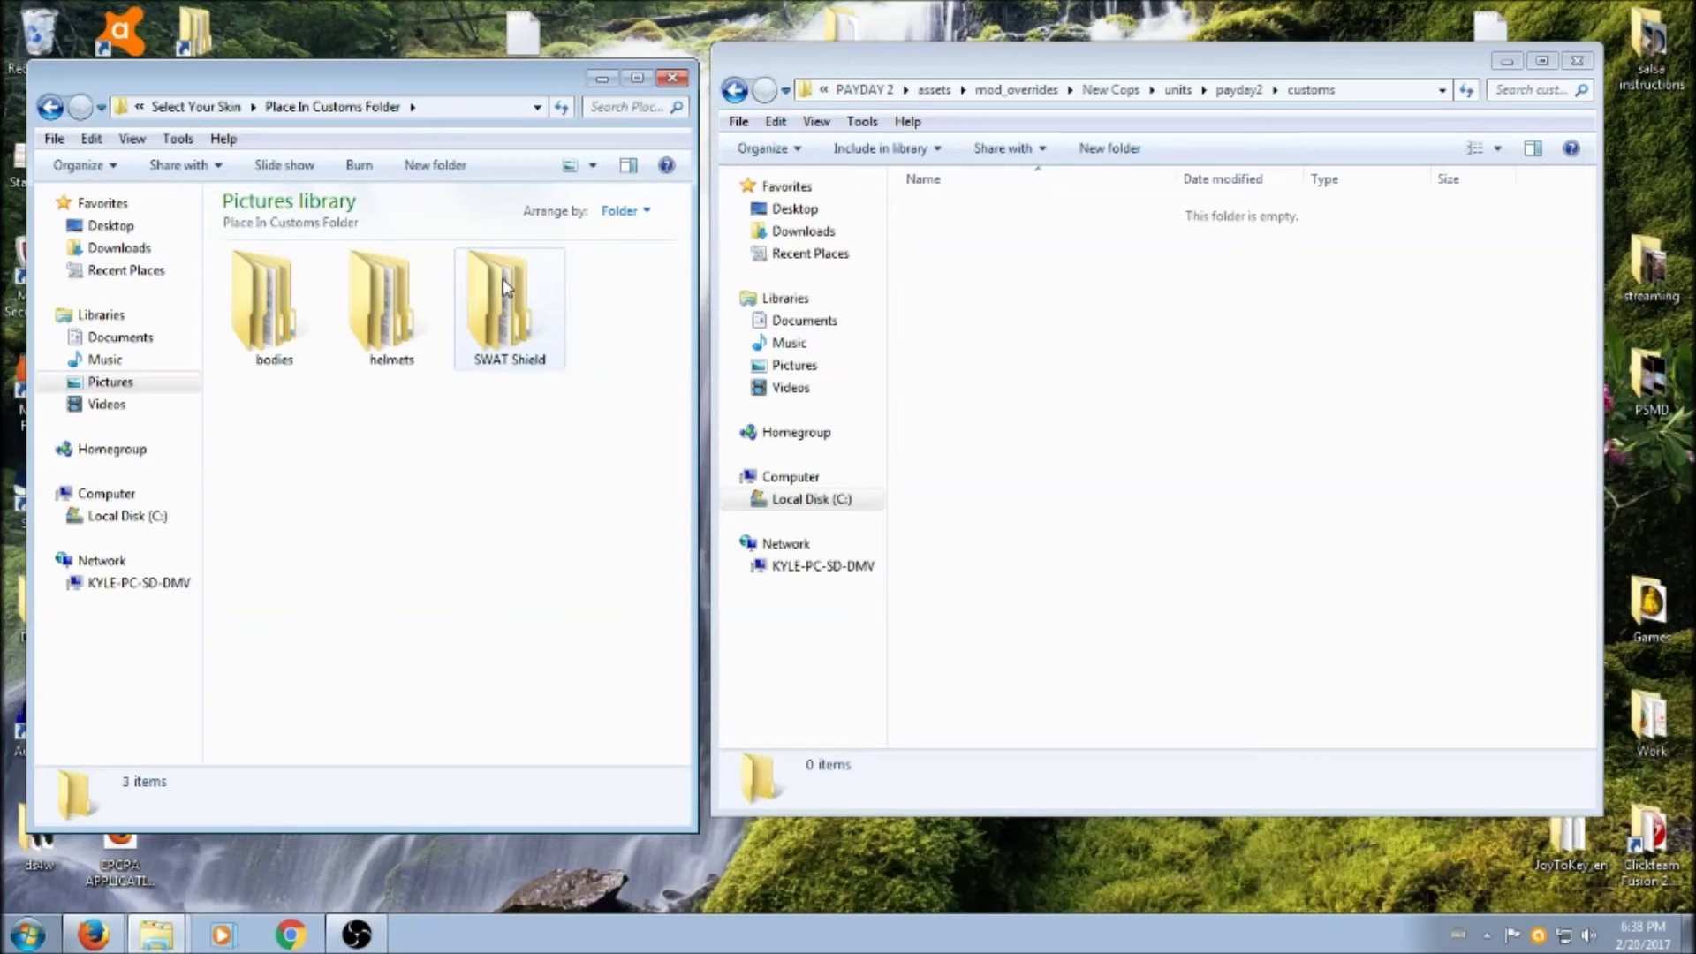
# Copy ene_acc_shield_lights_df.texture from the Police variant of SWAT Shield into New Cops' customs folder.
pyautogui.doubleClick(504, 287)
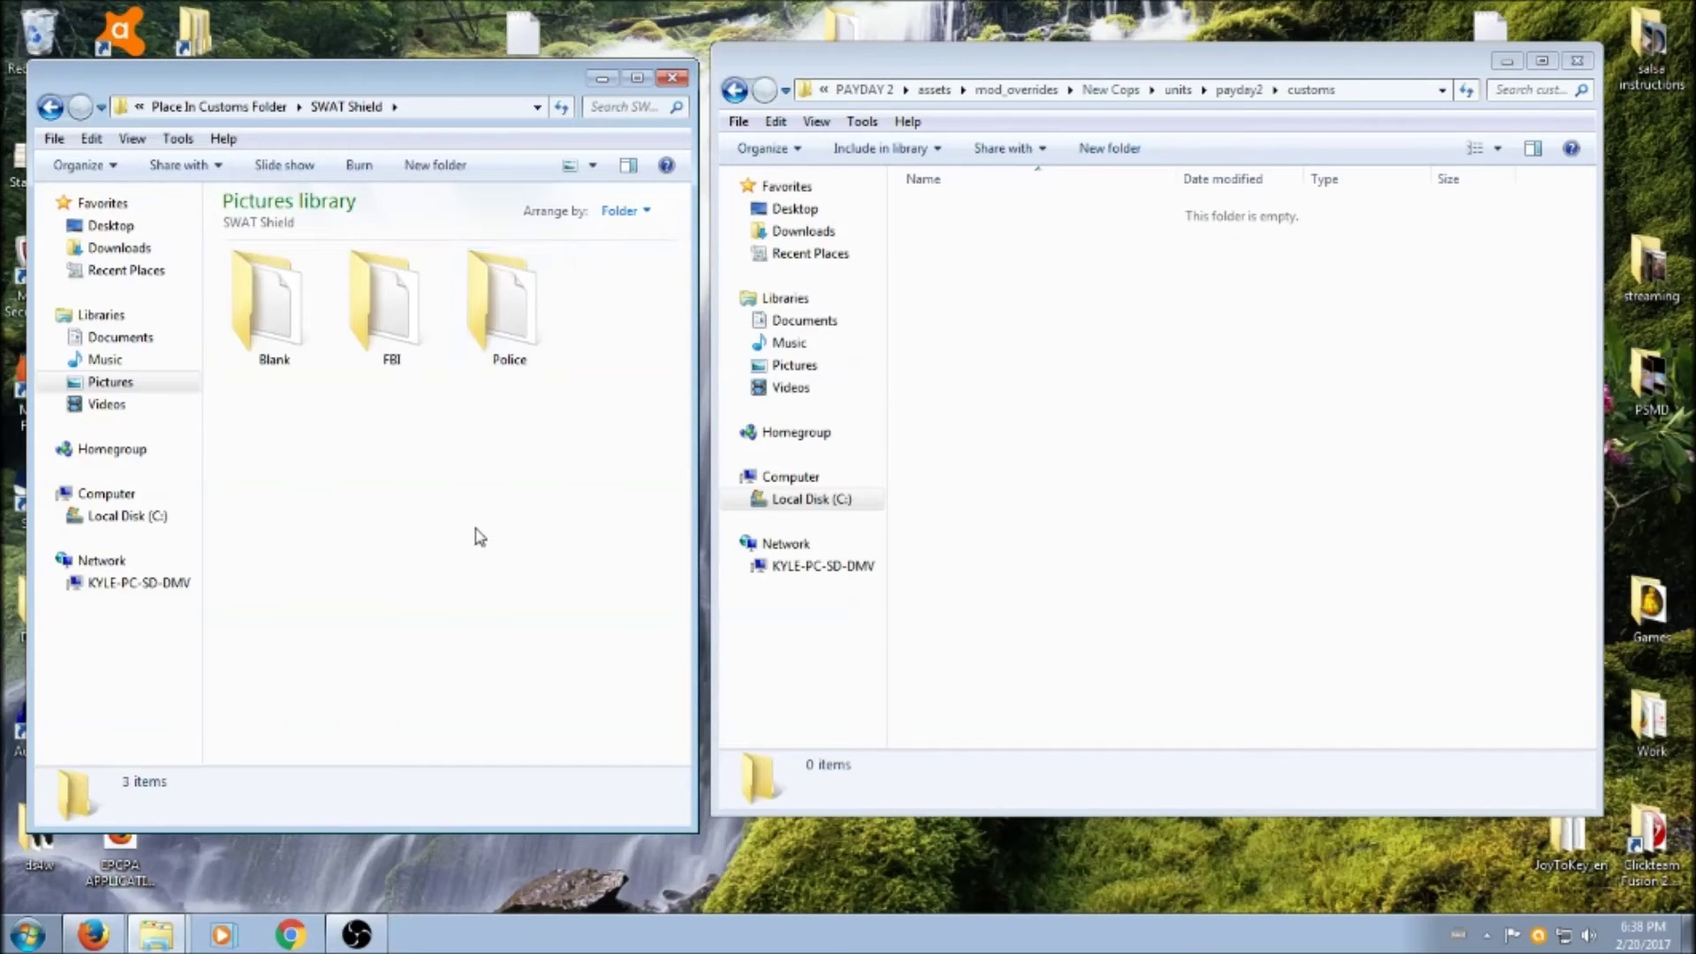
pyautogui.doubleClick(521, 315)
pyautogui.click(292, 353)
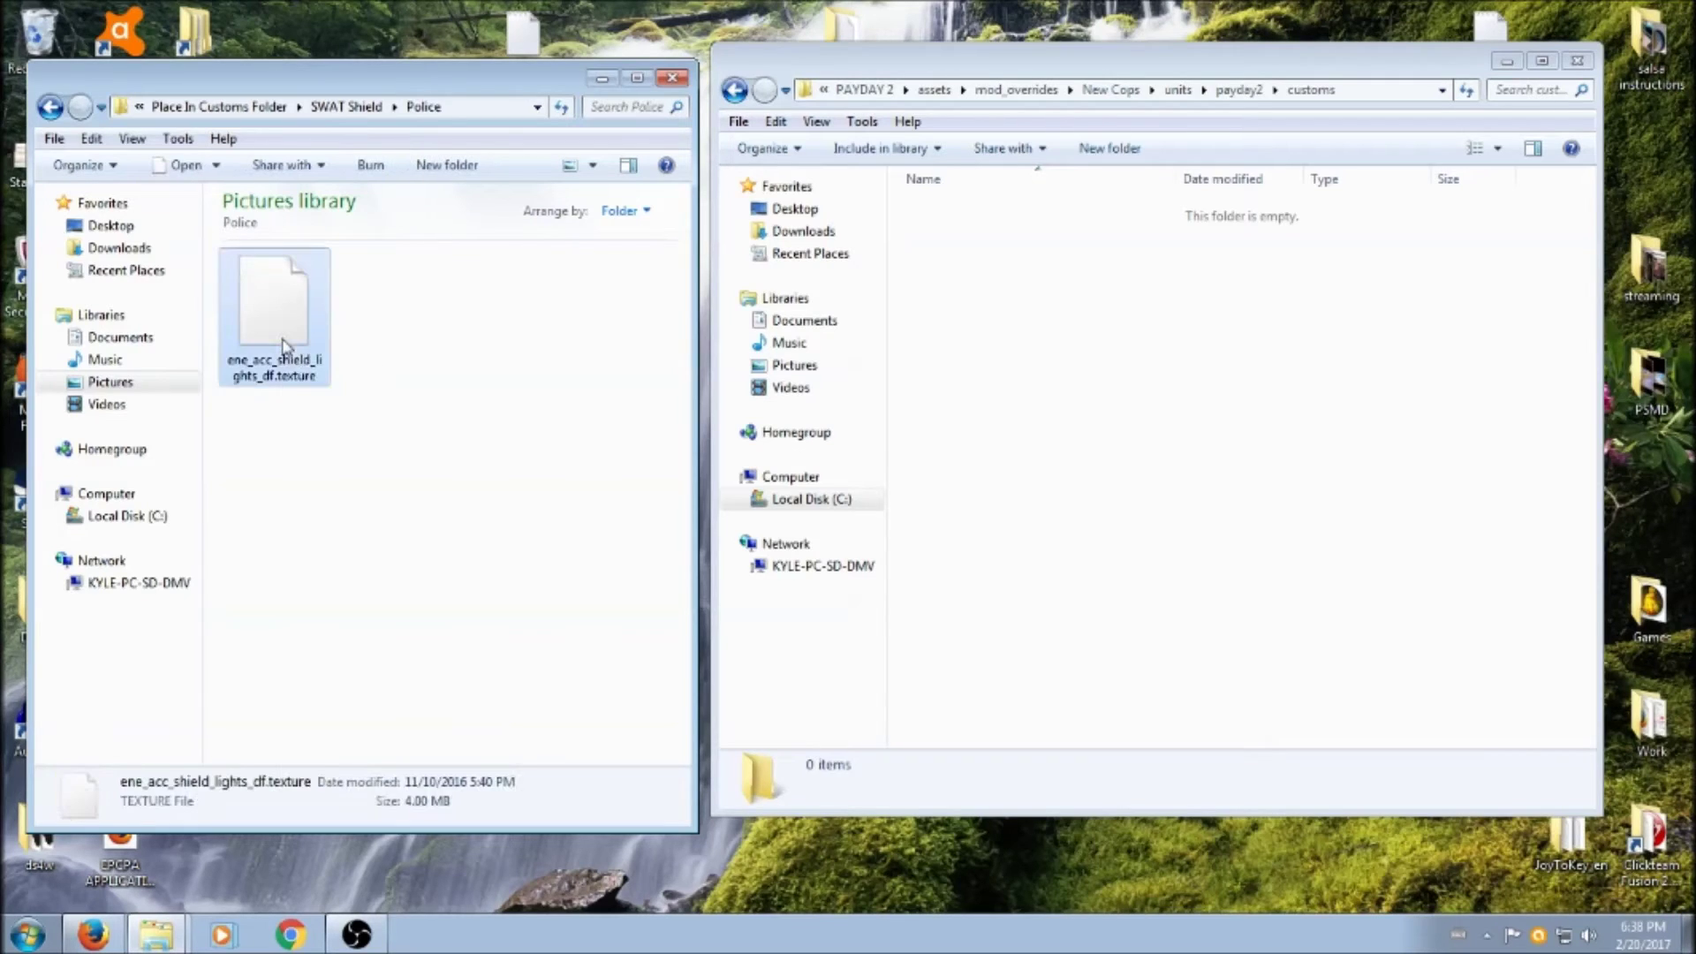
pyautogui.rightClick(283, 340)
pyautogui.click(374, 635)
pyautogui.click(1147, 450)
pyautogui.rightClick(1014, 364)
pyautogui.click(1043, 522)
# Copy hrt_bald_body.texture from the first FBI HRT Bald variant under bodies into New Cops' customs folder.
pyautogui.click(380, 190)
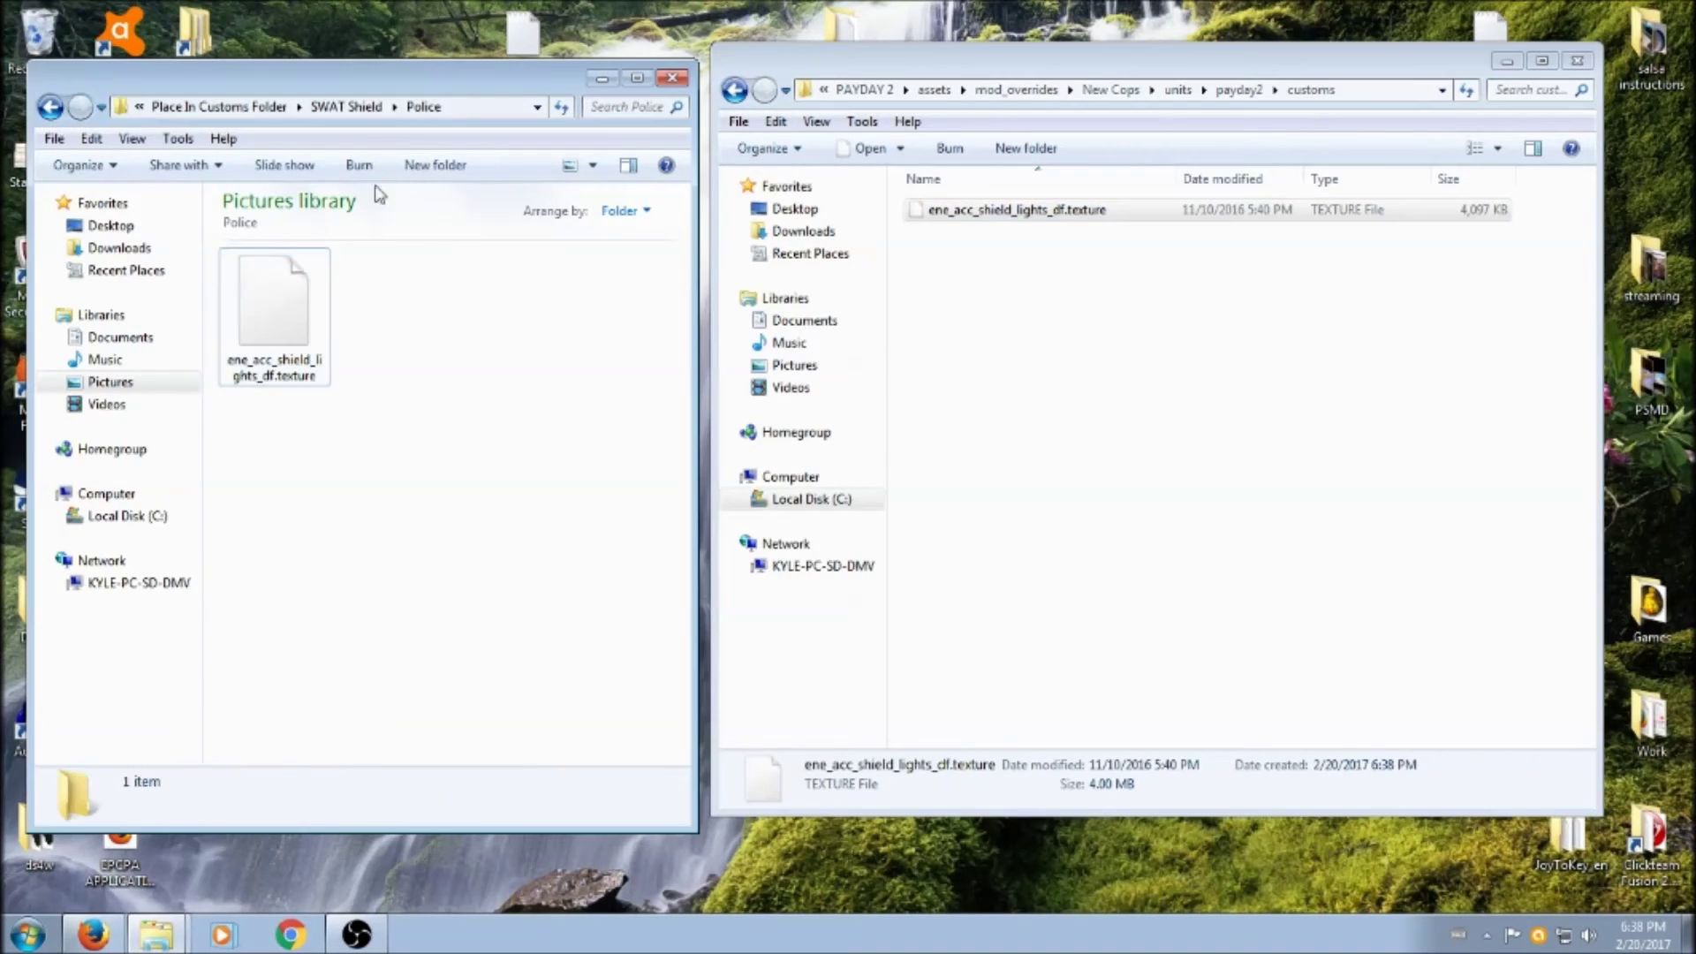
pyautogui.click(353, 106)
pyautogui.click(230, 106)
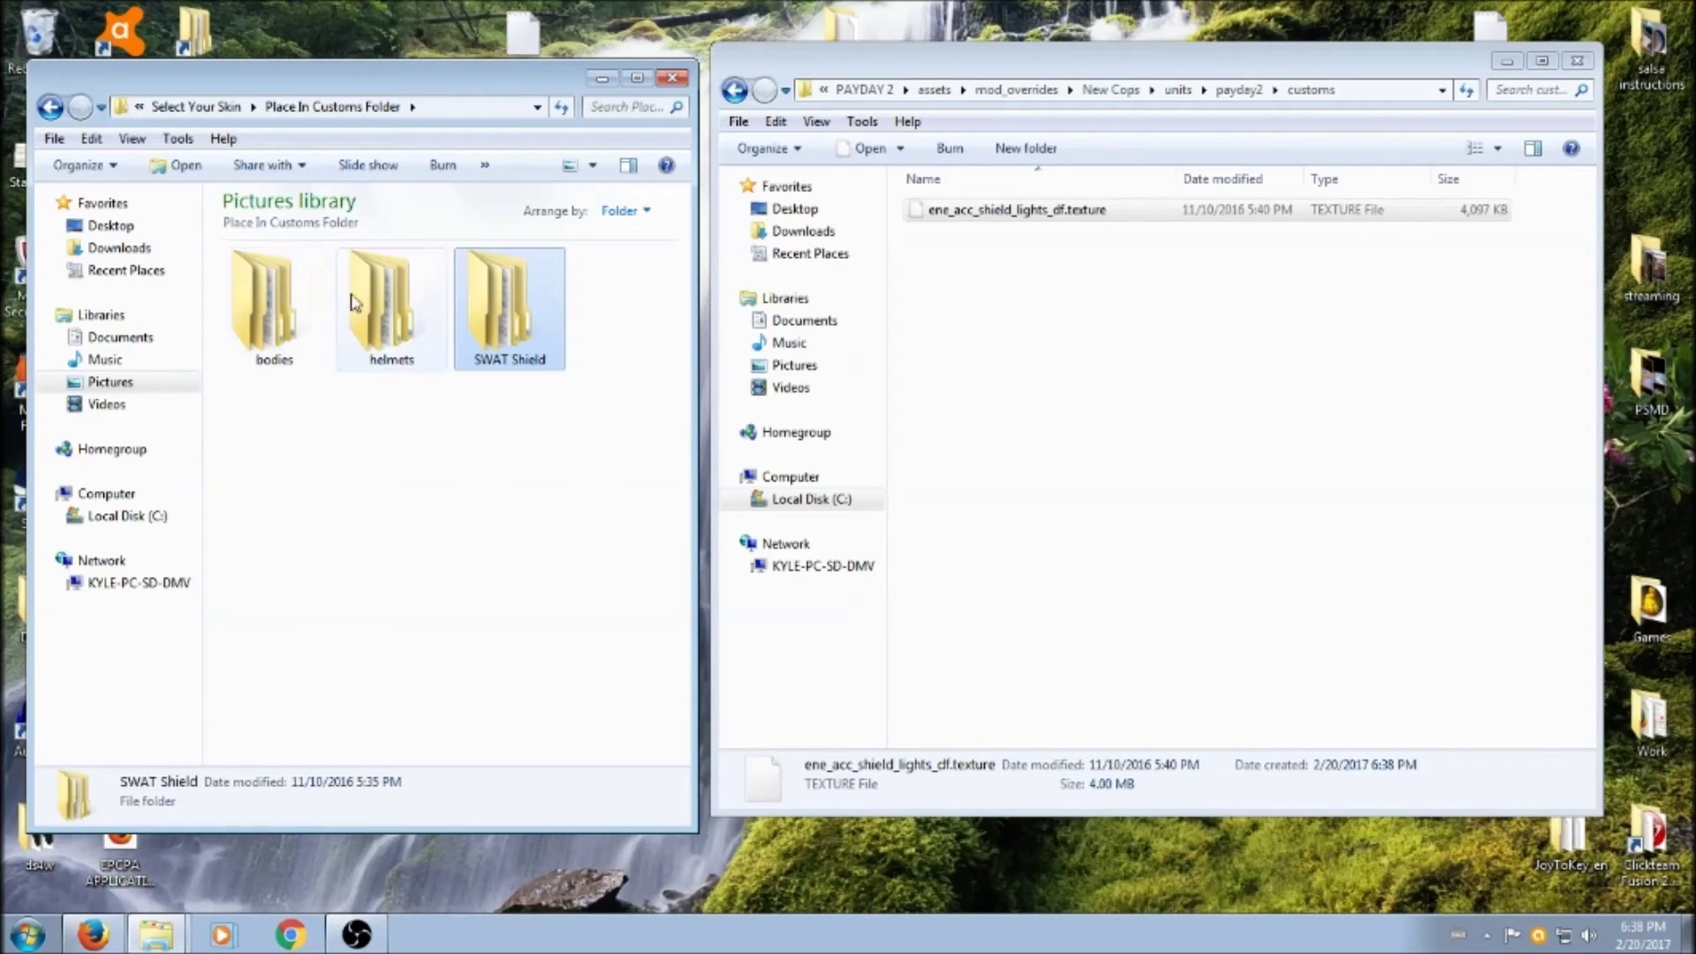
pyautogui.doubleClick(304, 304)
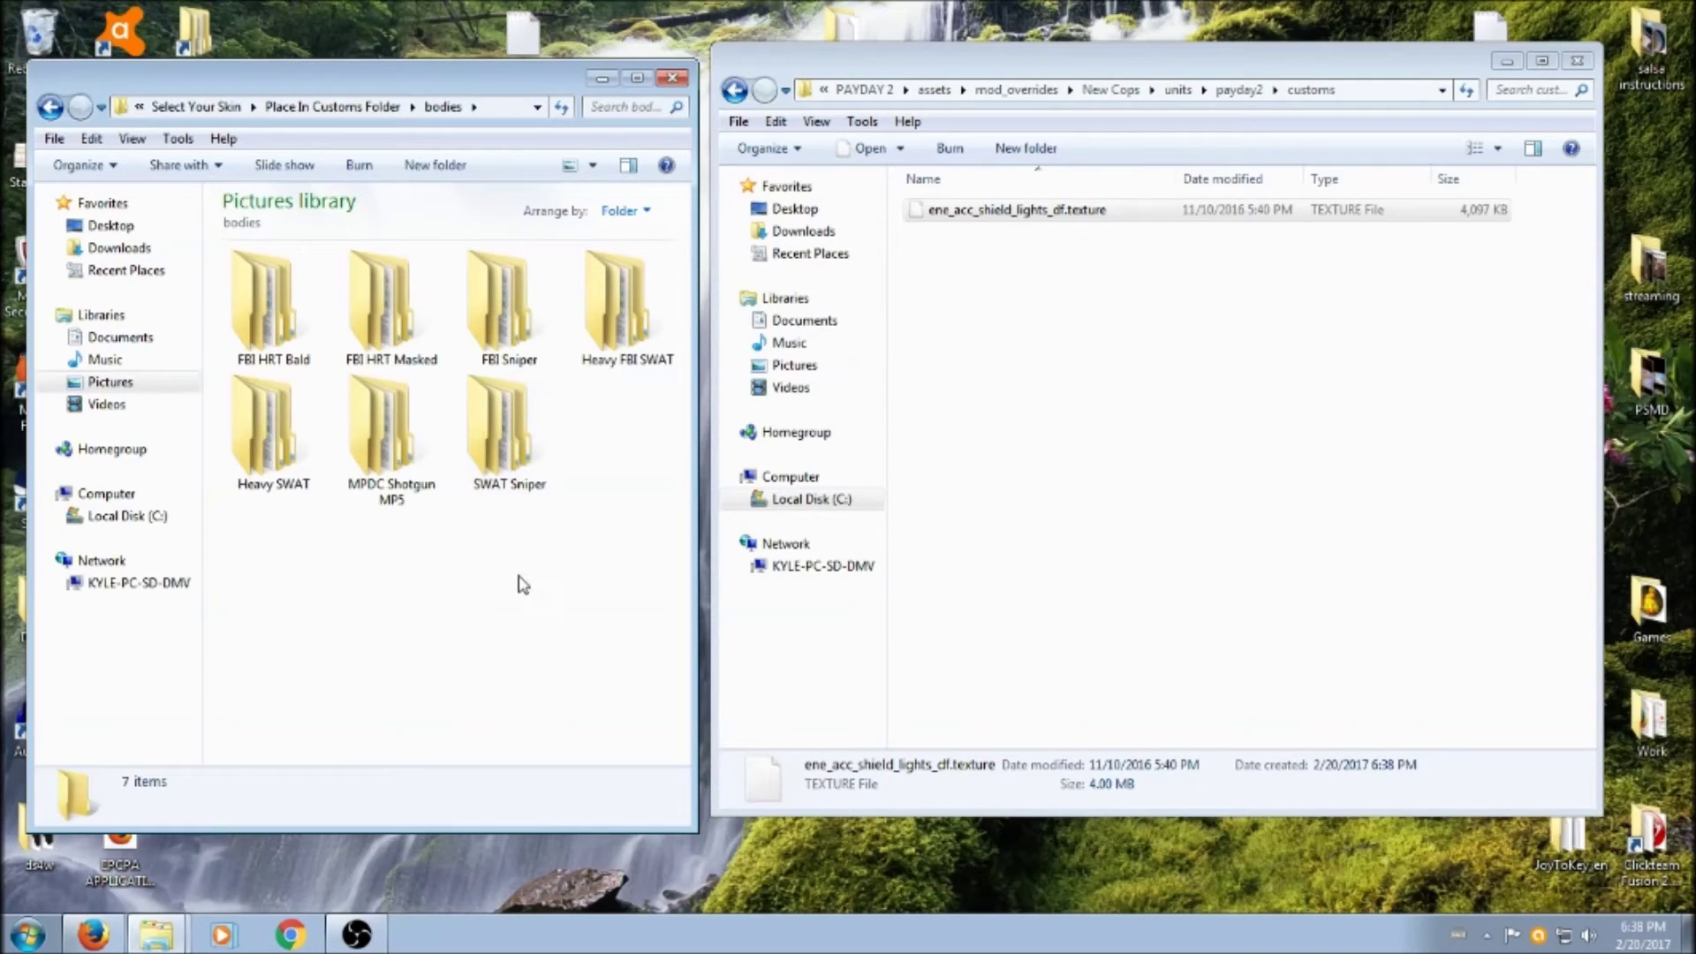
pyautogui.doubleClick(251, 325)
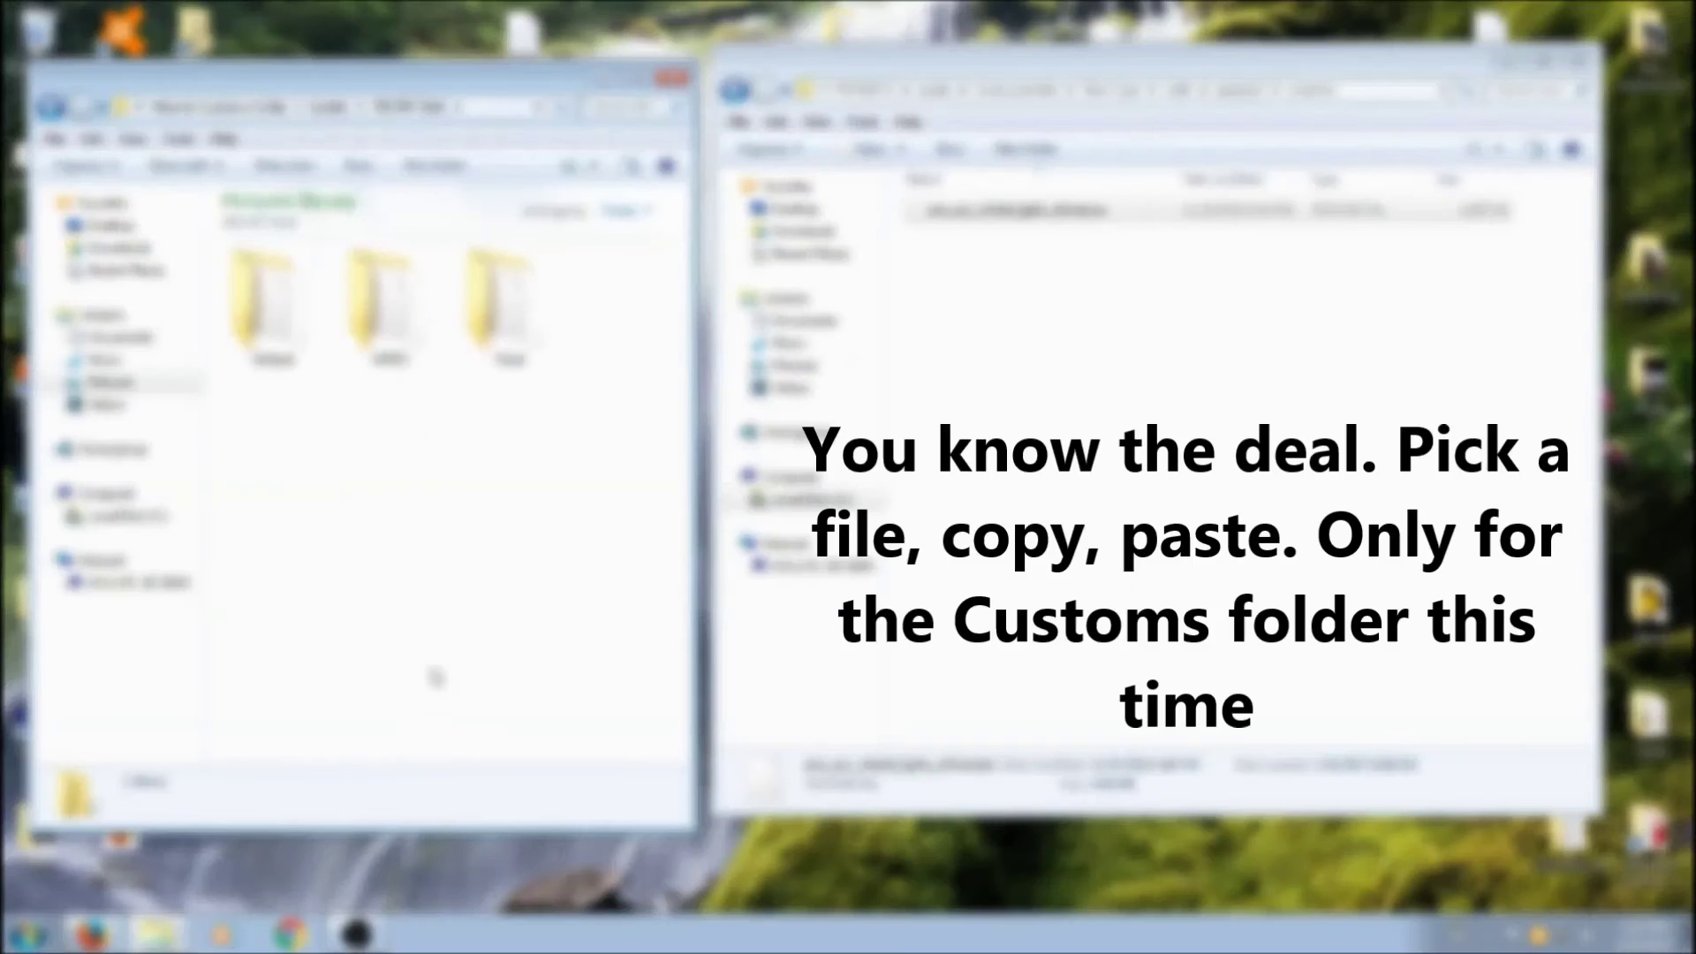
pyautogui.doubleClick(274, 310)
pyautogui.rightClick(298, 294)
pyautogui.click(363, 591)
pyautogui.rightClick(1104, 442)
pyautogui.click(1149, 565)
pyautogui.doubleClick(51, 107)
# Copy hrt_mask_body.texture from FBI HRT Masked and sniper_fbi.texture from FBI Sniper into New Cops' customs folder.
pyautogui.doubleClick(391, 310)
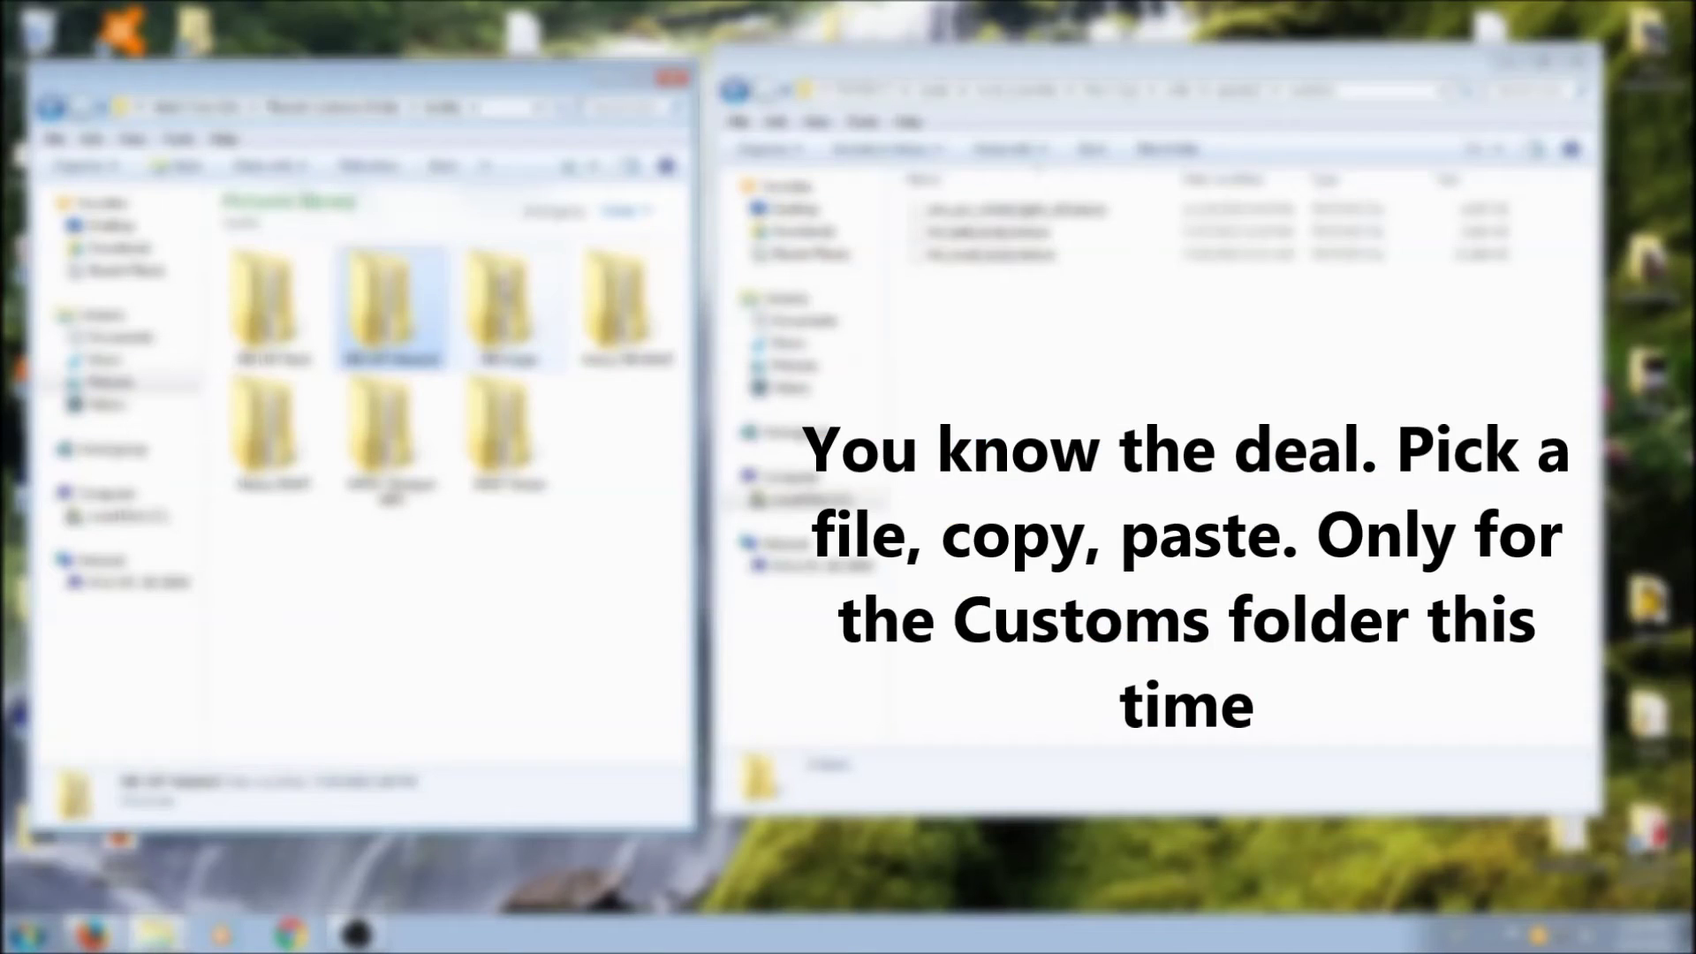
pyautogui.doubleClick(508, 309)
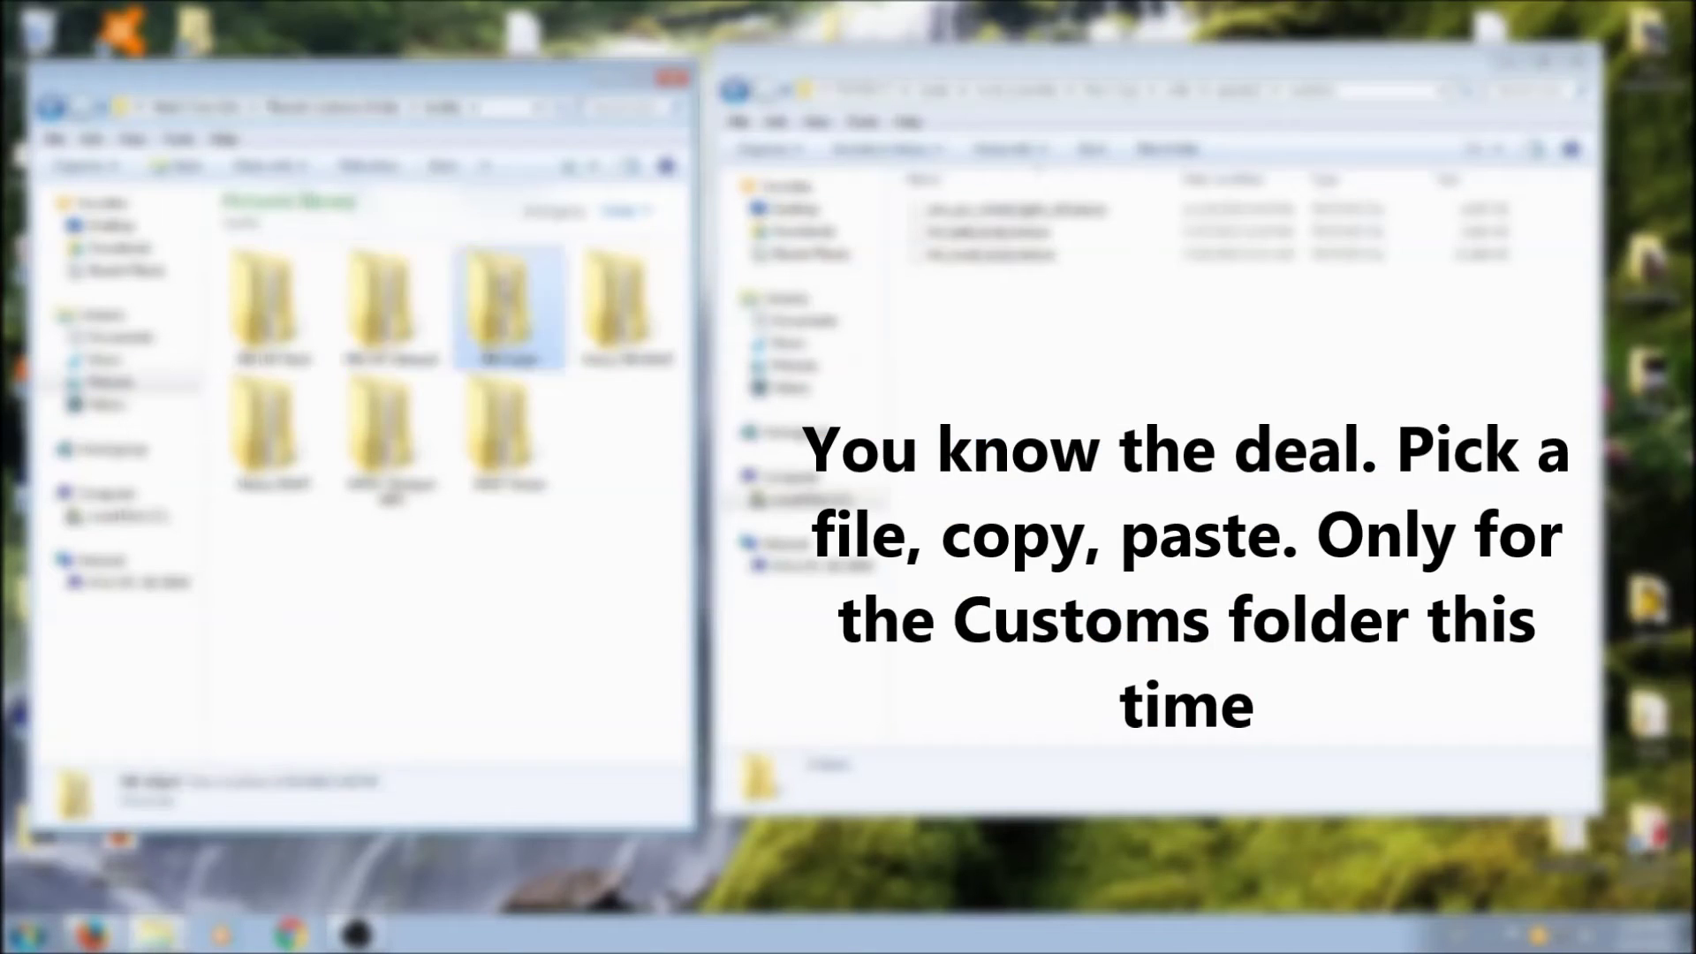
pyautogui.doubleClick(508, 309)
pyautogui.rightClick(287, 301)
pyautogui.click(353, 591)
pyautogui.rightClick(1105, 441)
pyautogui.click(1148, 566)
pyautogui.doubleClick(51, 107)
# Copy heavy_fbi_body.texture from the second Heavy FBI SWAT body variant into New Cops' customs folder.
pyautogui.doubleClick(626, 310)
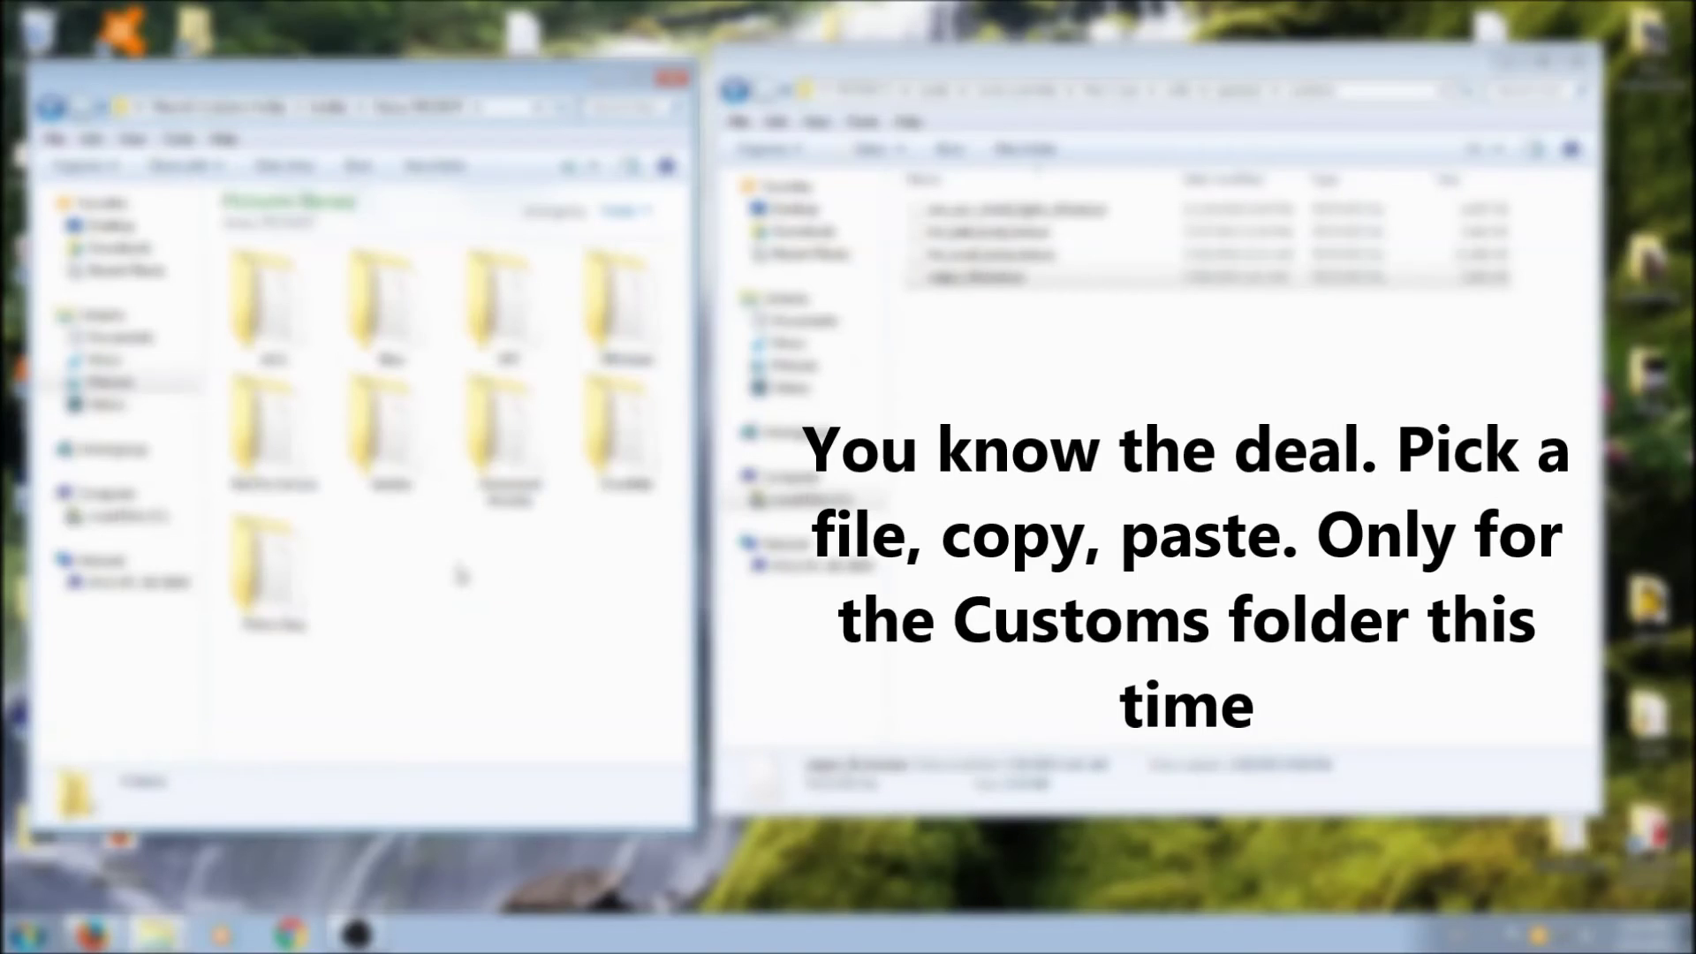
pyautogui.click(391, 310)
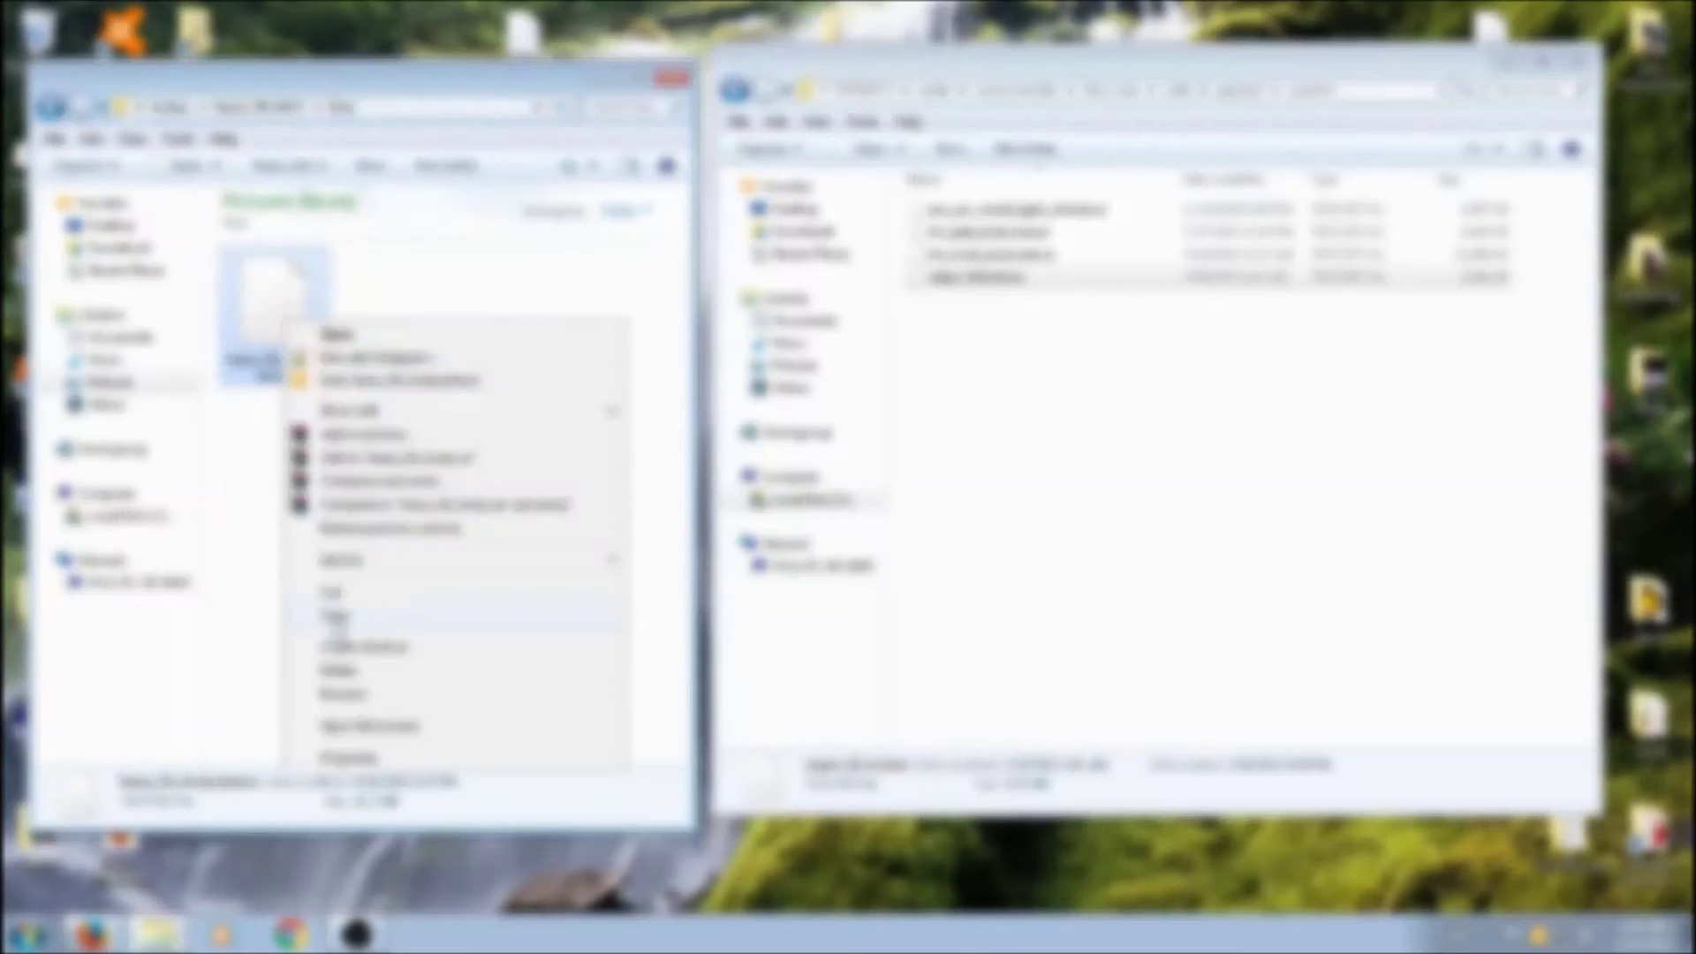
pyautogui.click(335, 618)
pyautogui.rightClick(1104, 442)
pyautogui.click(1149, 565)
pyautogui.doubleClick(50, 107)
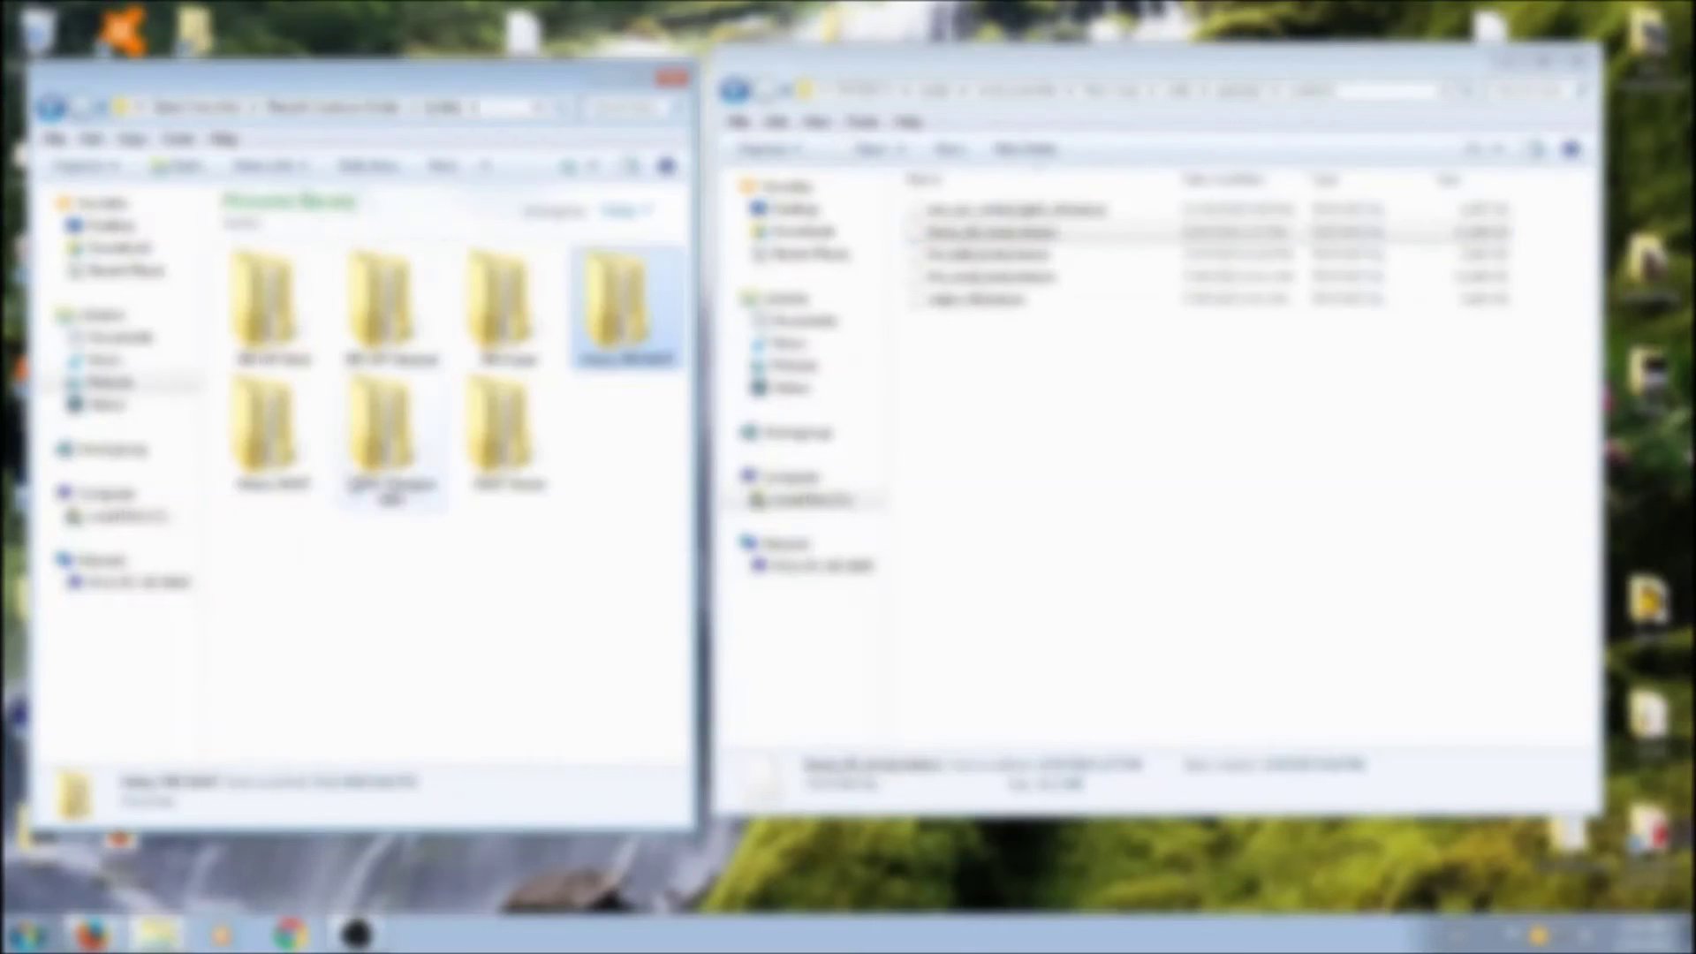
# Copy heavy_swat_body.texture from the second Heavy SWAT body variant into New Cops' customs folder.
pyautogui.click(674, 294)
pyautogui.doubleClick(272, 429)
pyautogui.doubleClick(392, 309)
pyautogui.rightClick(287, 295)
pyautogui.click(336, 591)
pyautogui.rightClick(1104, 442)
pyautogui.click(1148, 565)
pyautogui.click(51, 107)
pyautogui.click(489, 557)
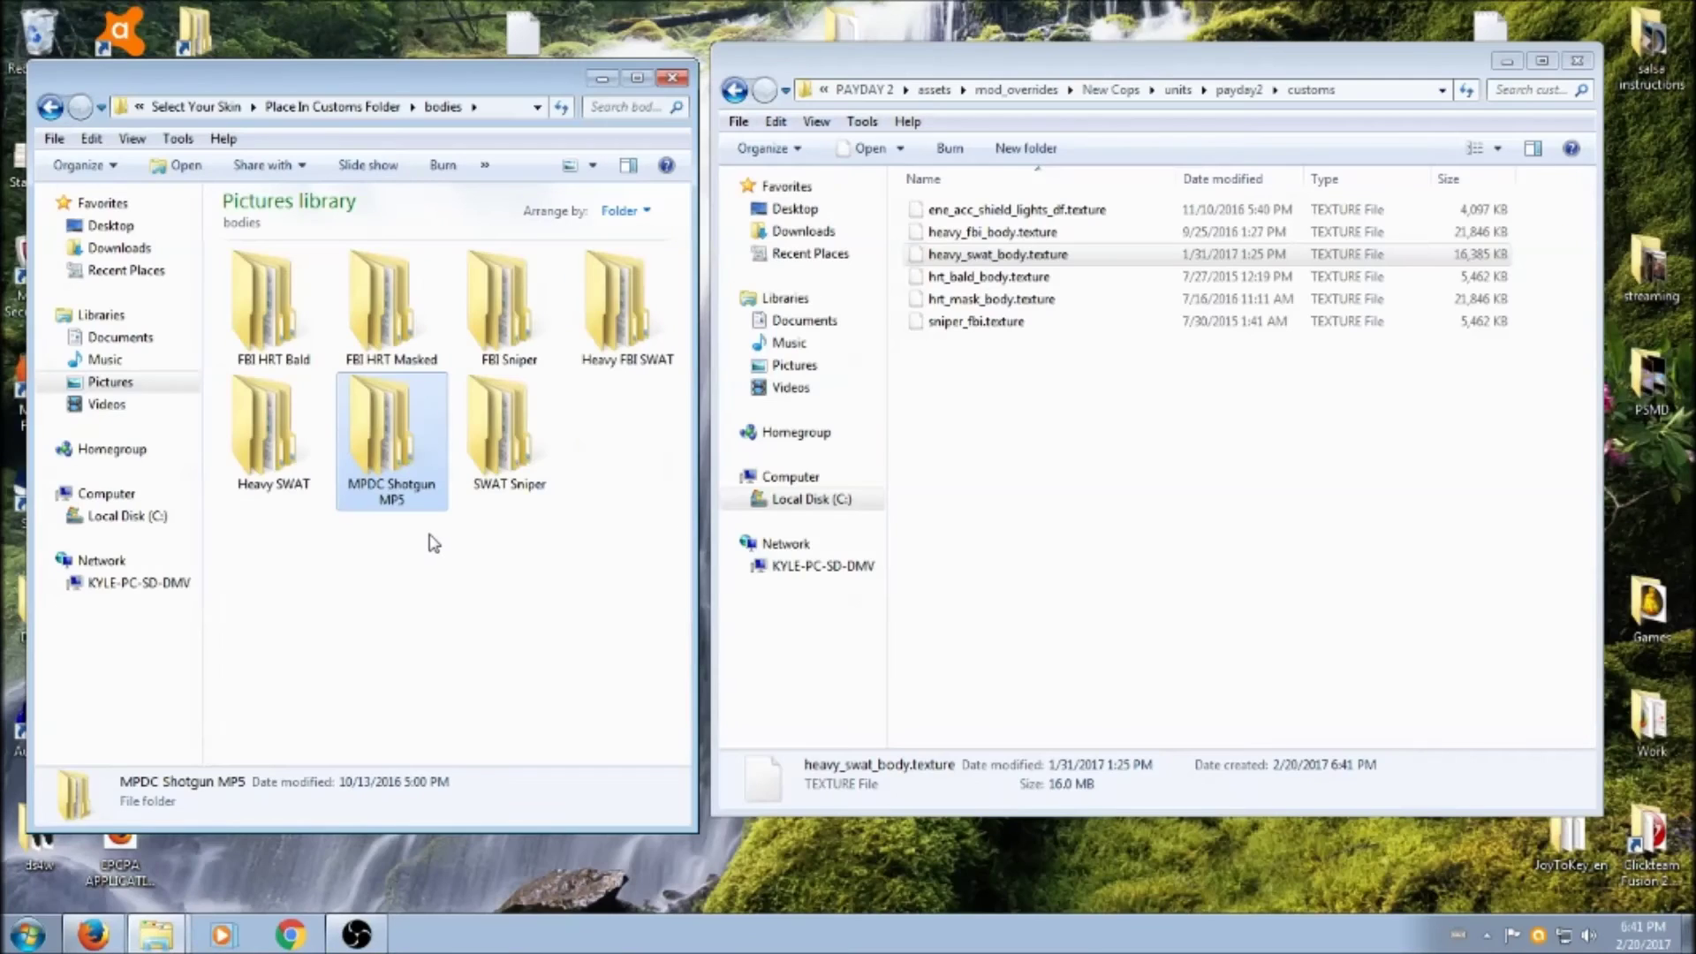
# Copy police_variant_body.texture from the Blue Blue Jacket variant of MPDC Shotgun MP5 into New Cops' customs folder.
pyautogui.doubleClick(414, 451)
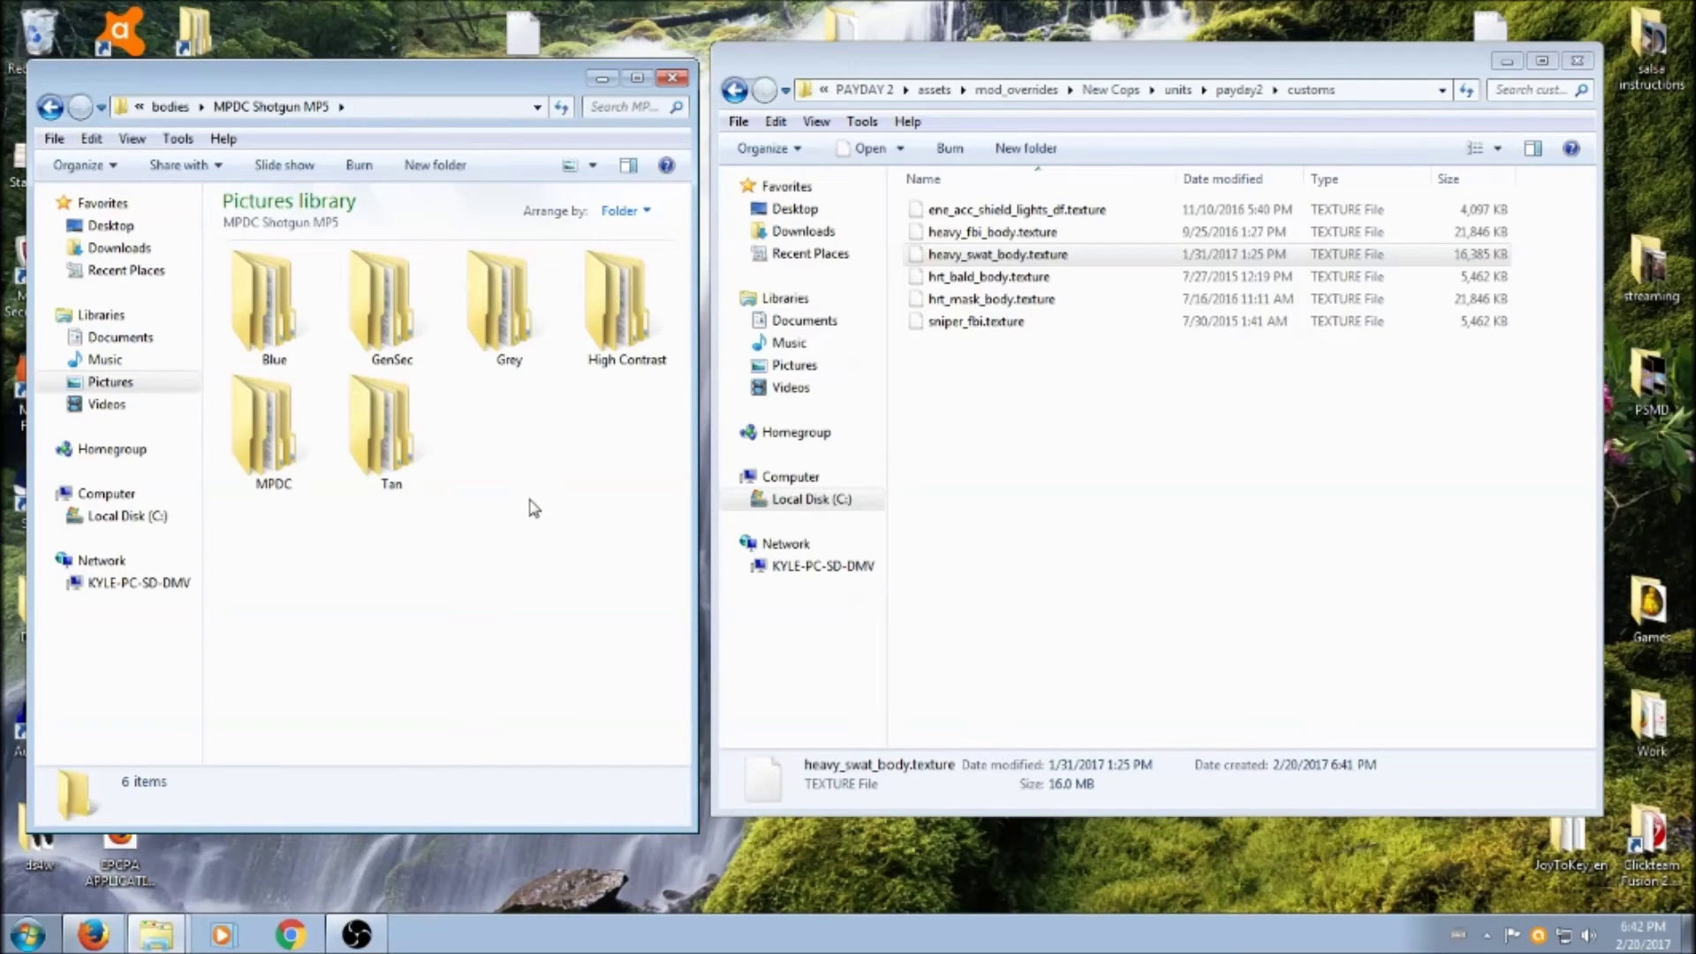
pyautogui.click(263, 298)
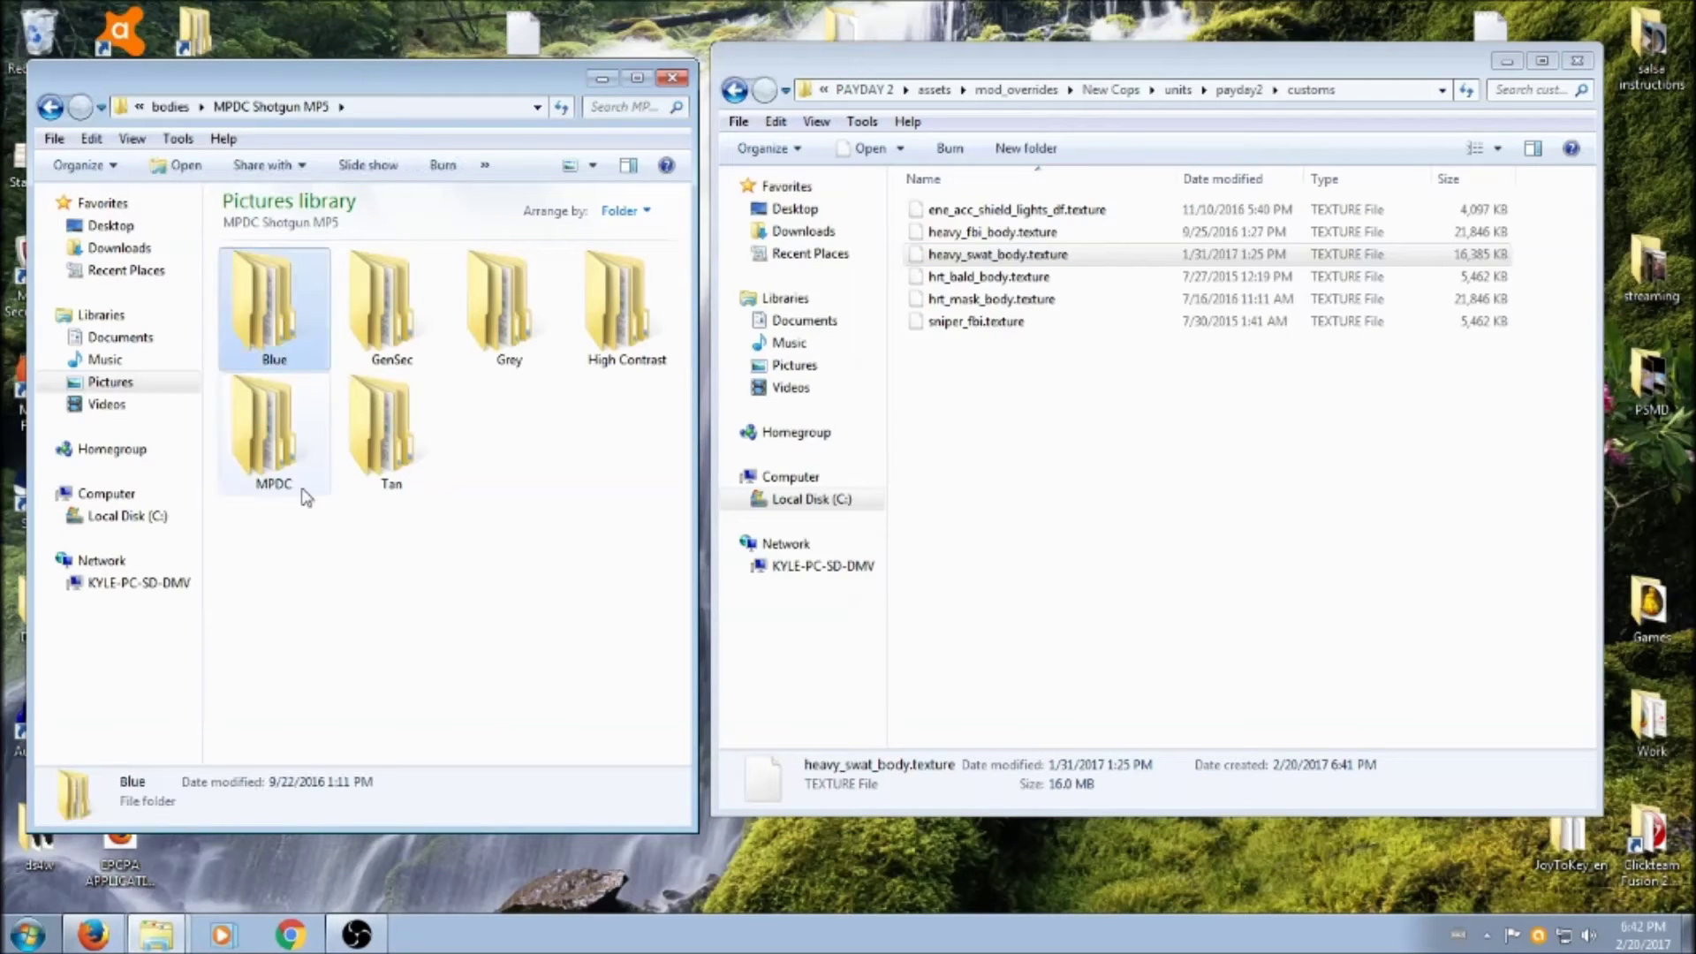
pyautogui.doubleClick(272, 301)
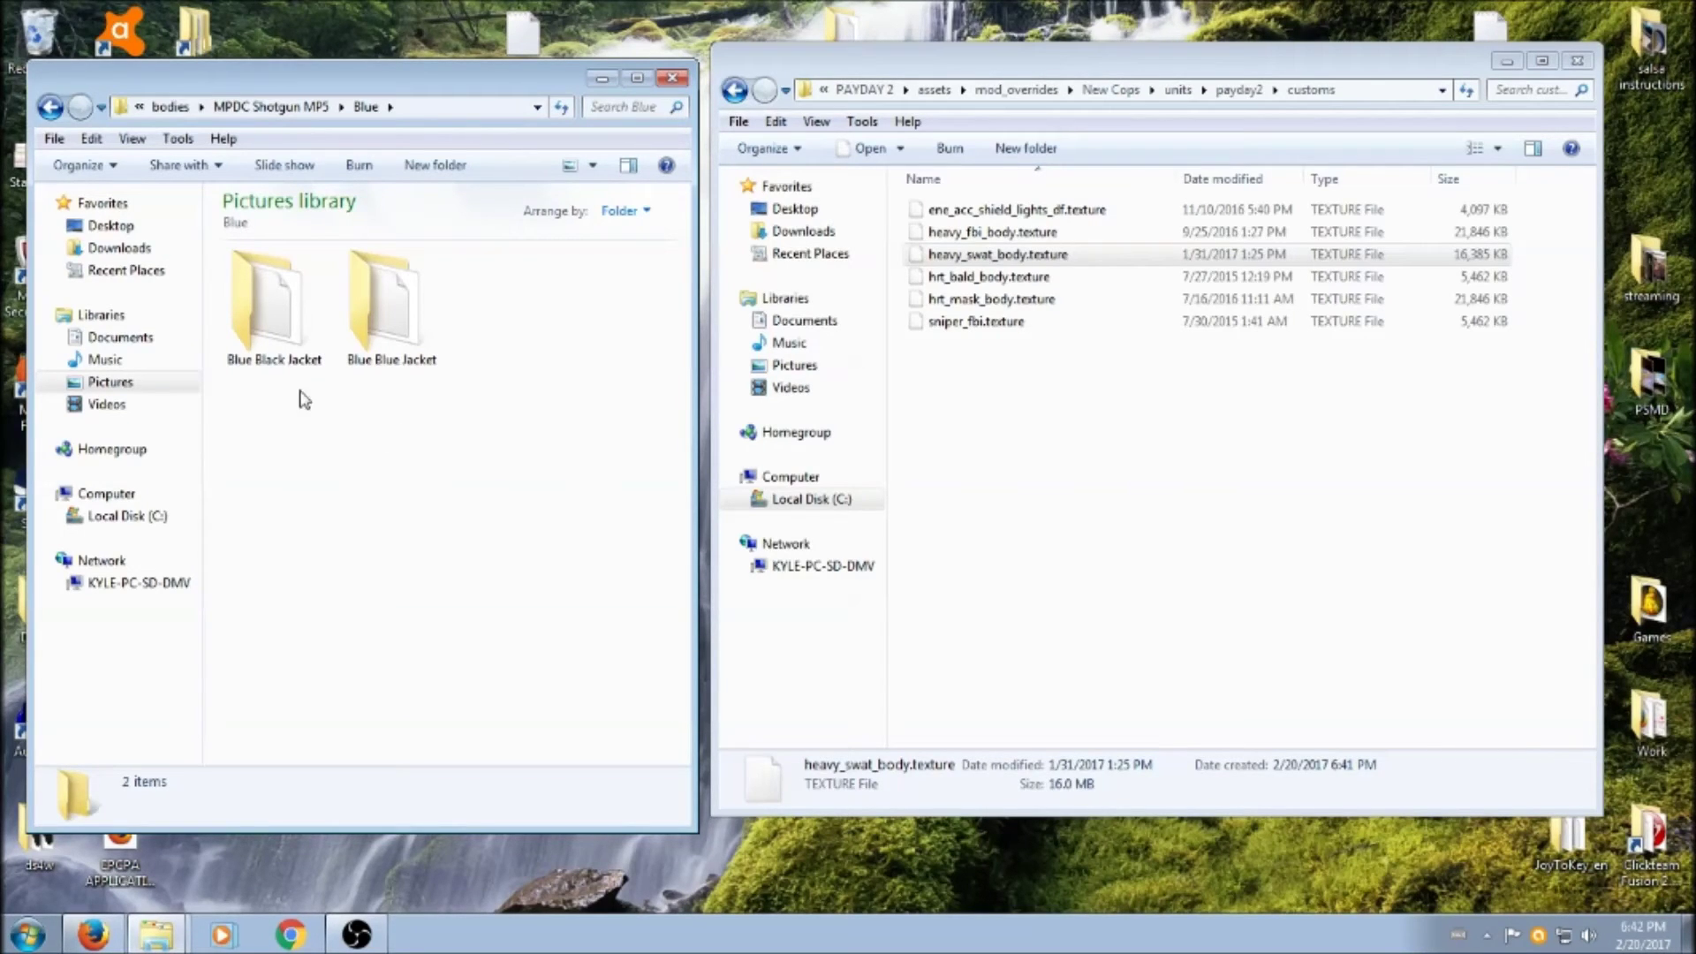
pyautogui.doubleClick(392, 316)
pyautogui.click(291, 292)
pyautogui.rightClick(298, 279)
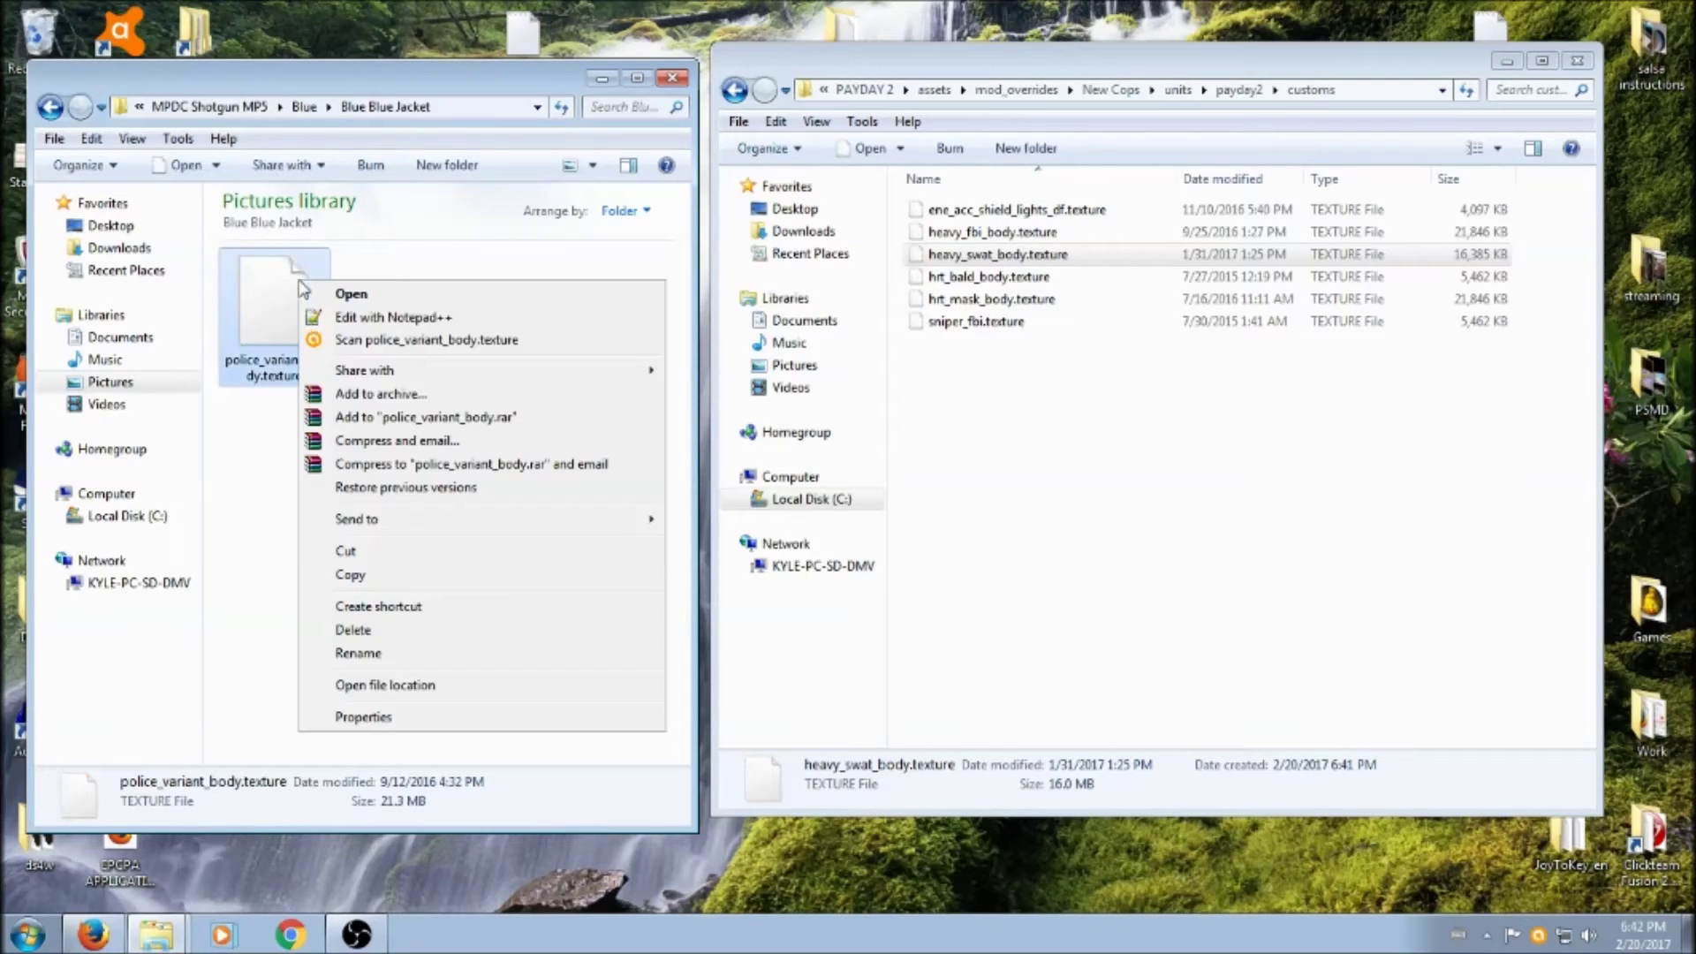
pyautogui.click(345, 576)
pyautogui.click(984, 481)
pyautogui.rightClick(978, 470)
pyautogui.click(1034, 618)
# Copy helmets_heavy_fbi.texture from the White FBI Heavy variant under helmets into New Cops' customs folder.
pyautogui.click(548, 580)
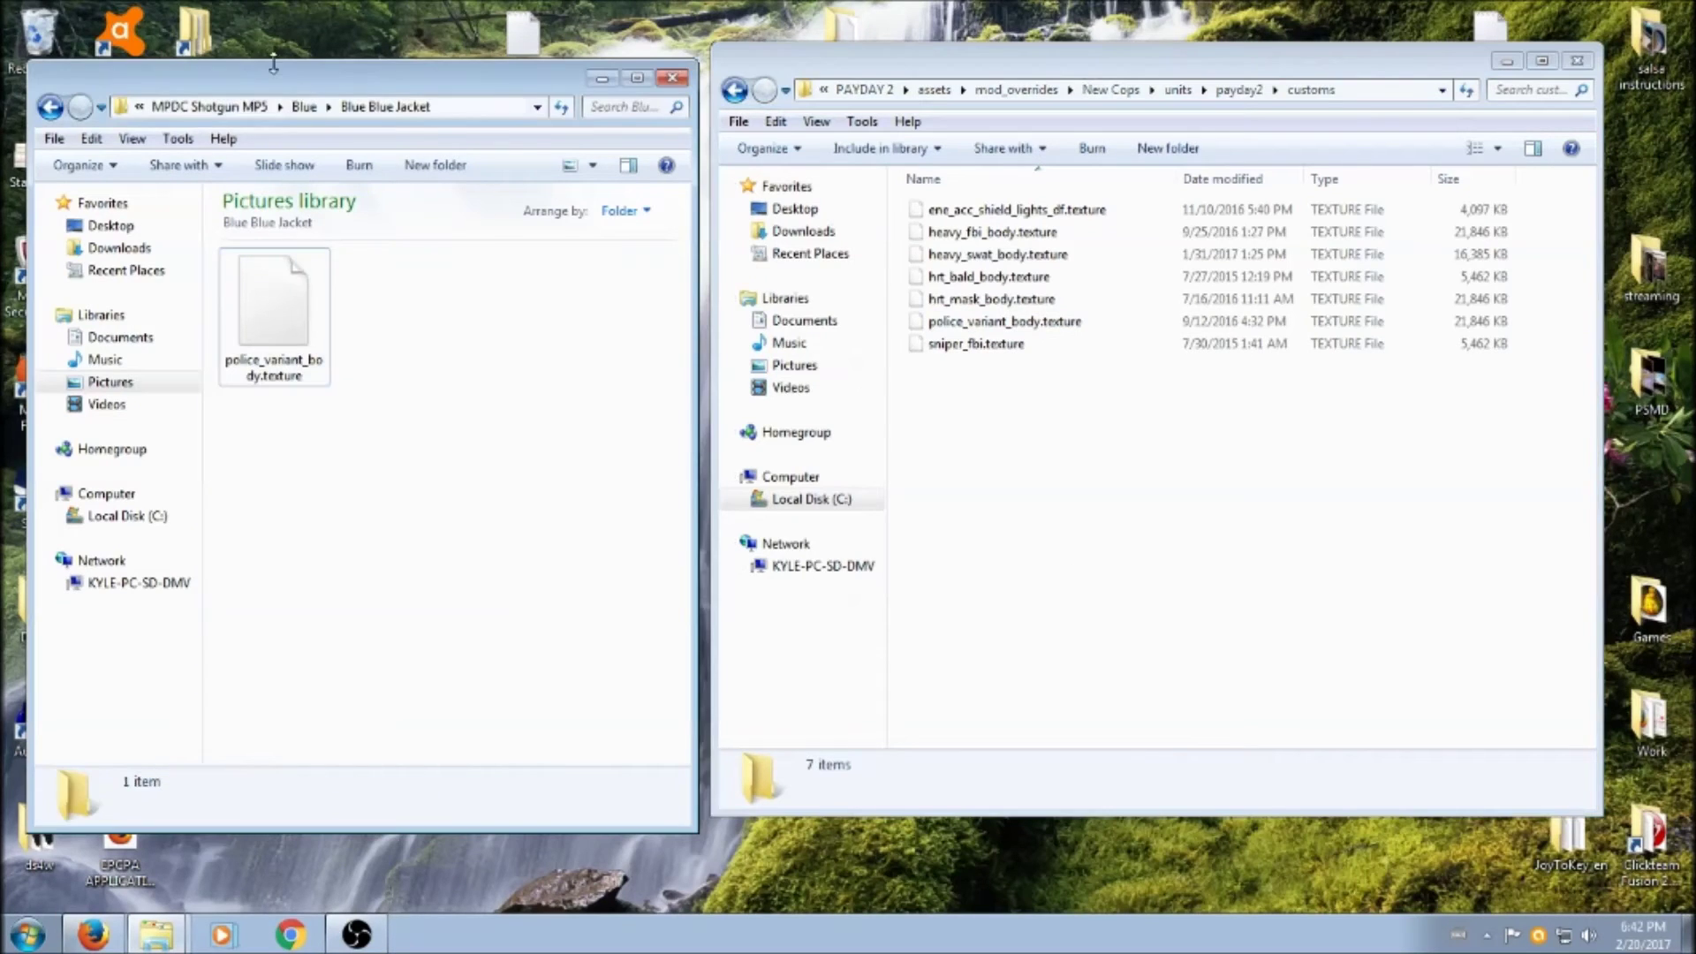
pyautogui.click(237, 116)
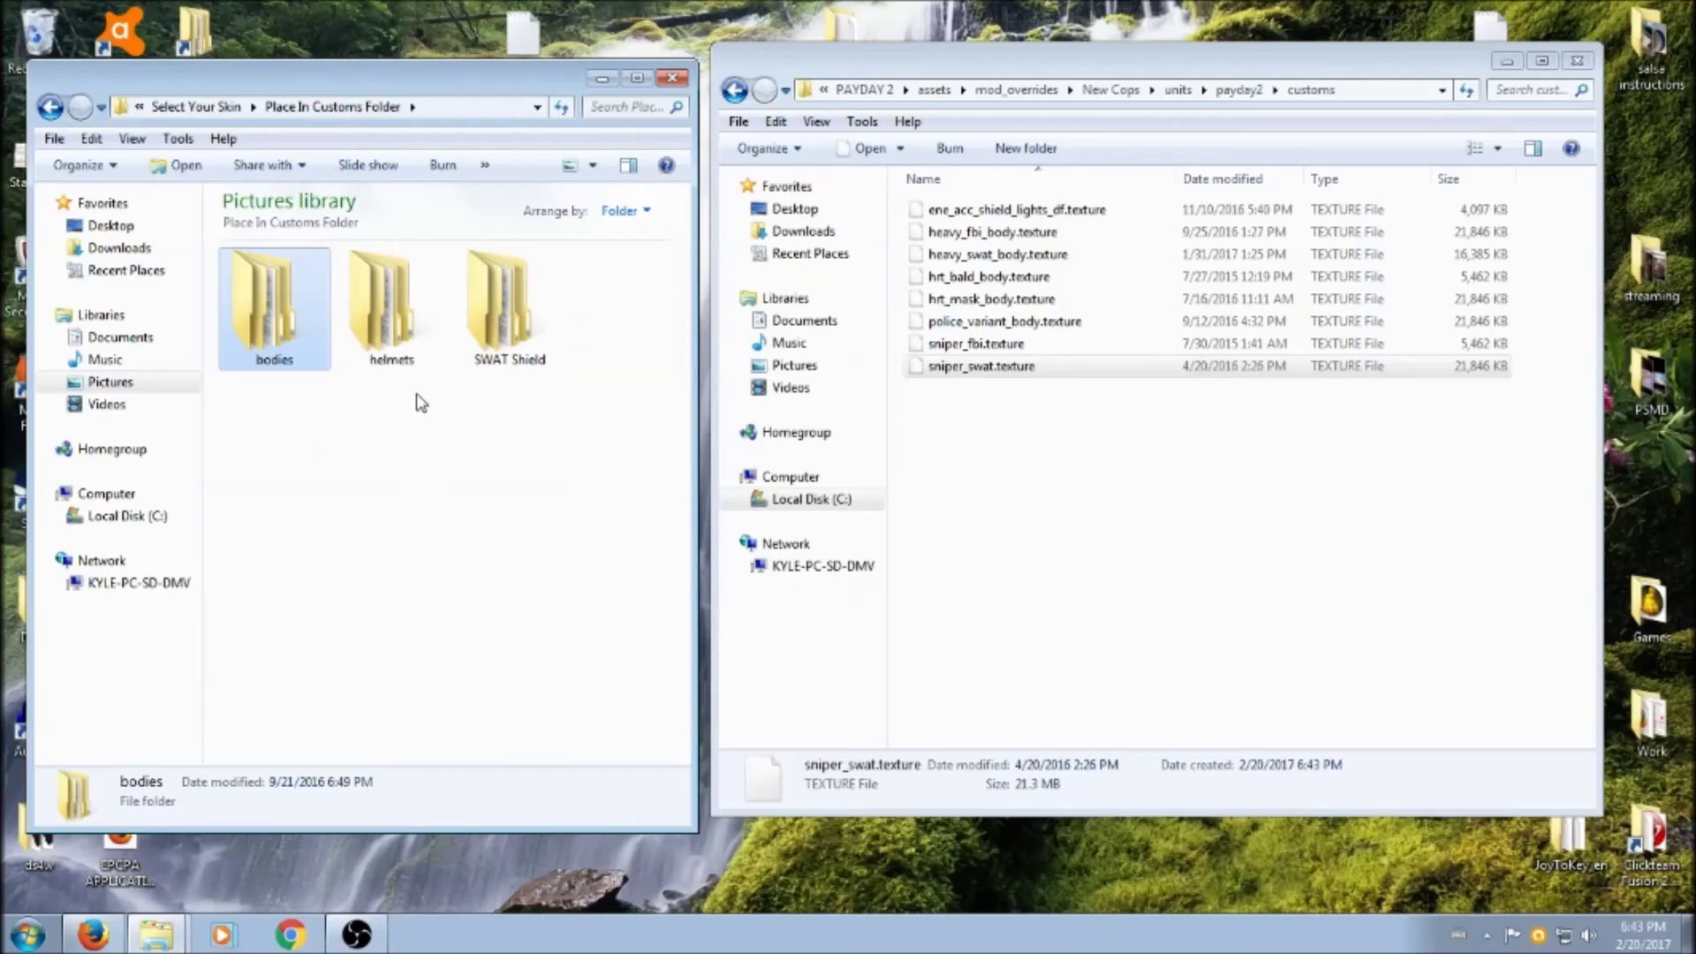
pyautogui.doubleClick(381, 305)
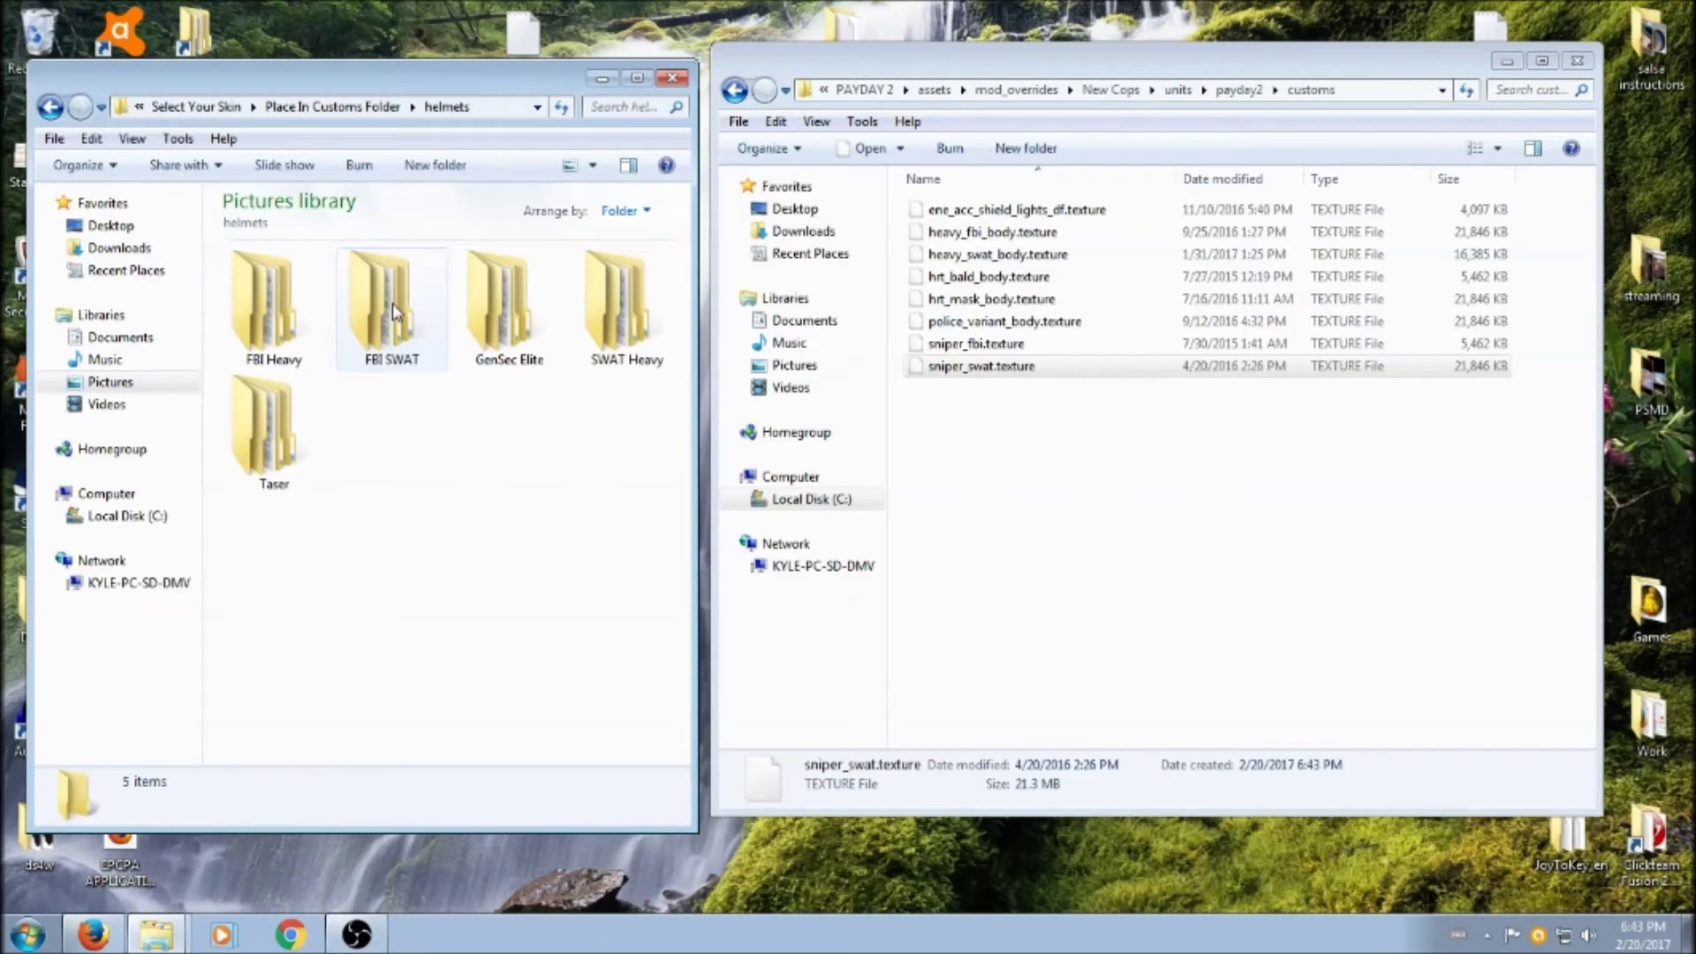
pyautogui.doubleClick(278, 311)
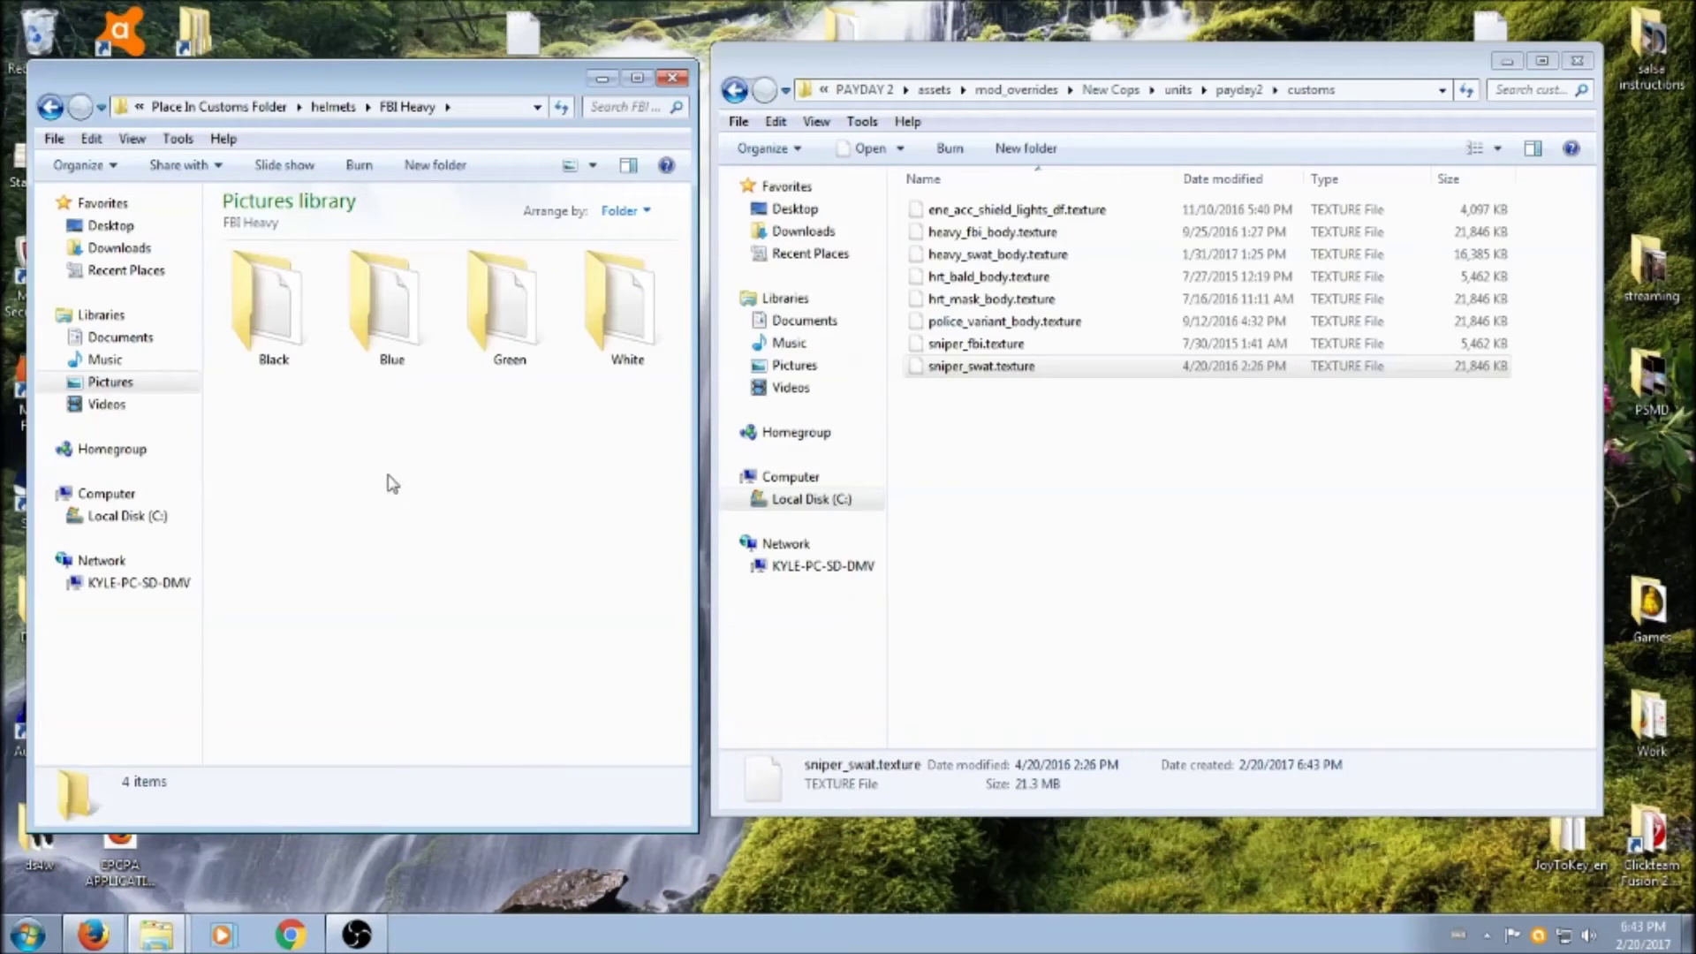
pyautogui.doubleClick(617, 285)
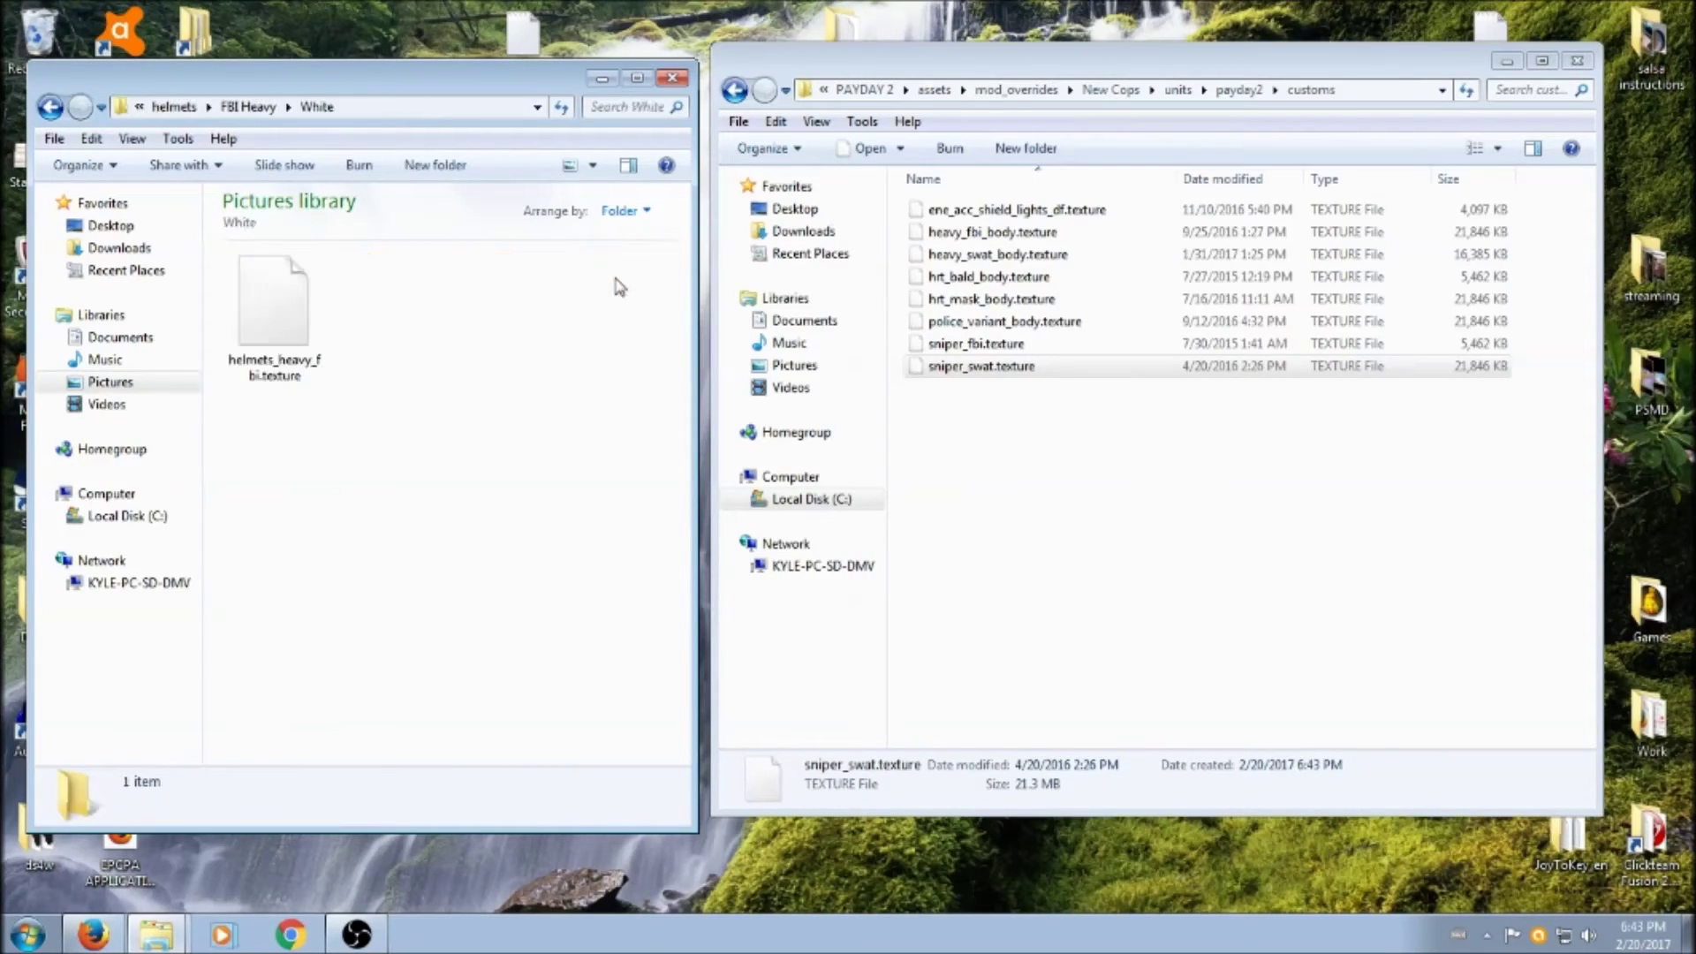
pyautogui.click(285, 309)
pyautogui.rightClick(285, 309)
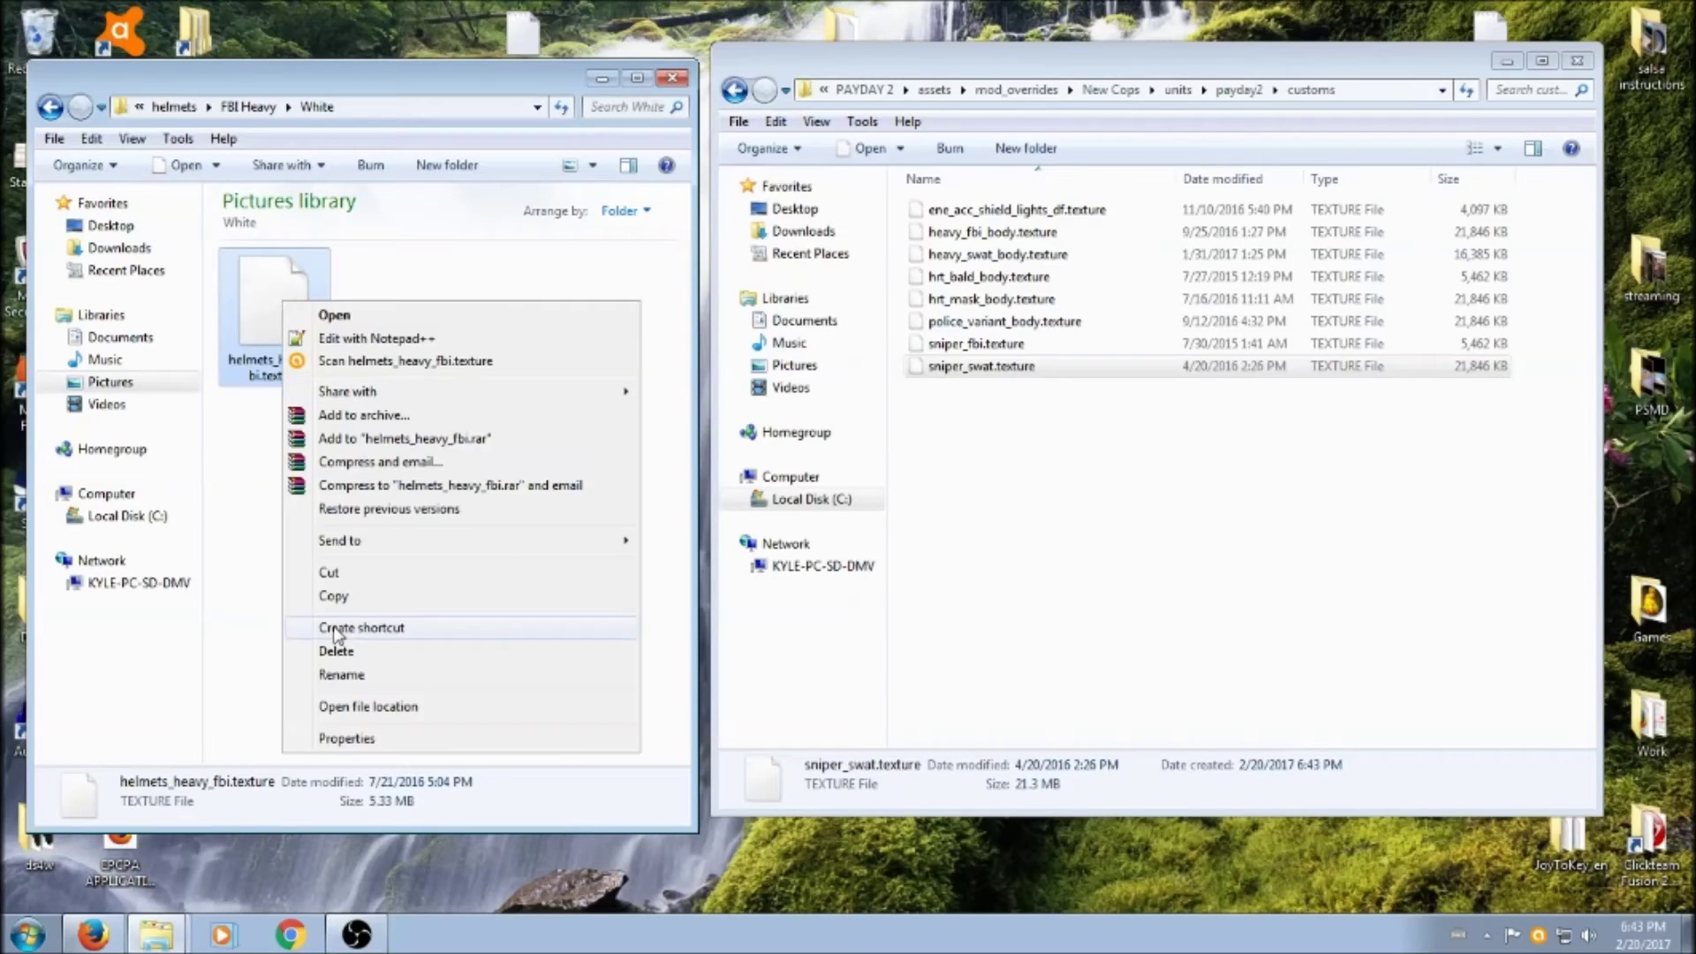
pyautogui.click(339, 595)
pyautogui.click(339, 599)
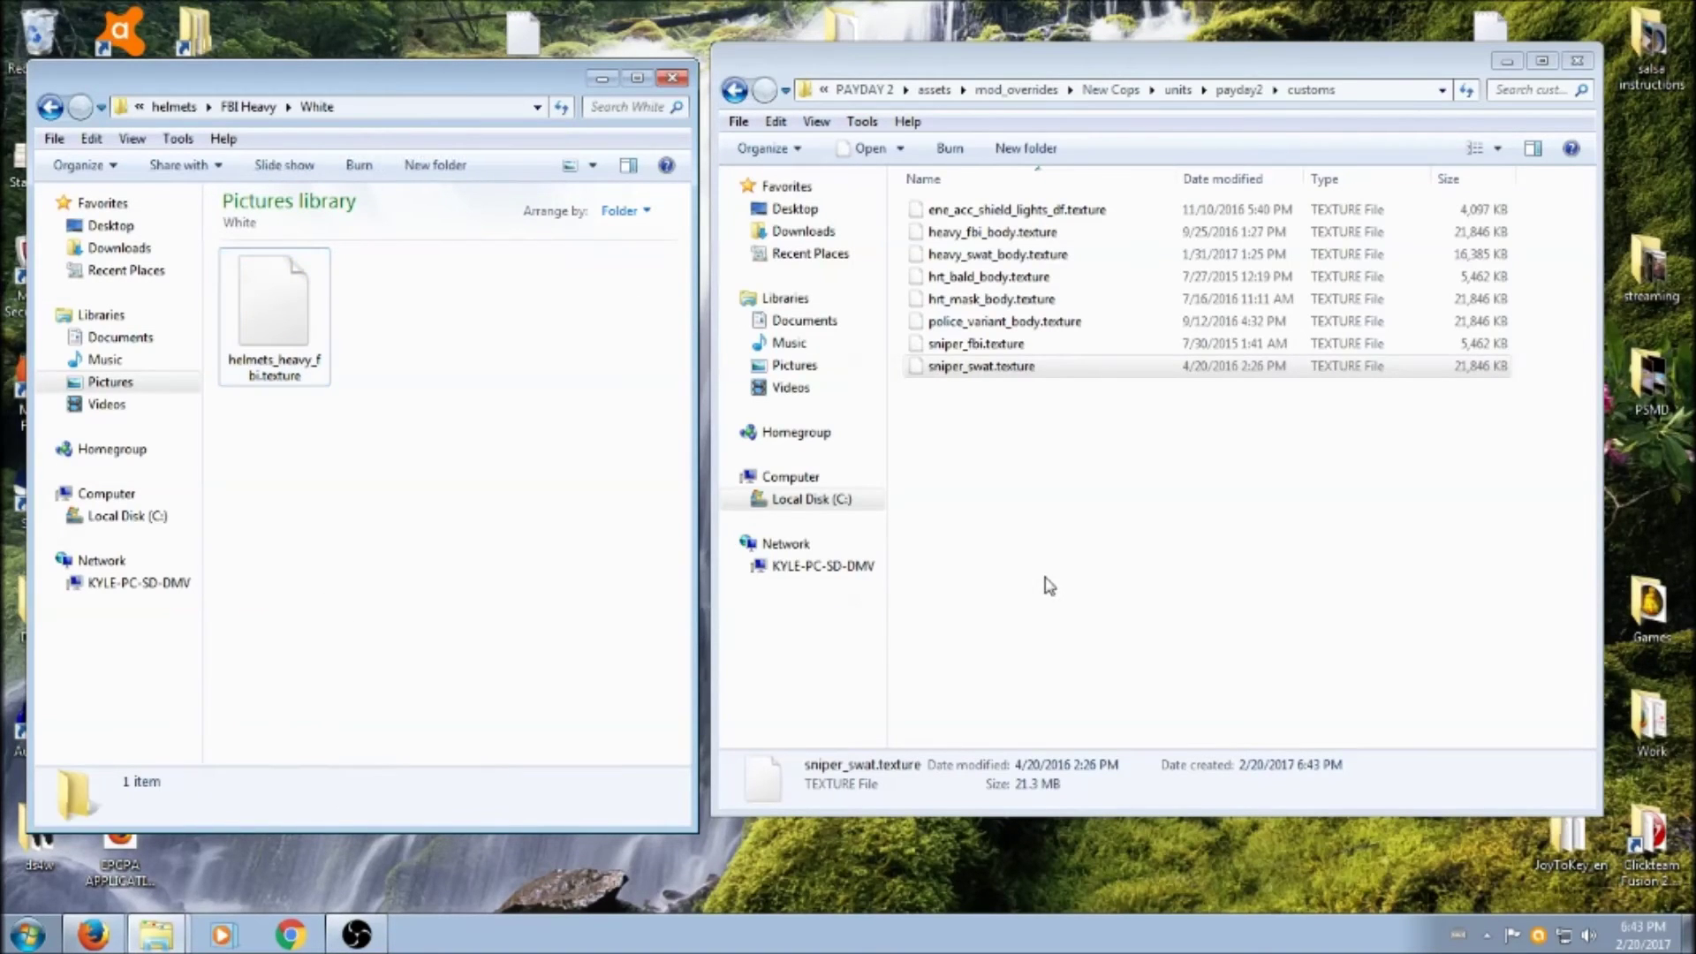
pyautogui.click(1023, 556)
pyautogui.rightClick(1013, 549)
pyautogui.click(1061, 696)
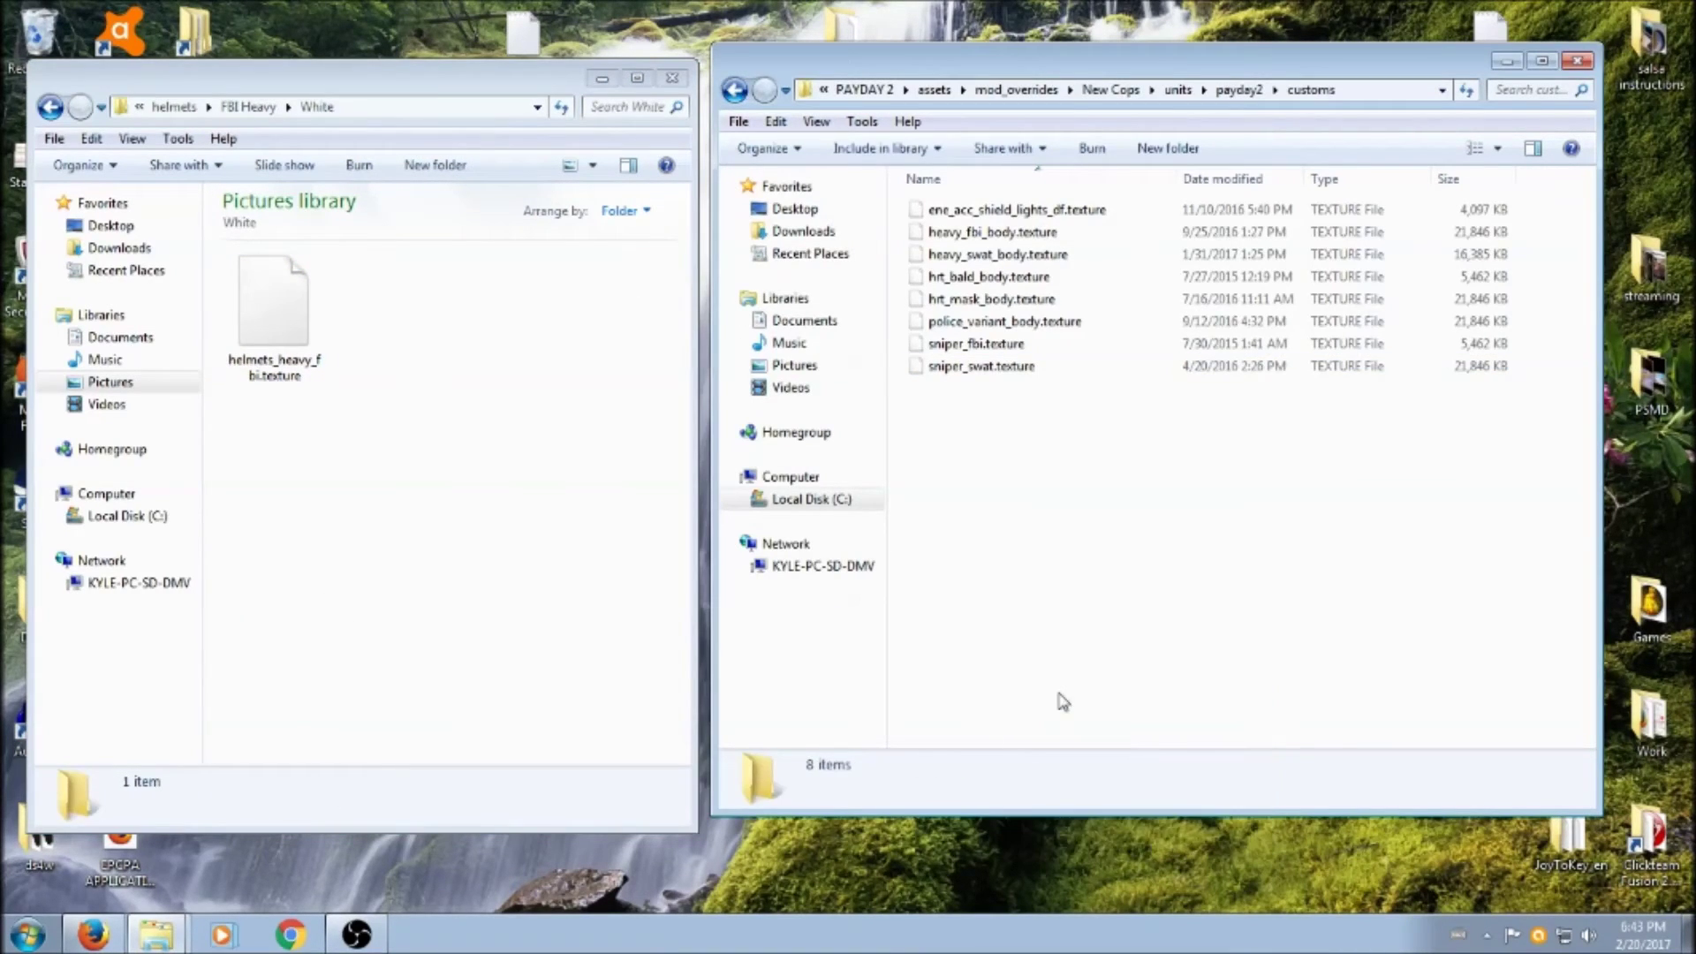
# Open the Taser folder under helmets and switch to Firefox to view the Taser variants preview image on the mod page.
pyautogui.click(532, 477)
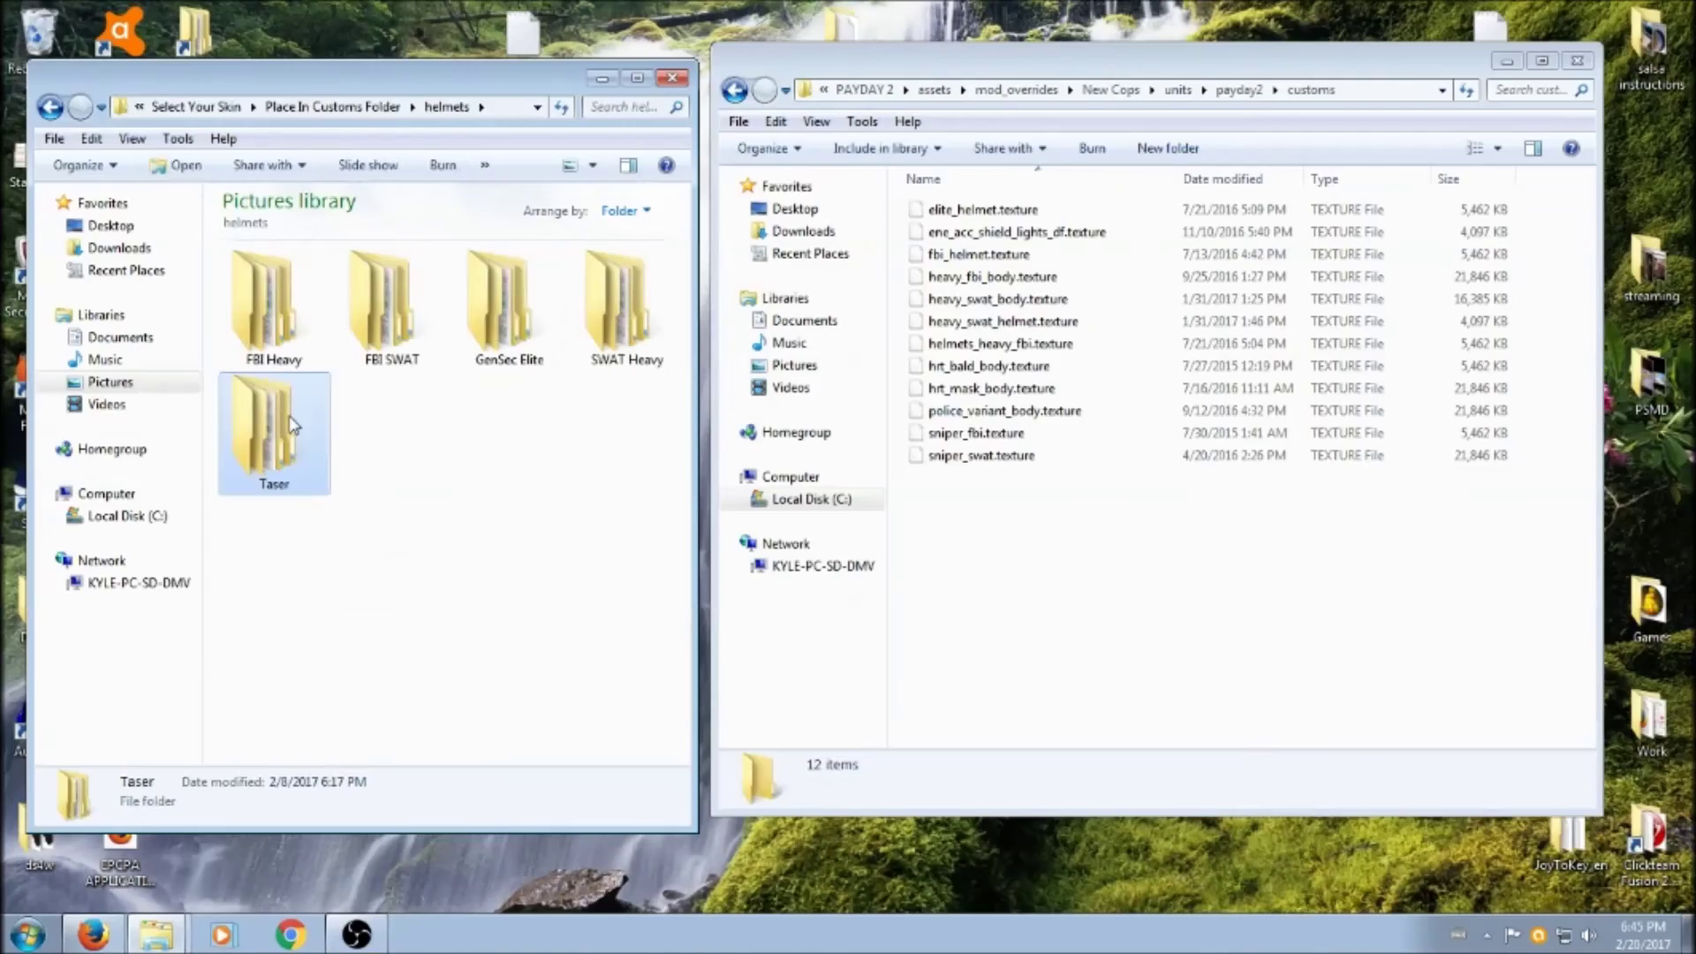
pyautogui.doubleClick(293, 427)
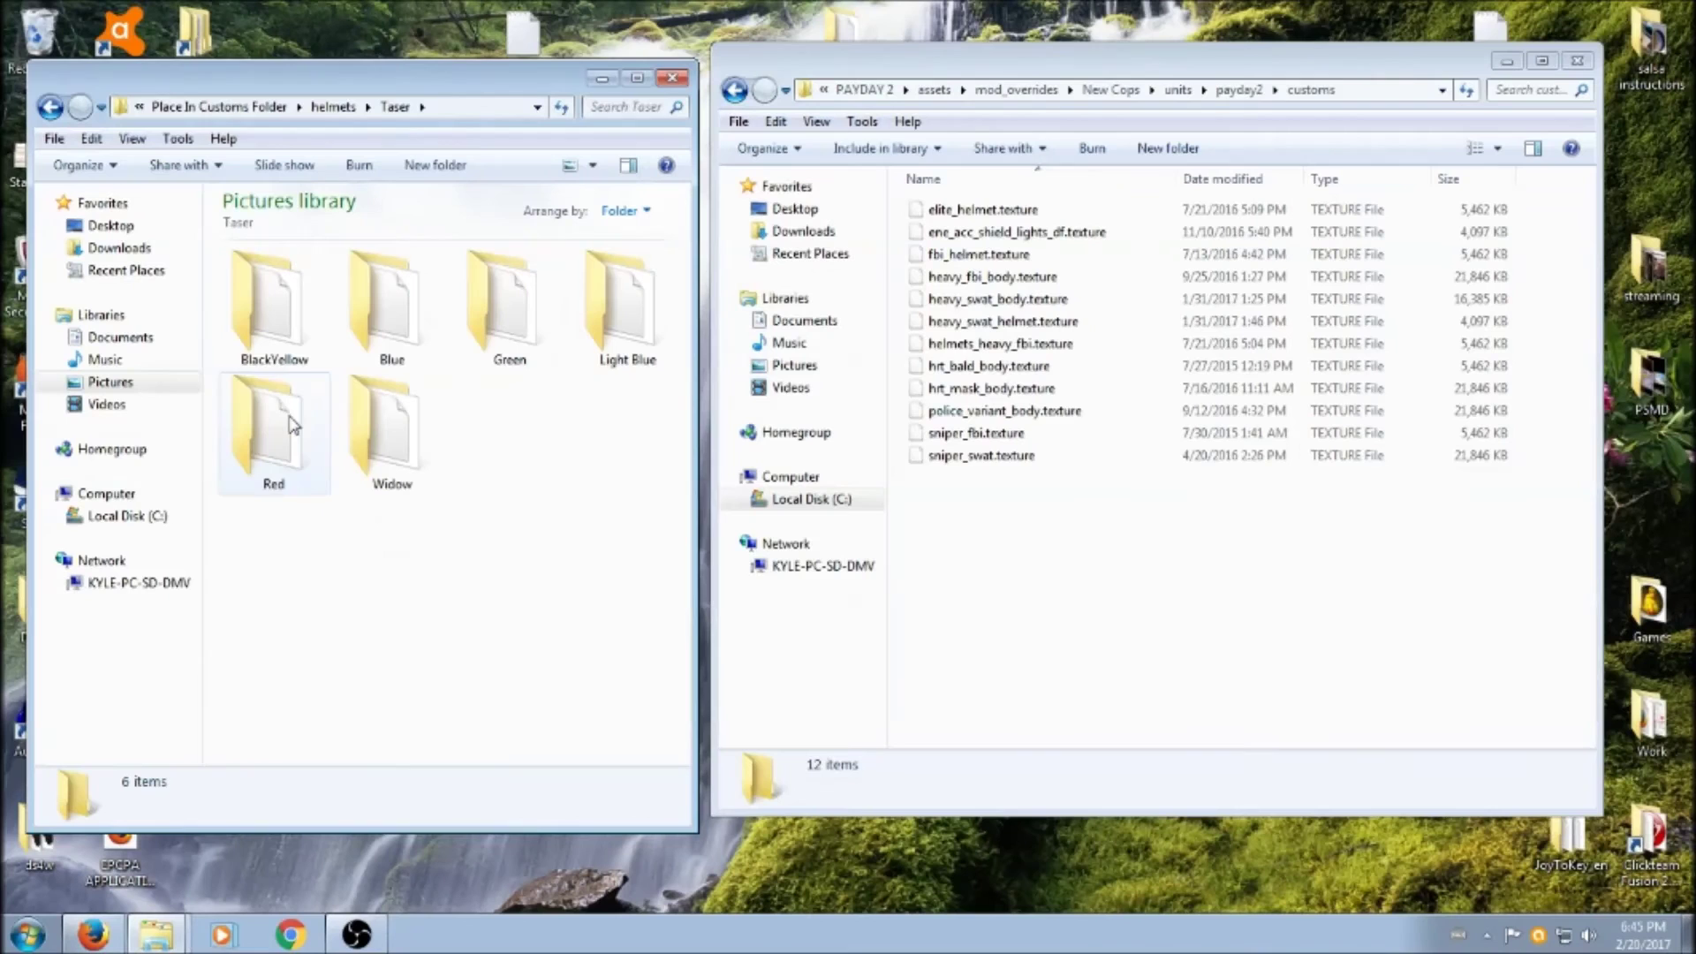
pyautogui.click(93, 935)
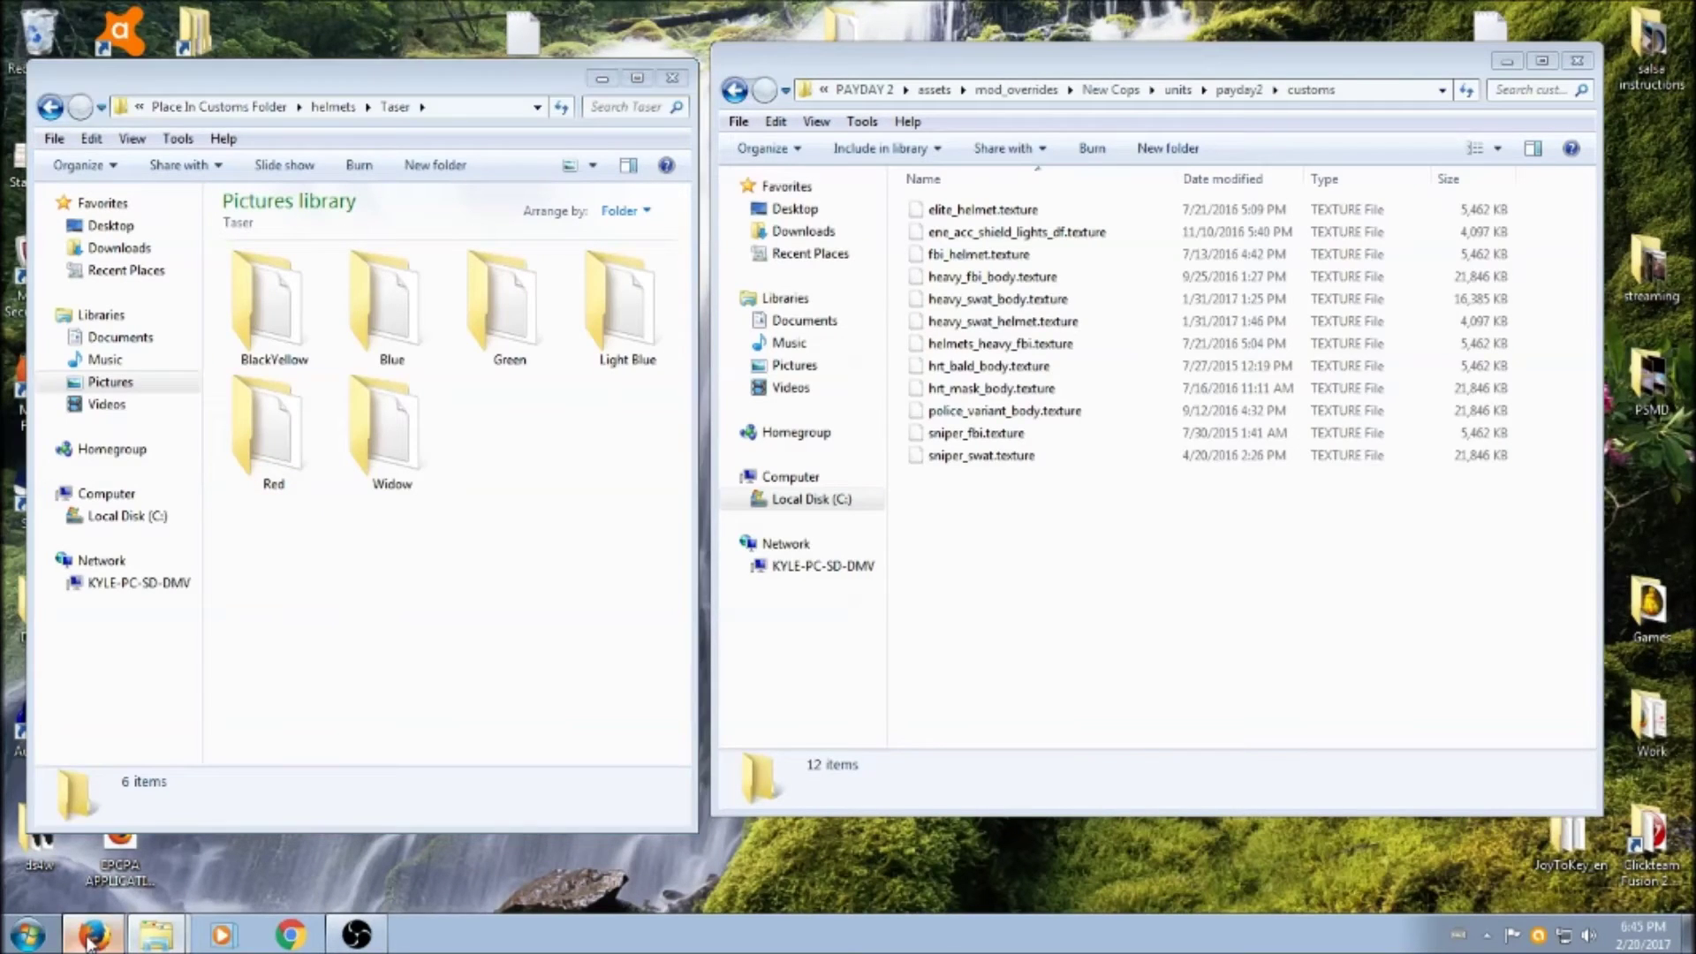
pyautogui.click(116, 940)
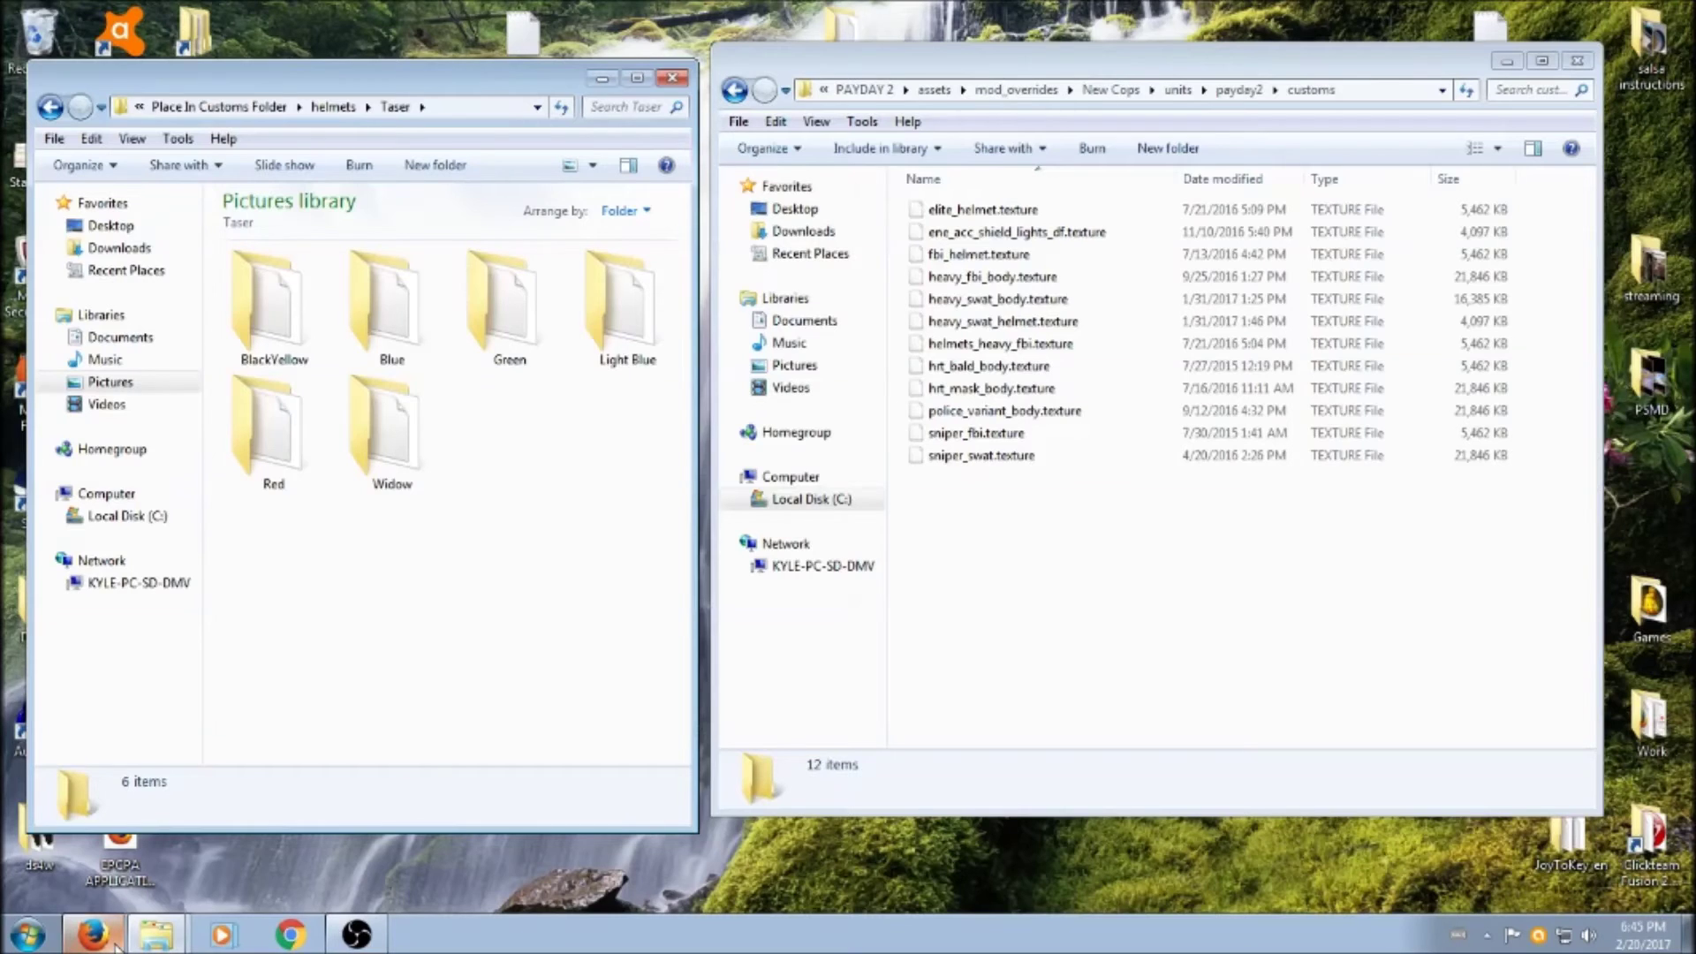
pyautogui.click(116, 940)
pyautogui.scroll(-2, 711, 707)
pyautogui.scroll(2, 700, 704)
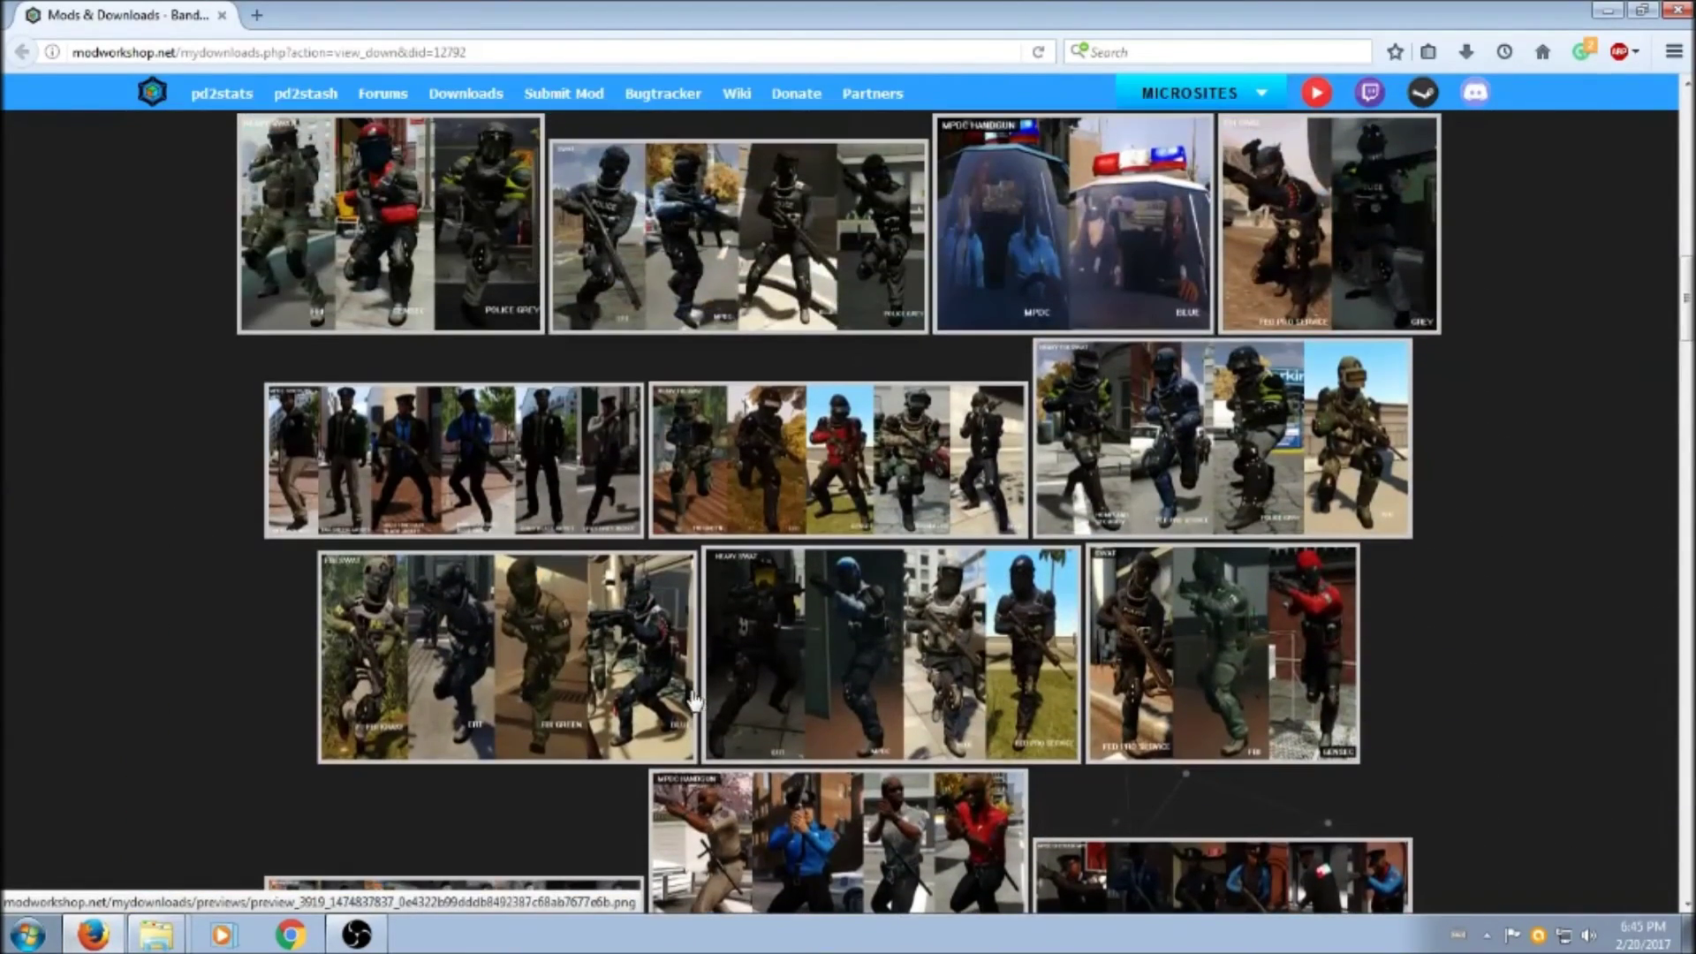
pyautogui.scroll(2, 698, 707)
pyautogui.scroll(2, 681, 720)
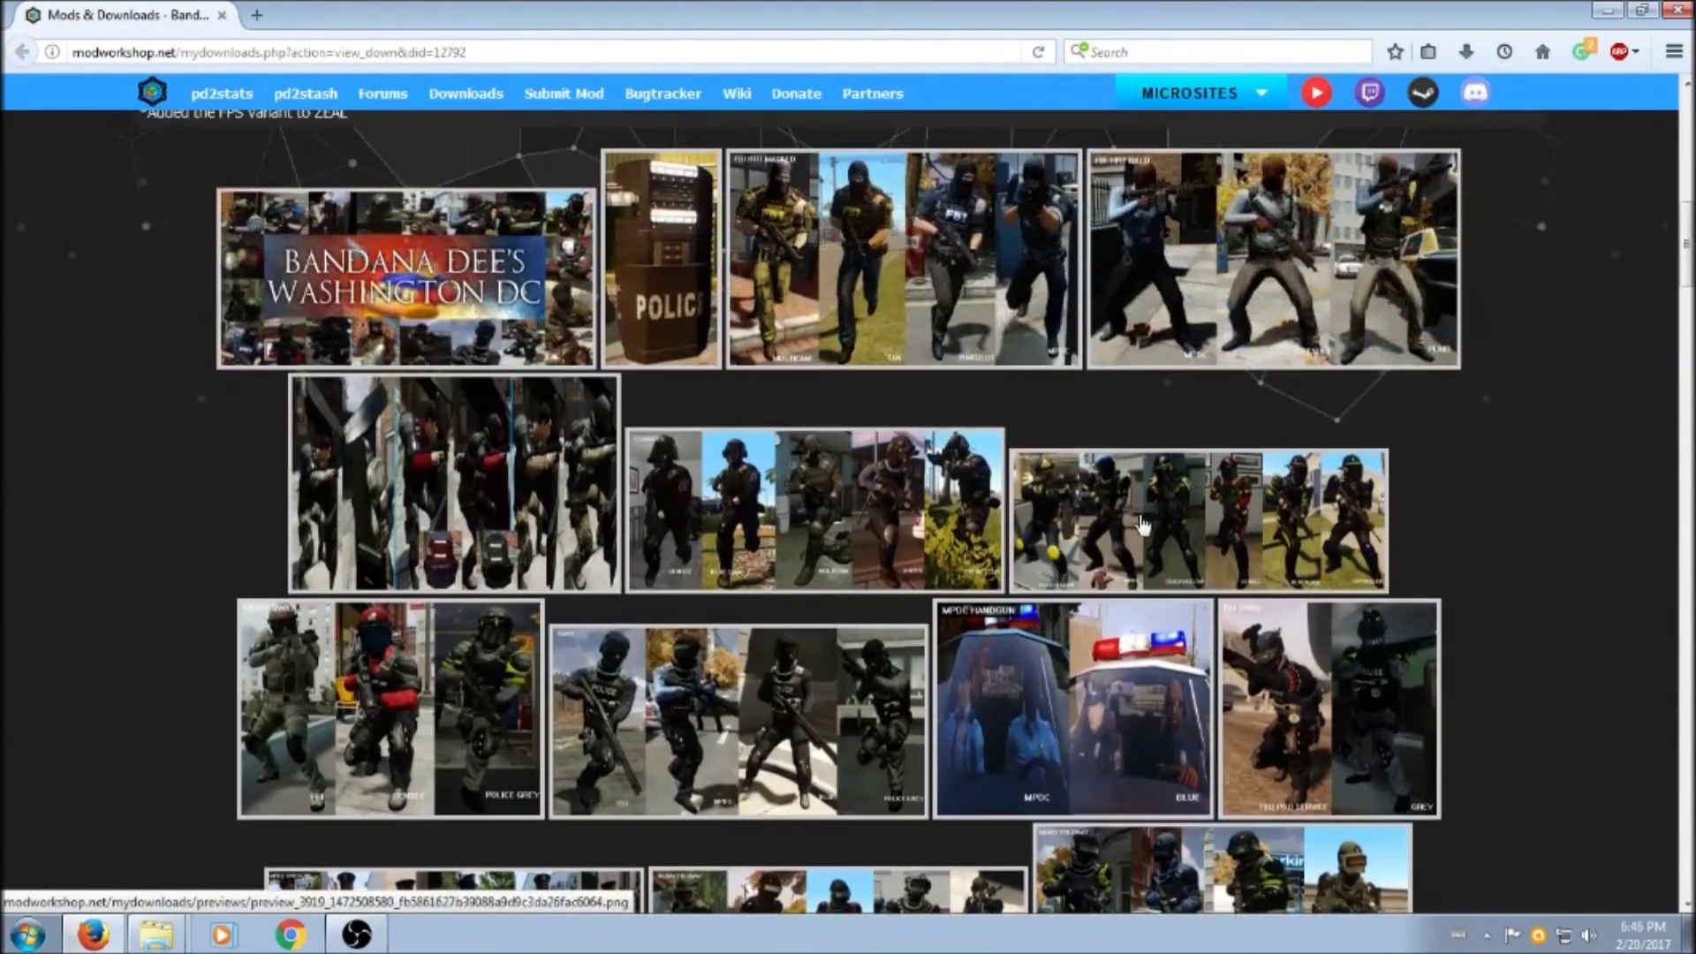
pyautogui.click(1139, 523)
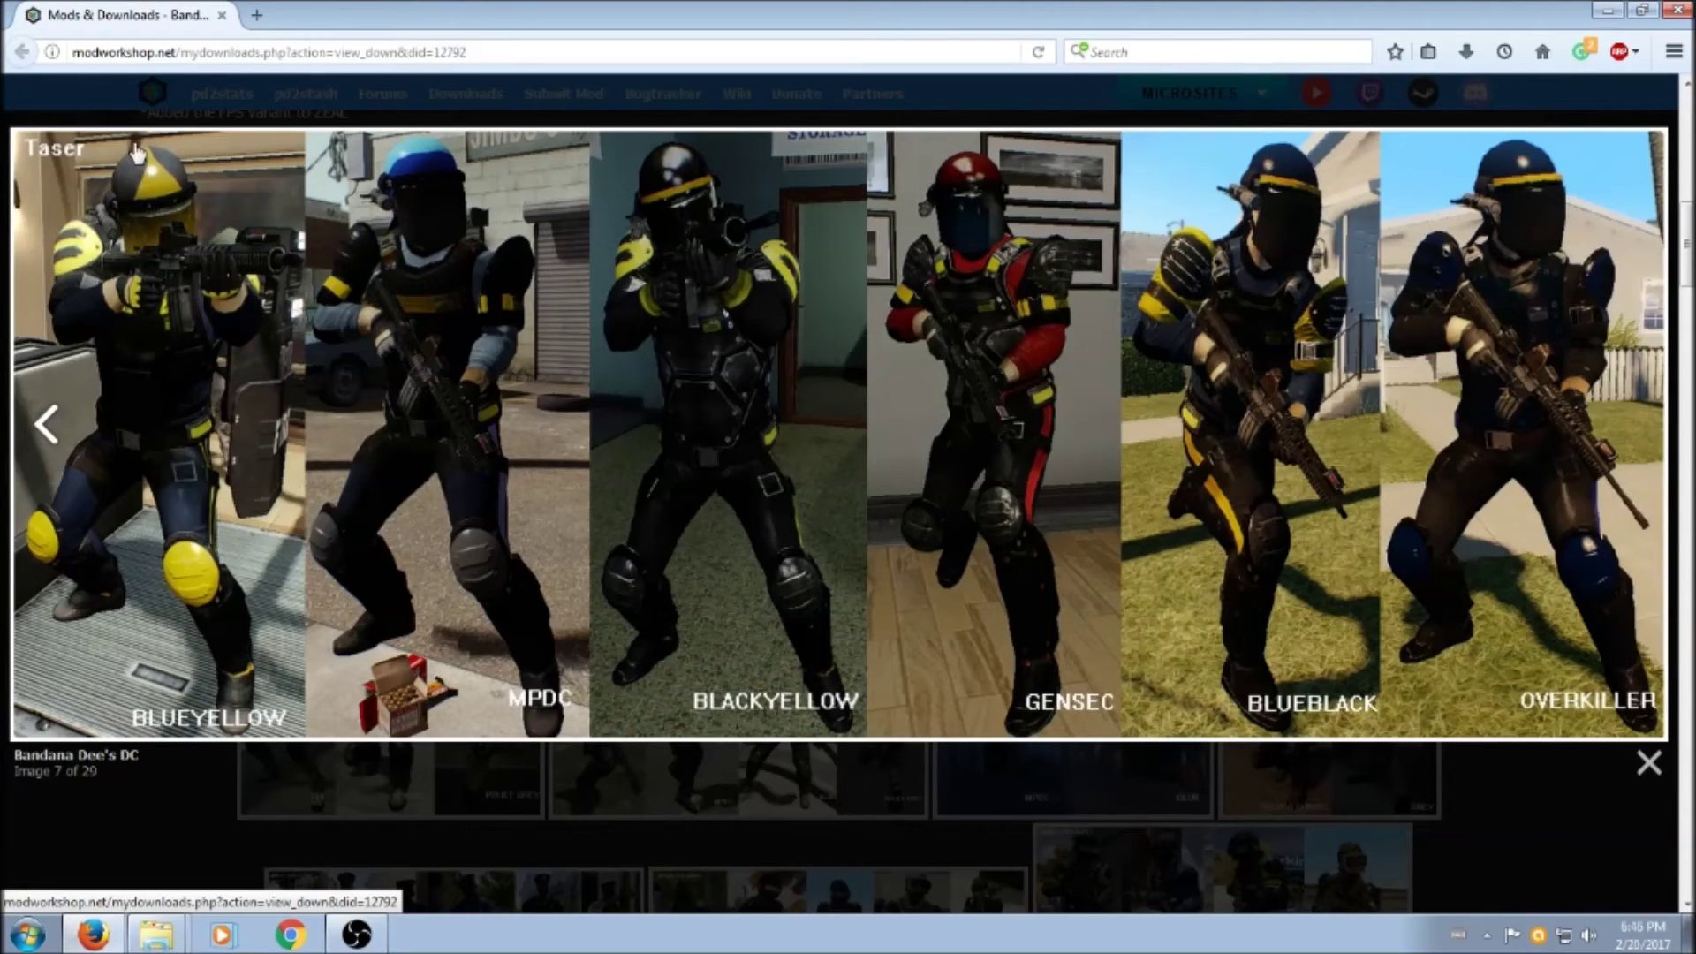
# Switch back to the file windows and copy taser_helmet.texture from the BlackYellow Taser variant into New Cops' customs folder.
pyautogui.click(95, 938)
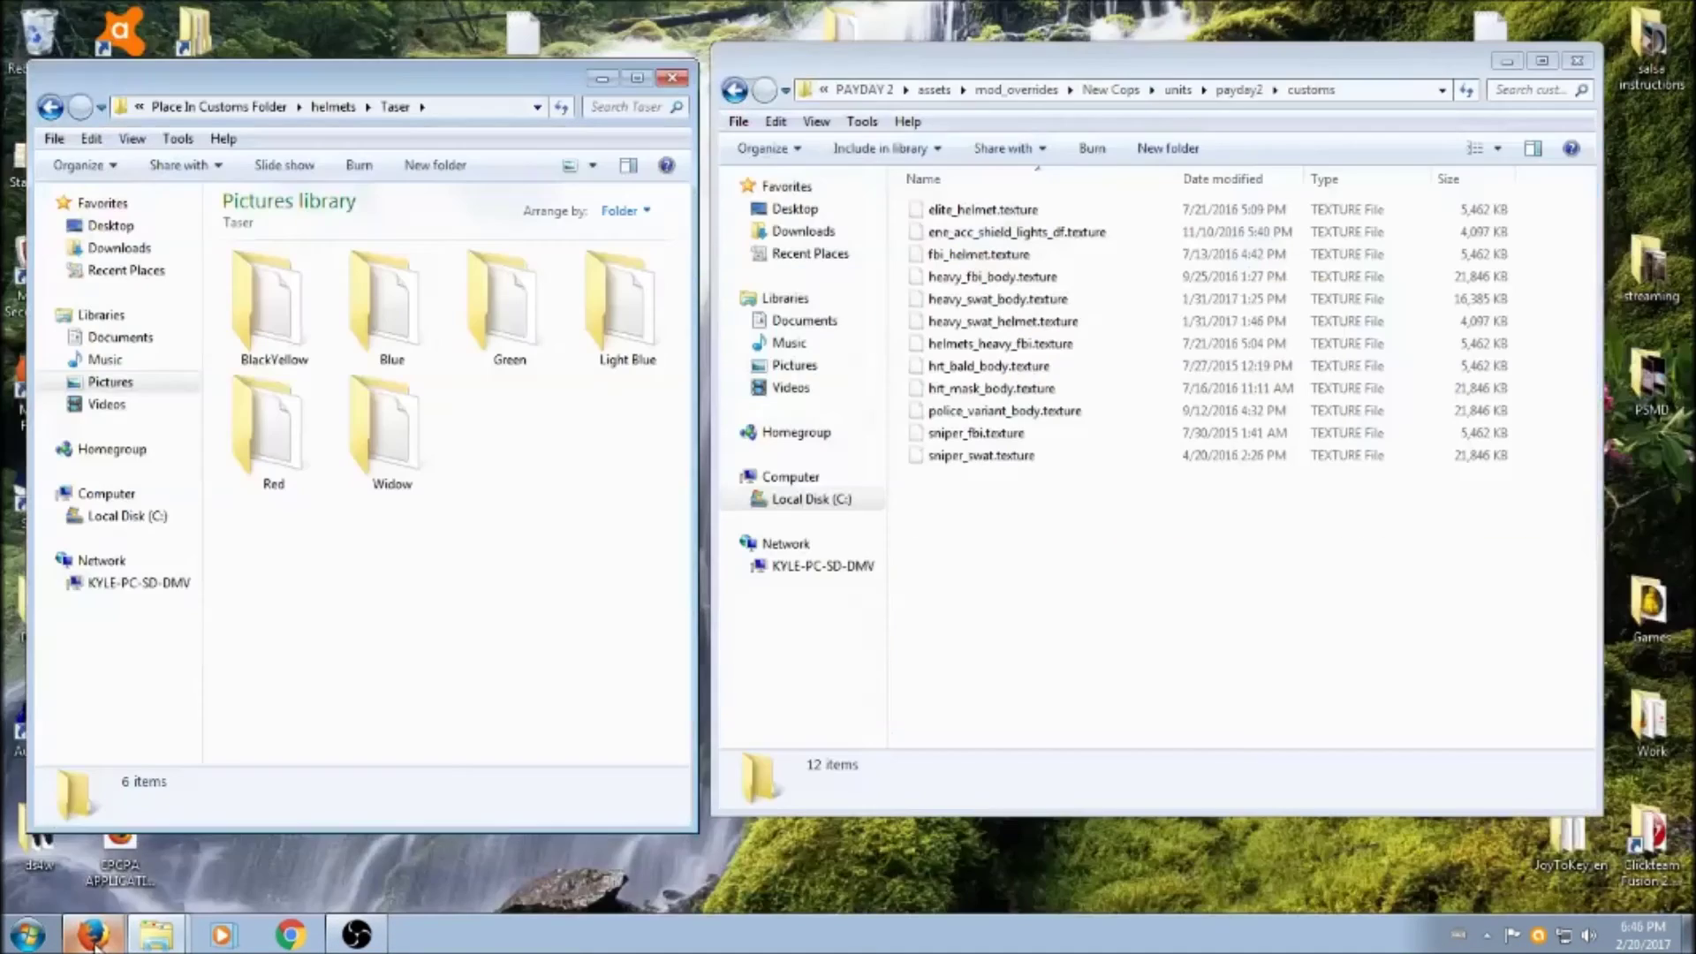
pyautogui.click(408, 458)
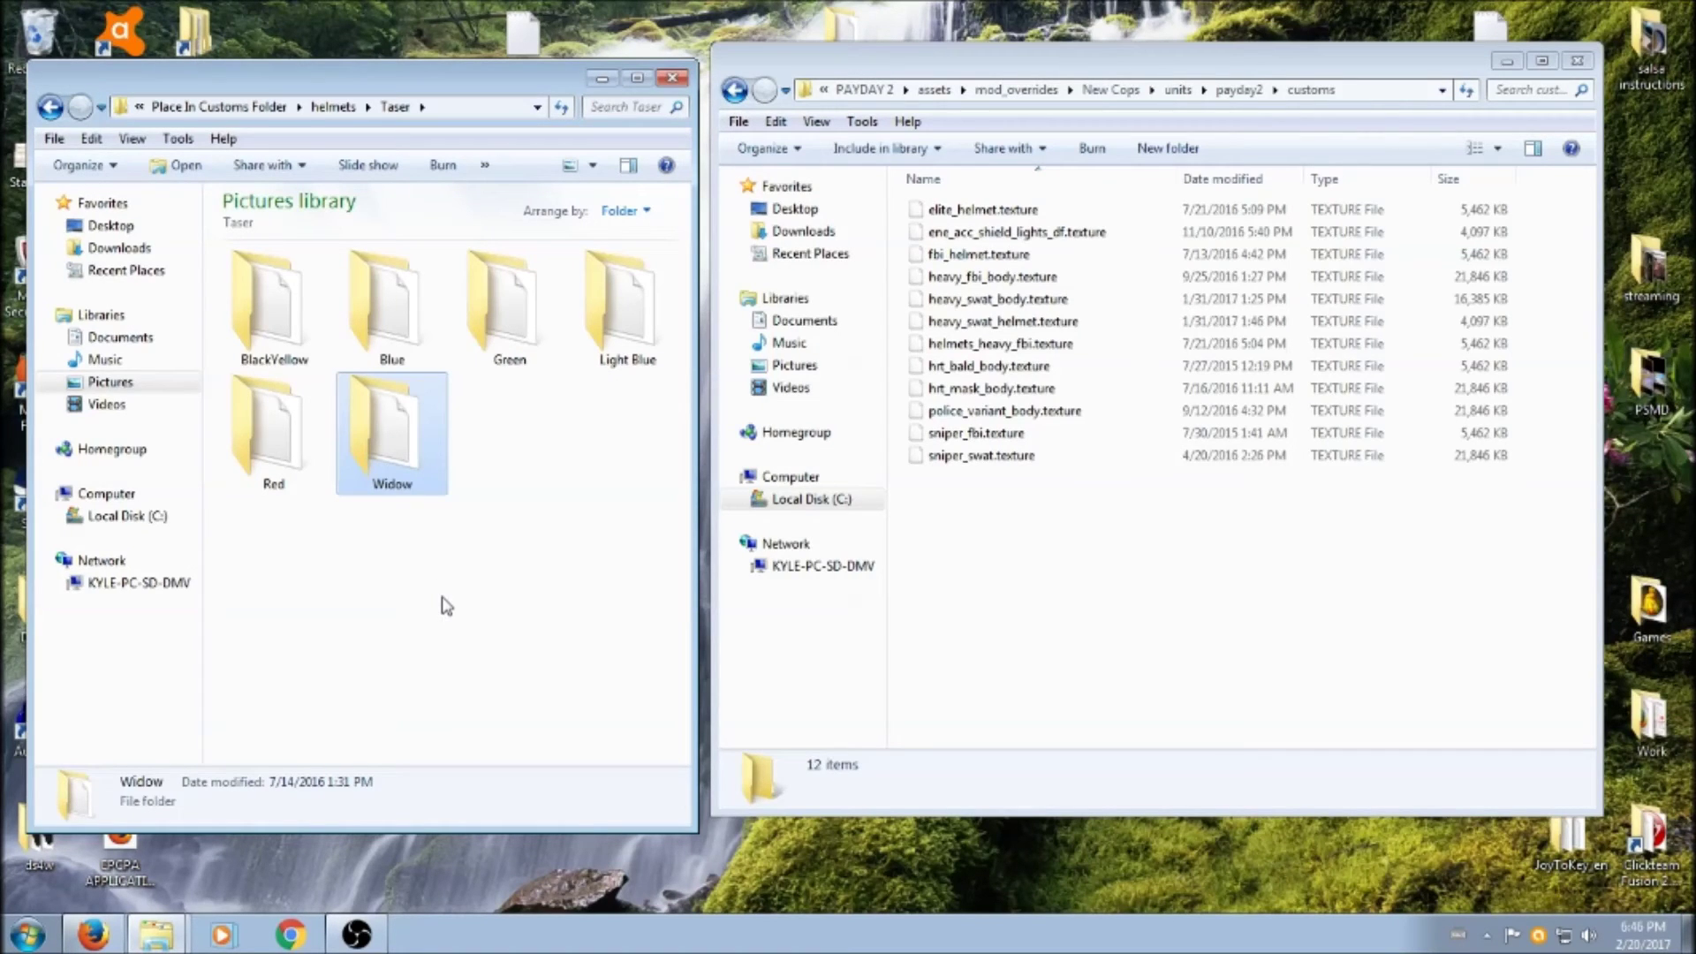
pyautogui.click(268, 315)
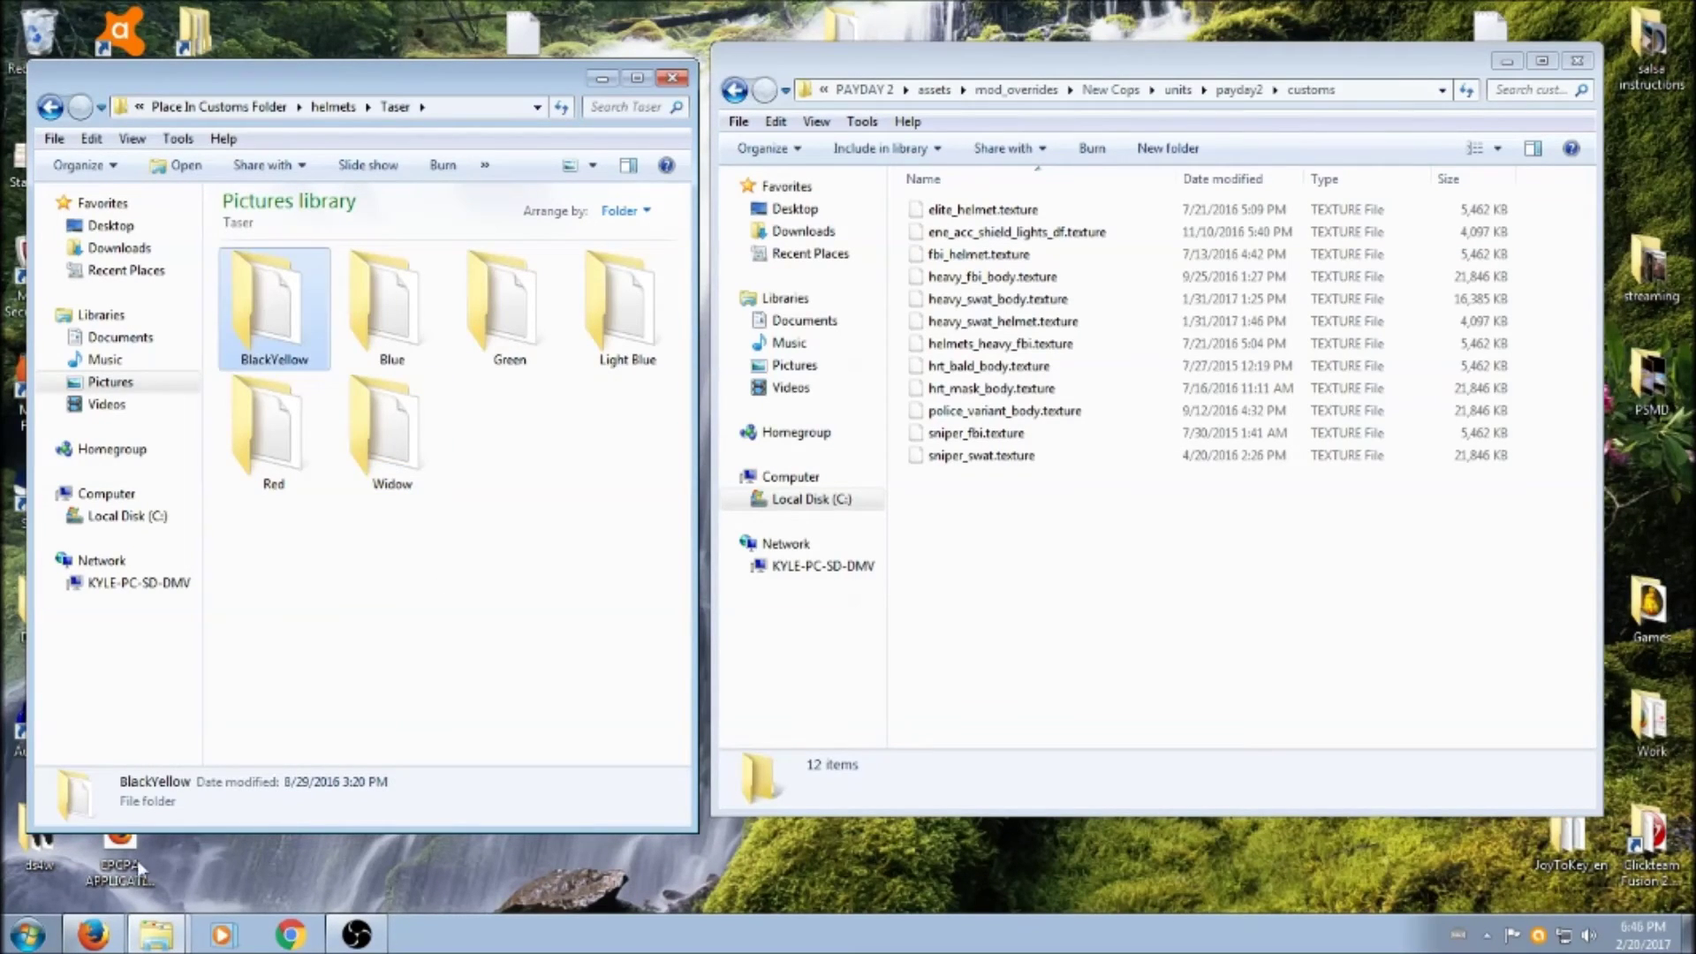
pyautogui.doubleClick(288, 316)
pyautogui.rightClick(1021, 623)
pyautogui.click(1102, 454)
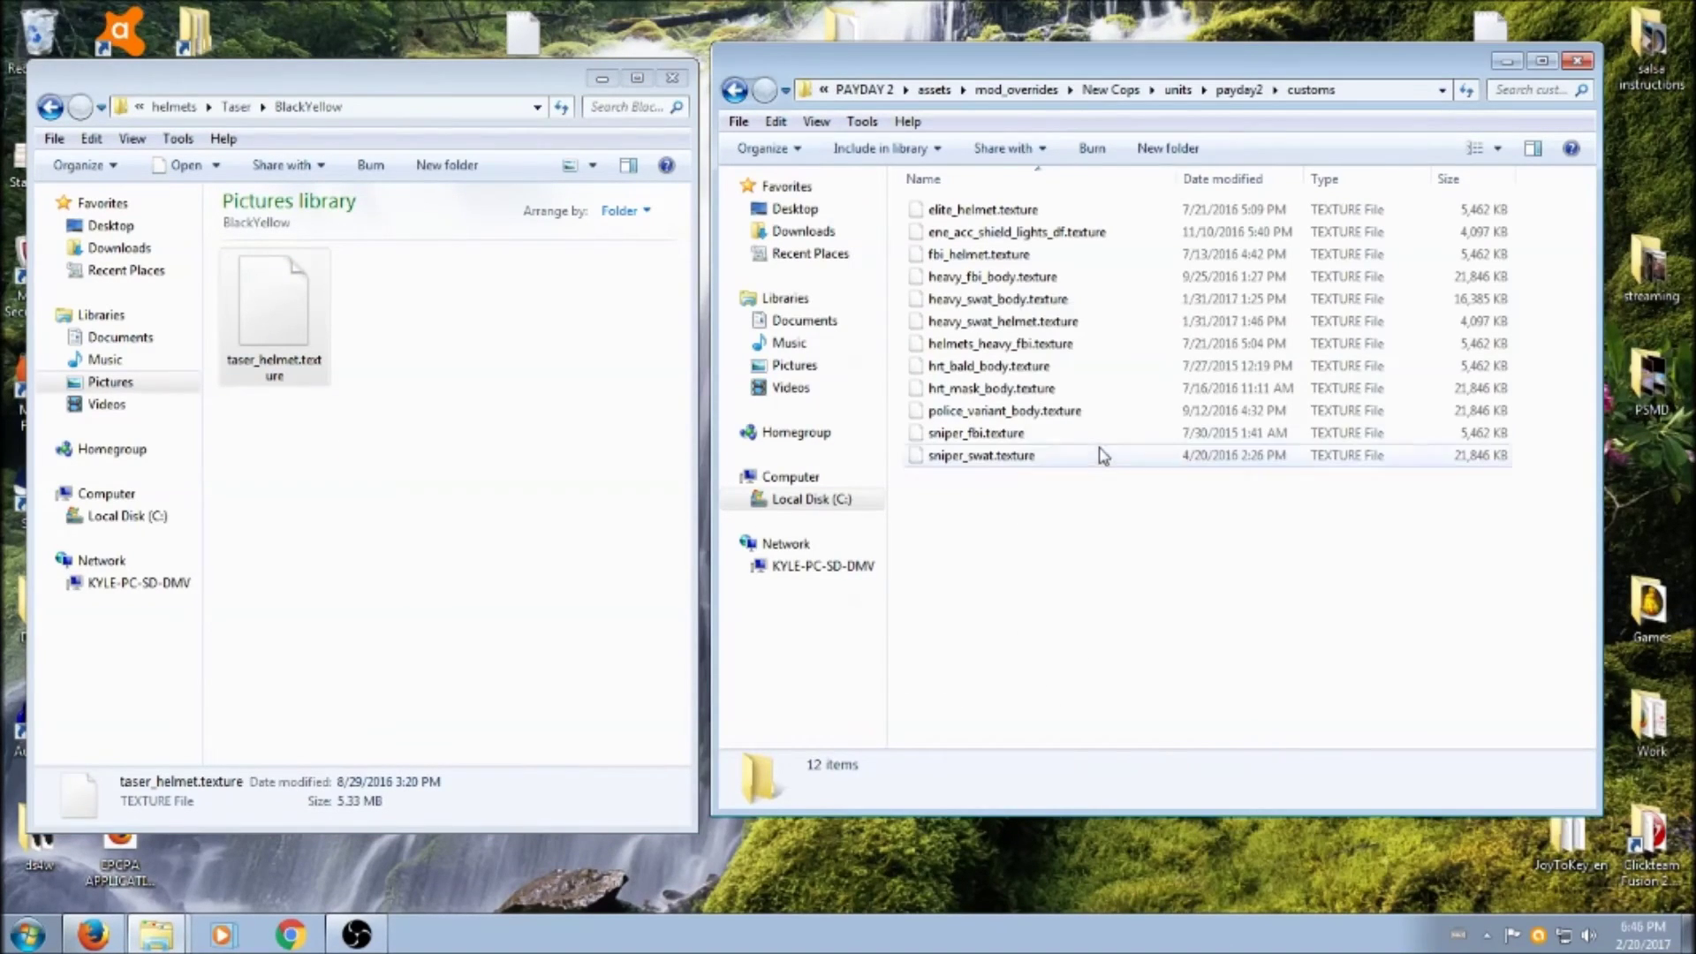
# Return to Place In Customs Folder and review the texture files in New Cops' customs folder one by one, up to elite_helmet.texture.
pyautogui.click(175, 106)
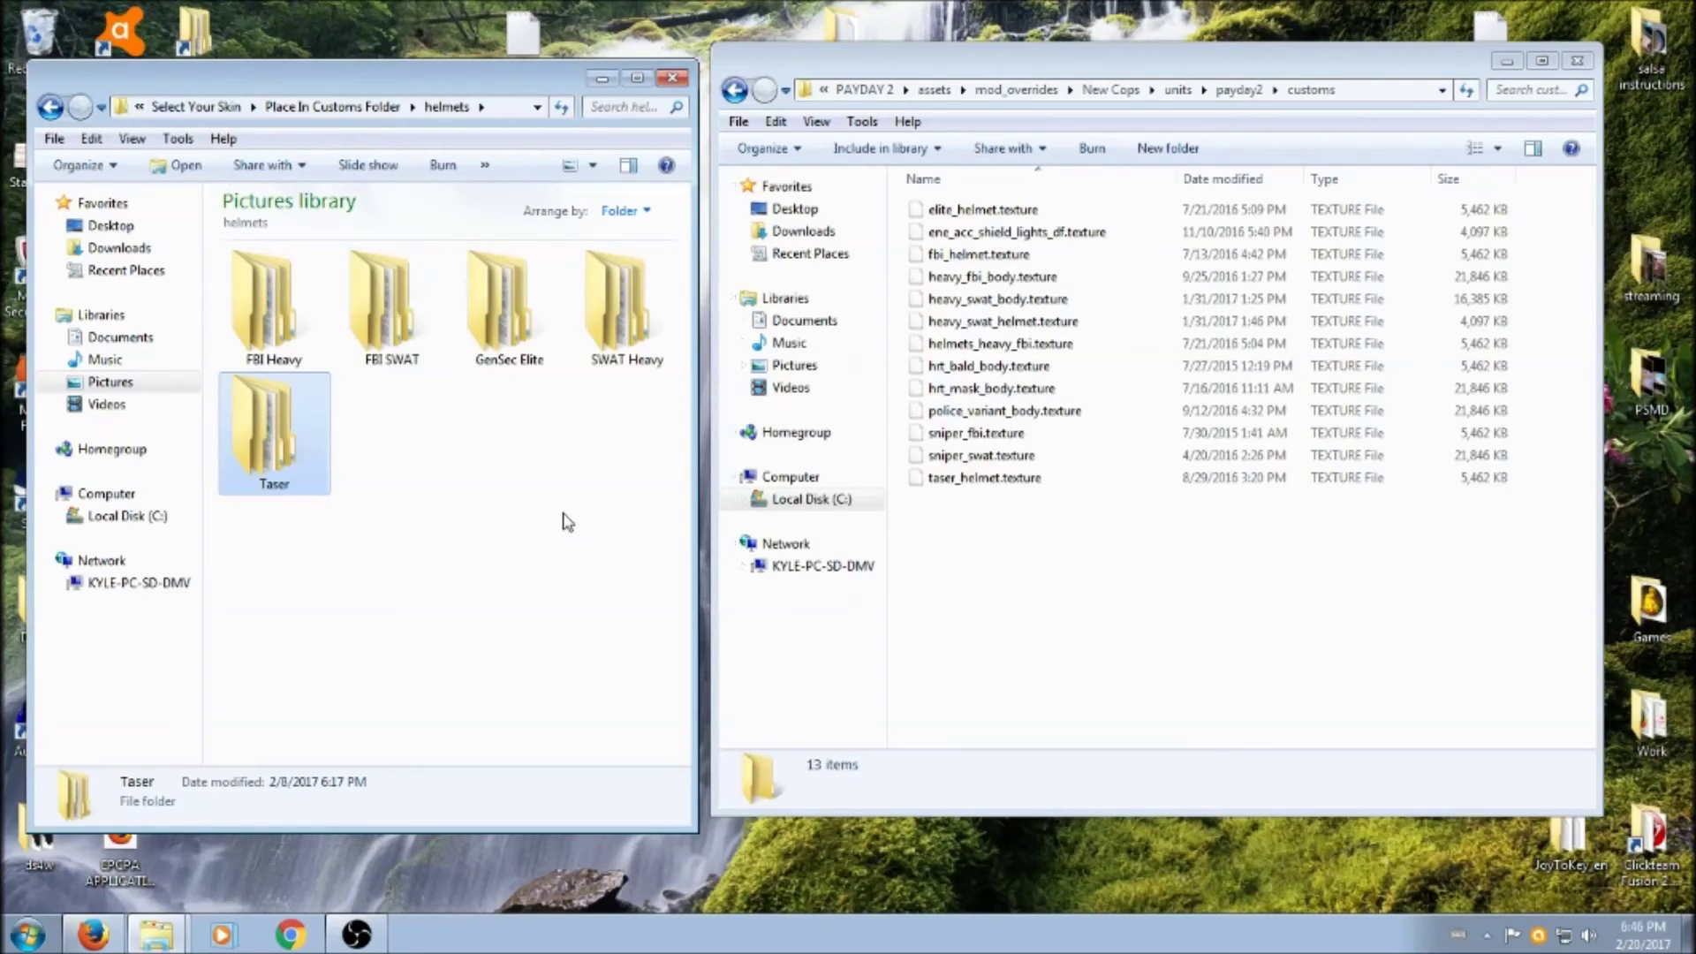
pyautogui.click(564, 518)
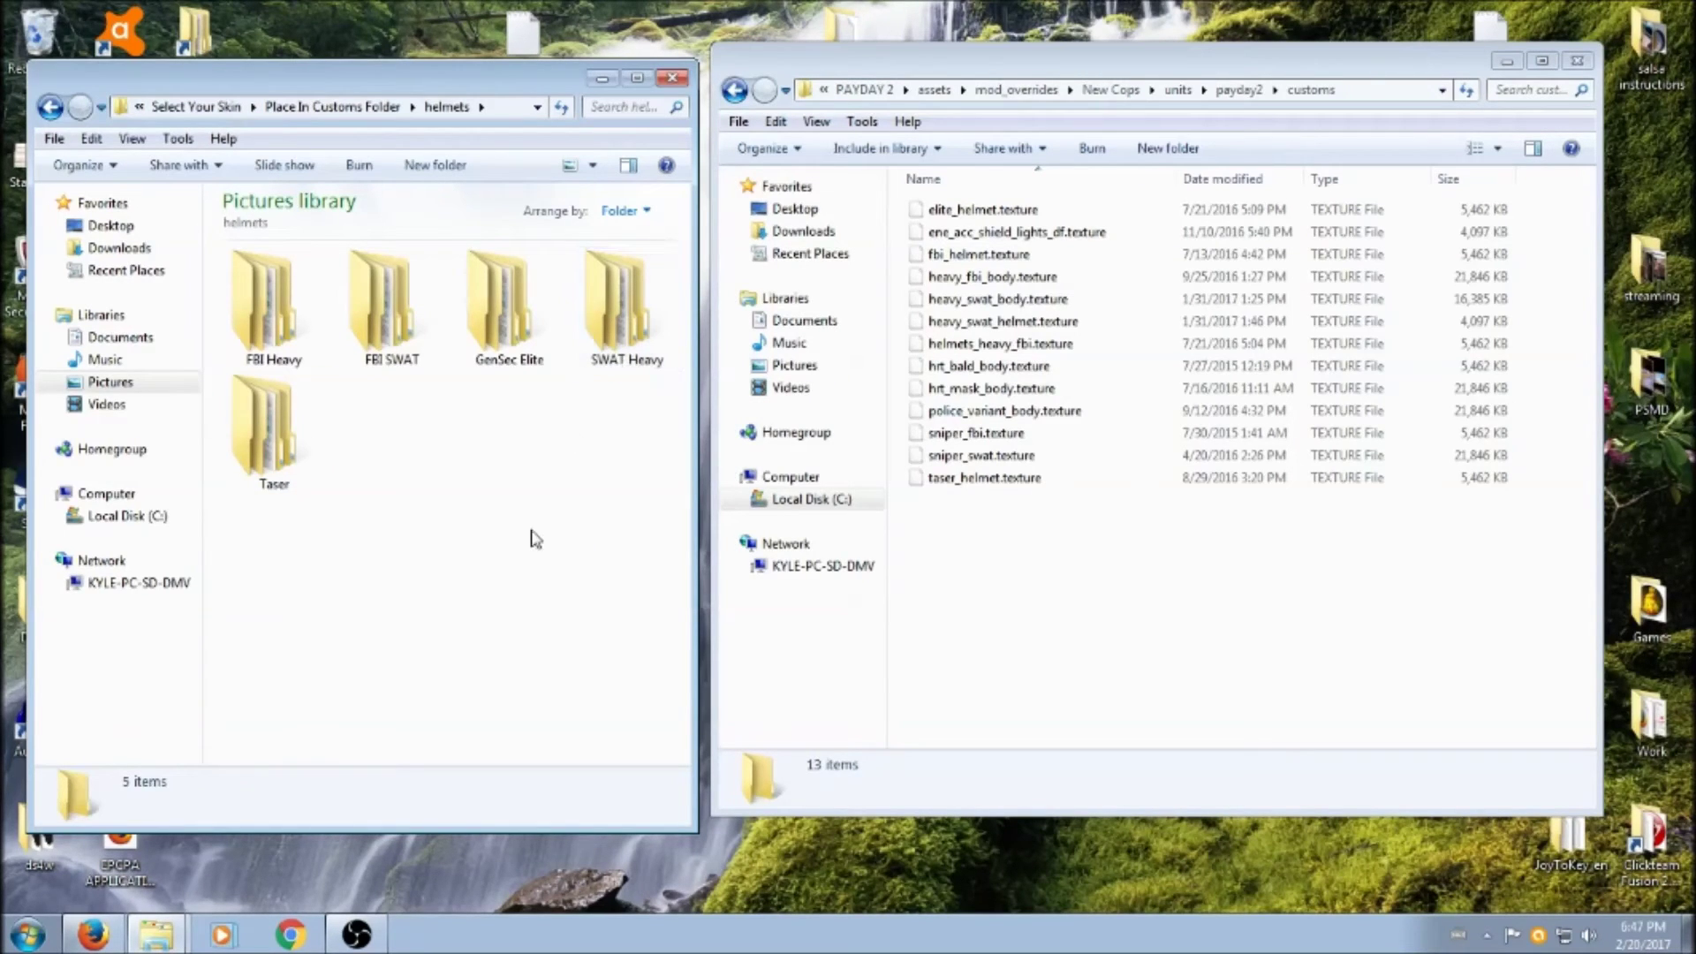
pyautogui.click(346, 106)
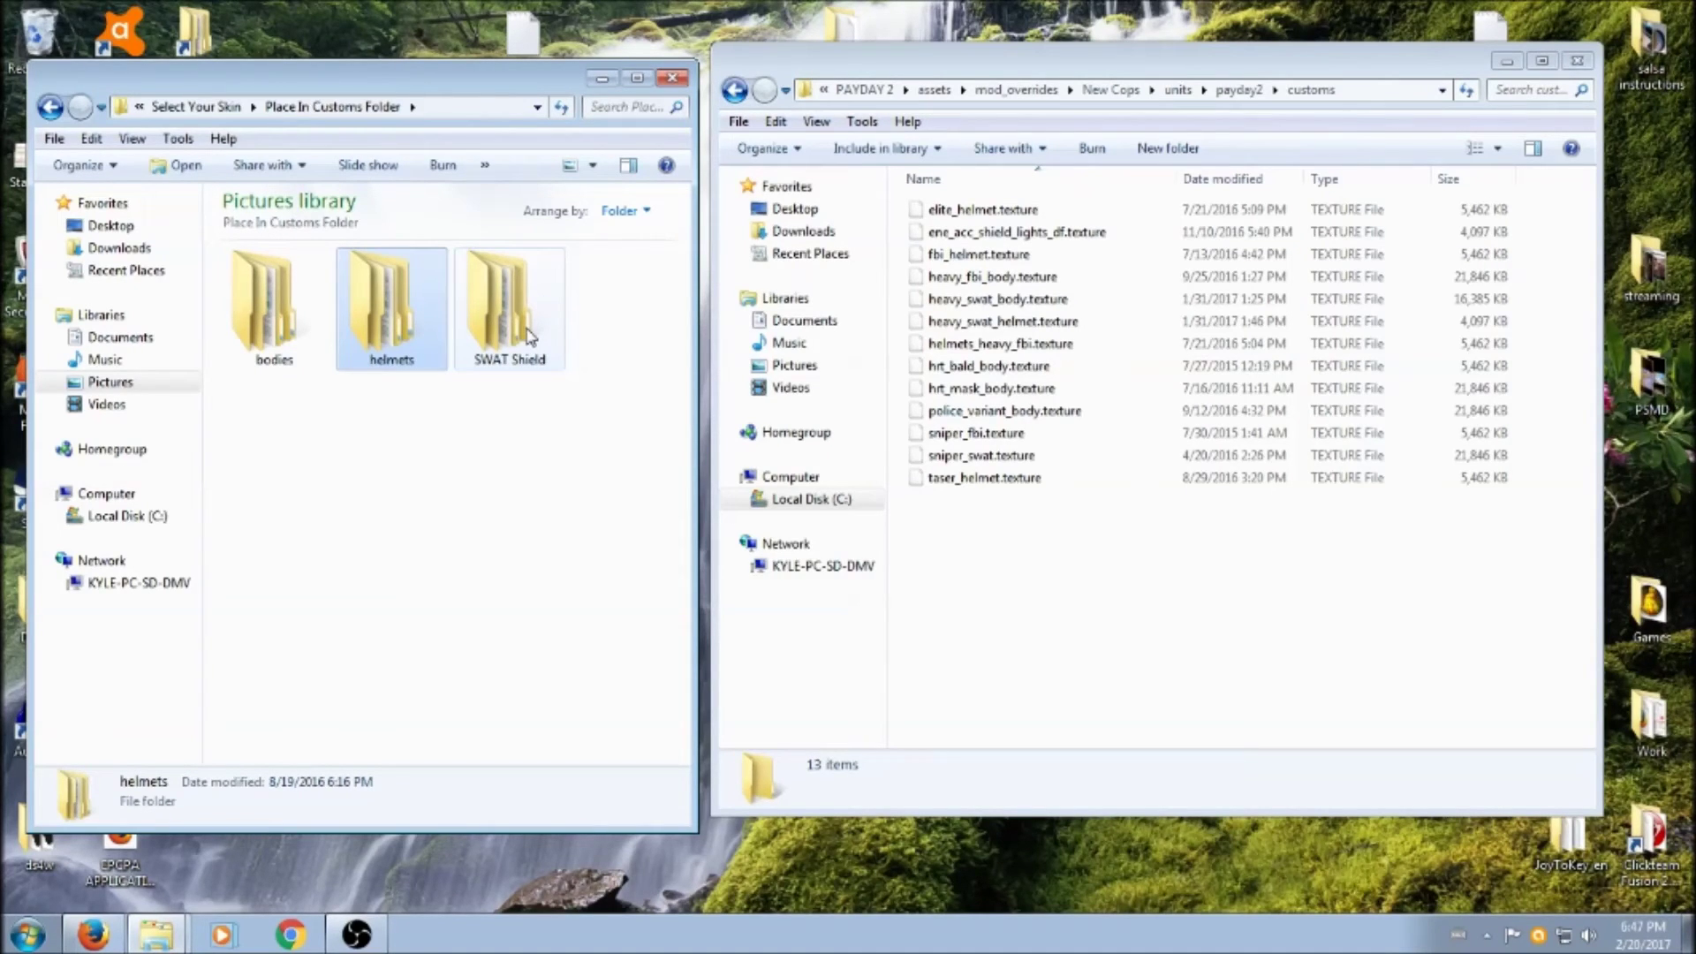
pyautogui.click(1016, 487)
pyautogui.press('Up')
pyautogui.press('Up')
pyautogui.press('Up')
pyautogui.press('Up')
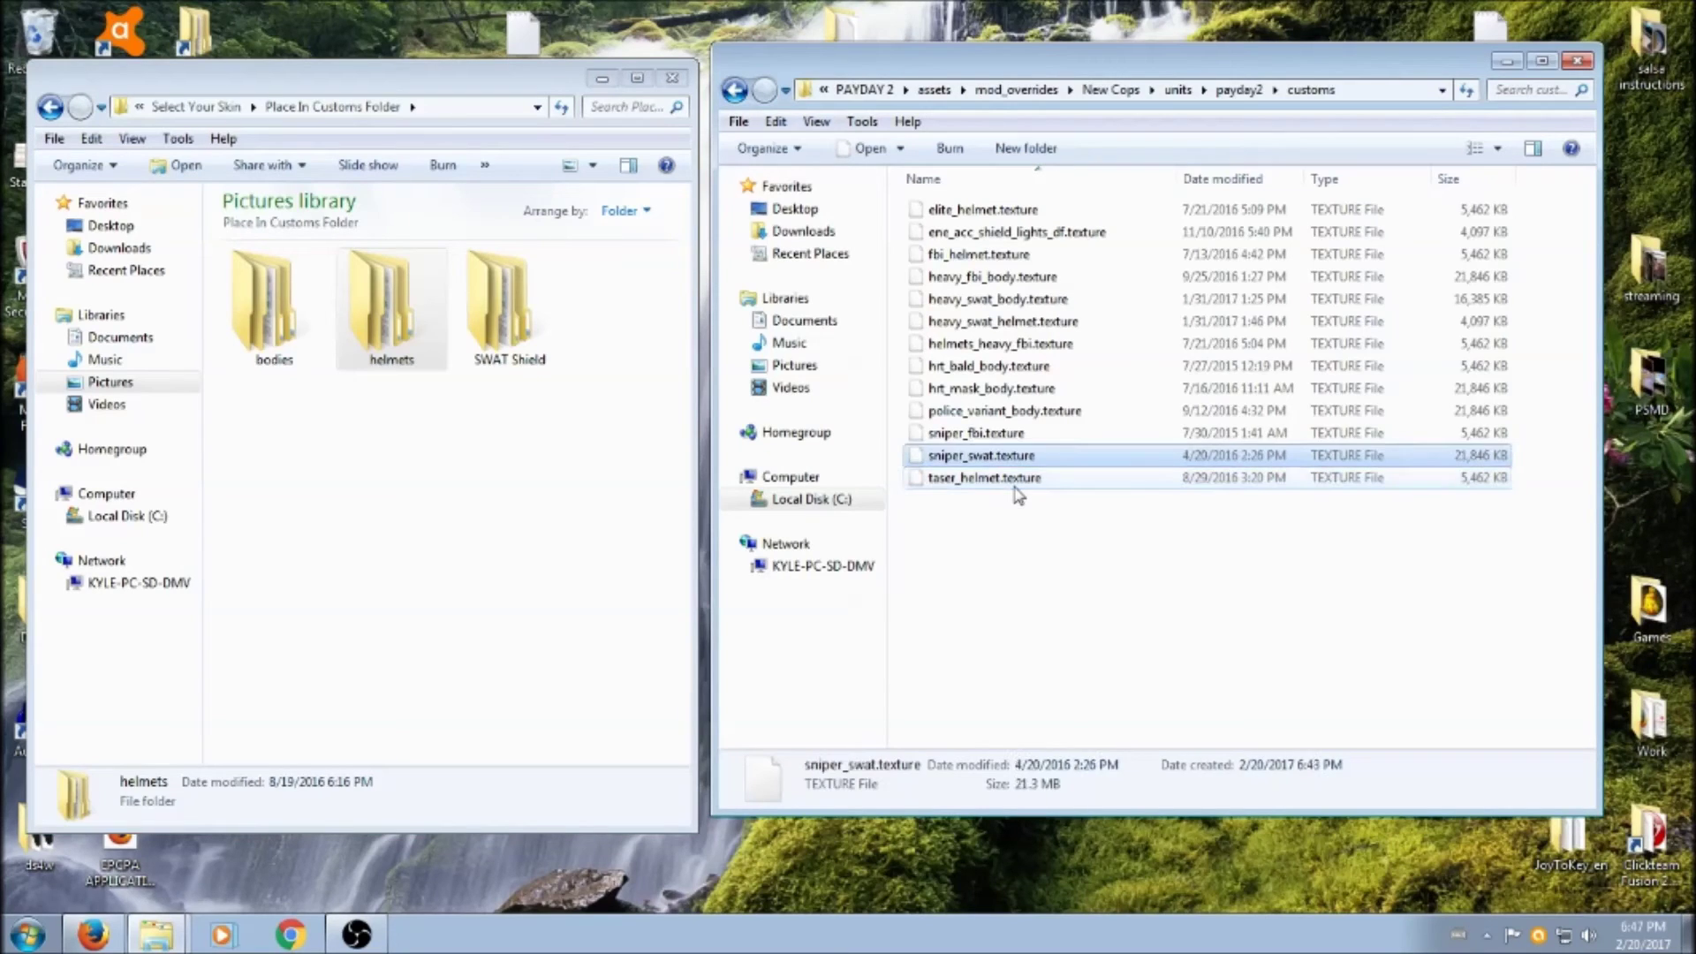
pyautogui.press('Up')
pyautogui.press('Up')
pyautogui.press('Up')
pyautogui.press('Up')
pyautogui.press('Up')
pyautogui.press('Up')
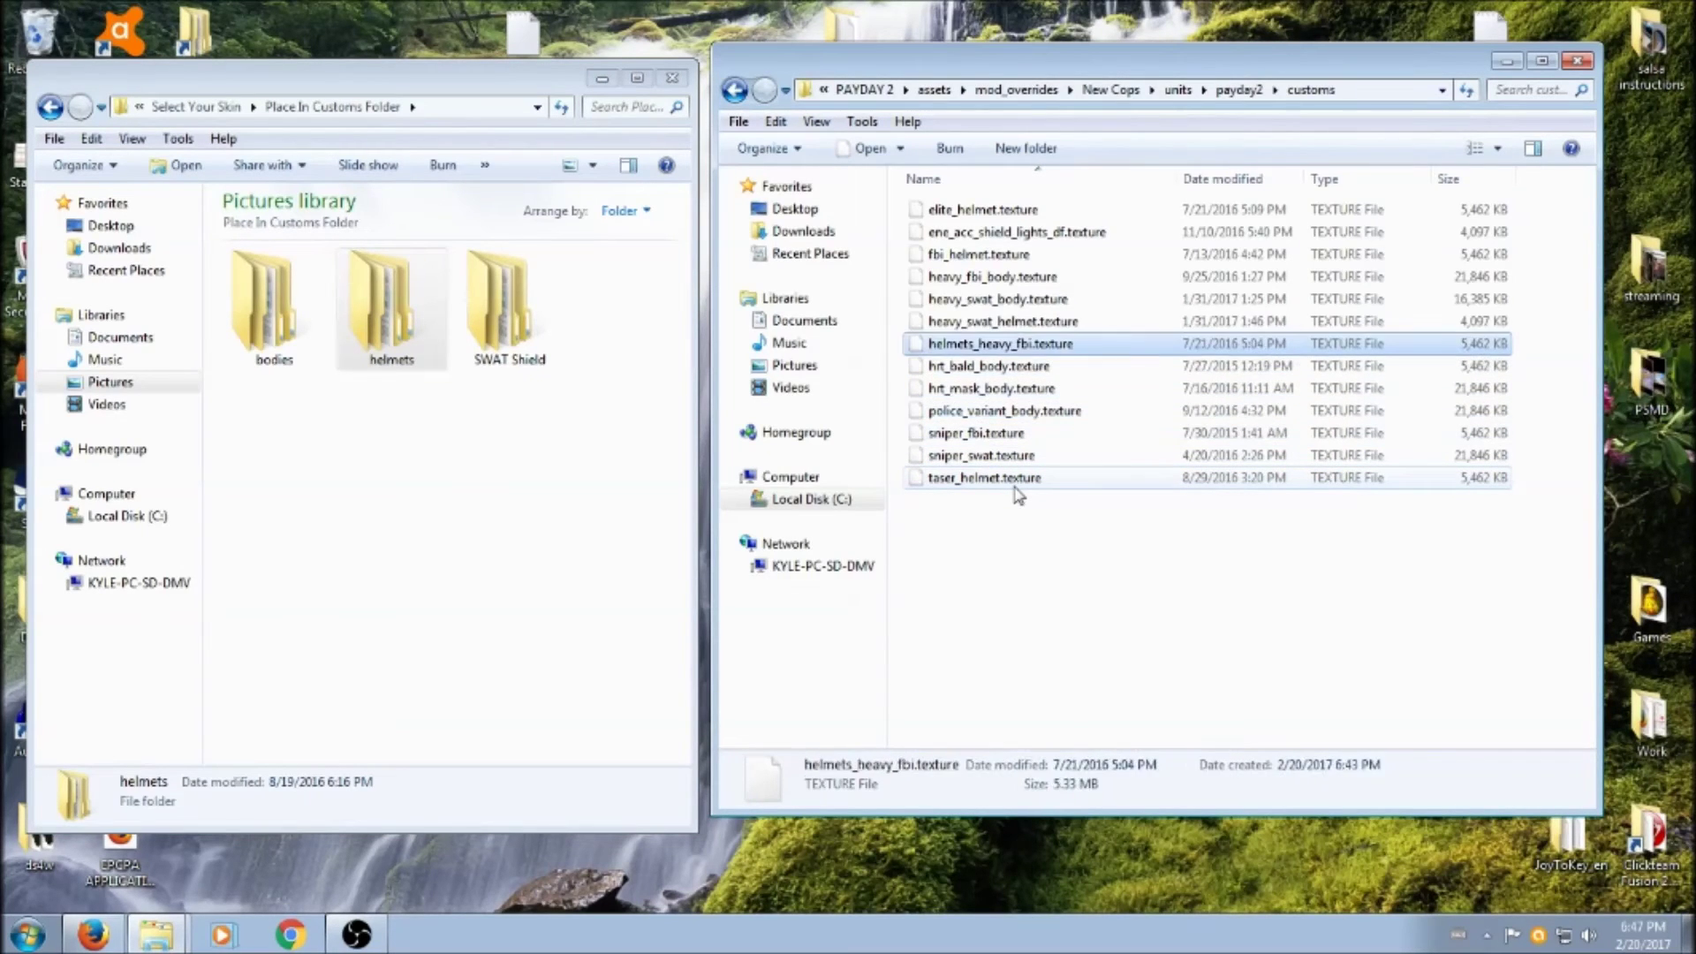
pyautogui.press('Up')
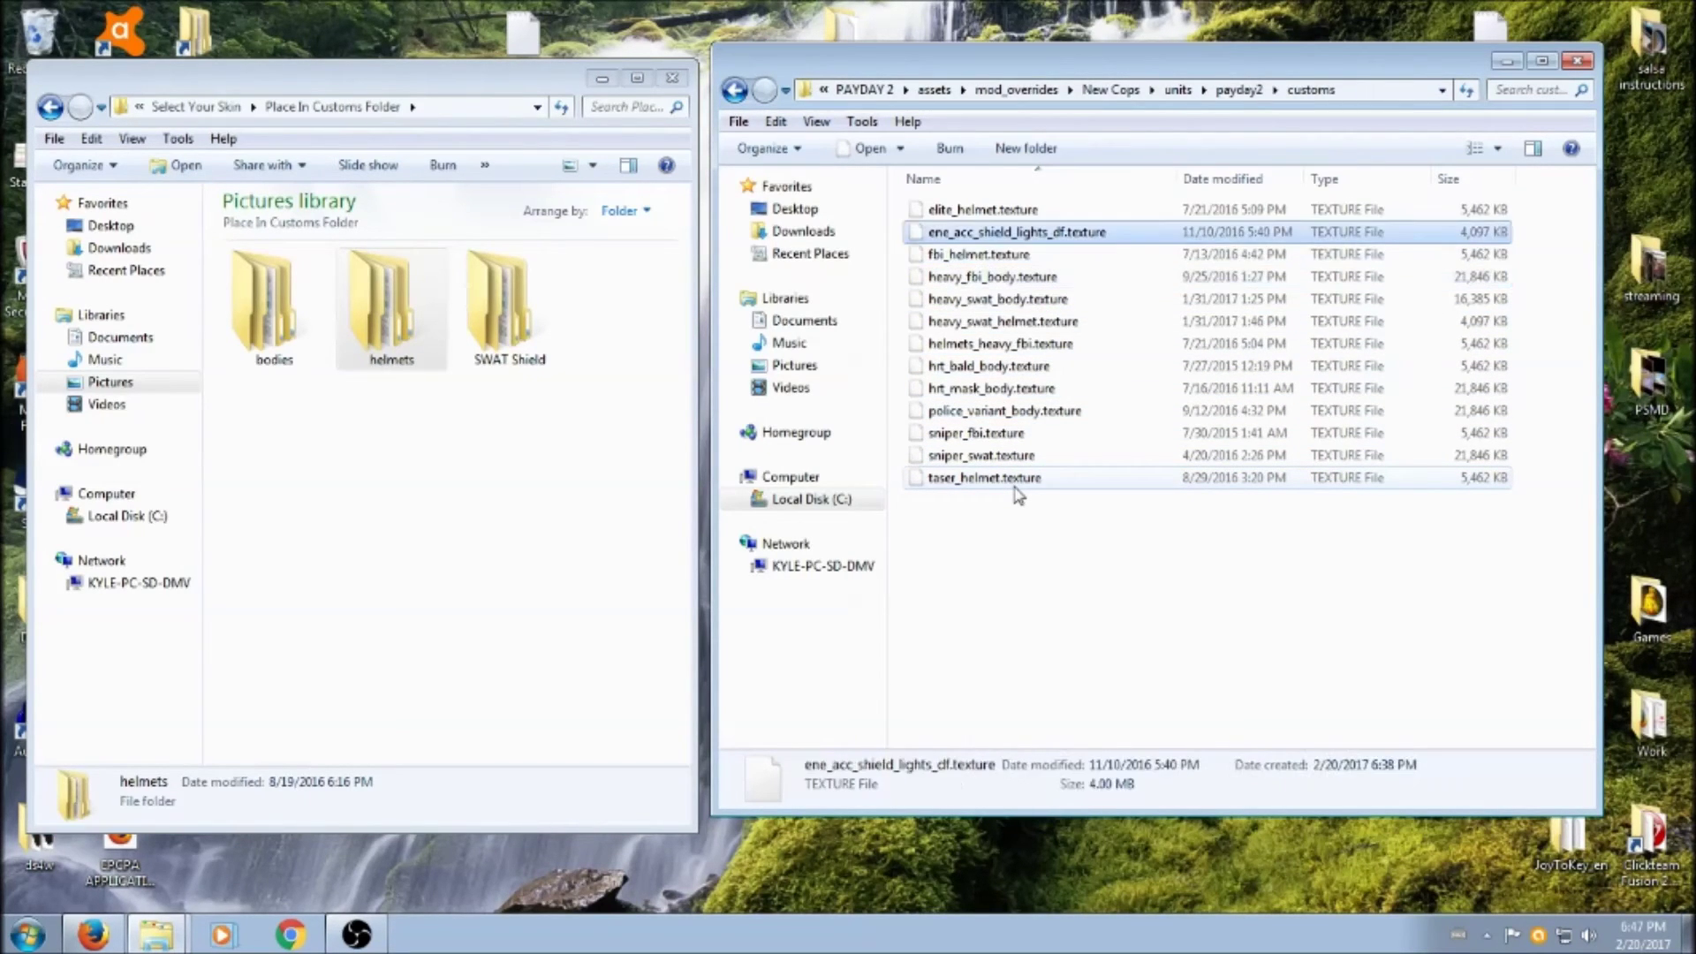
pyautogui.press('Up')
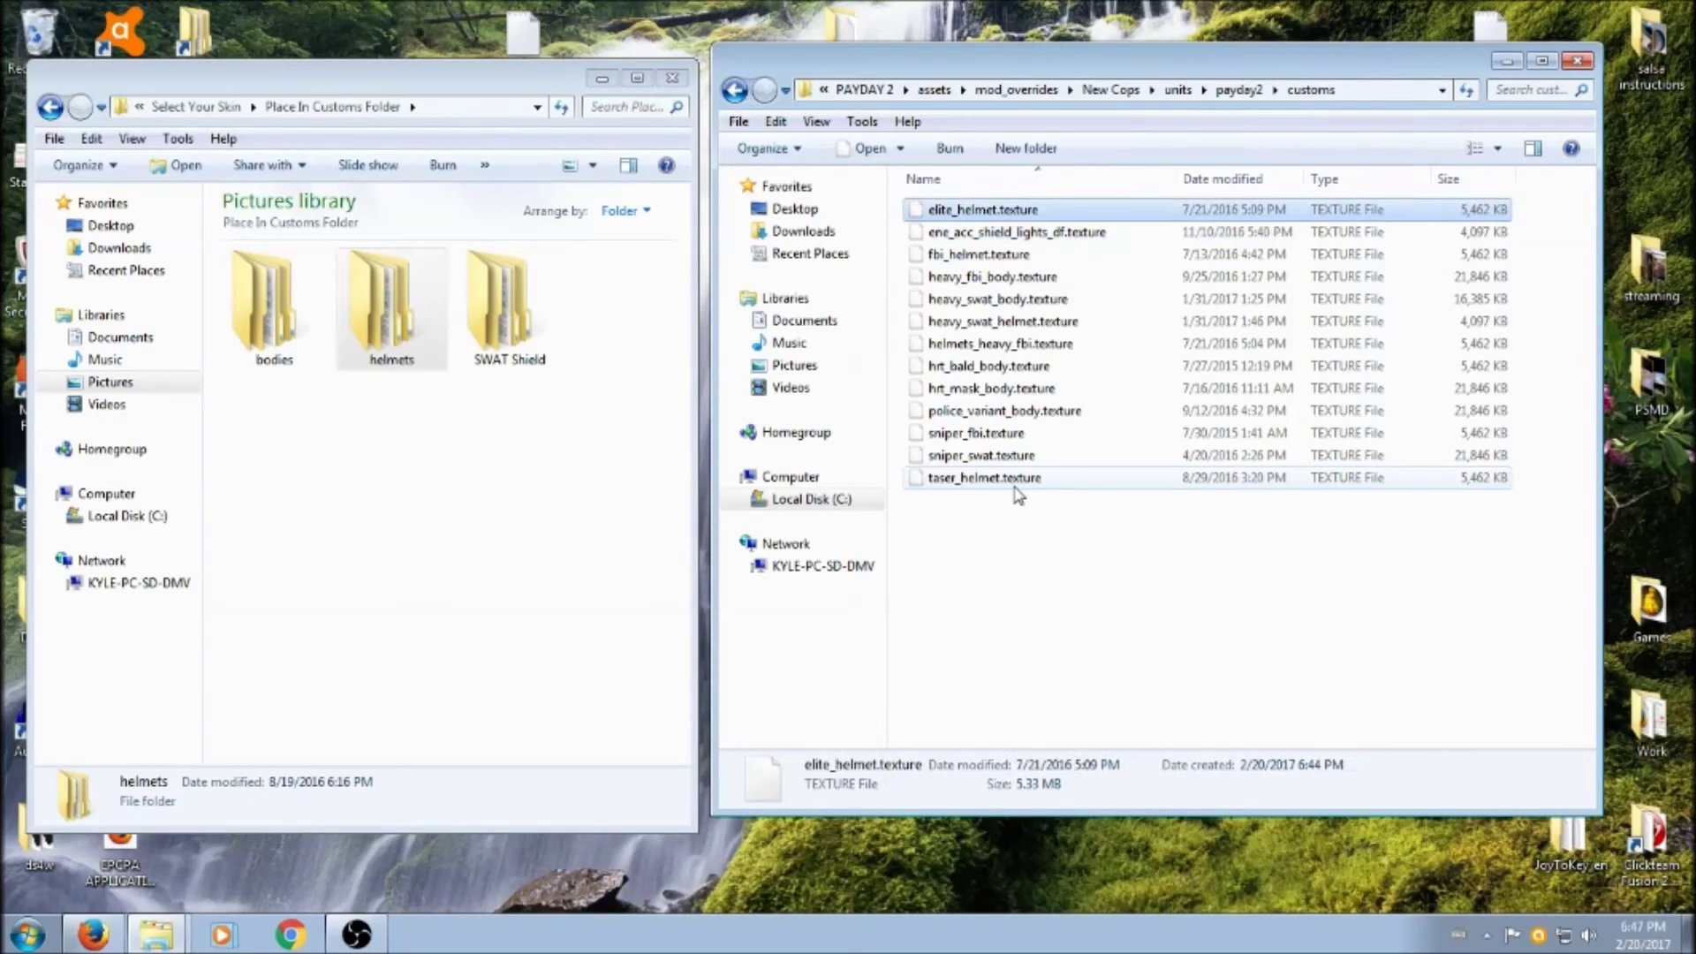
# Go up to the New Cops folder and open add.xml to examine its texture path entries, closing it when done.
pyautogui.press('BackSpace')
pyautogui.press('BackSpace')
pyautogui.press('BackSpace')
pyautogui.press('BackSpace')
pyautogui.press('Return')
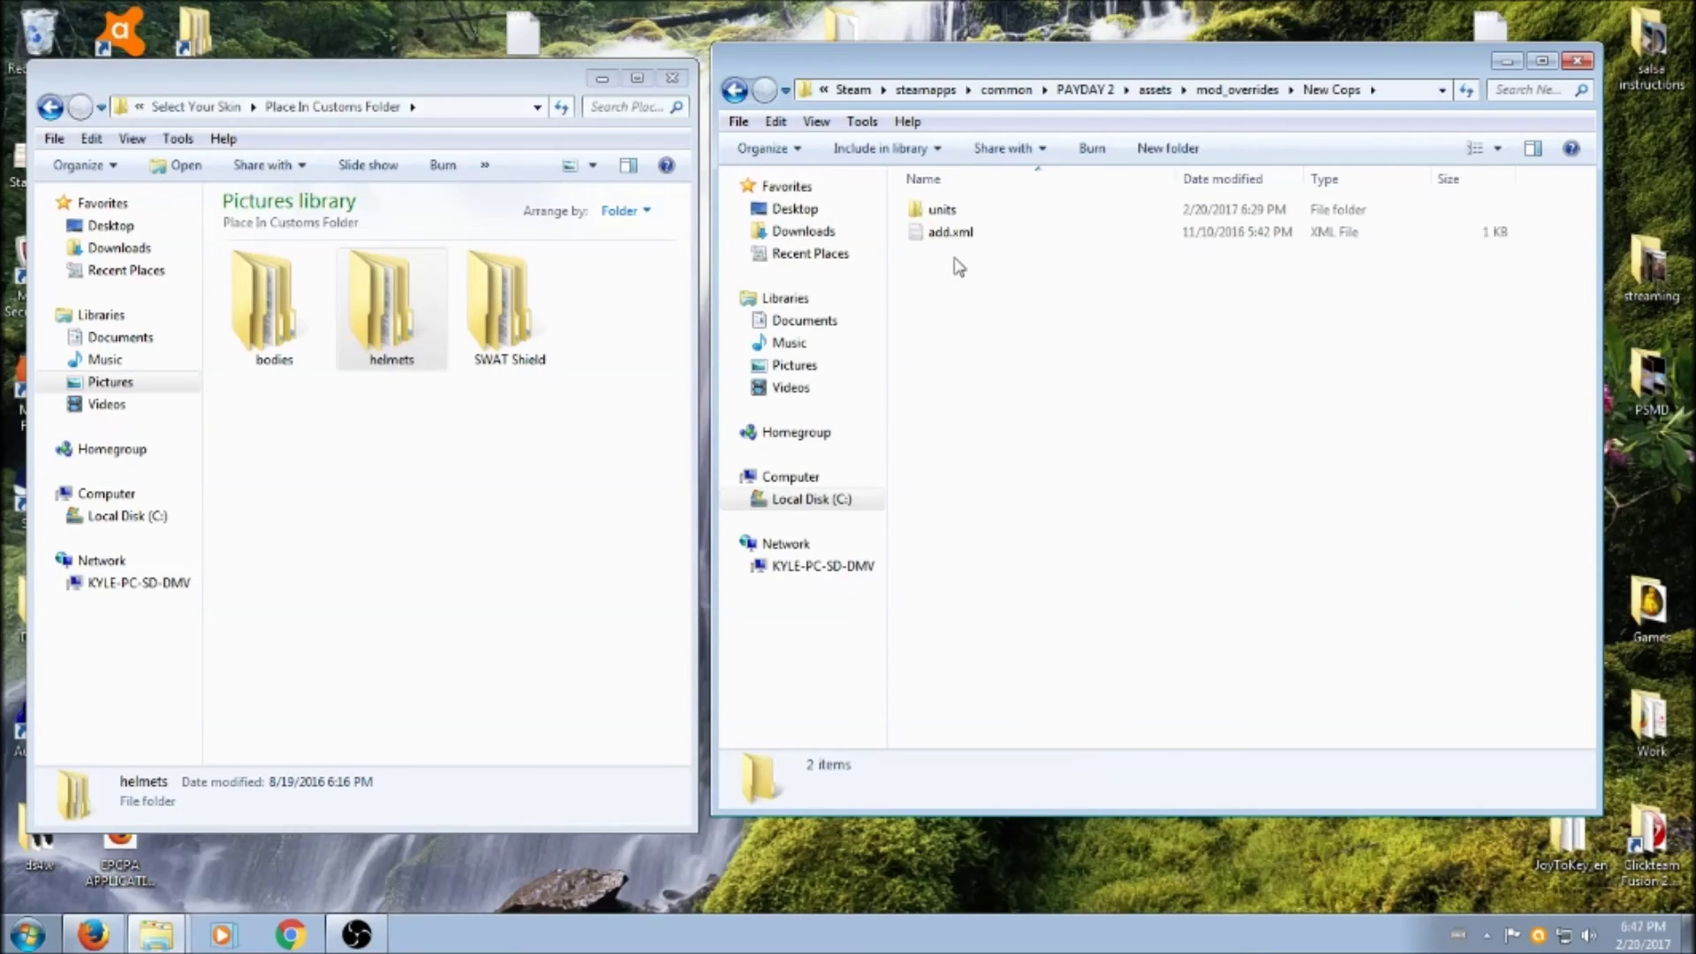
pyautogui.click(951, 233)
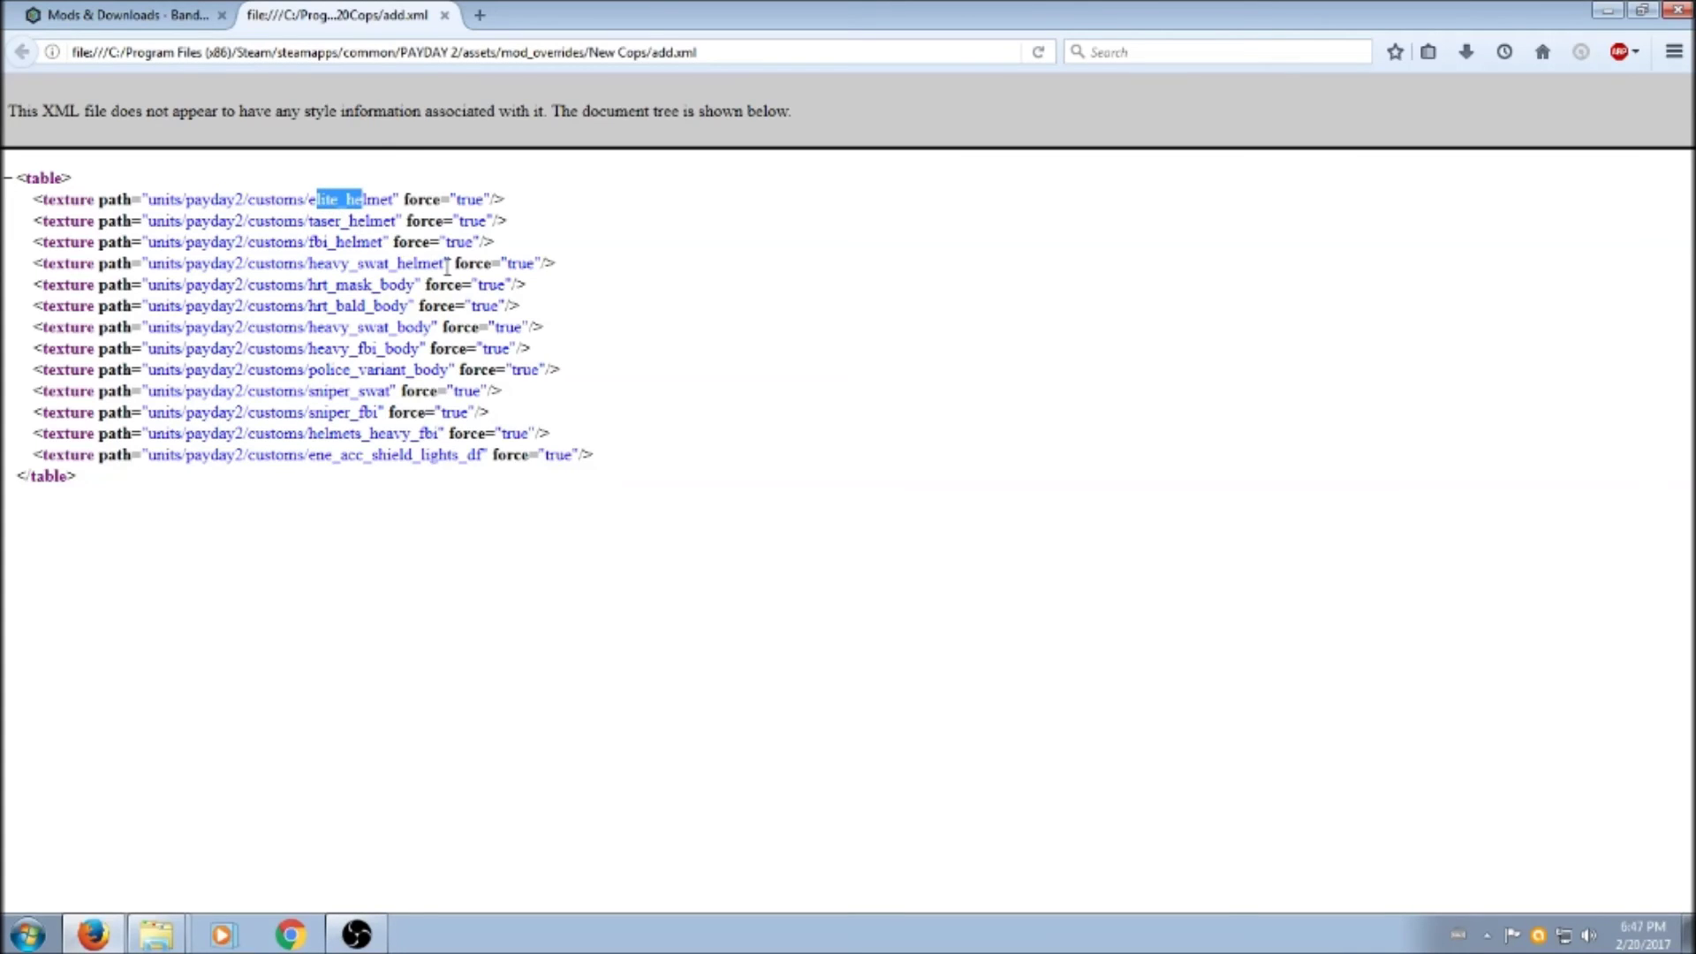
pyautogui.click(445, 16)
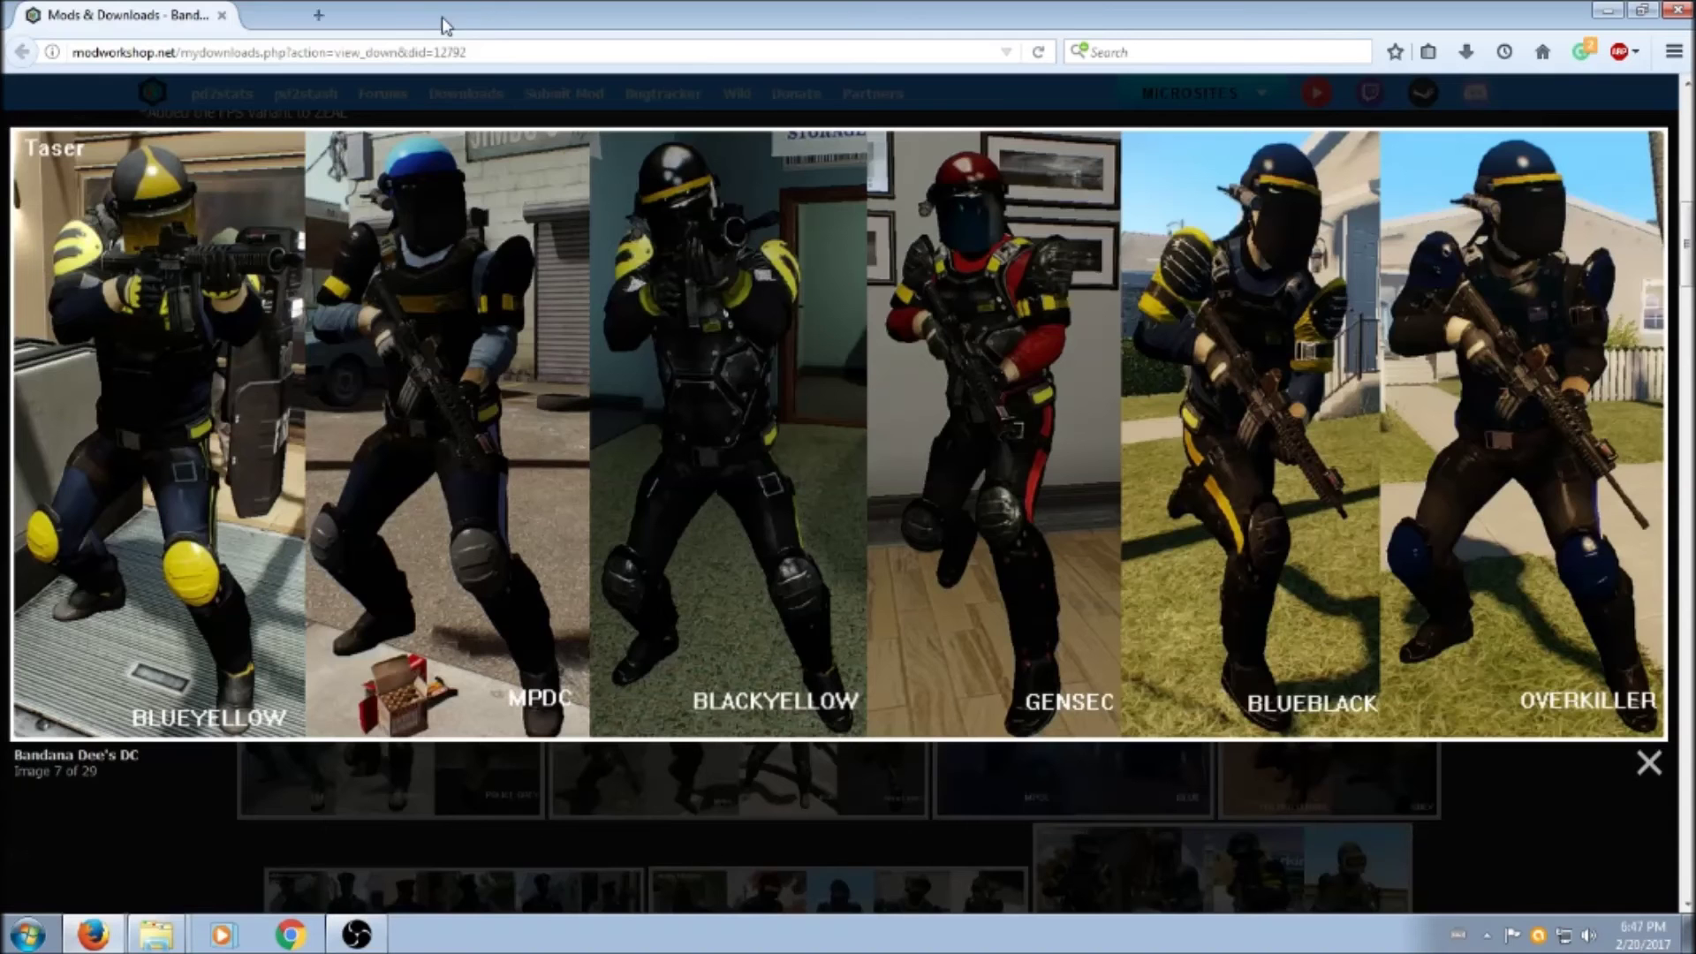
# Minimize Firefox, go up to the PAYDAY 2 folder and close its window to clear the desktop.
pyautogui.click(1606, 9)
pyautogui.click(1092, 529)
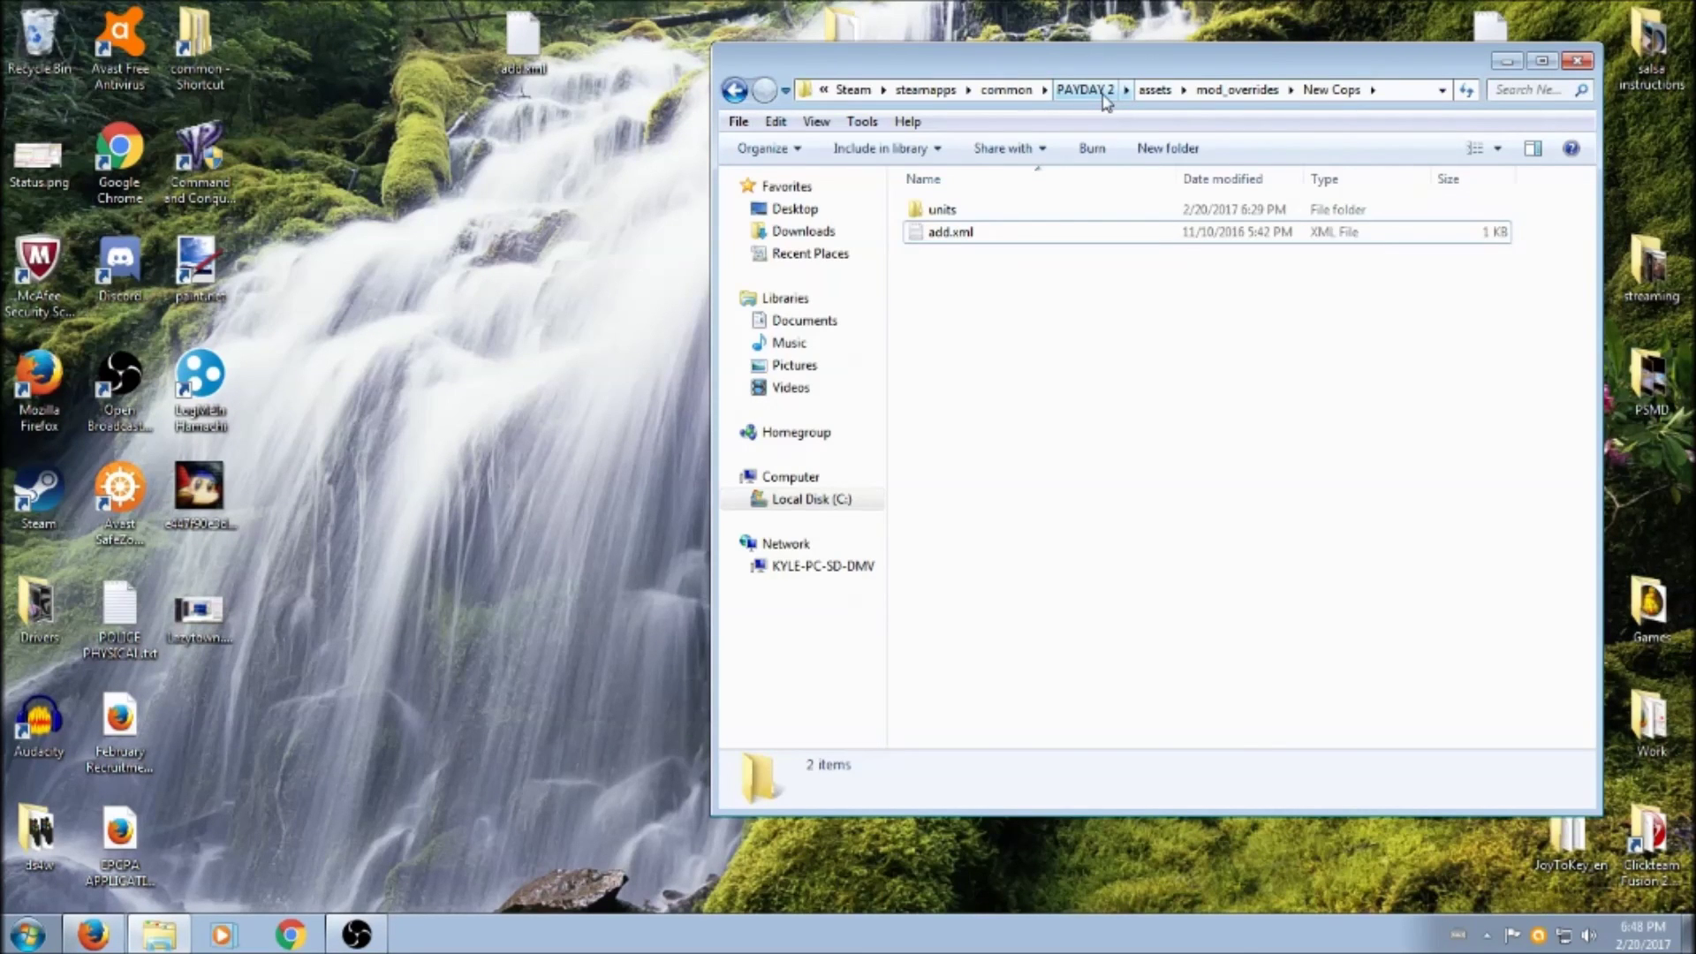
pyautogui.click(1092, 90)
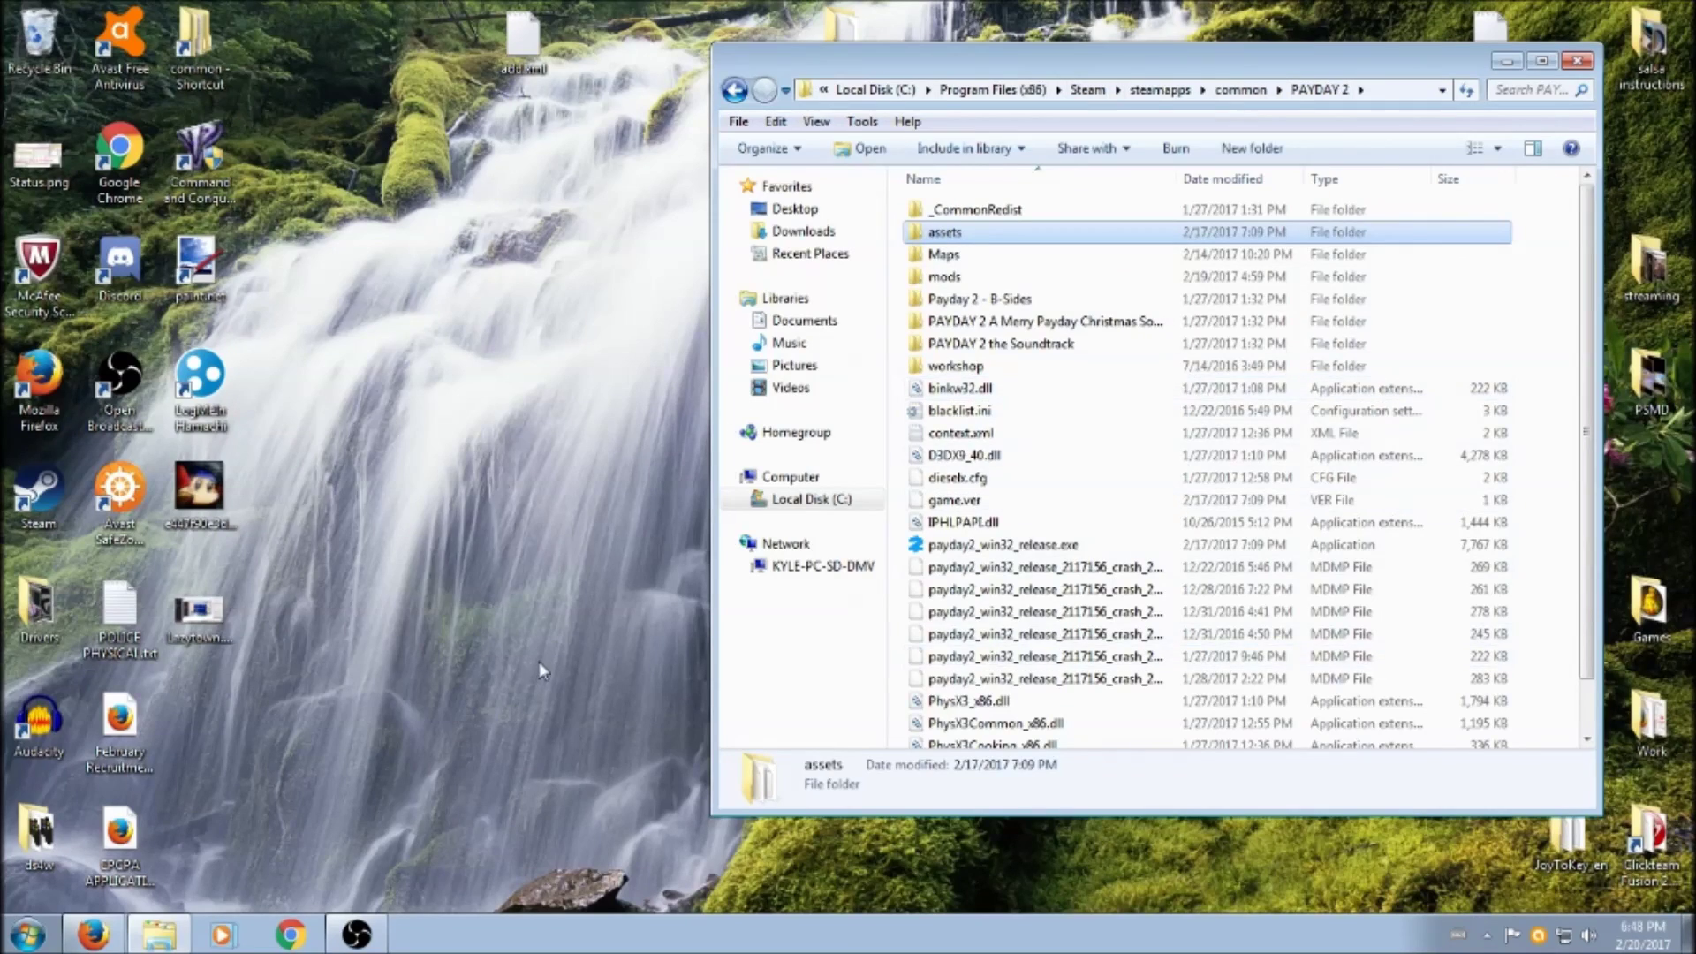
pyautogui.click(1577, 62)
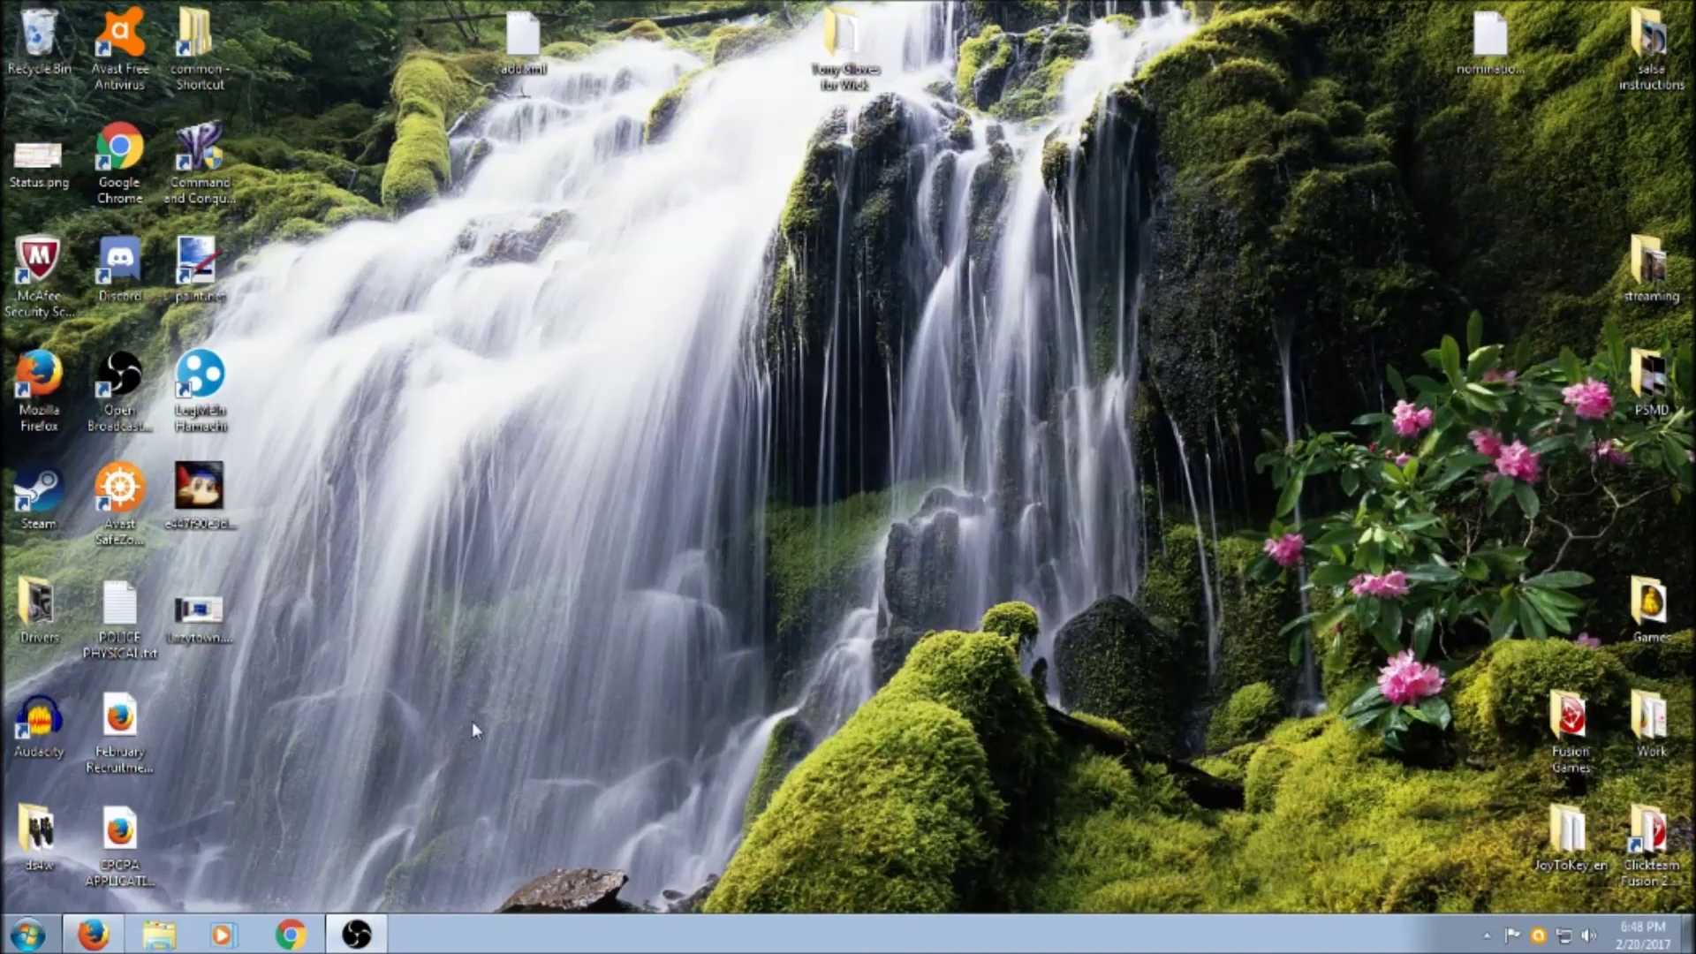